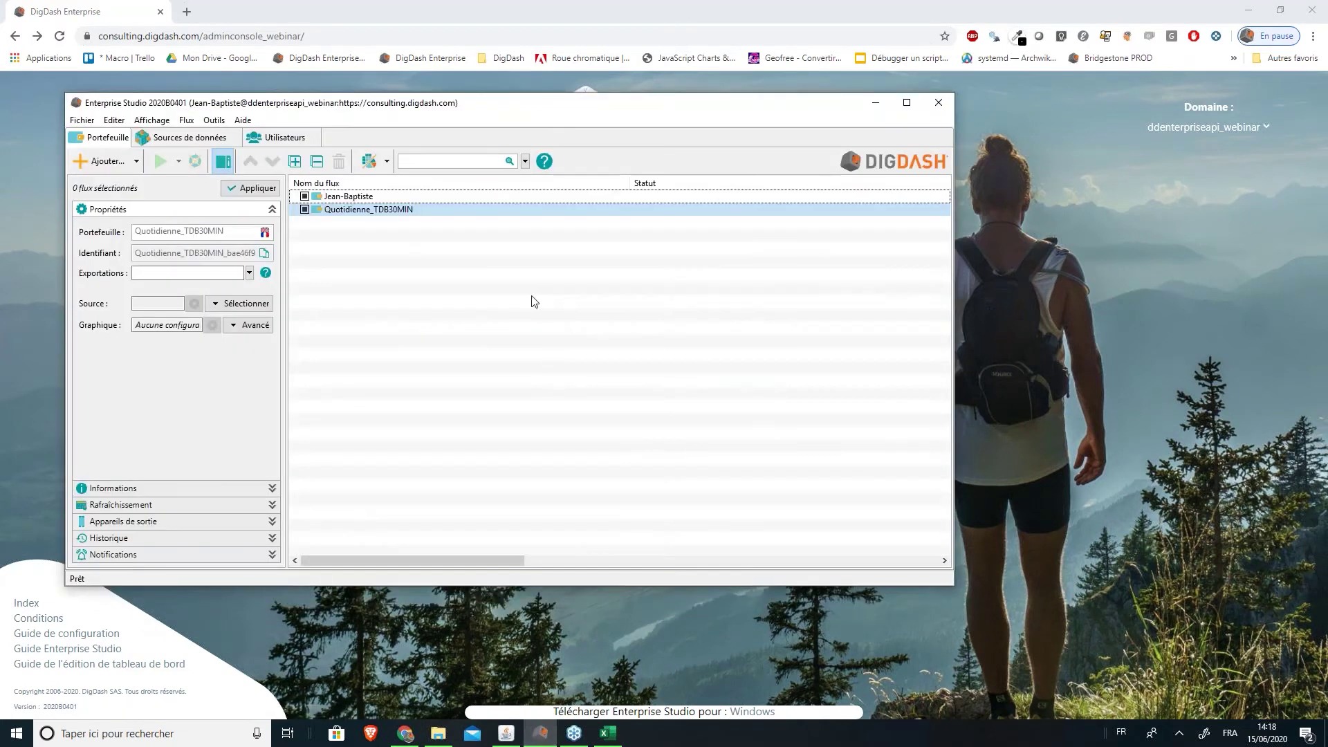
Maximize the studio window and select the Quotidienne_TDB30MIN portfolio
drag(524, 116, 568, 119)
double_click(565, 119)
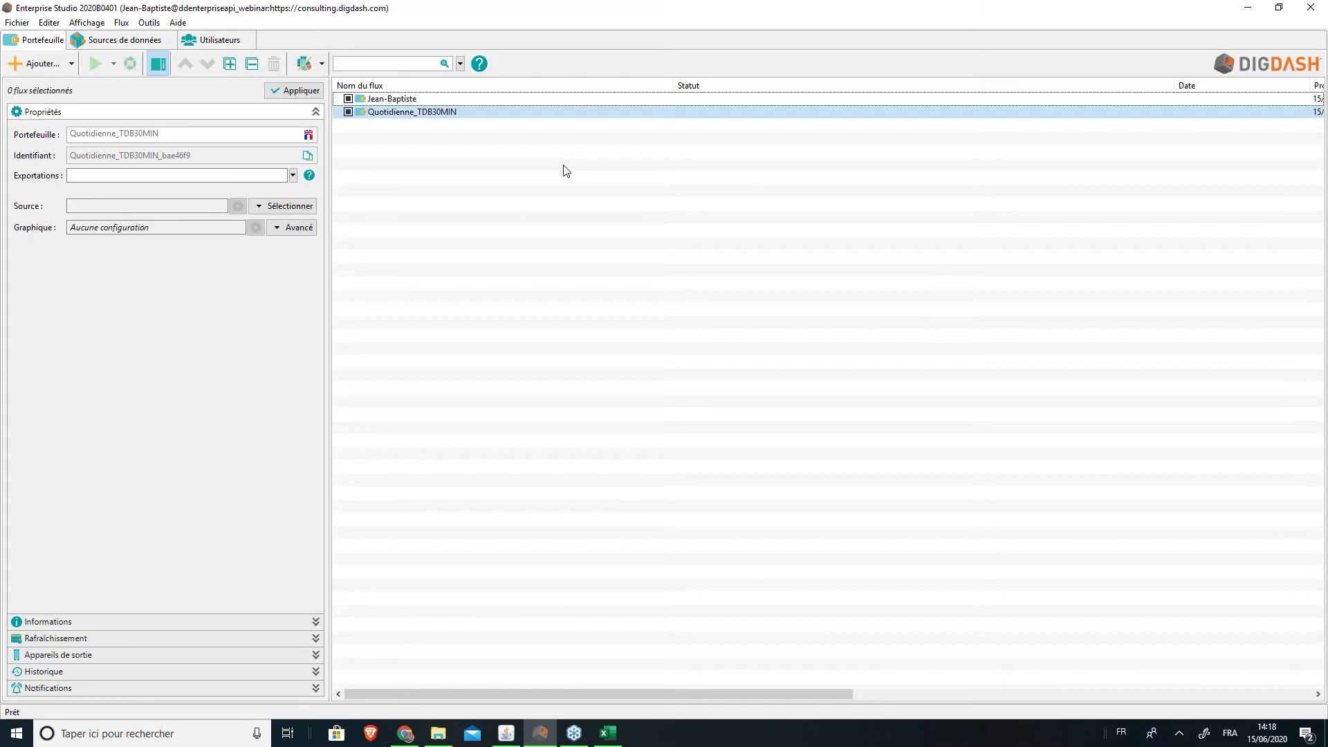
click(387, 100)
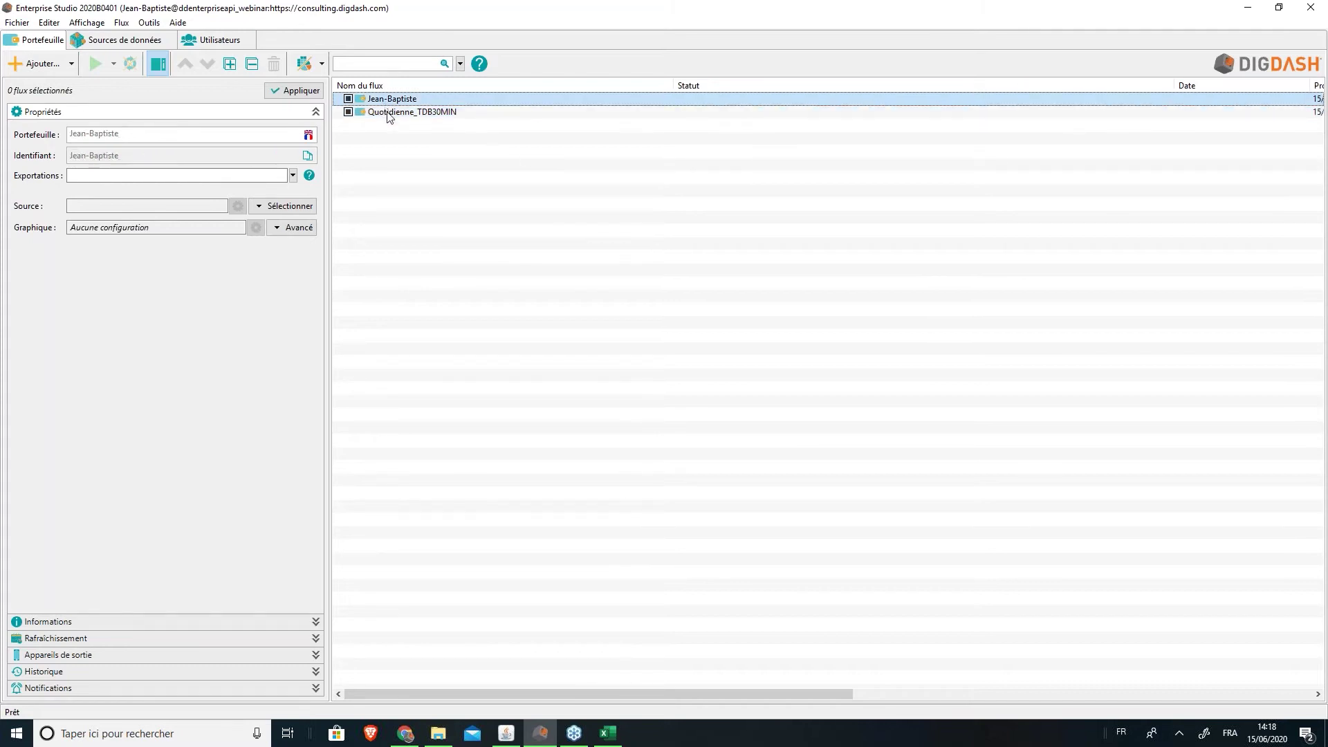
click(388, 115)
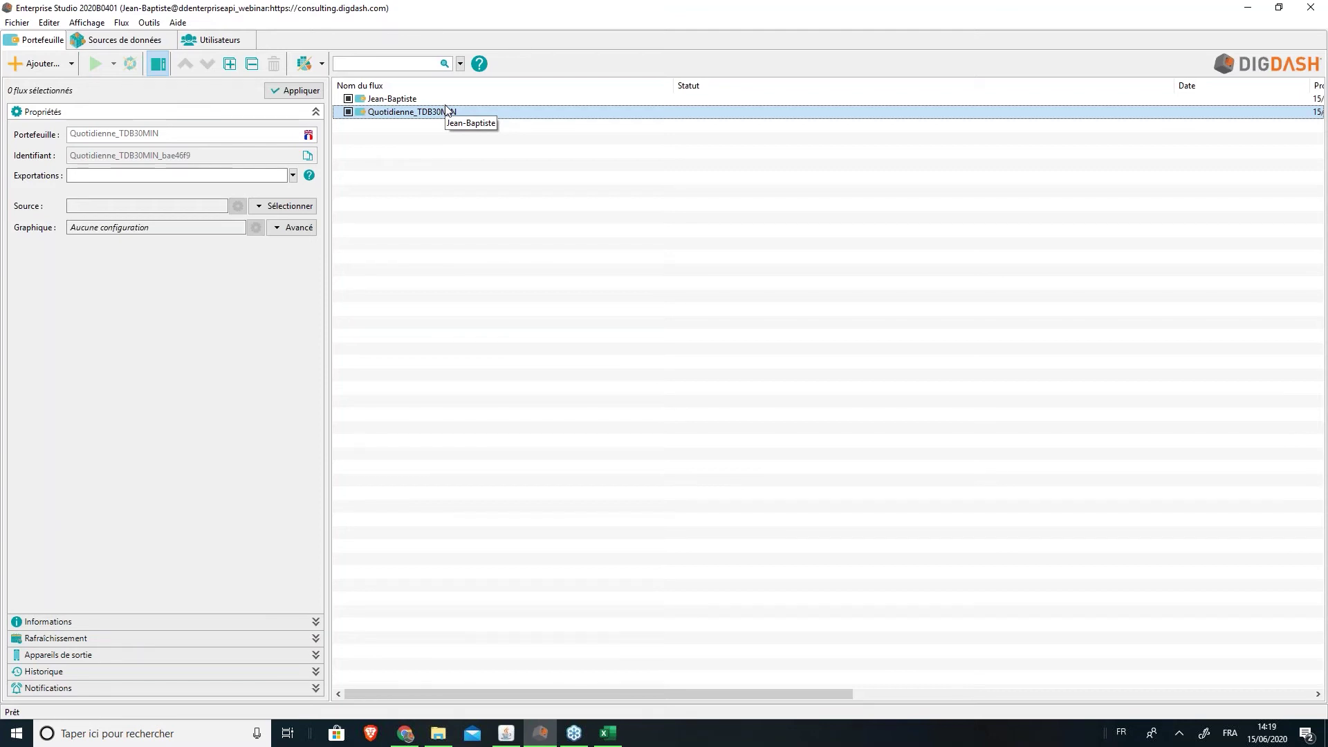
Review the data source types available to add, and switch to Excel to examine the columns of telecomfr_2020.xls
click(42, 66)
click(594, 111)
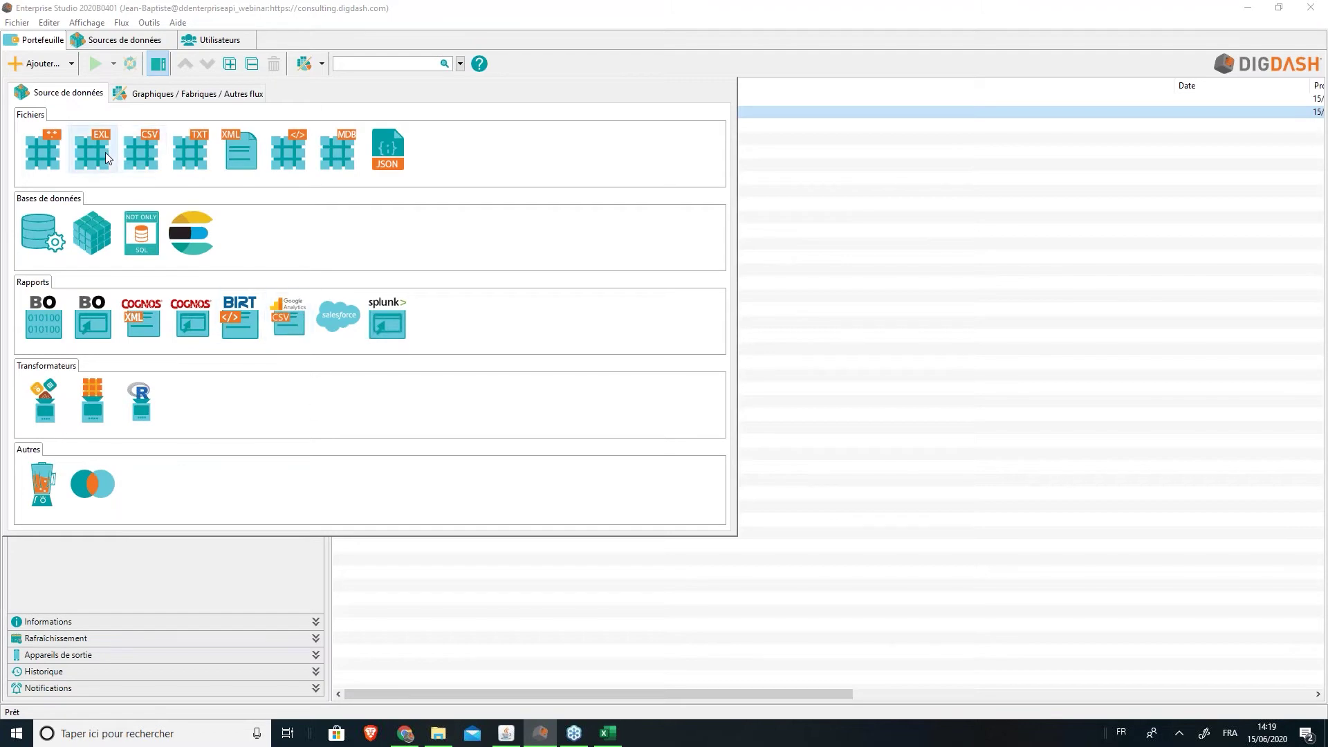
click(610, 735)
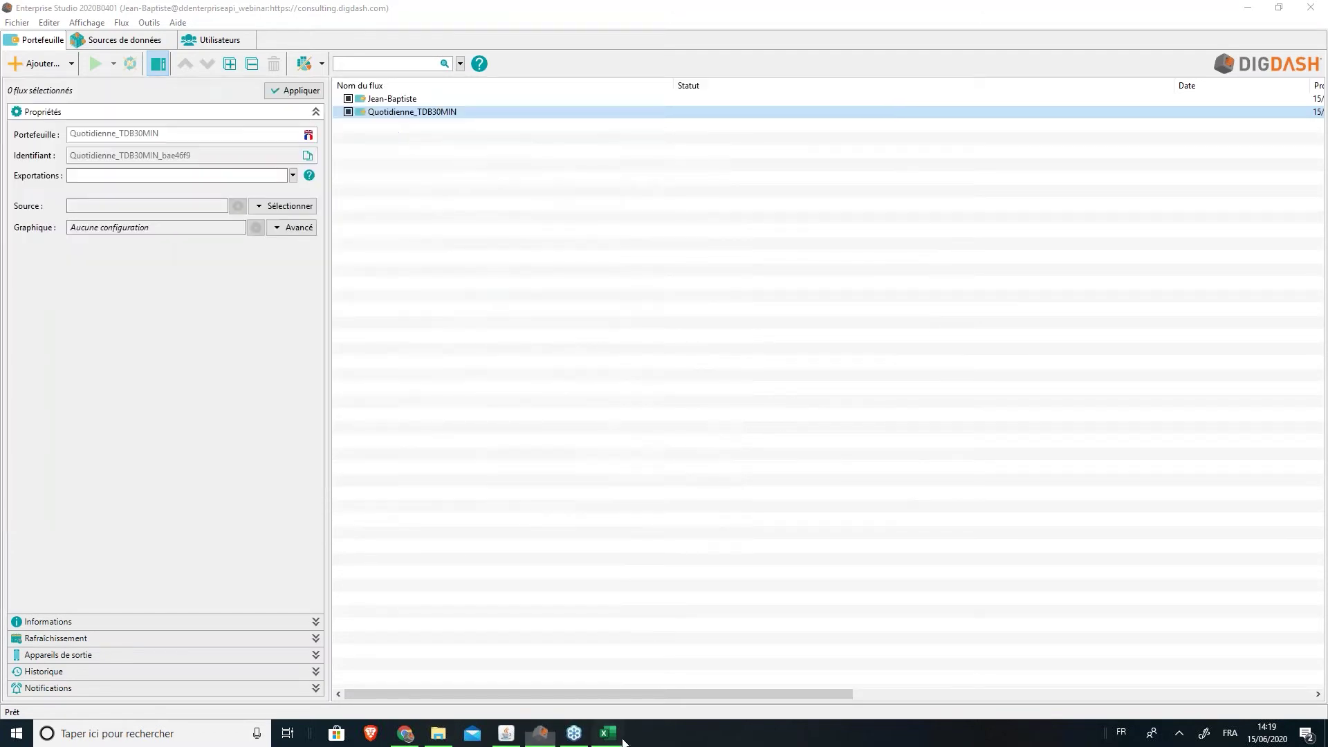
double_click(864, 78)
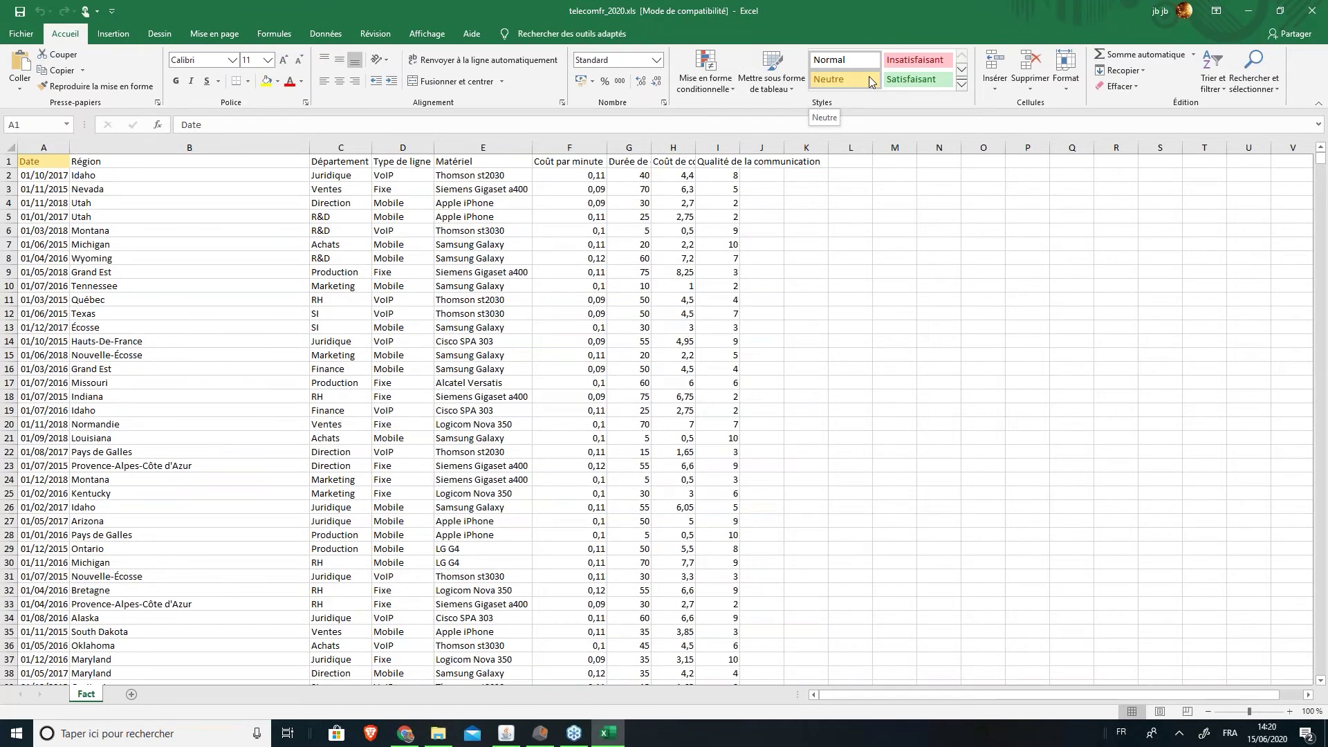
click(10, 175)
click(287, 192)
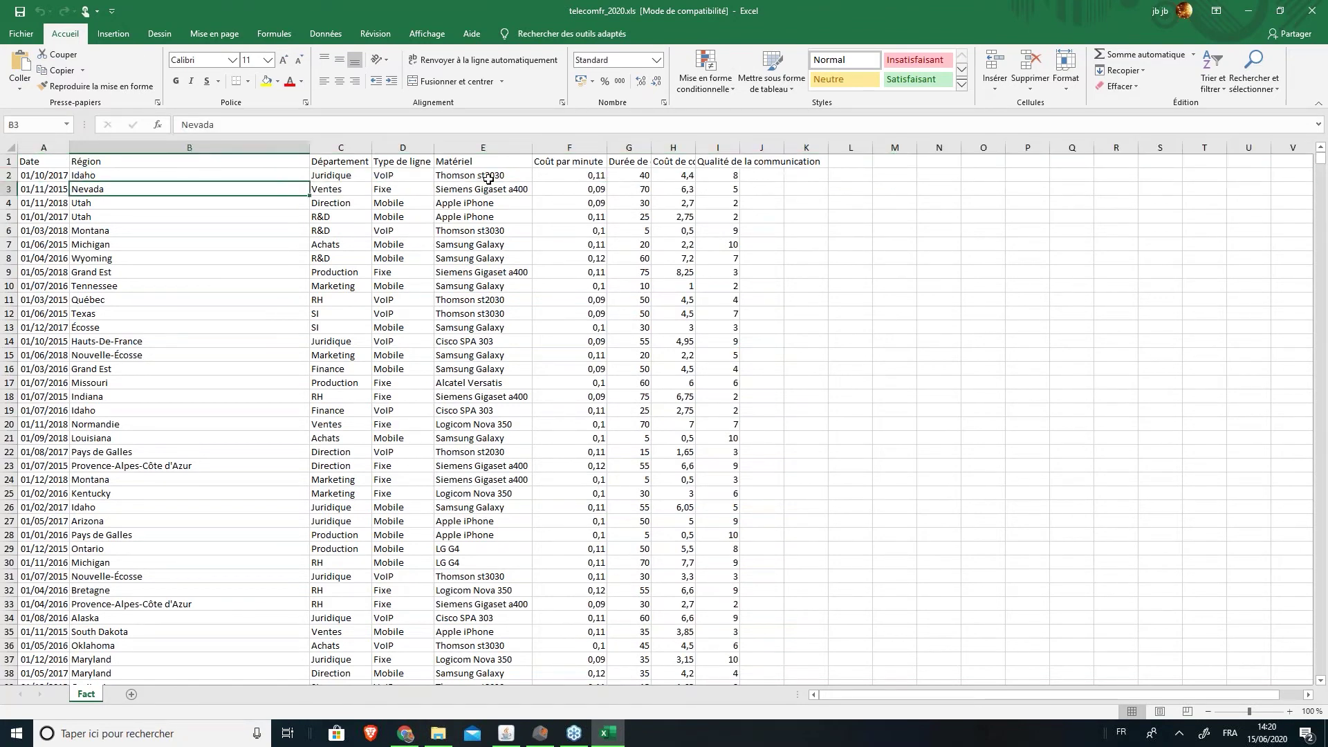
click(488, 179)
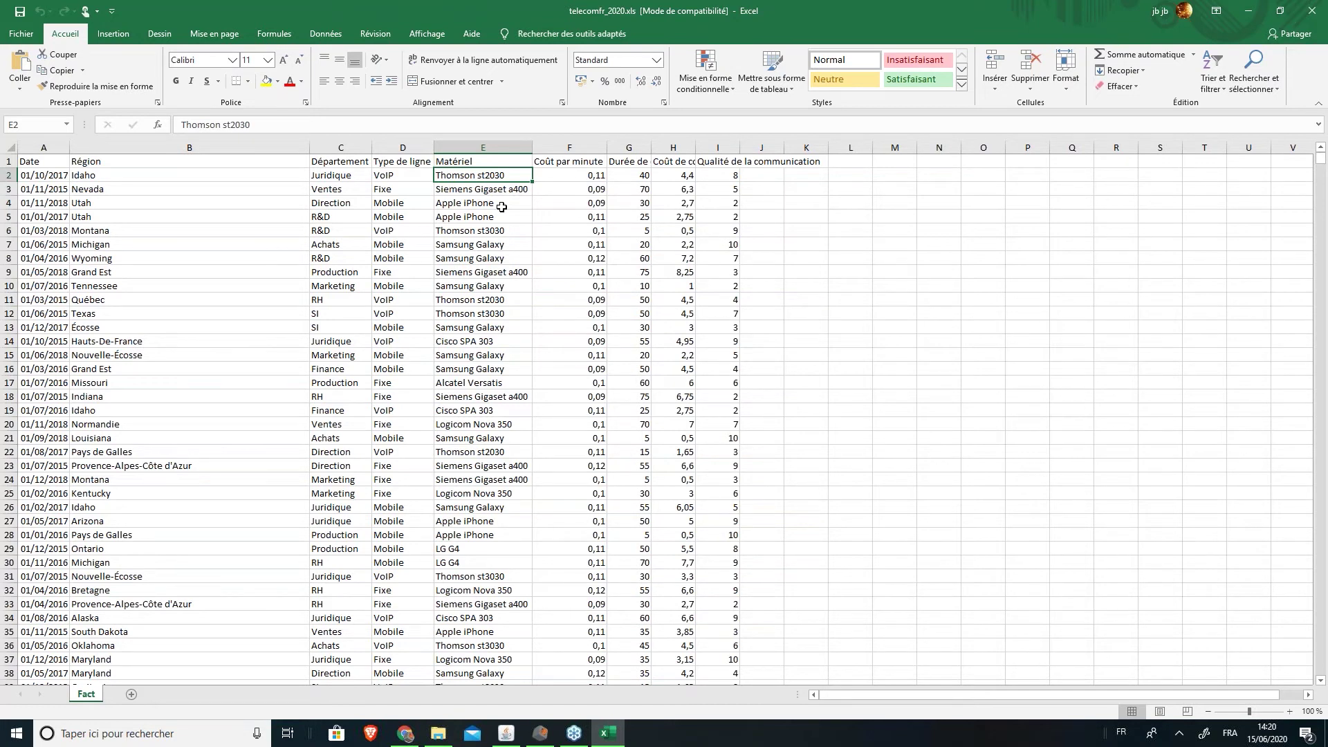
click(1245, 15)
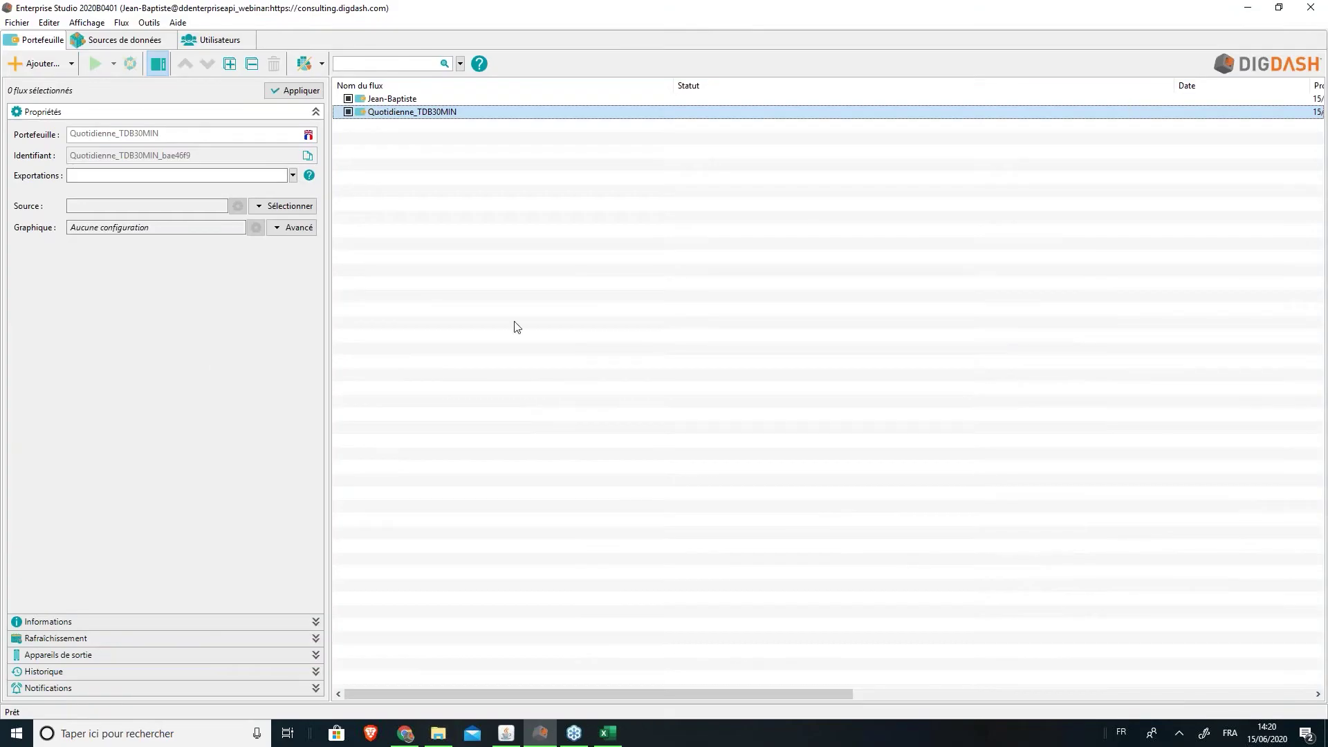
Start a new Excel data source and upload the local file telecomfr_2020.xls to the UserDocs document server
click(43, 64)
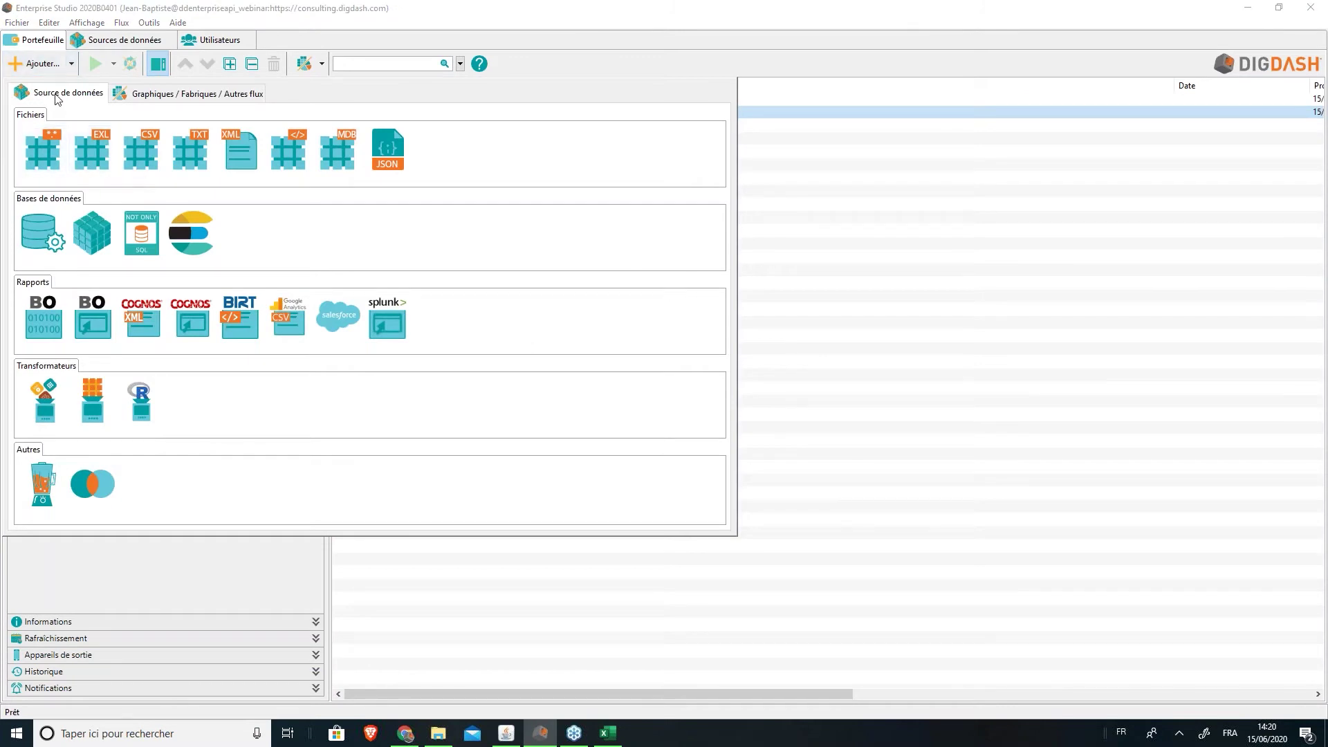
click(105, 155)
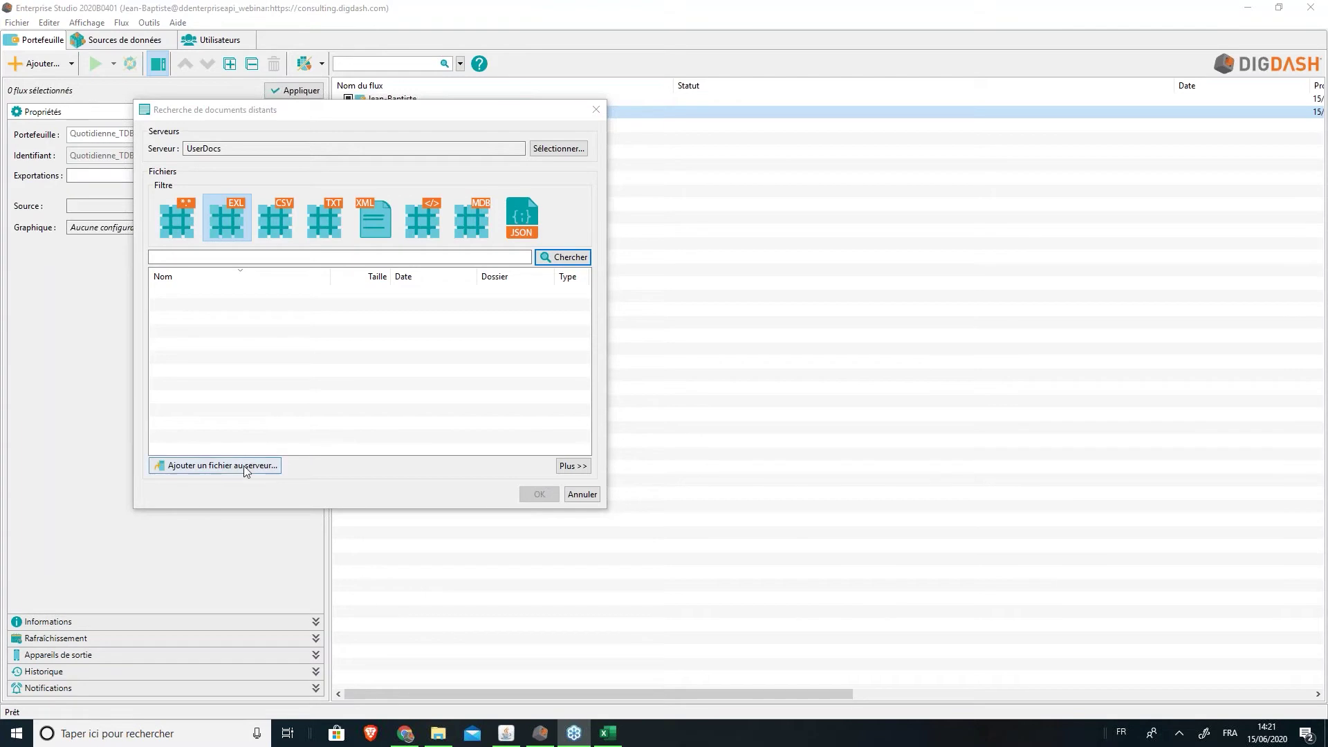
click(266, 465)
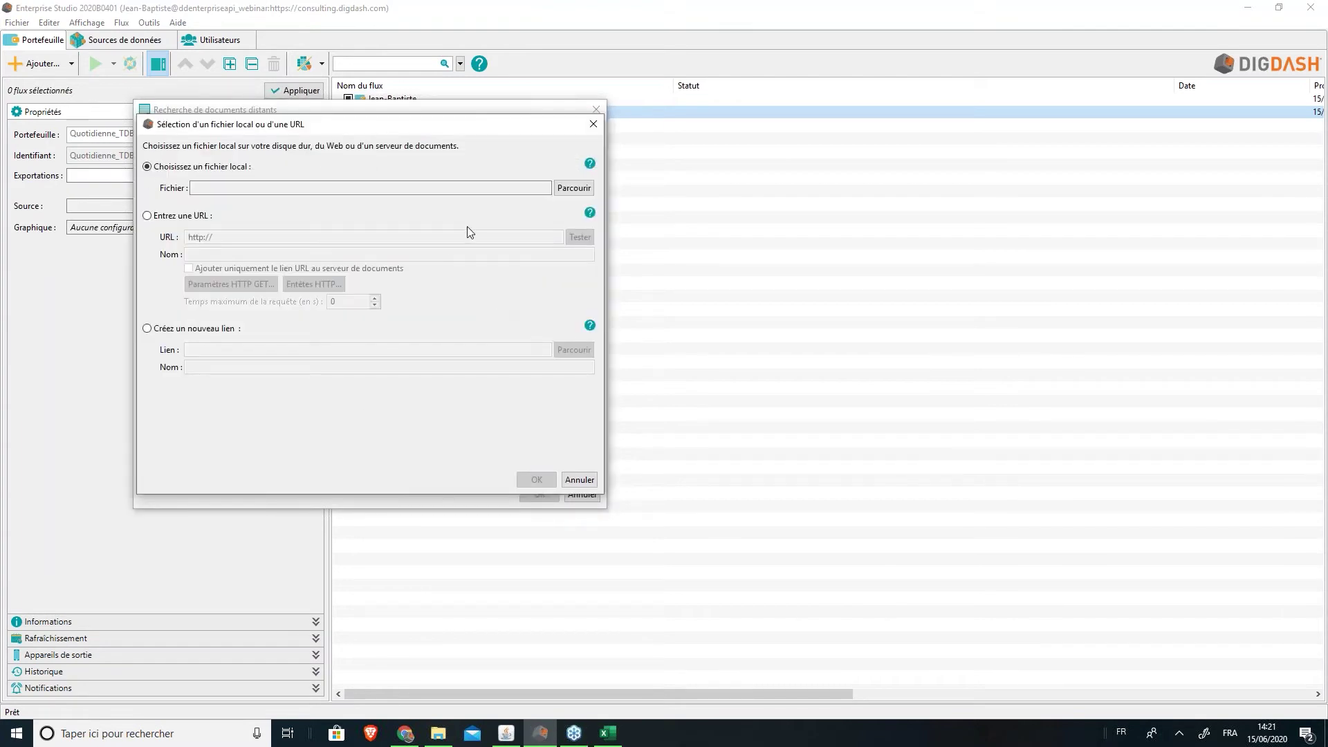
drag(523, 129, 1056, 109)
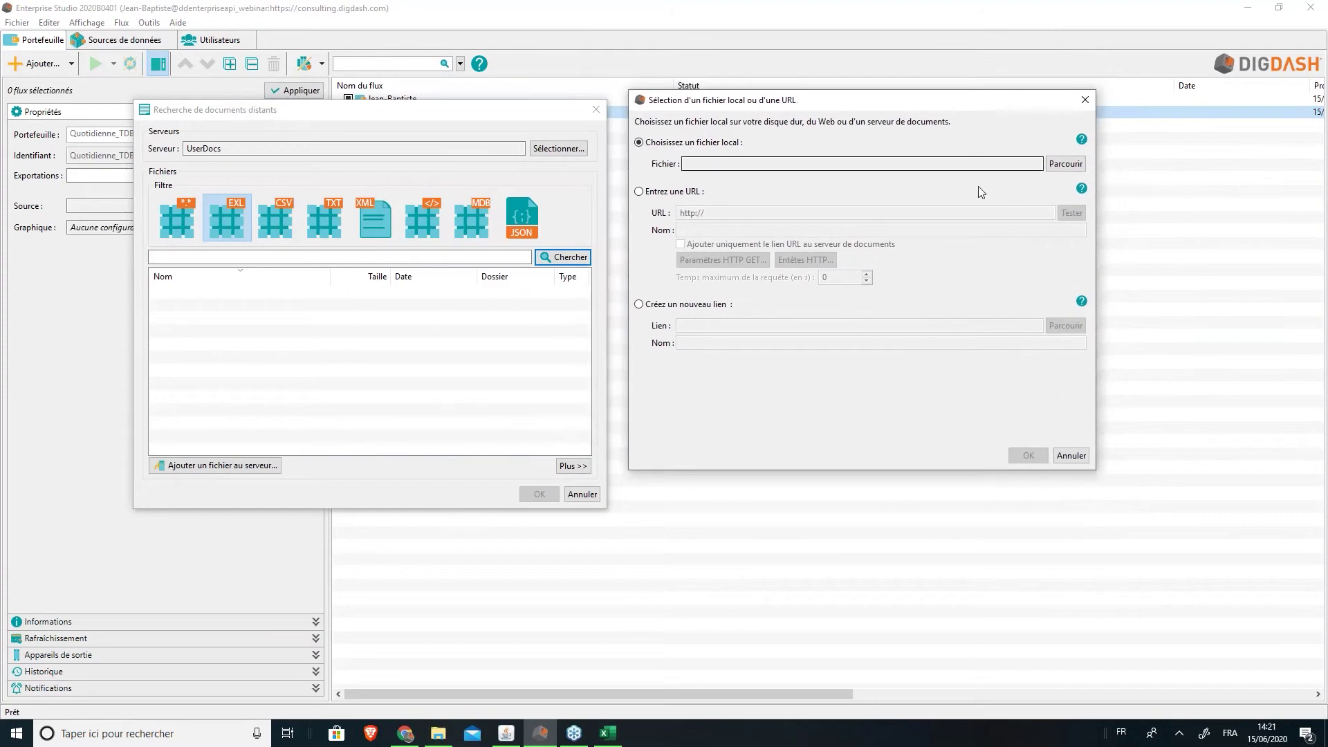
click(1055, 166)
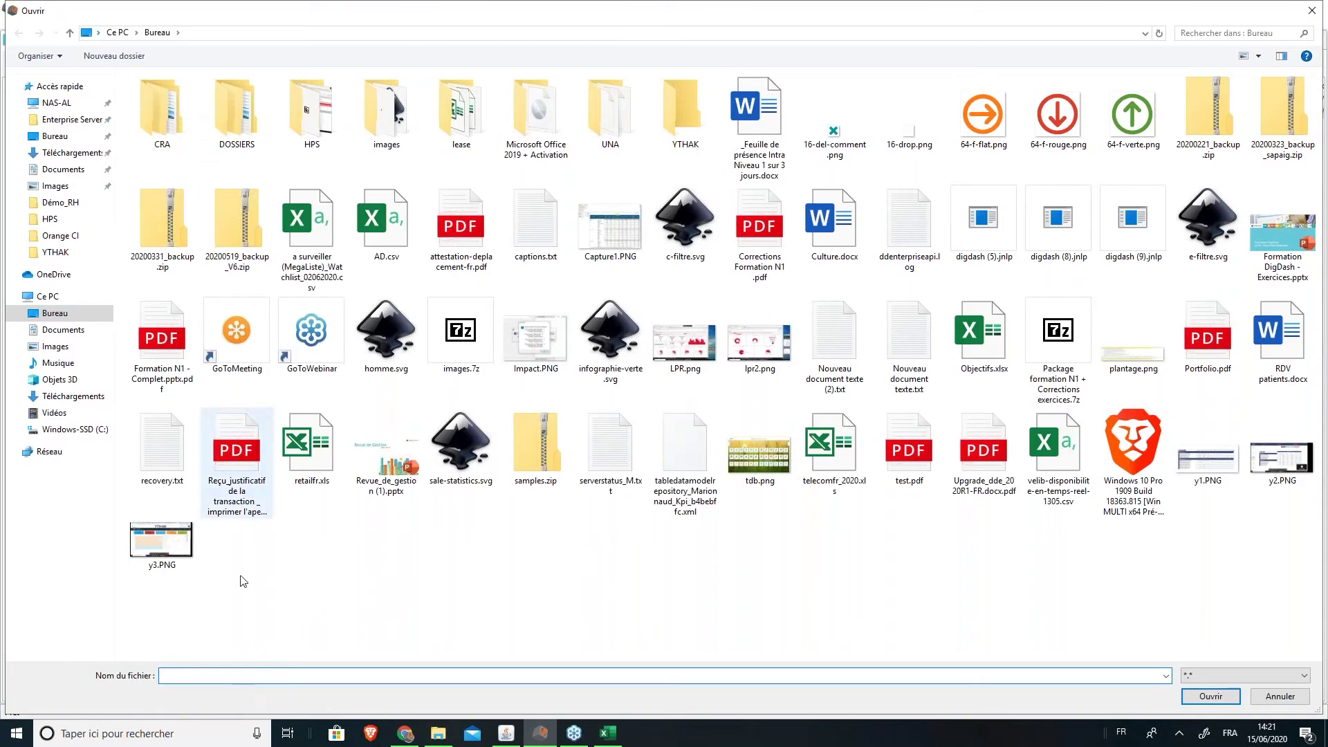
text(tele)
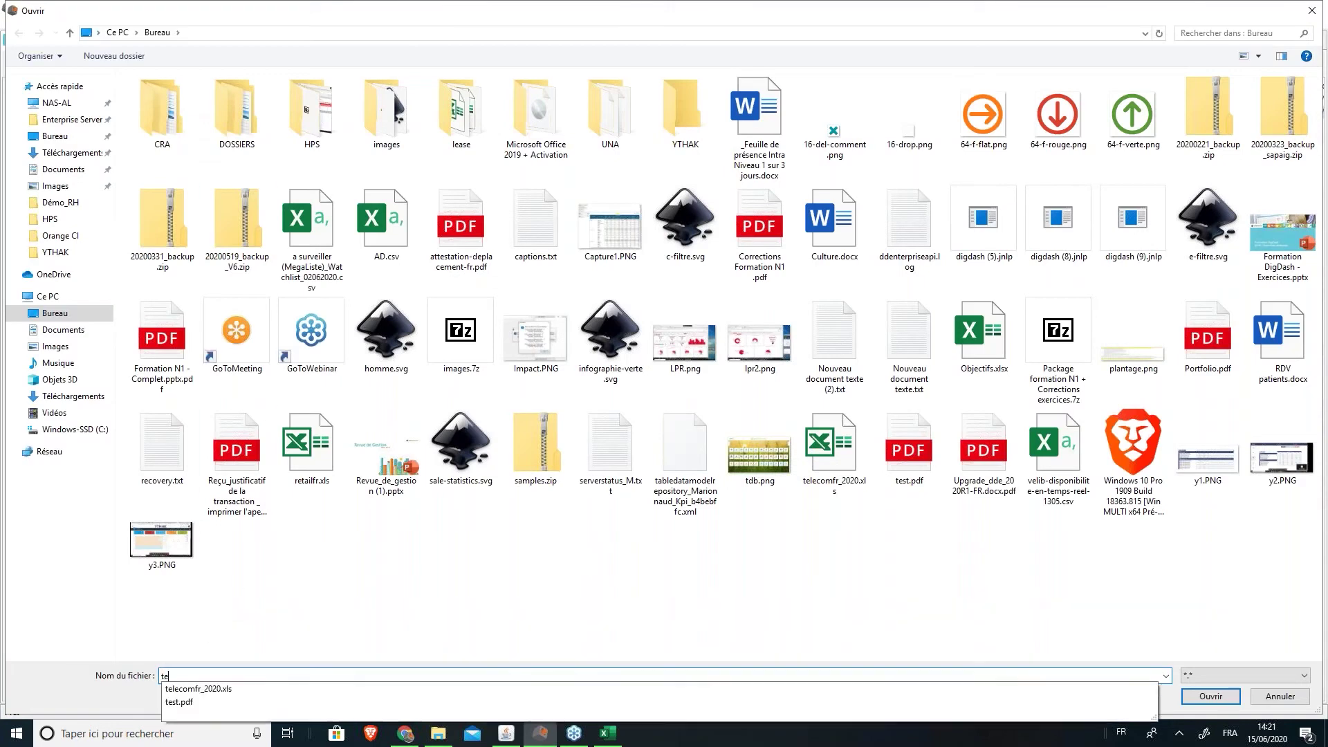
click(240, 686)
click(1210, 696)
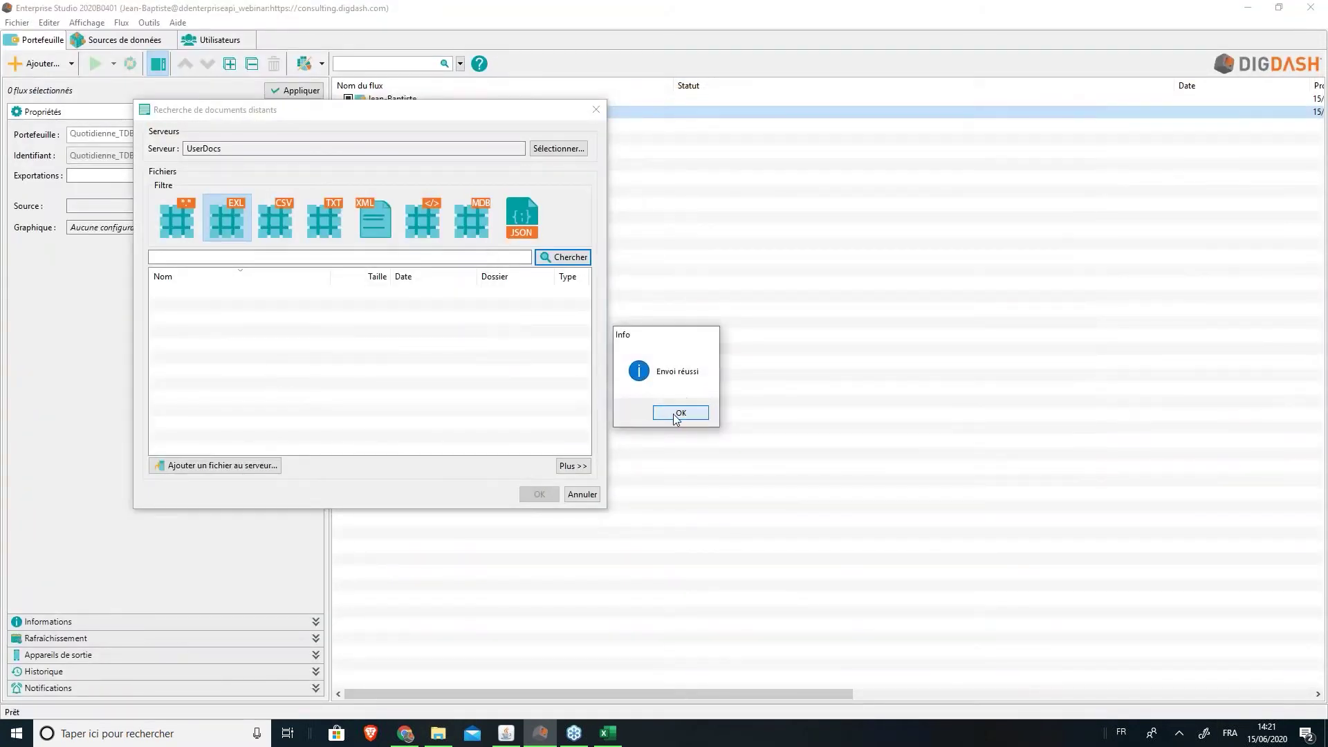
click(674, 413)
Load telecomfr_2020.xls from the server and use its first row as the column headers
click(157, 293)
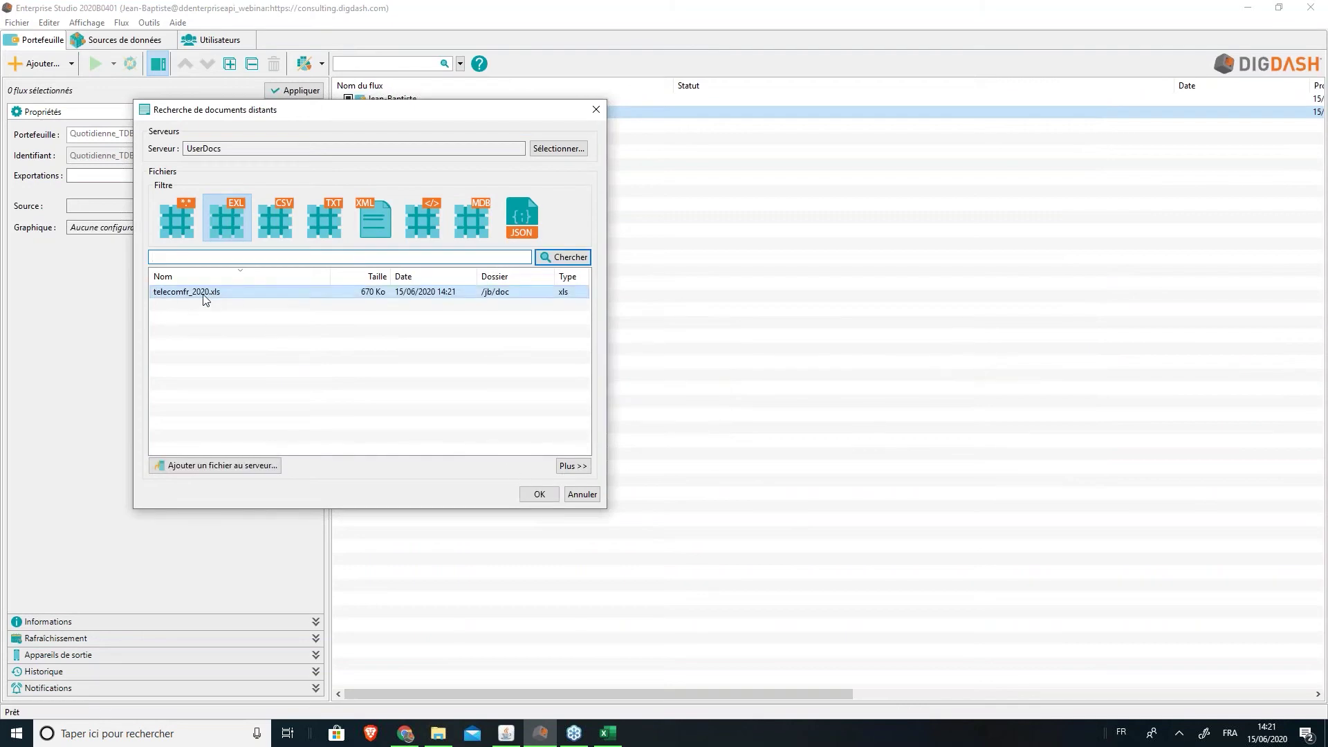
click(540, 494)
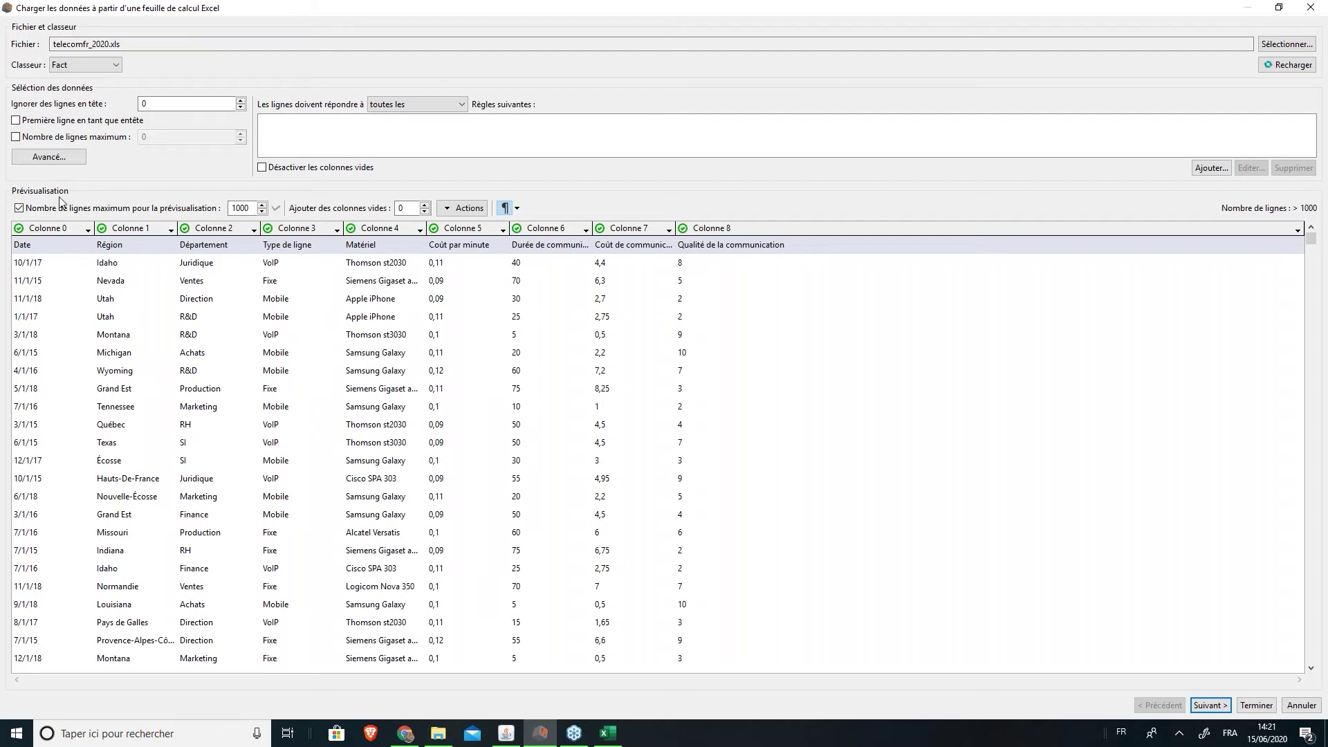
click(15, 121)
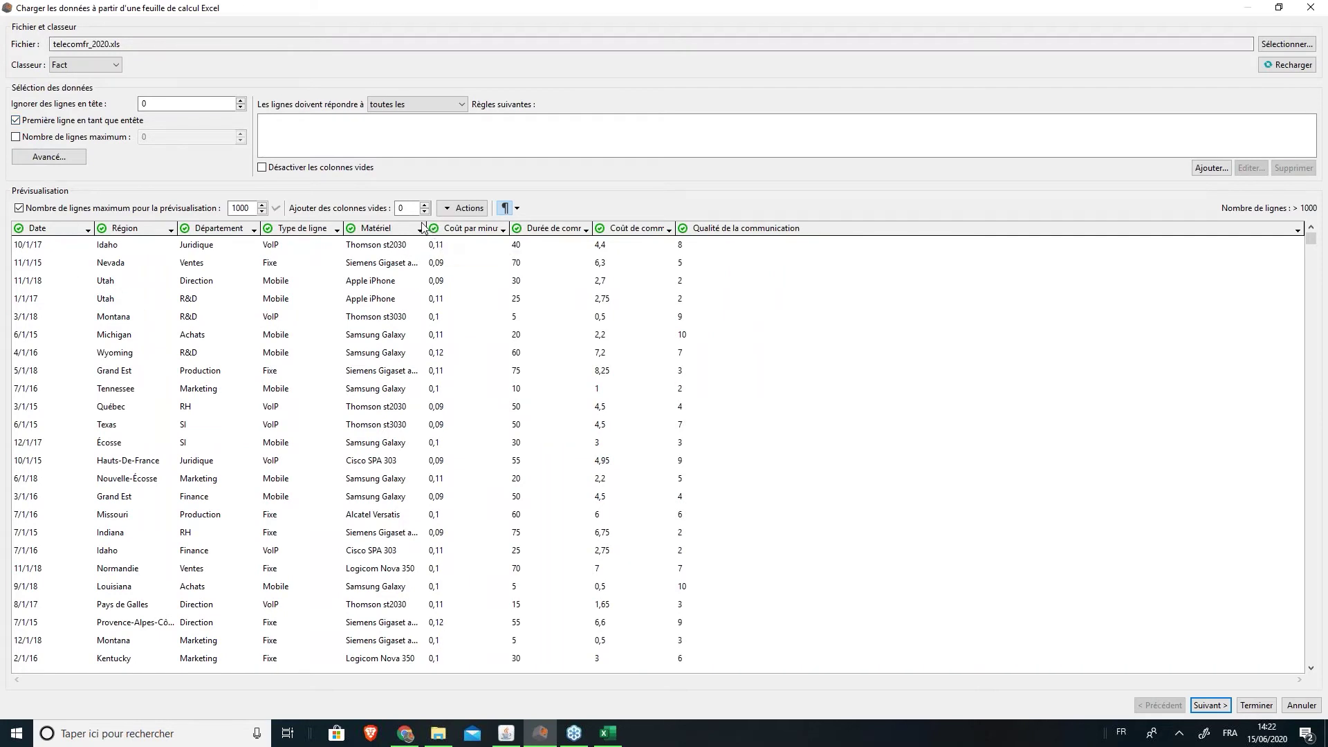
Edit the fourth column's header by erasing its last word and re-entering it so the name reads Type de ligne
click(289, 229)
key(End)
key(BackSpace)
key(BackSpace)
key(BackSpace)
key(BackSpace)
key(BackSpace)
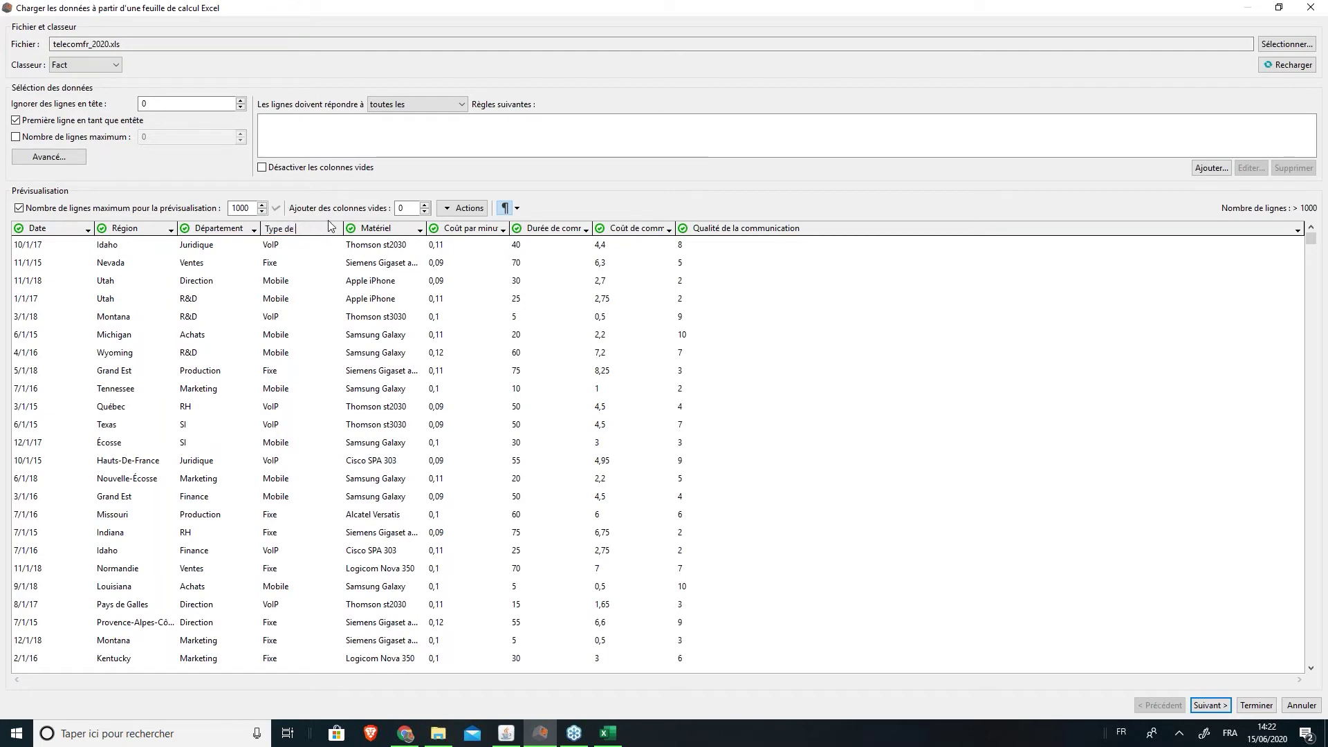
text(ligne)
key(Return)
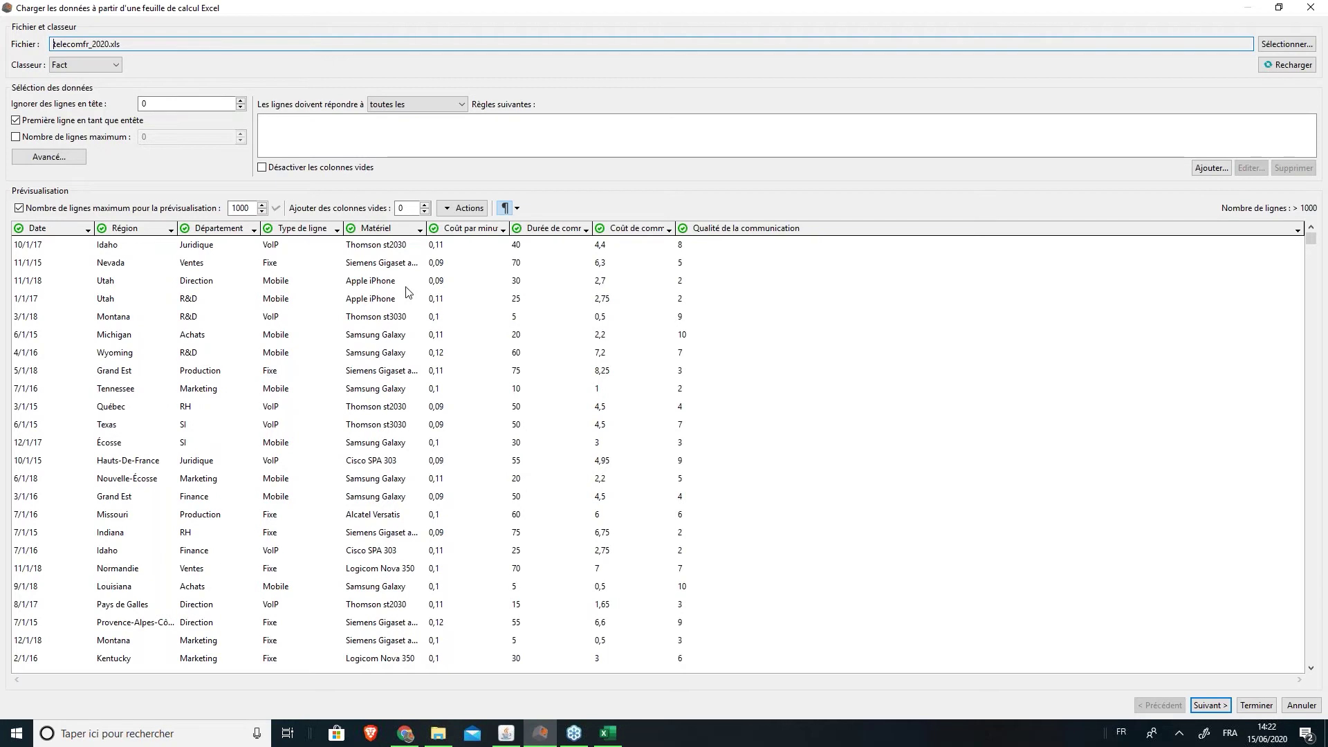
Add one empty column to the data preview and remove it again
click(424, 205)
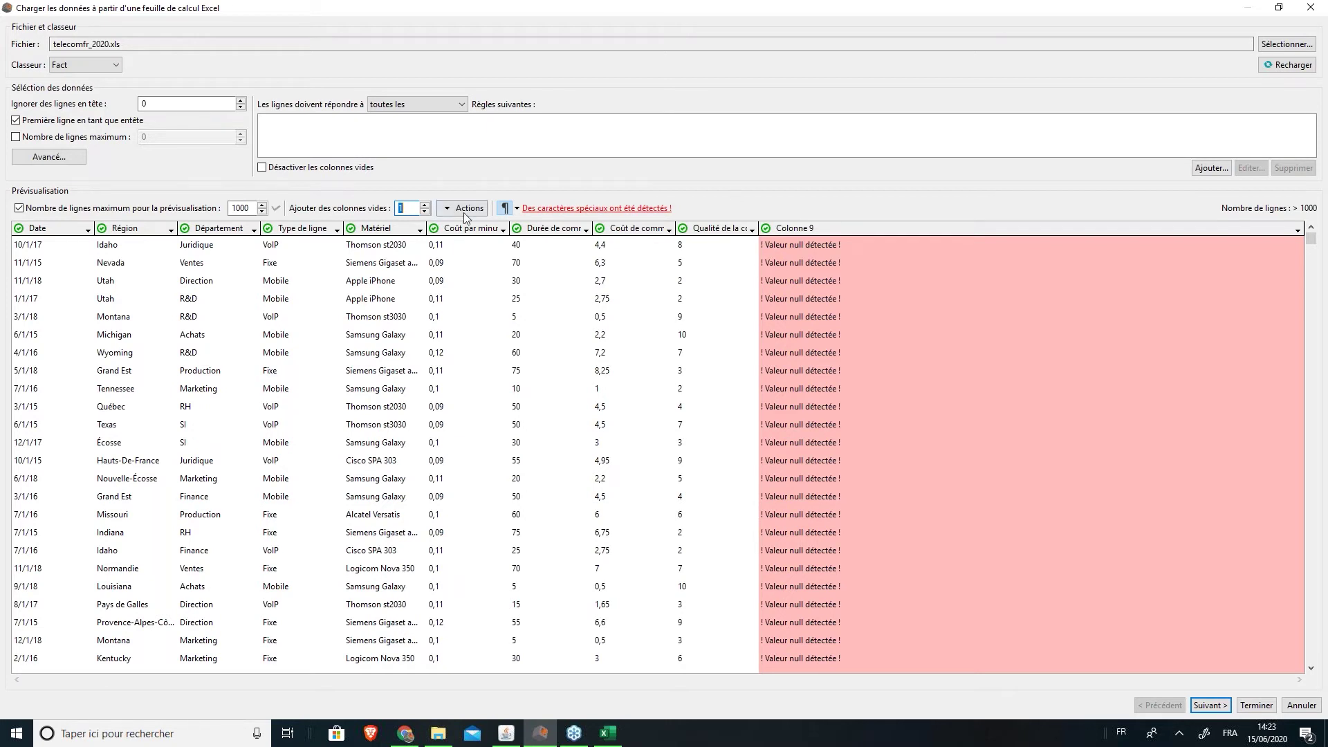
click(426, 212)
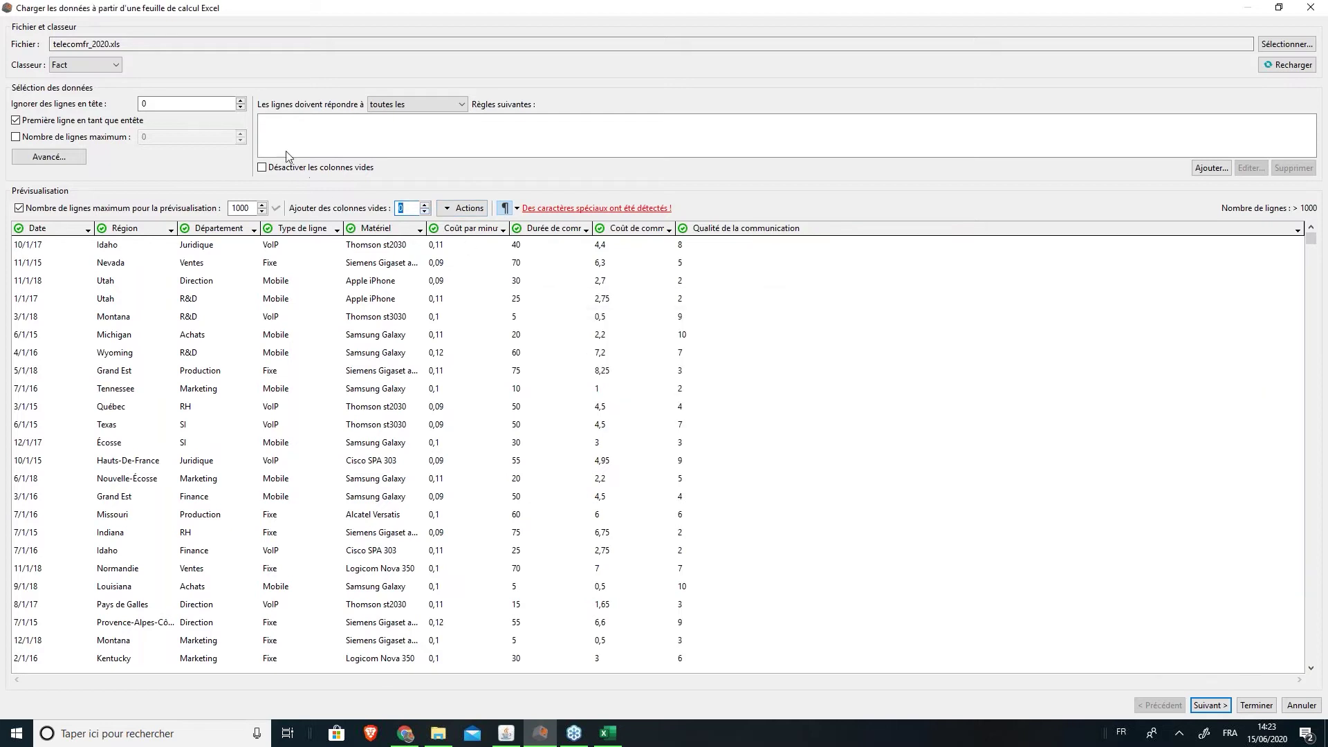
Enable the option that deactivates empty columns in the data selection
click(263, 168)
click(263, 167)
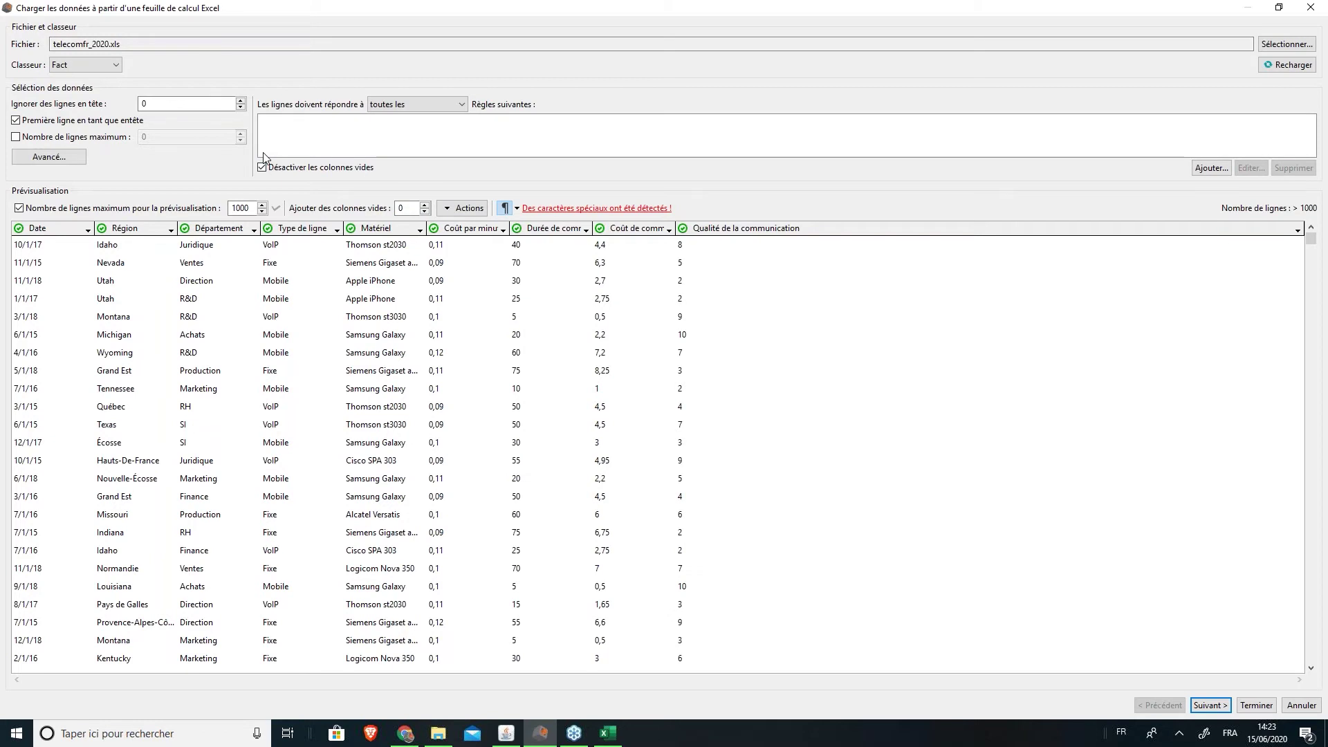
click(116, 391)
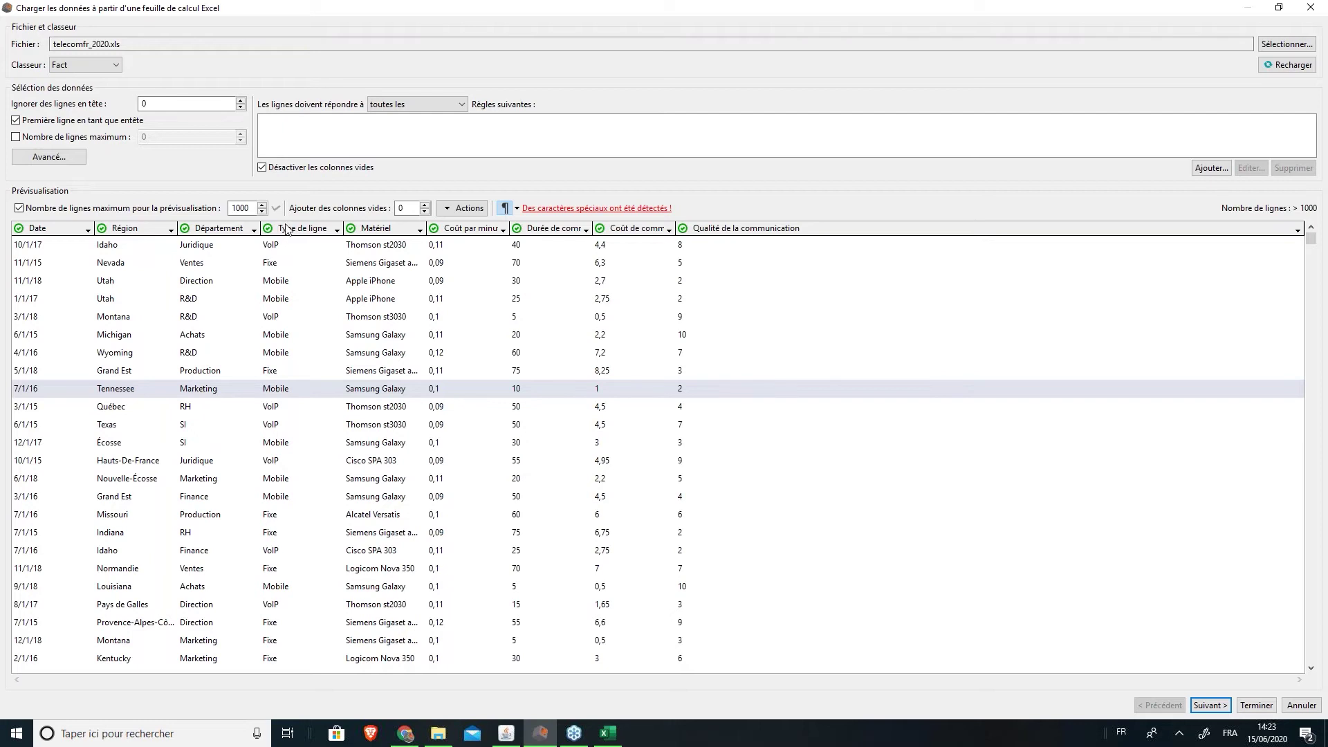
click(269, 266)
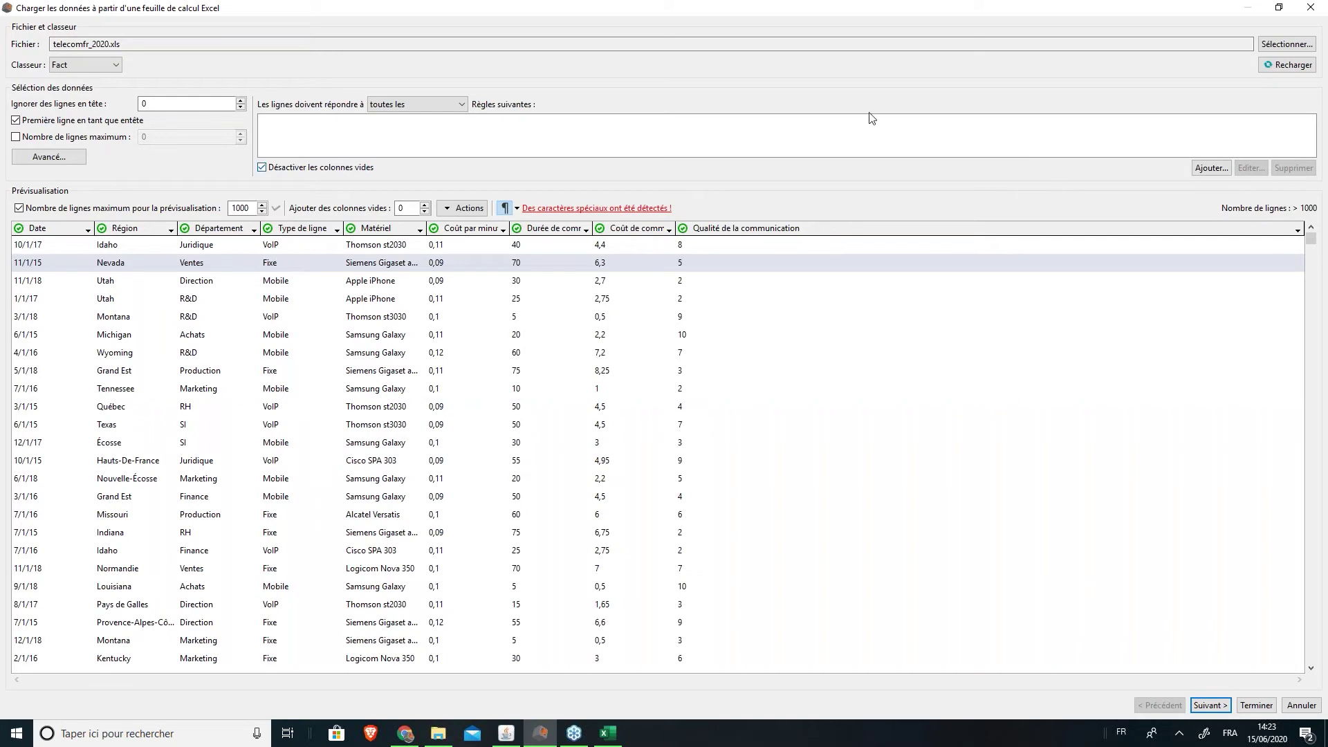
Add a filter rule that selects only rows where Type de ligne is equal (égal à) to Fixe
click(1199, 171)
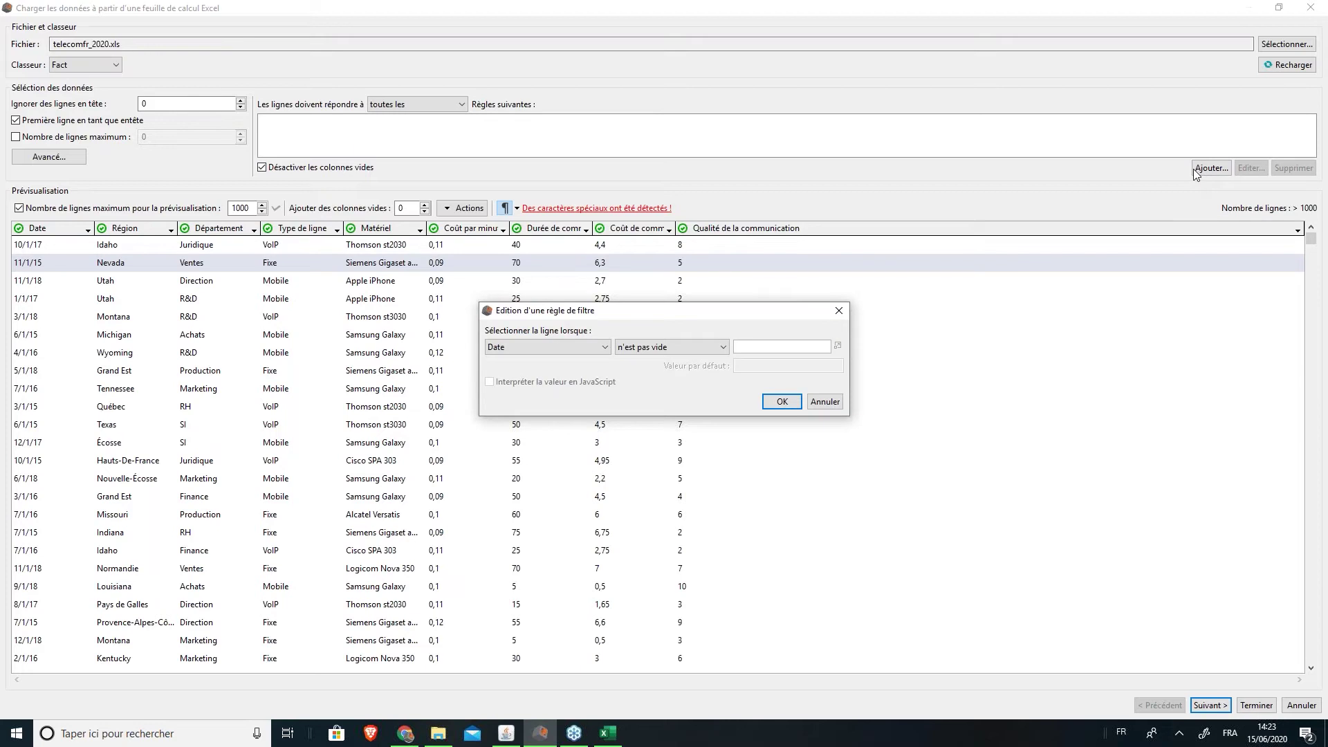
click(569, 347)
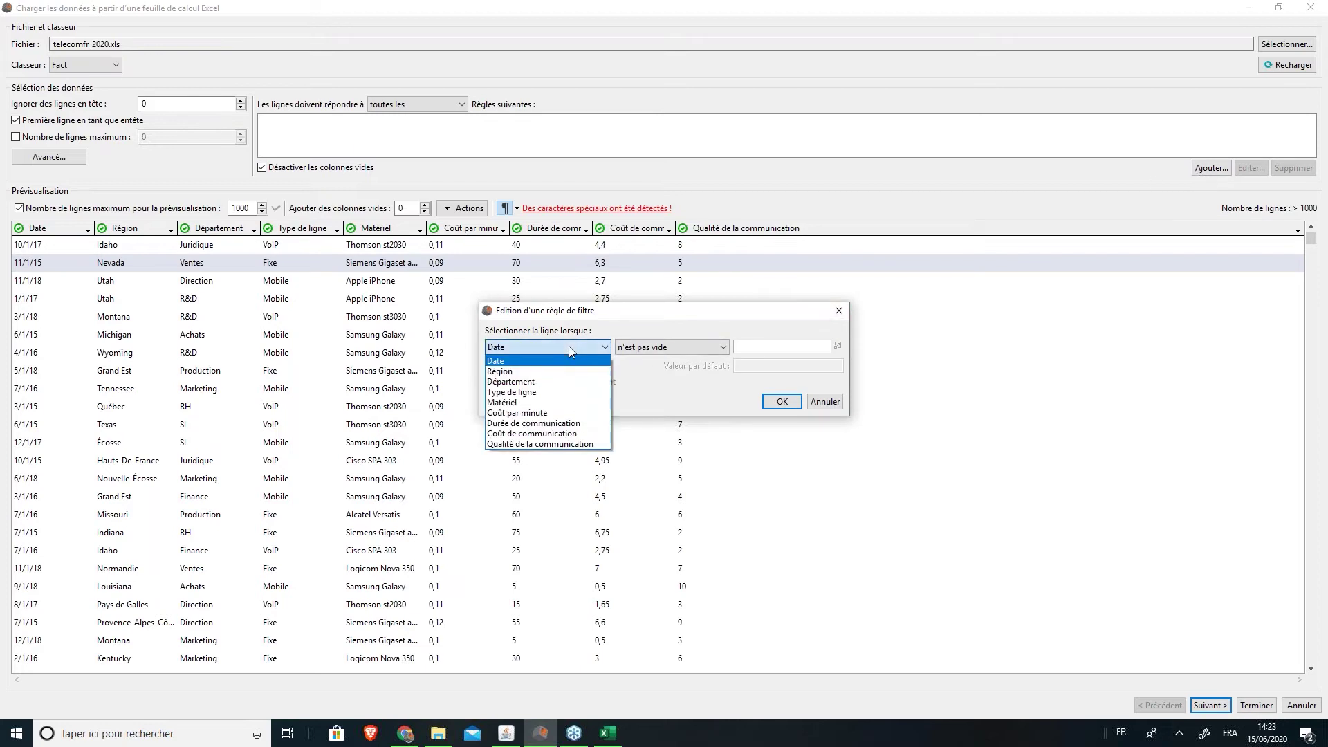
click(562, 391)
click(642, 348)
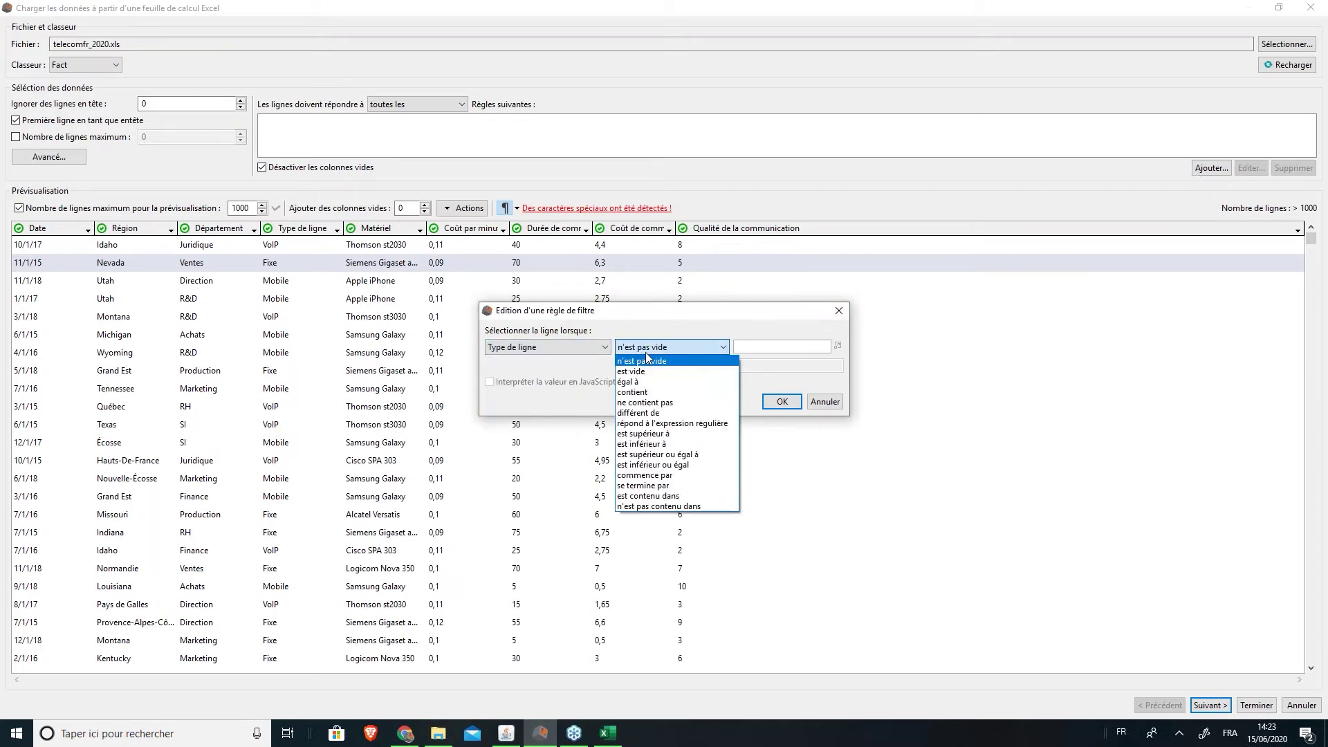
click(664, 381)
click(783, 347)
text(Fixe)
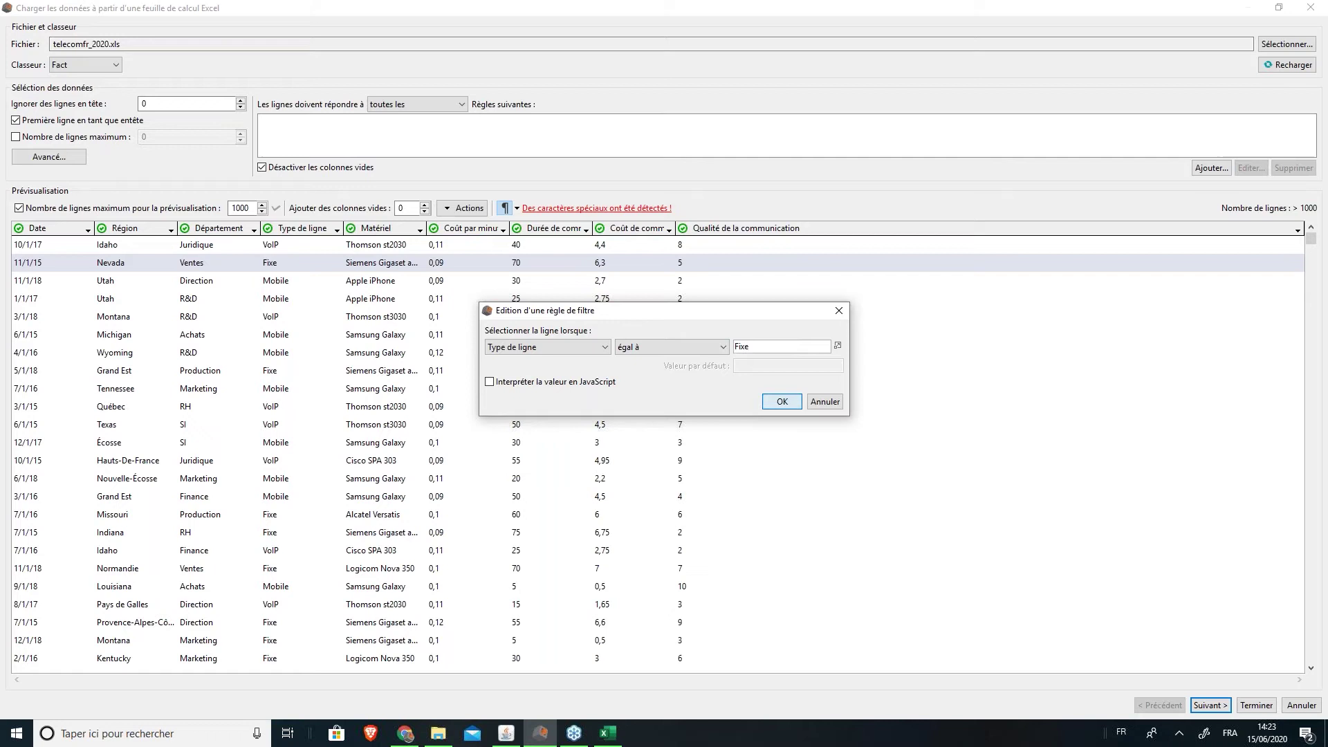
key(Return)
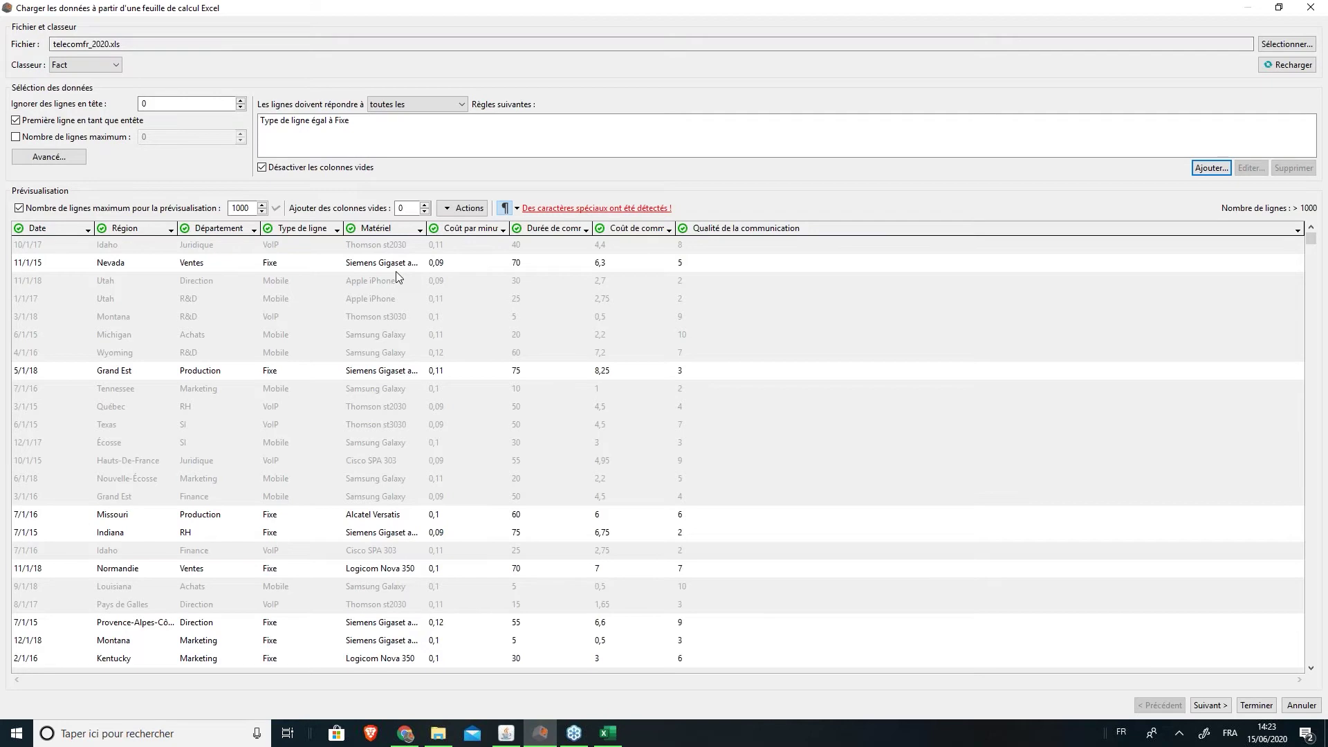
Delete the Type de ligne filter rule from the row selection rules
click(347, 120)
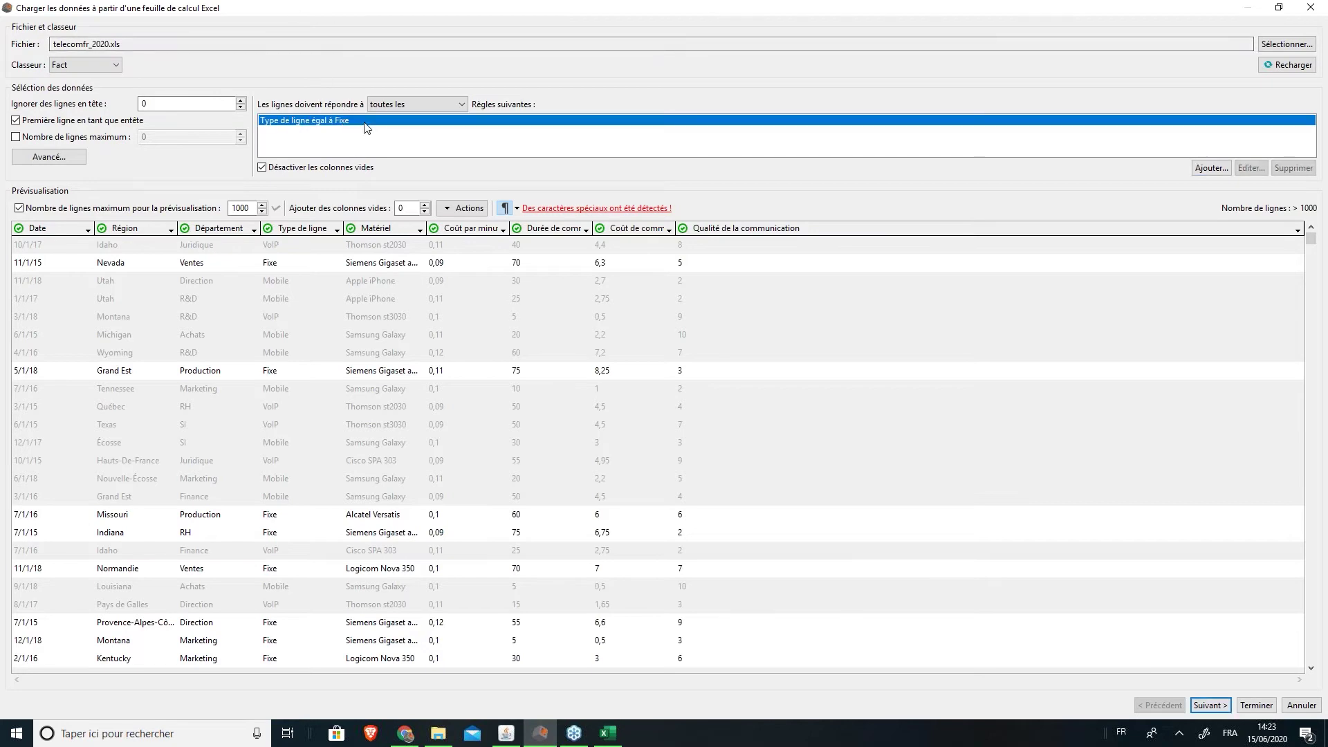
click(1292, 168)
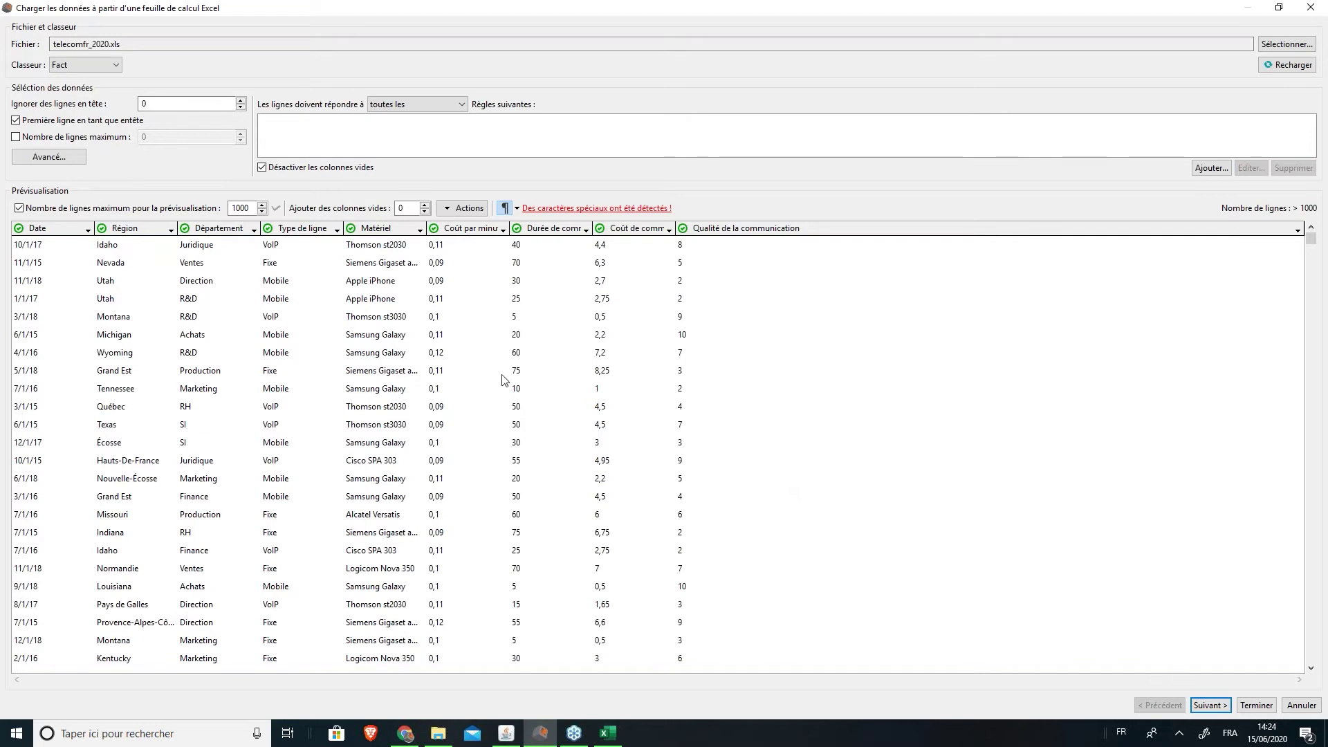
Proceed to the advanced data source configuration and widen the Type column in the column list
click(1209, 705)
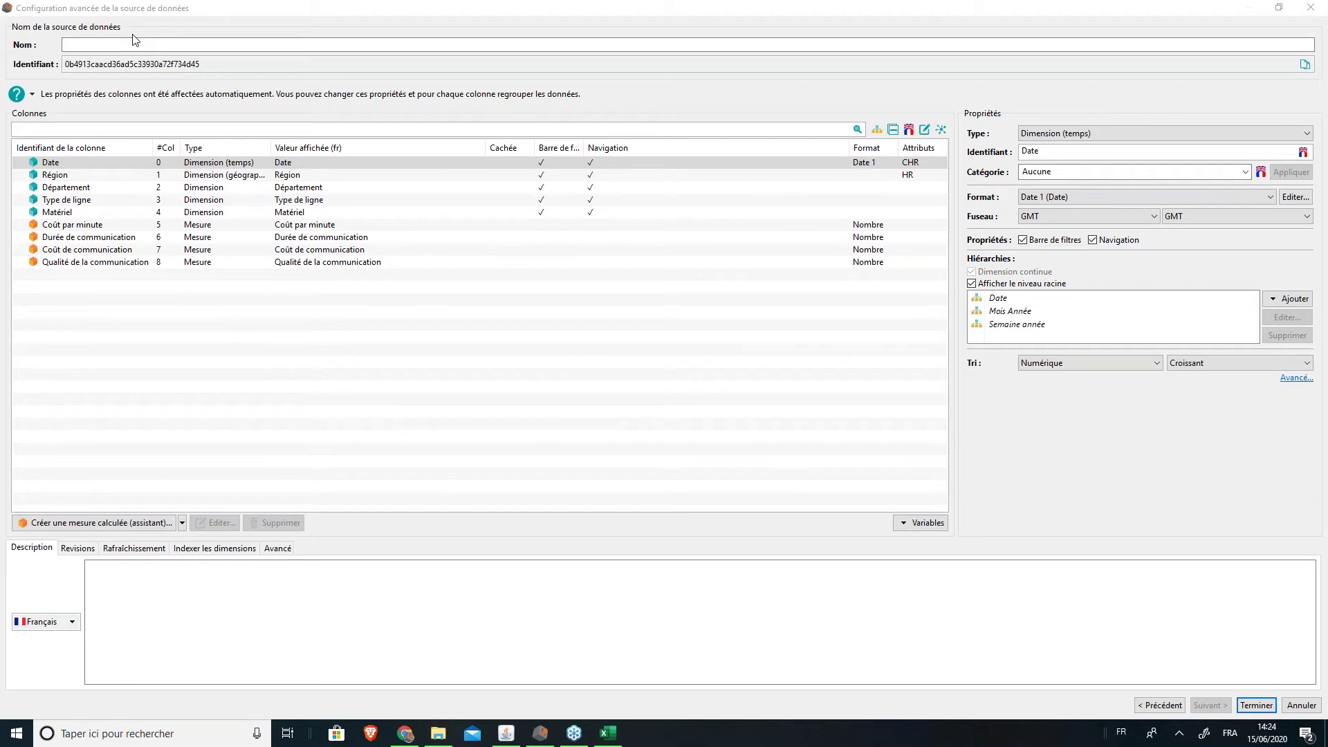
drag(270, 147, 372, 148)
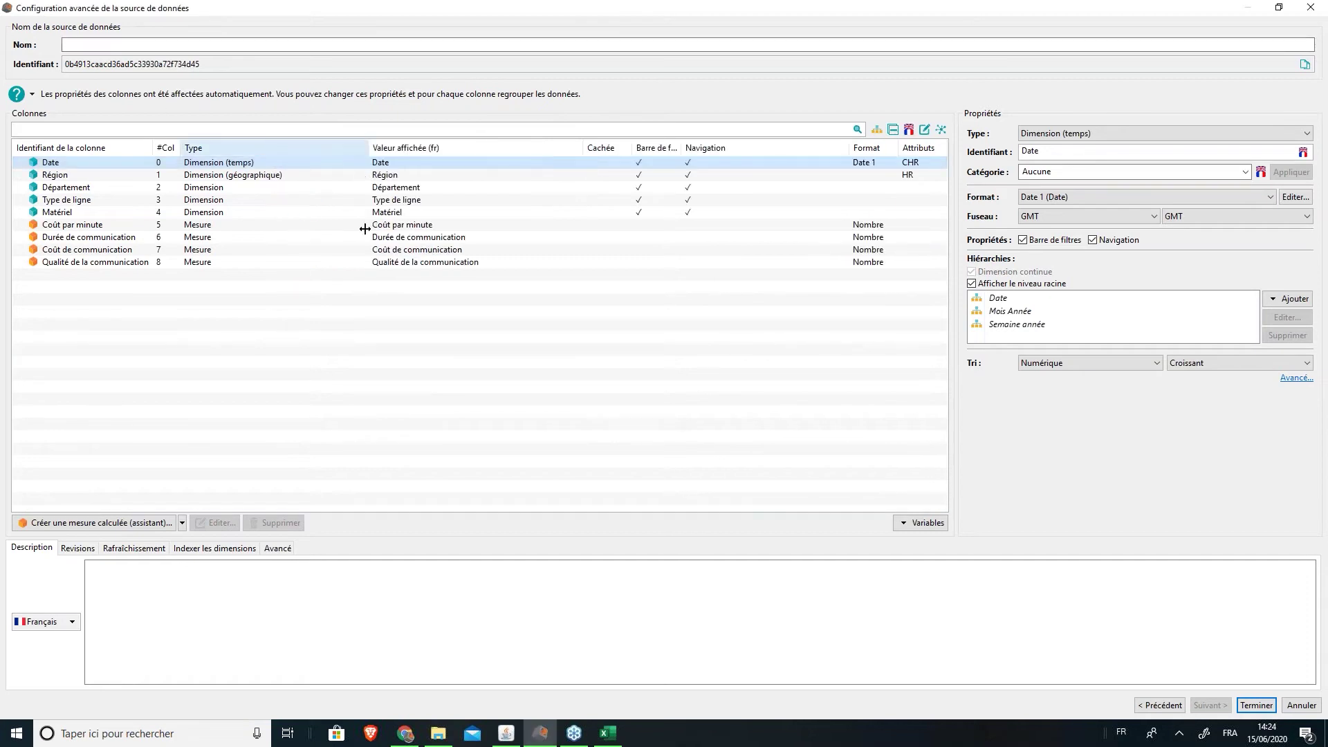
Compare the columns typed as Mesure, such as Qualité de la communication, with those typed as Dimension, such as Matériel and Type de ligne
click(299, 261)
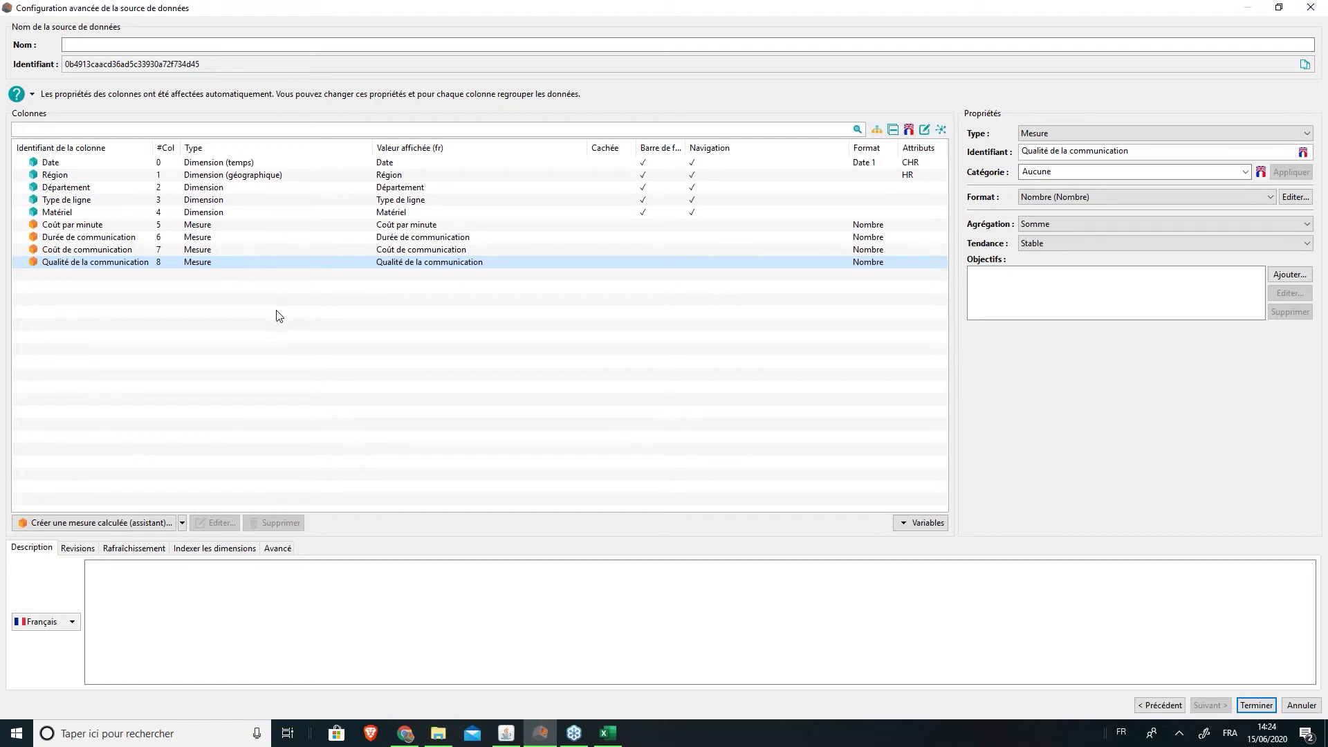
click(237, 214)
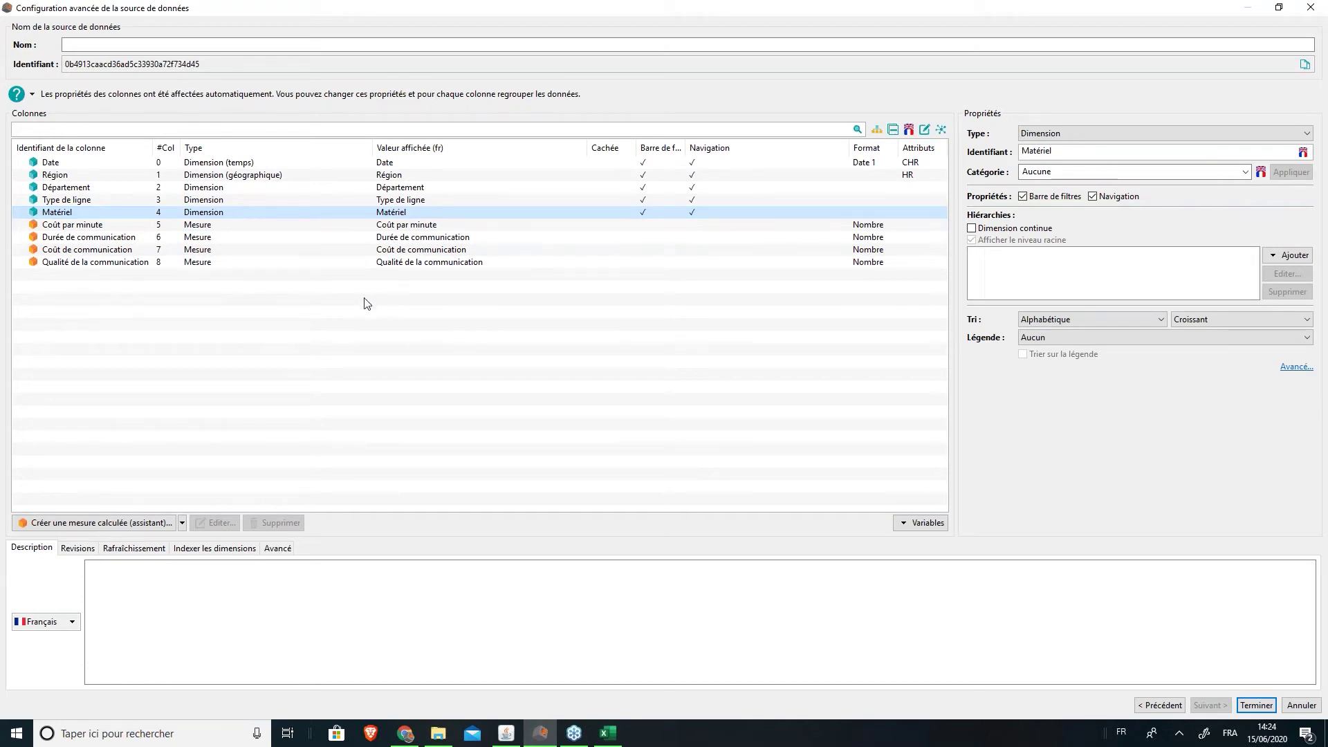
click(131, 239)
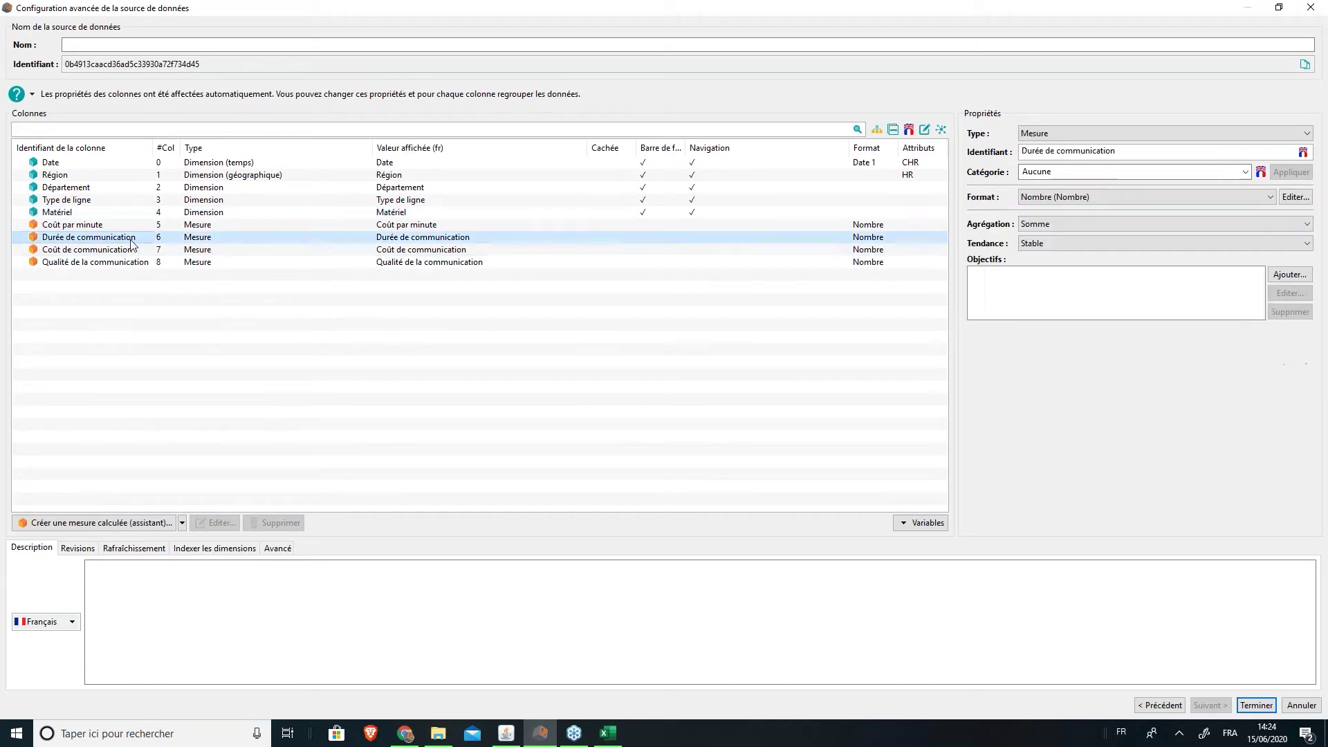
click(64, 213)
click(67, 250)
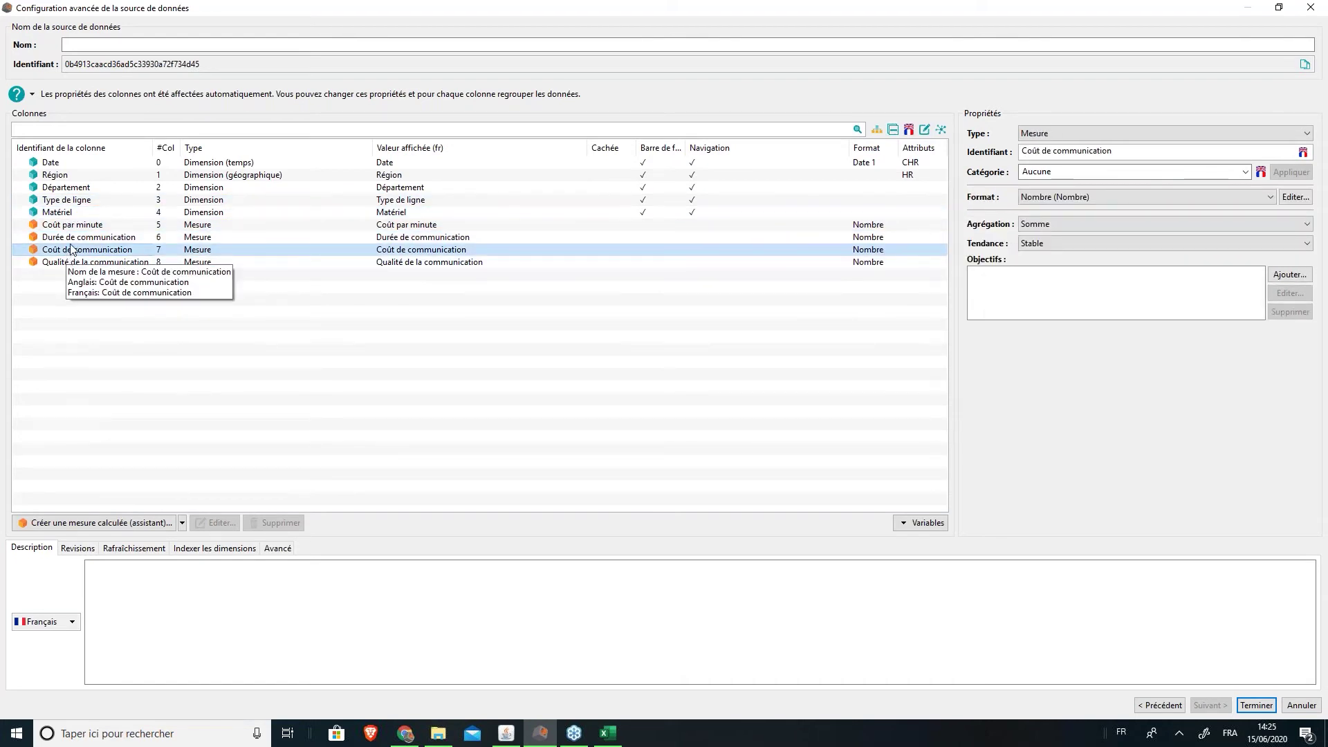
click(69, 200)
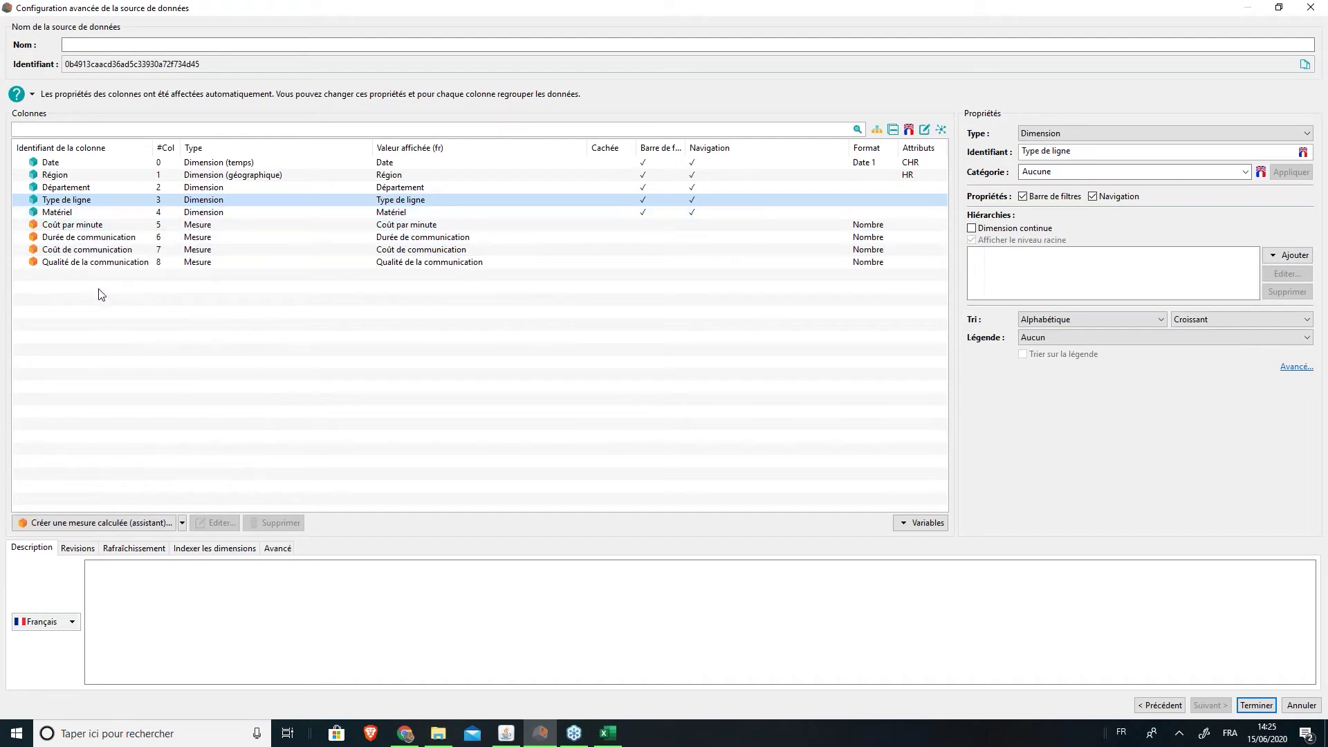
click(69, 273)
click(78, 202)
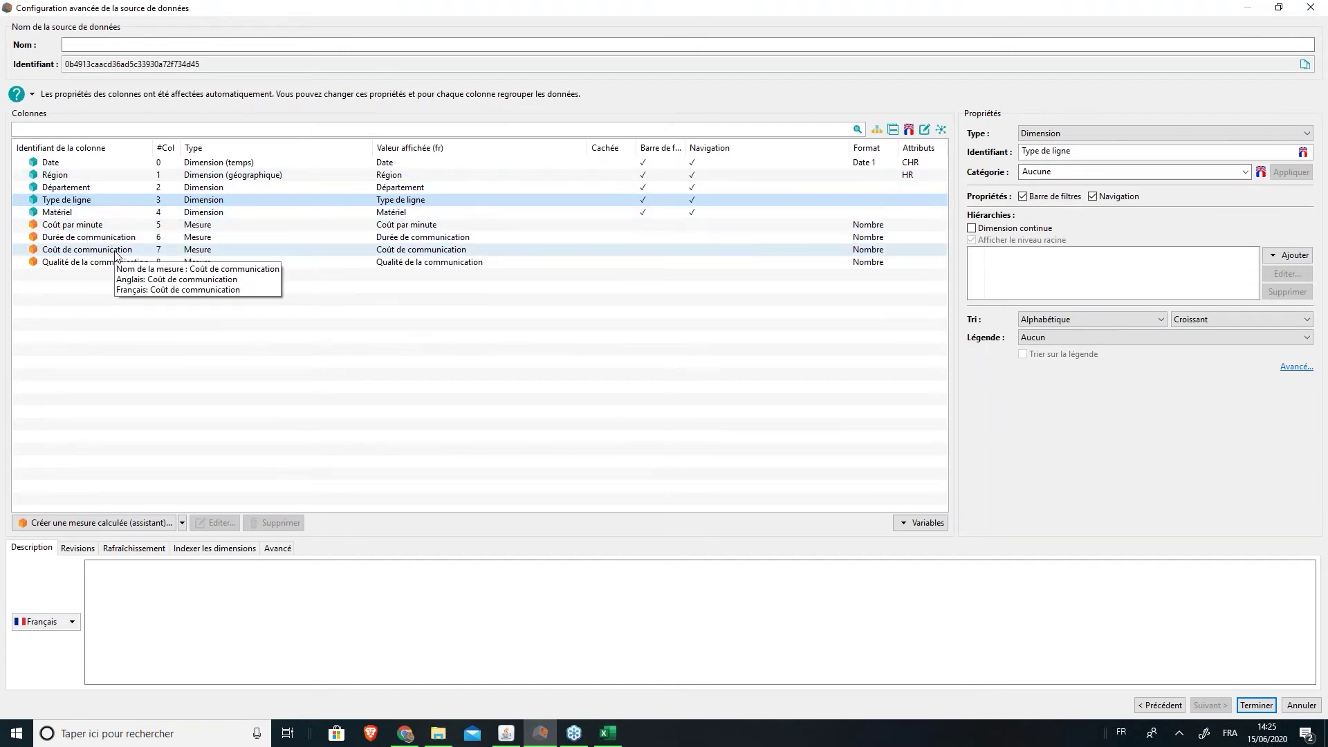
click(134, 212)
click(170, 188)
Examine the properties of the Date time dimension, the Région geographic dimension, the plain dimensions and the Durée de communication measure
click(221, 163)
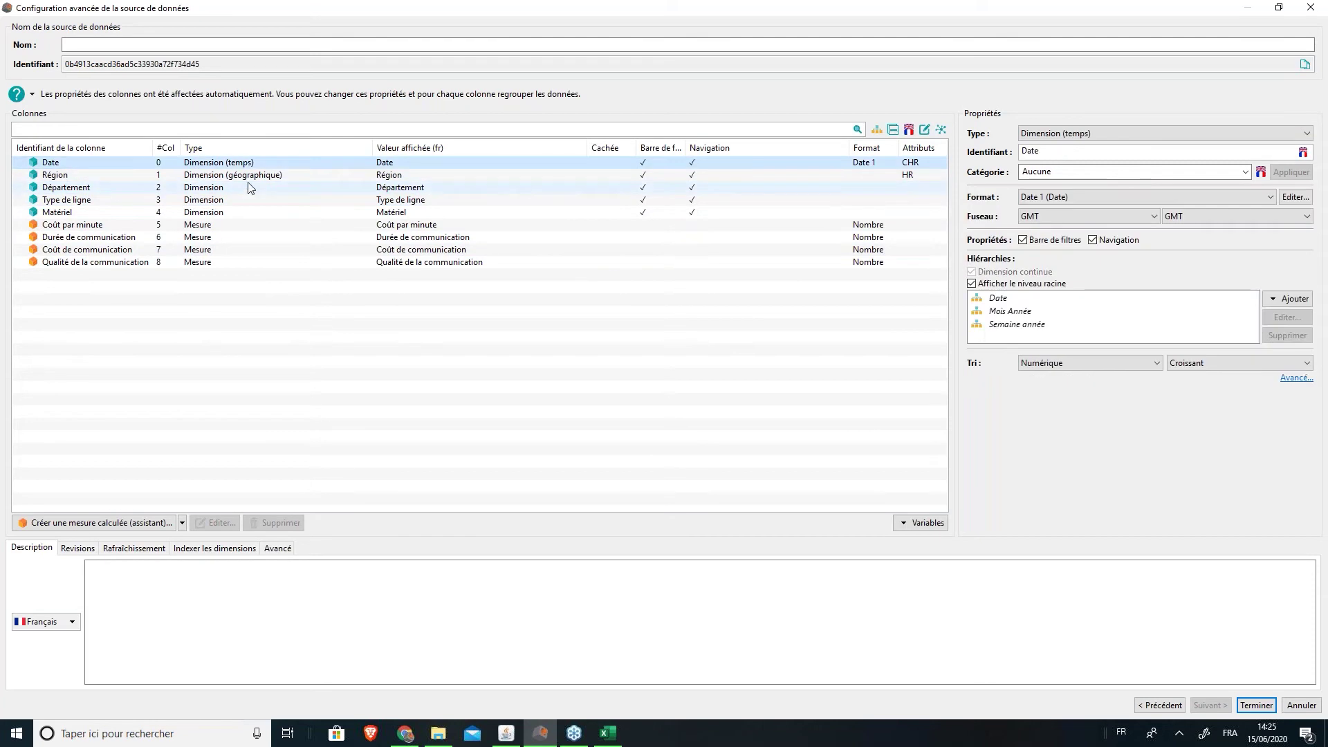
click(211, 175)
click(201, 200)
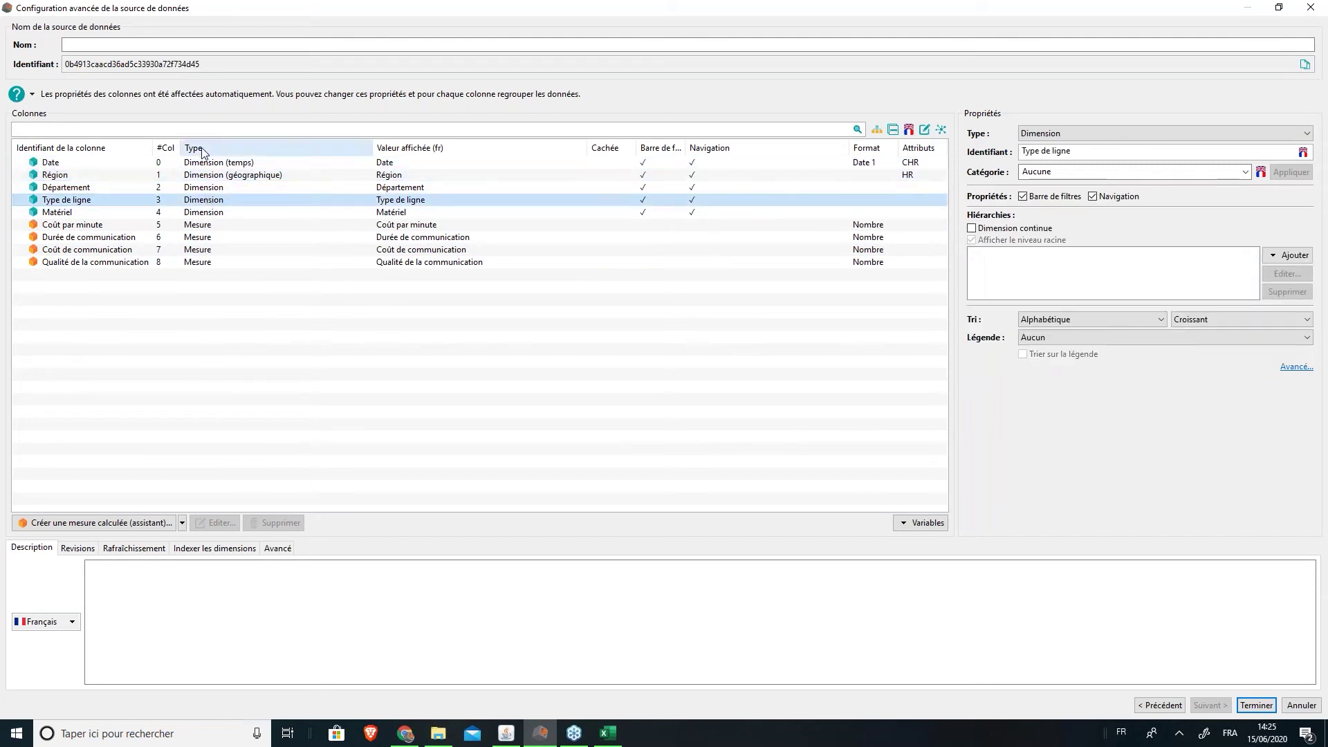
click(239, 164)
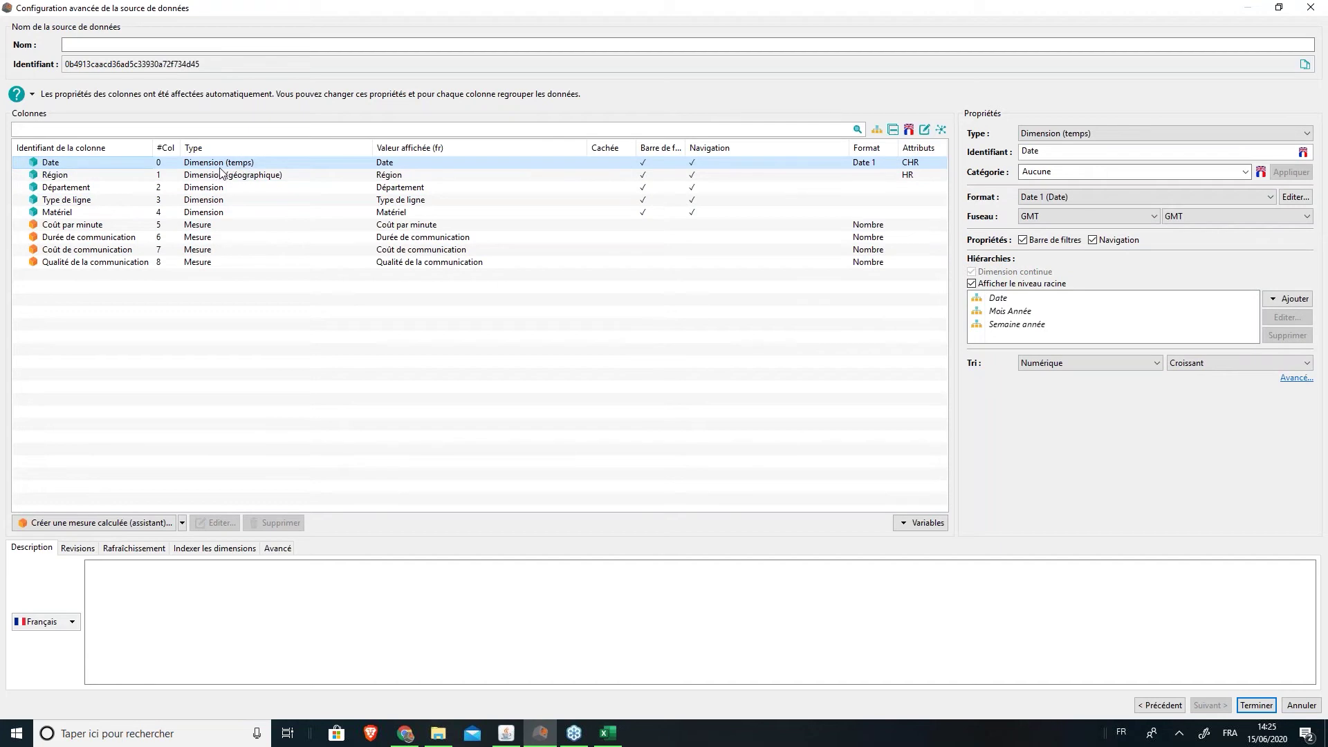
click(205, 189)
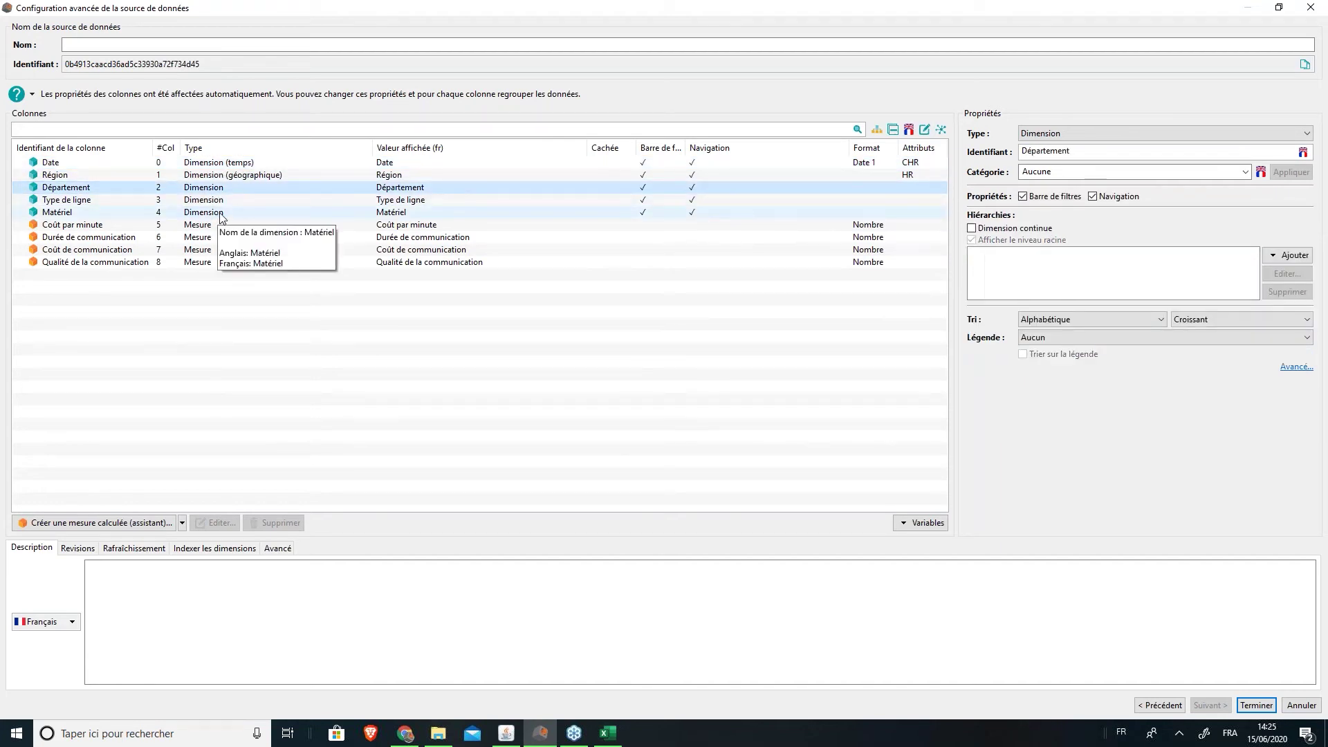
click(239, 178)
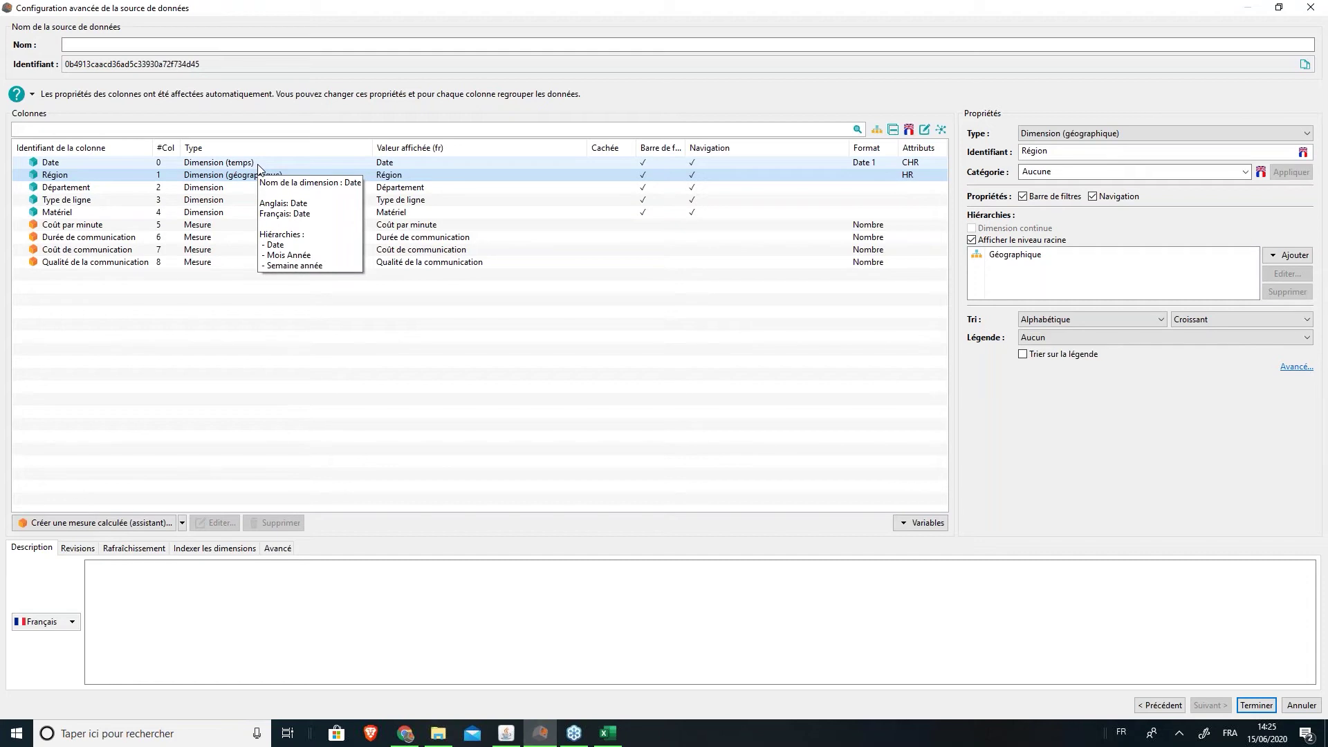
click(304, 163)
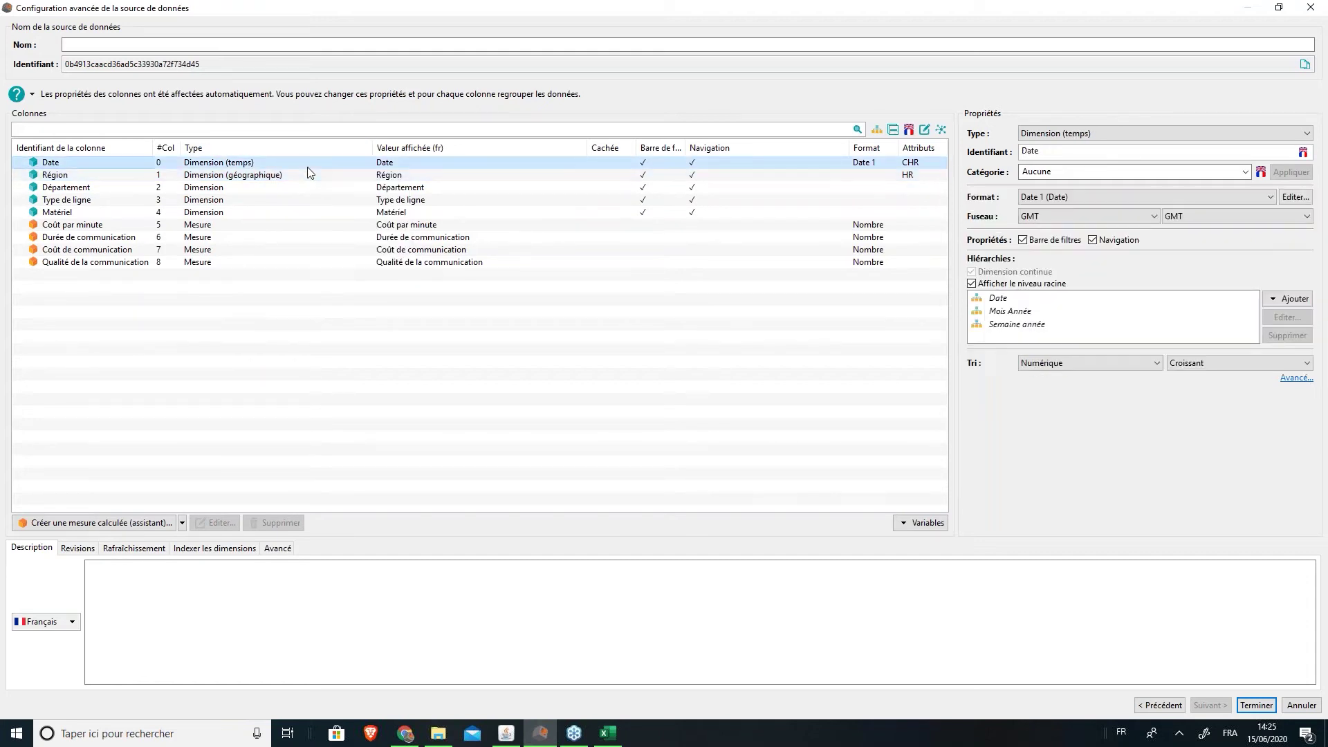
click(310, 175)
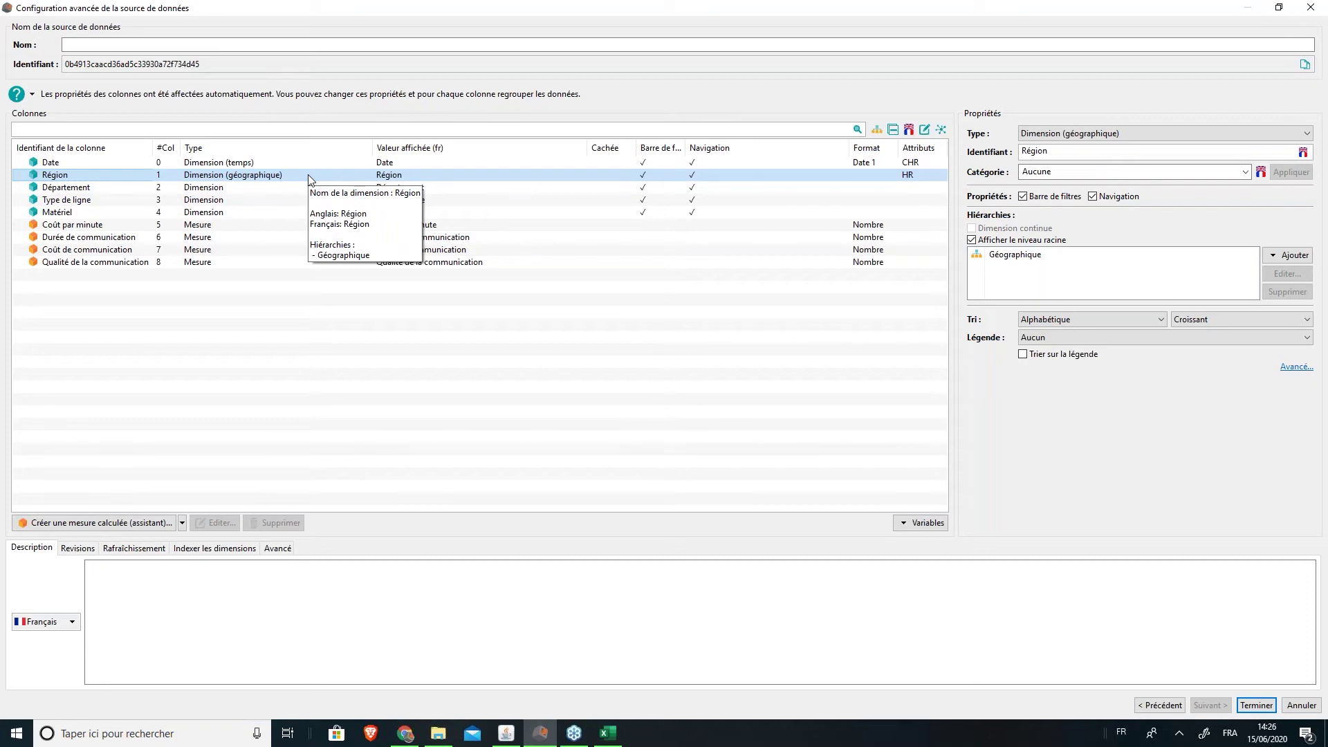
key(Up)
key(Down)
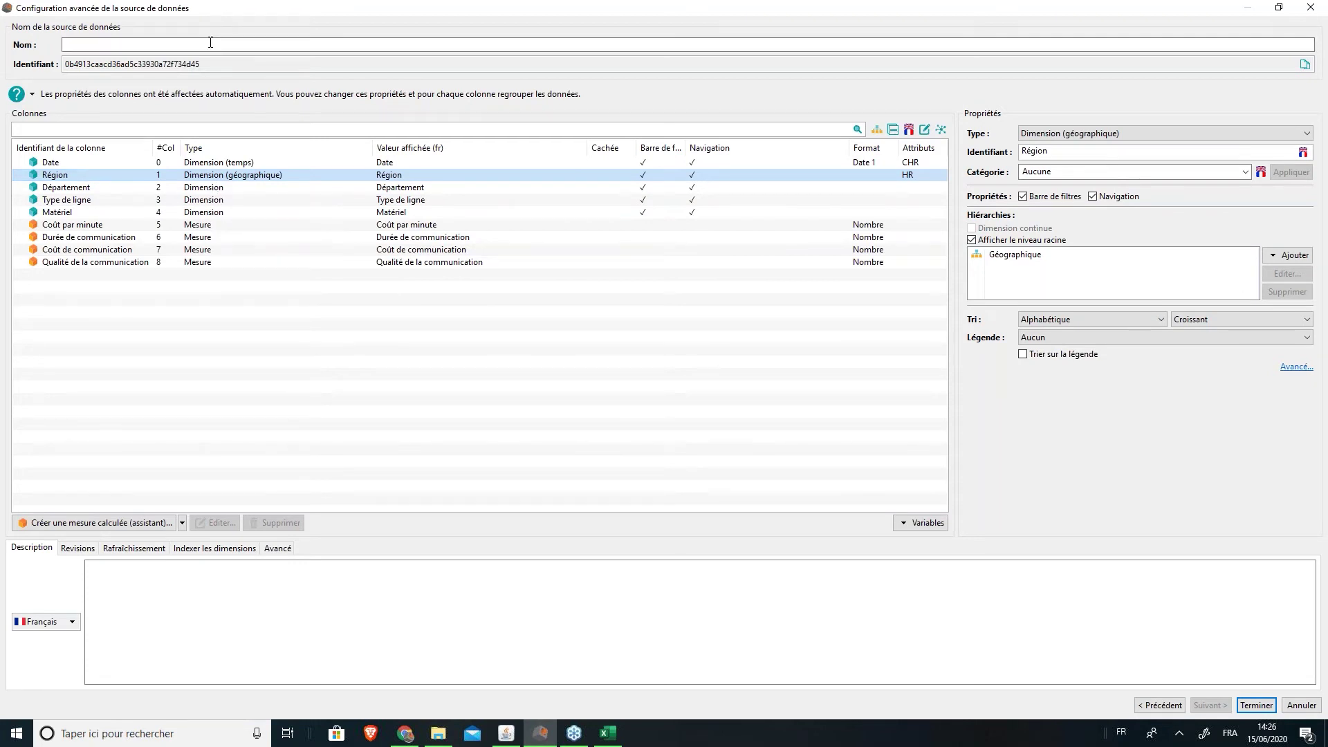
click(149, 228)
drag(149, 237, 208, 251)
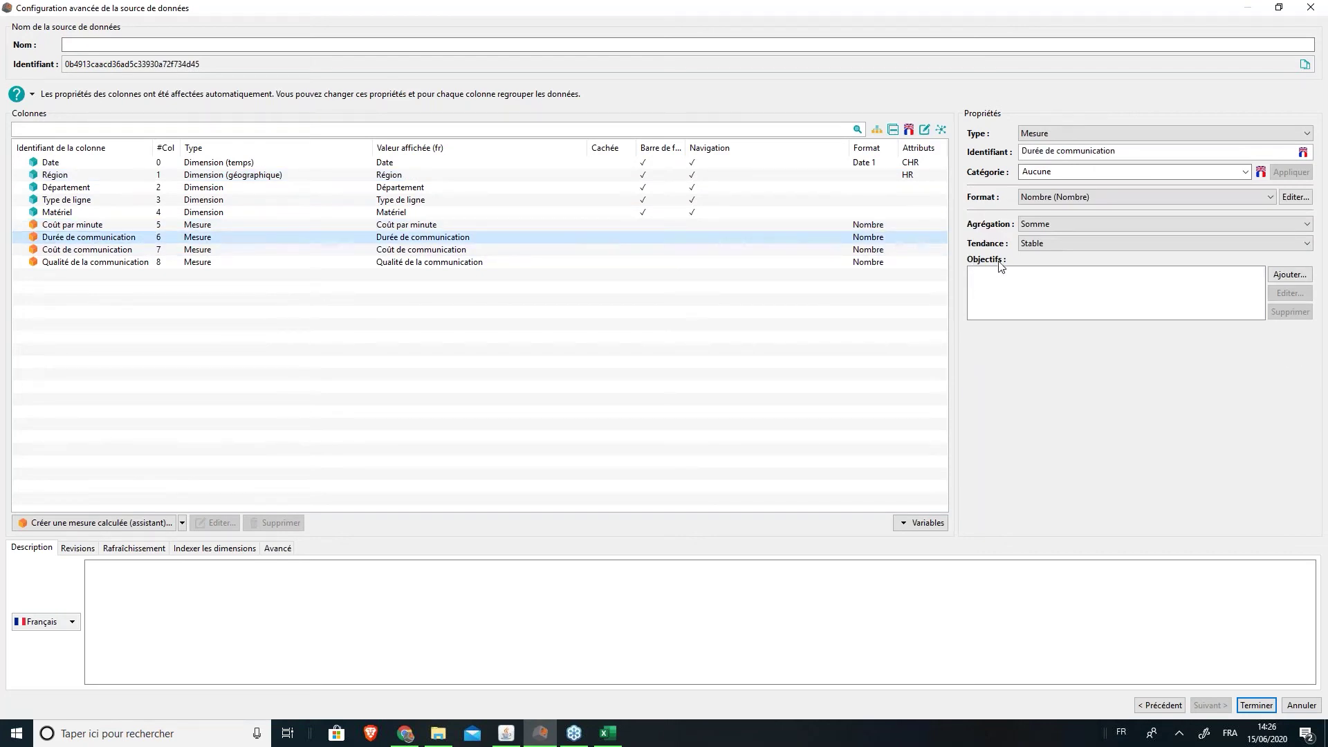
click(288, 199)
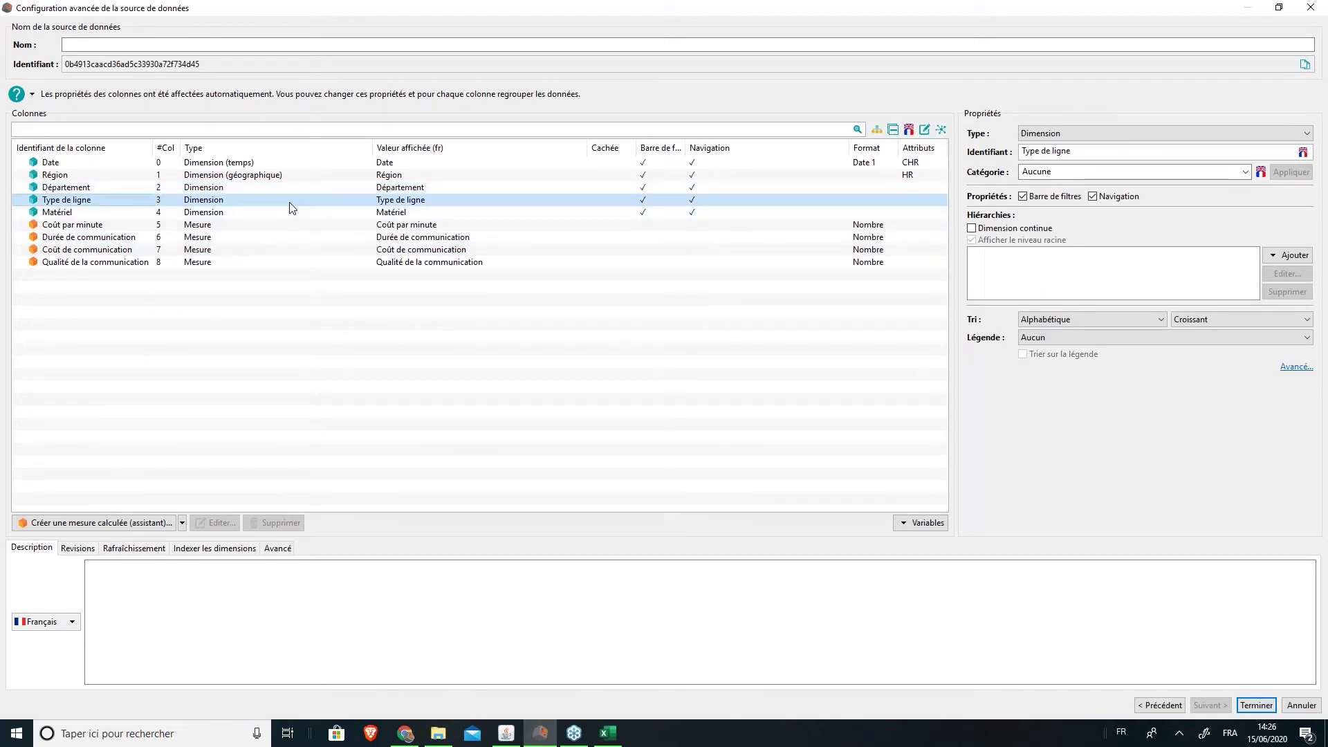
Name the data source Telecom, finish its configuration and select it in the data source list
click(132, 45)
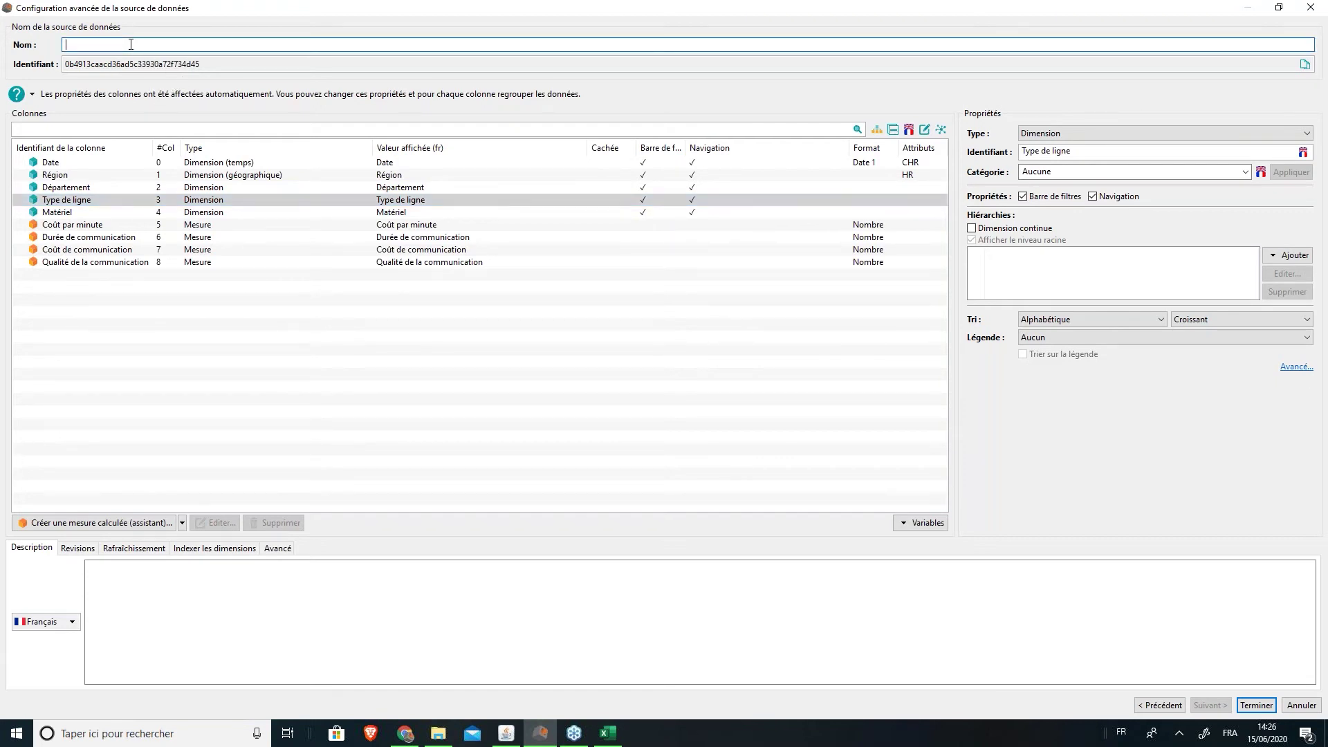
text(Telecom)
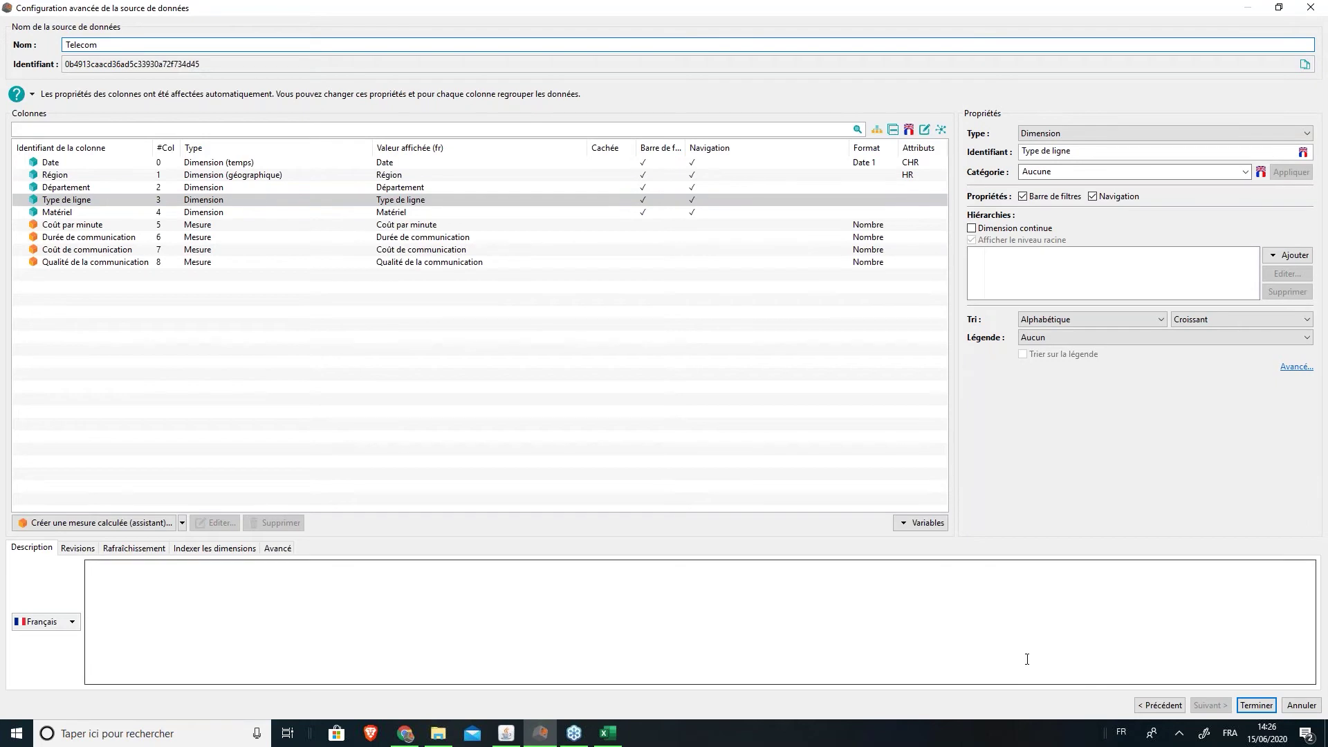
click(1253, 707)
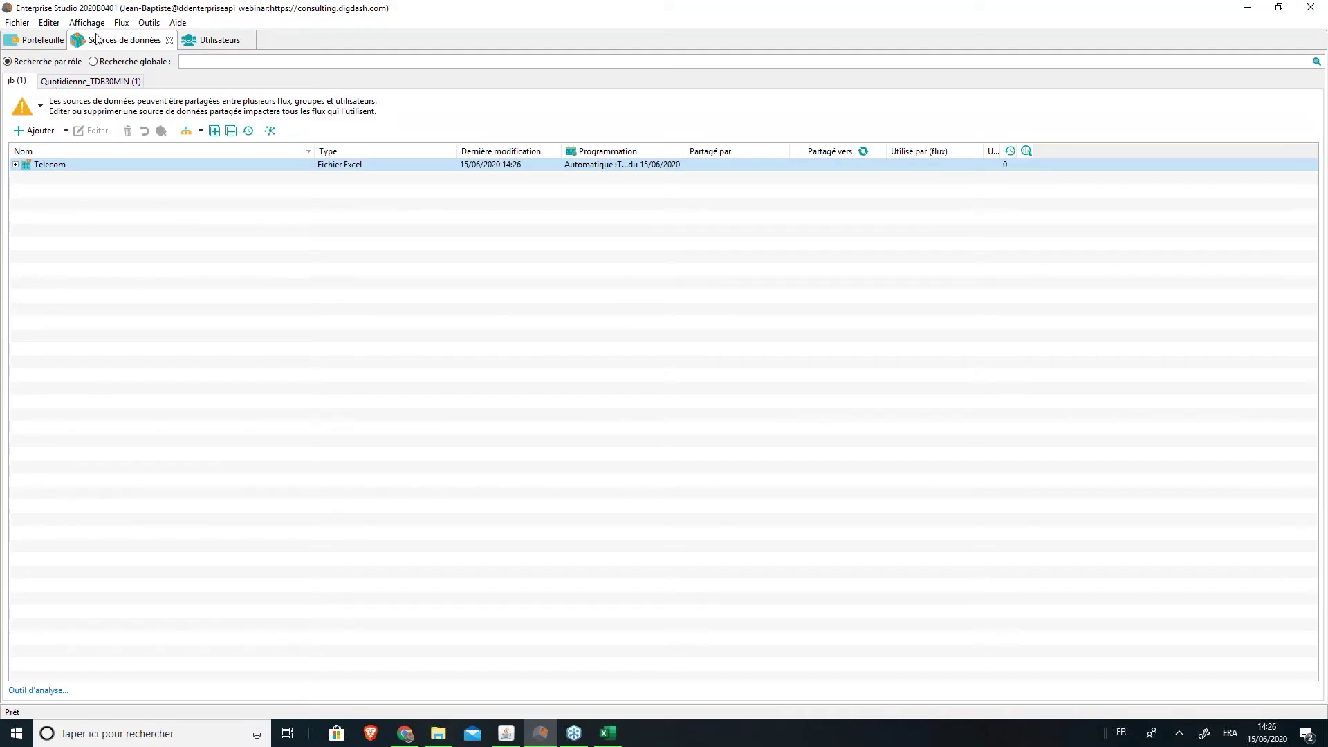
click(45, 164)
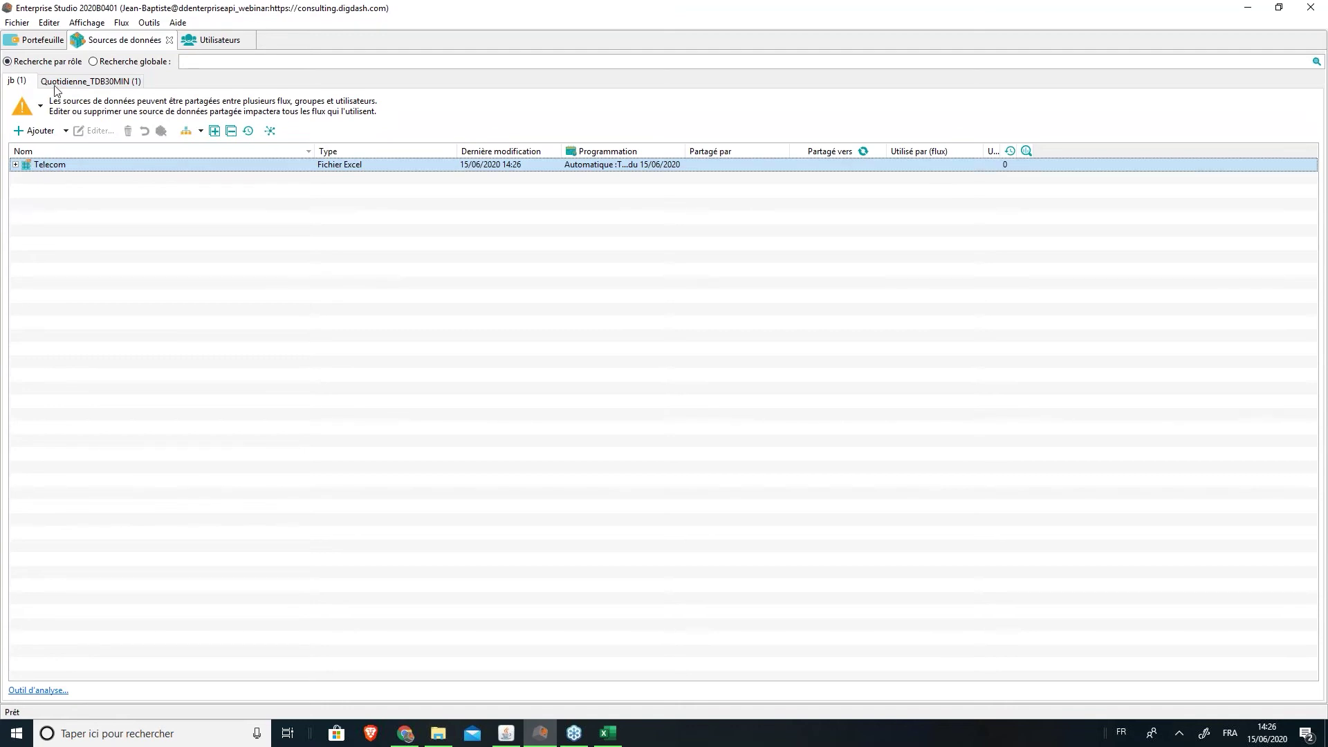
Add a Secteur chart flow to the personal portfolio, using Telecom as its data source
click(43, 40)
click(412, 101)
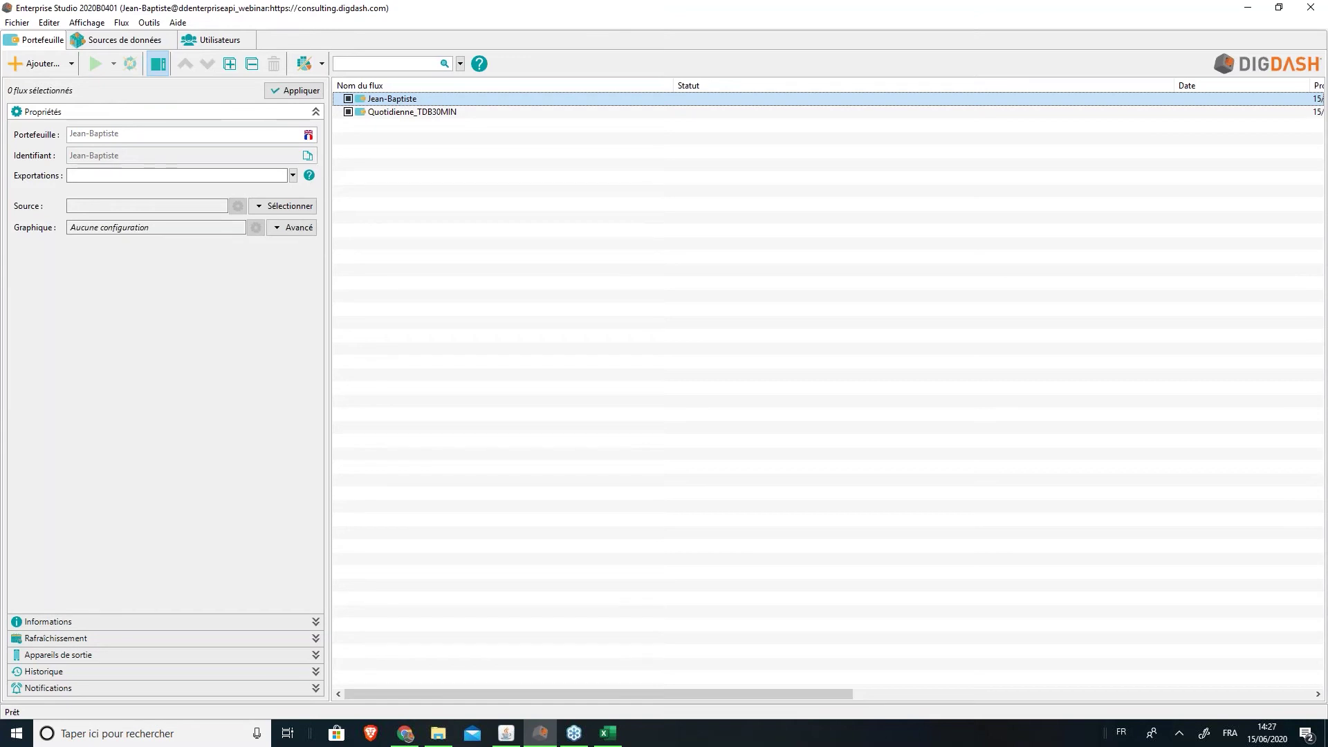
click(43, 64)
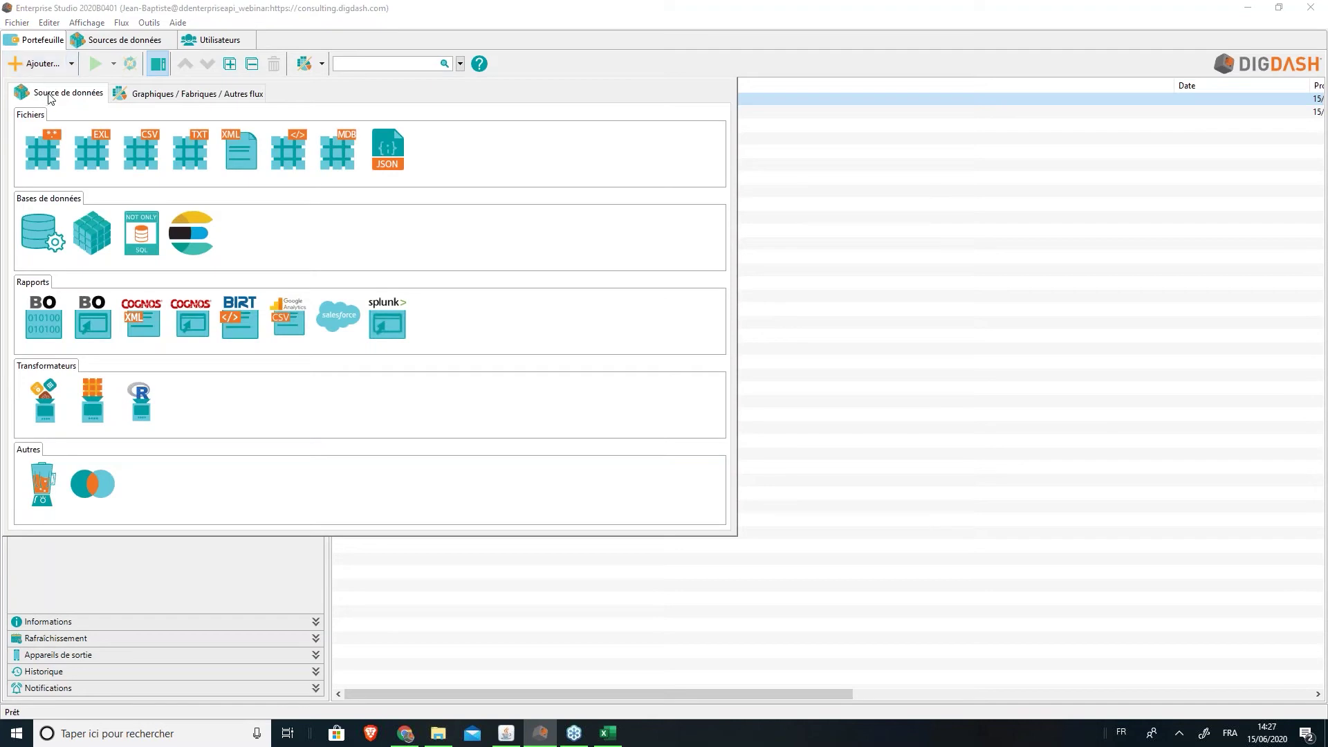
click(173, 95)
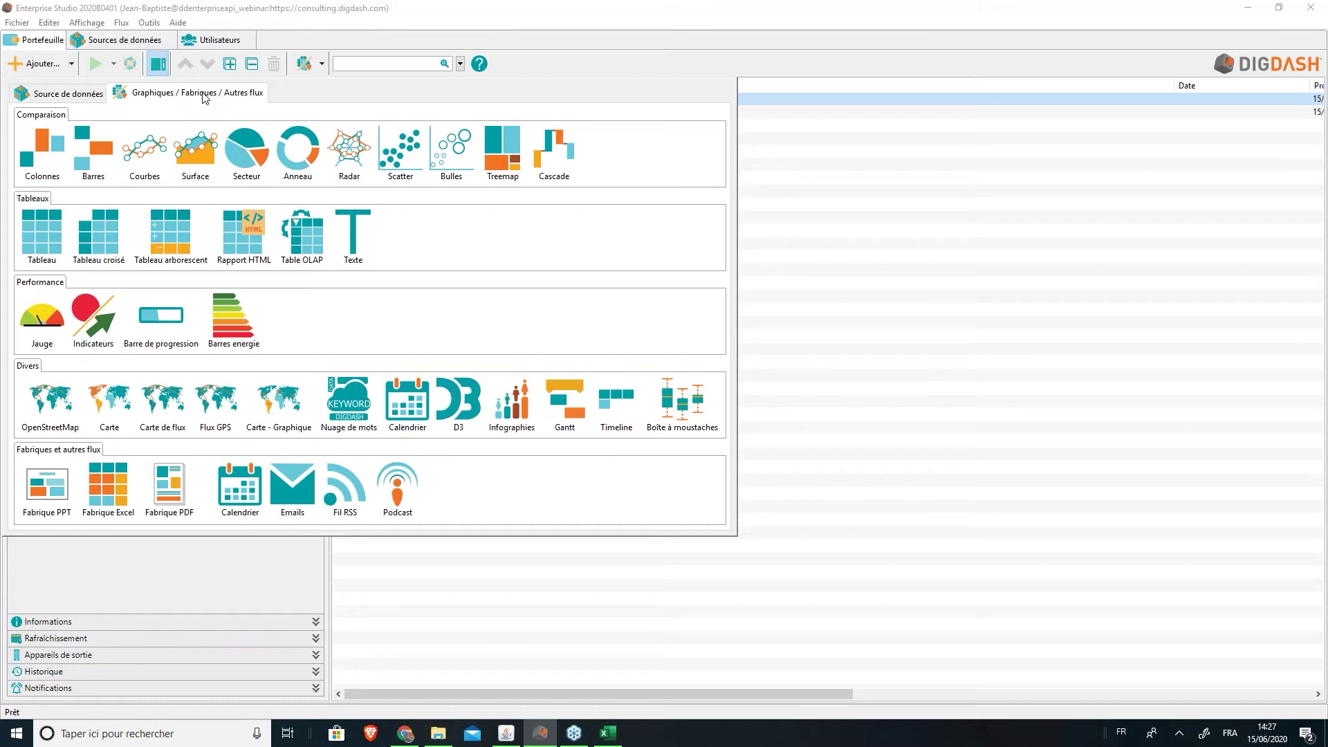
click(249, 164)
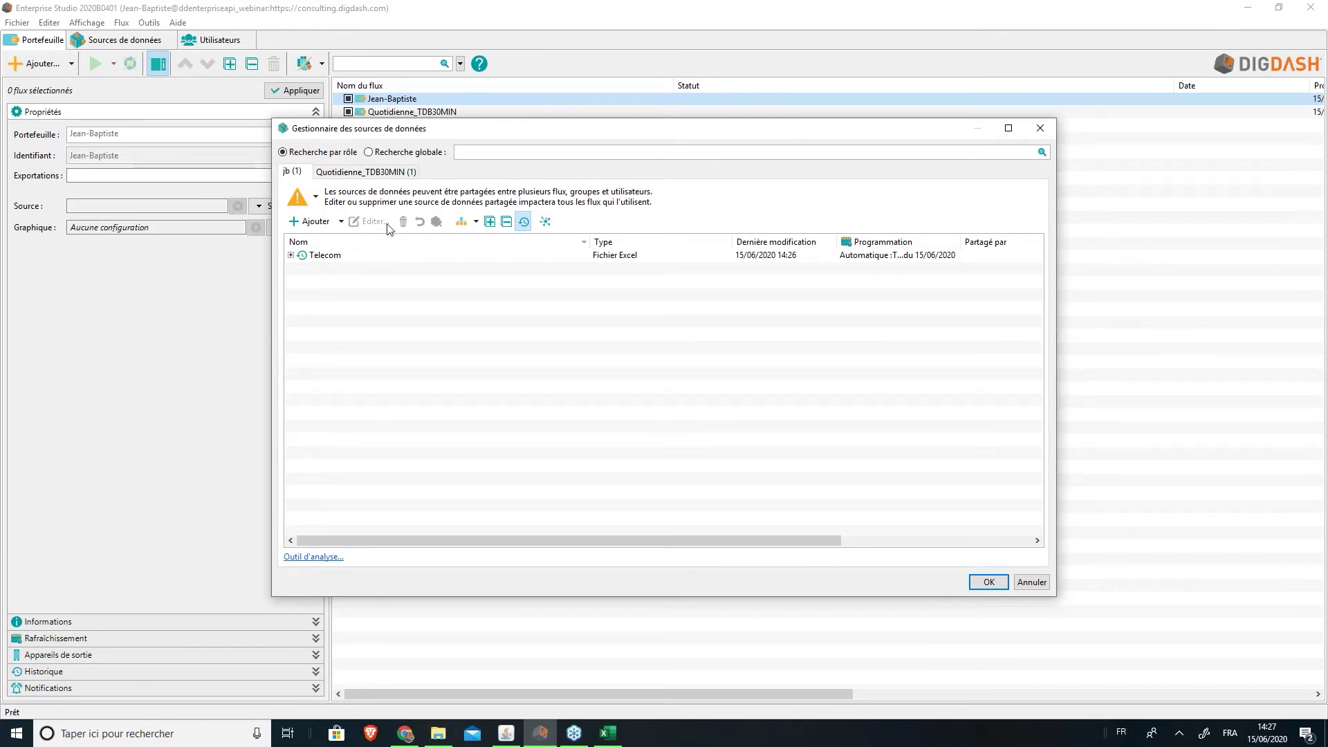
click(342, 257)
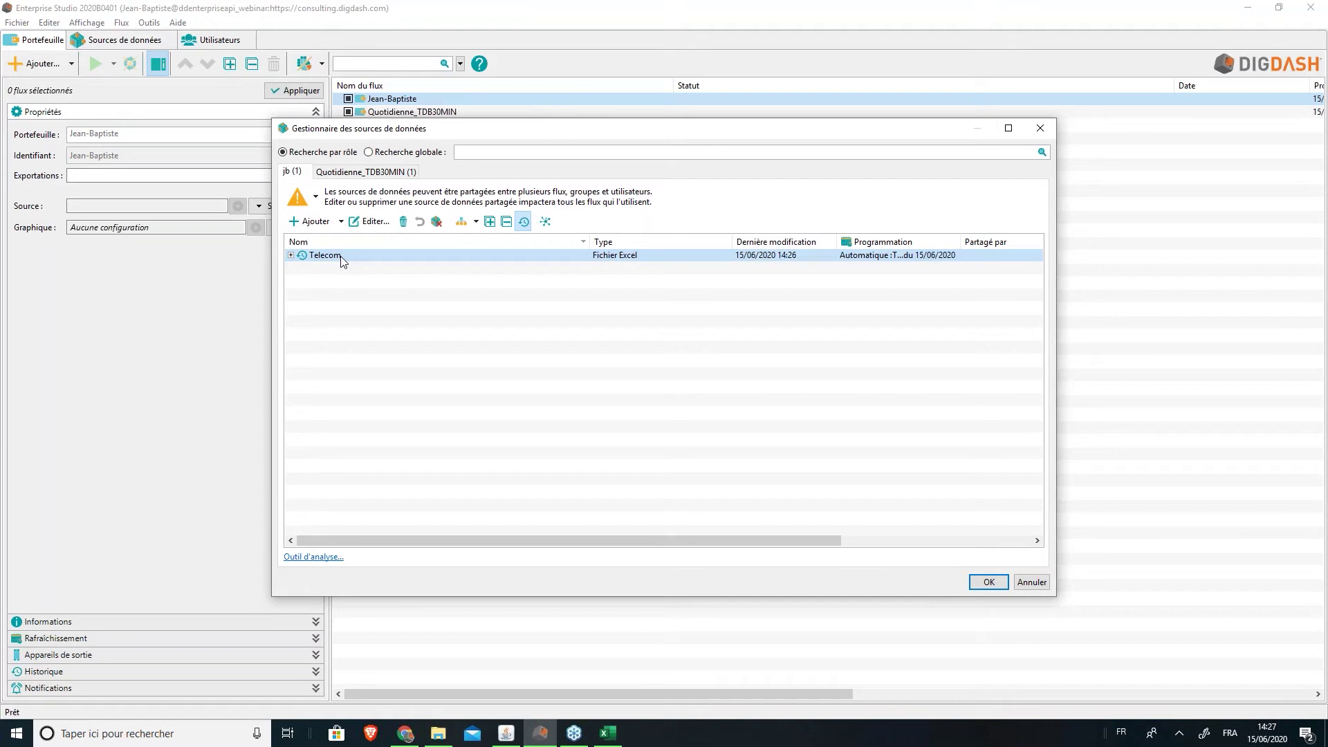
click(989, 582)
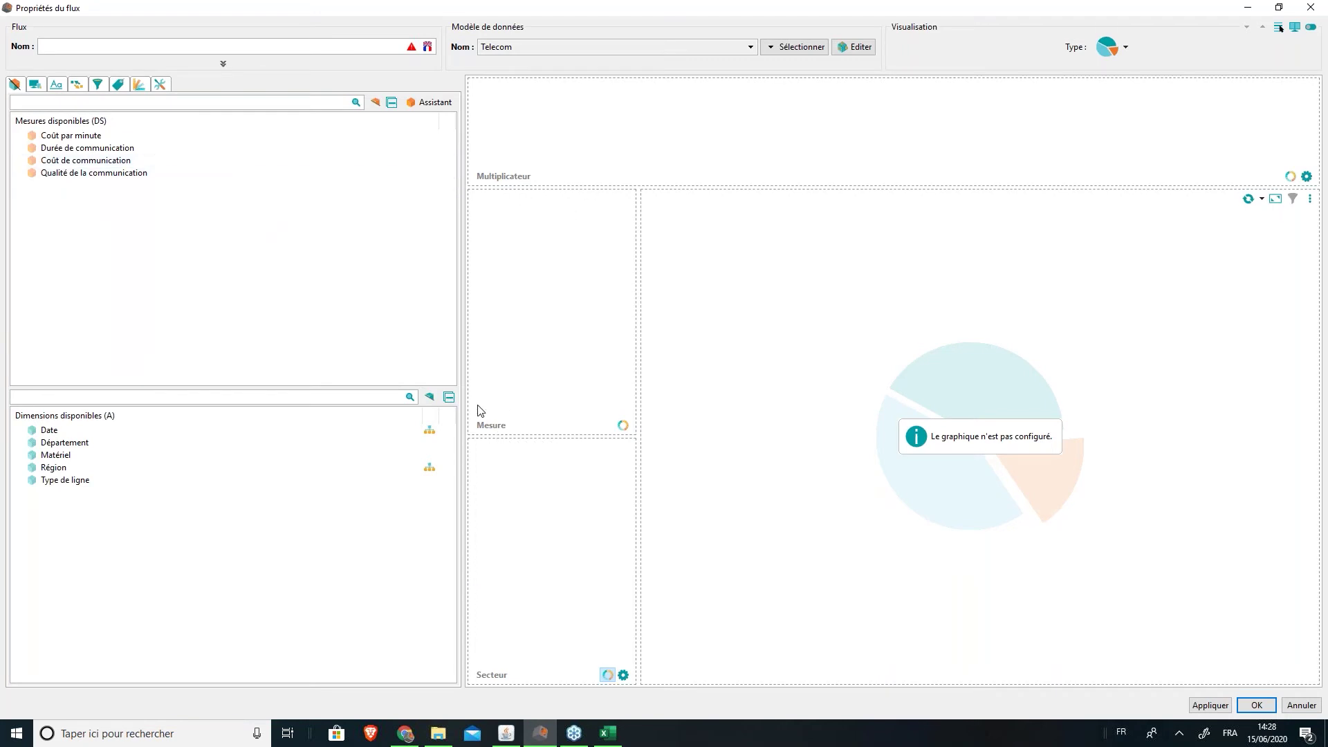
Assign Coût de communication as the chart's Mesure and Type de ligne as its Secteur dimension
click(77, 161)
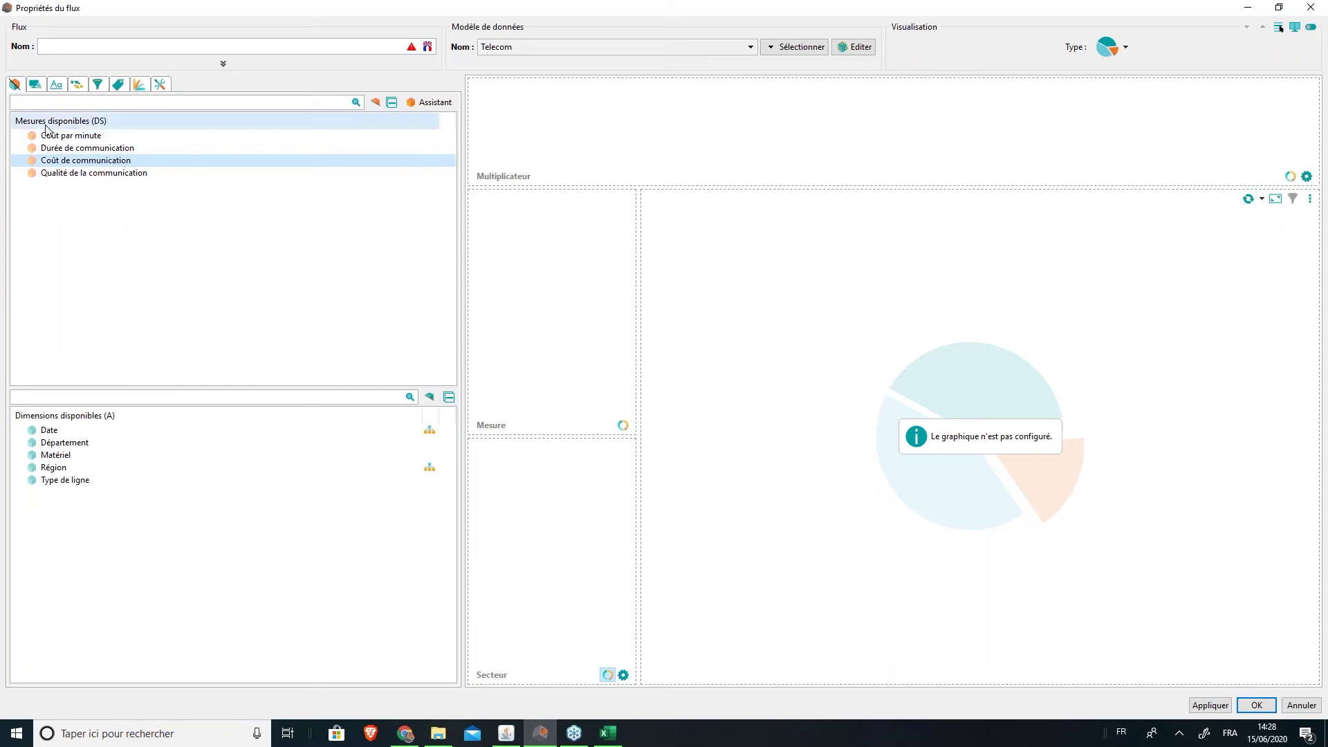
drag(46, 165, 533, 280)
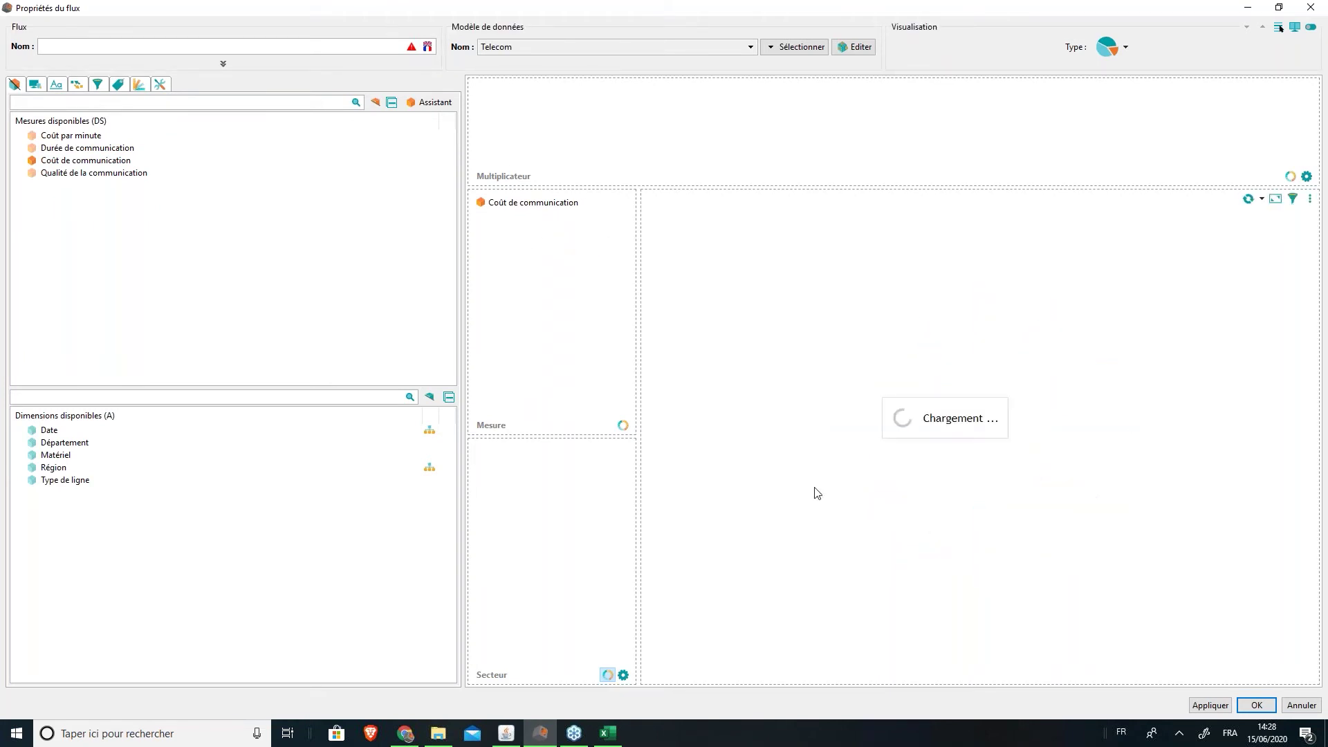
mouse_move(1017, 530)
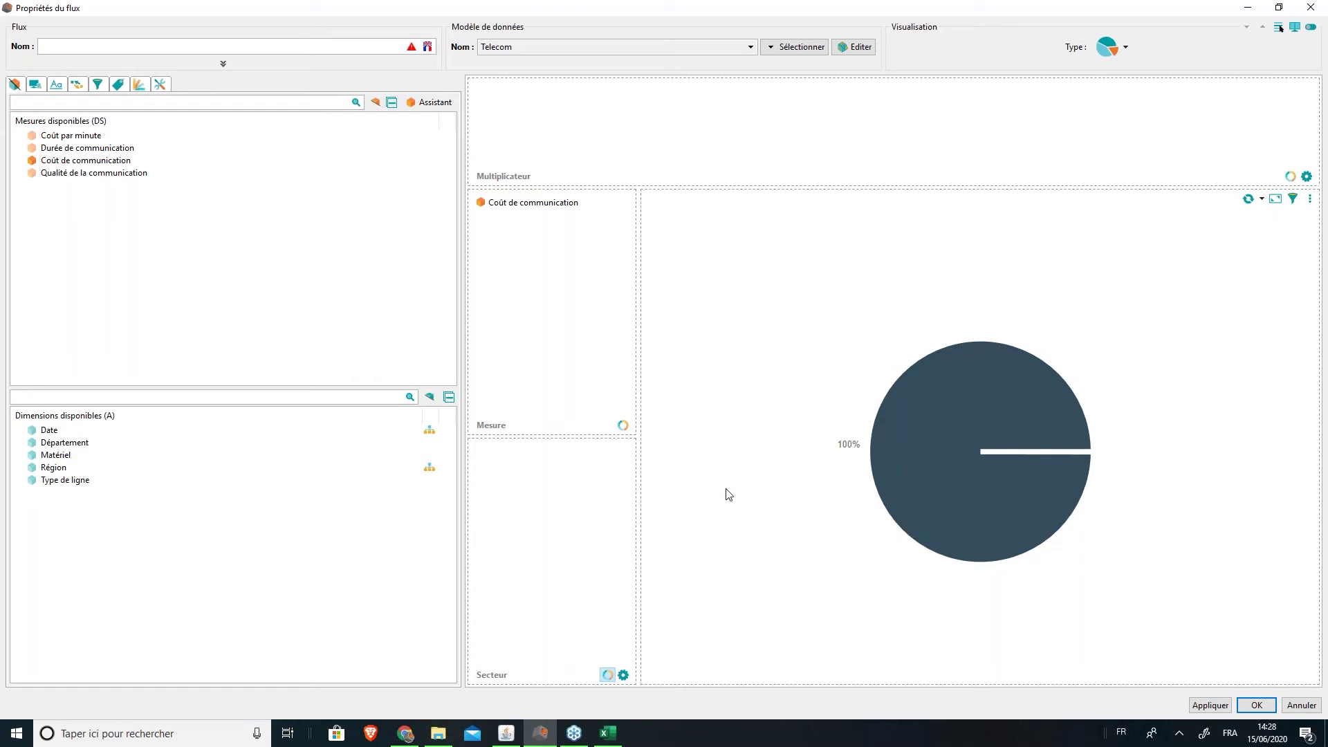
drag(75, 483, 496, 504)
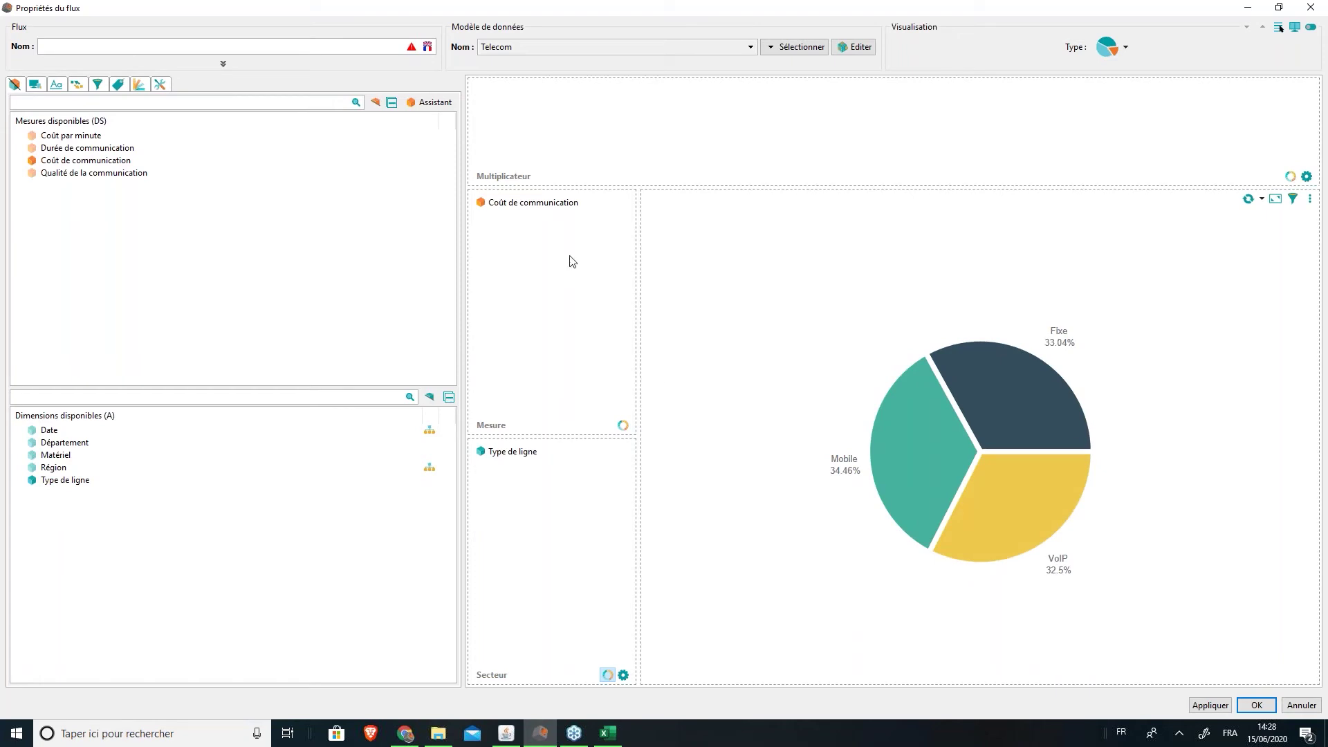
mouse_move(948, 446)
mouse_move(976, 412)
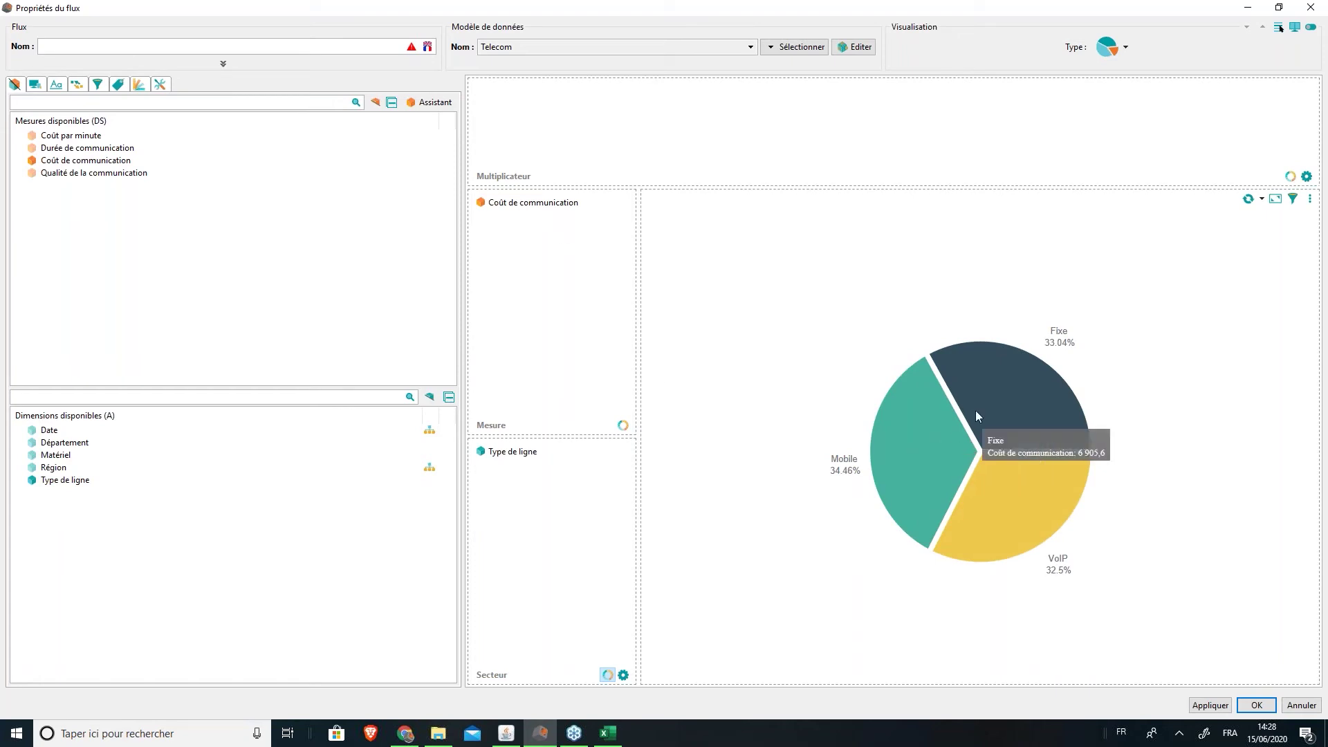
mouse_move(994, 494)
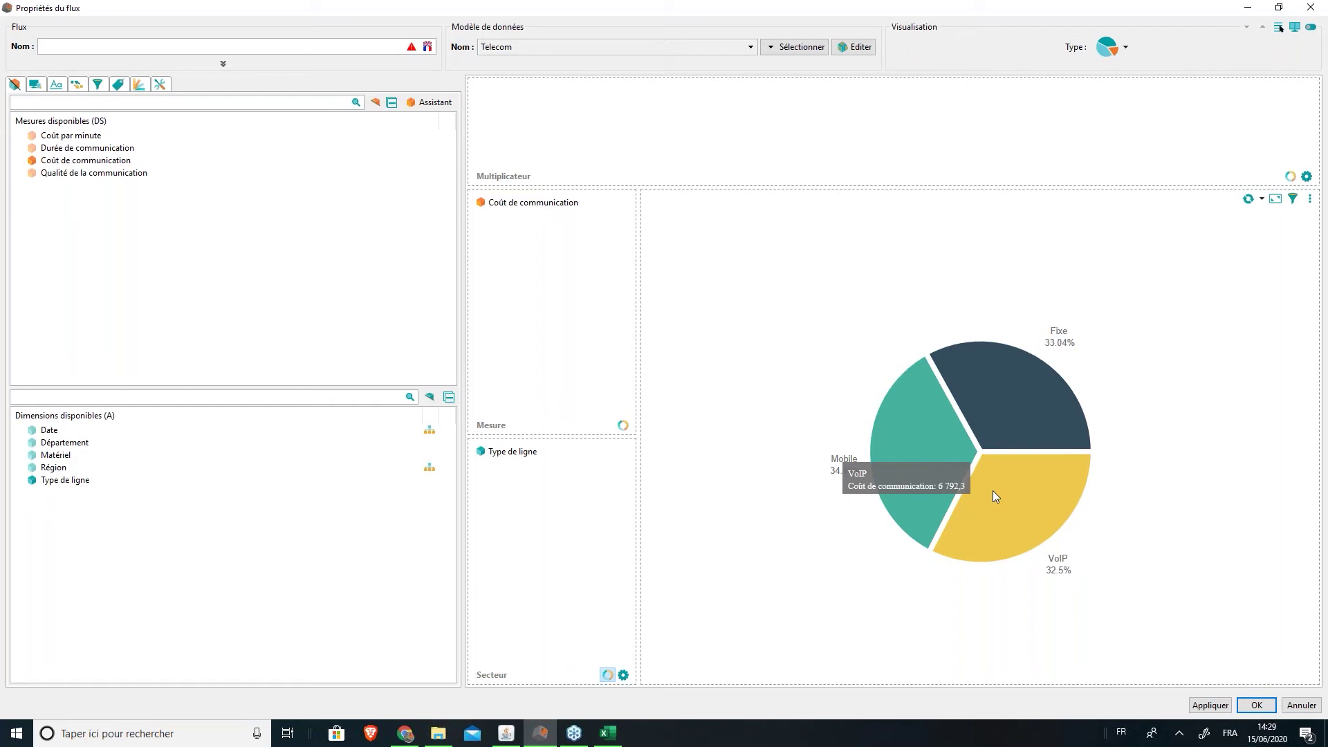
mouse_move(909, 477)
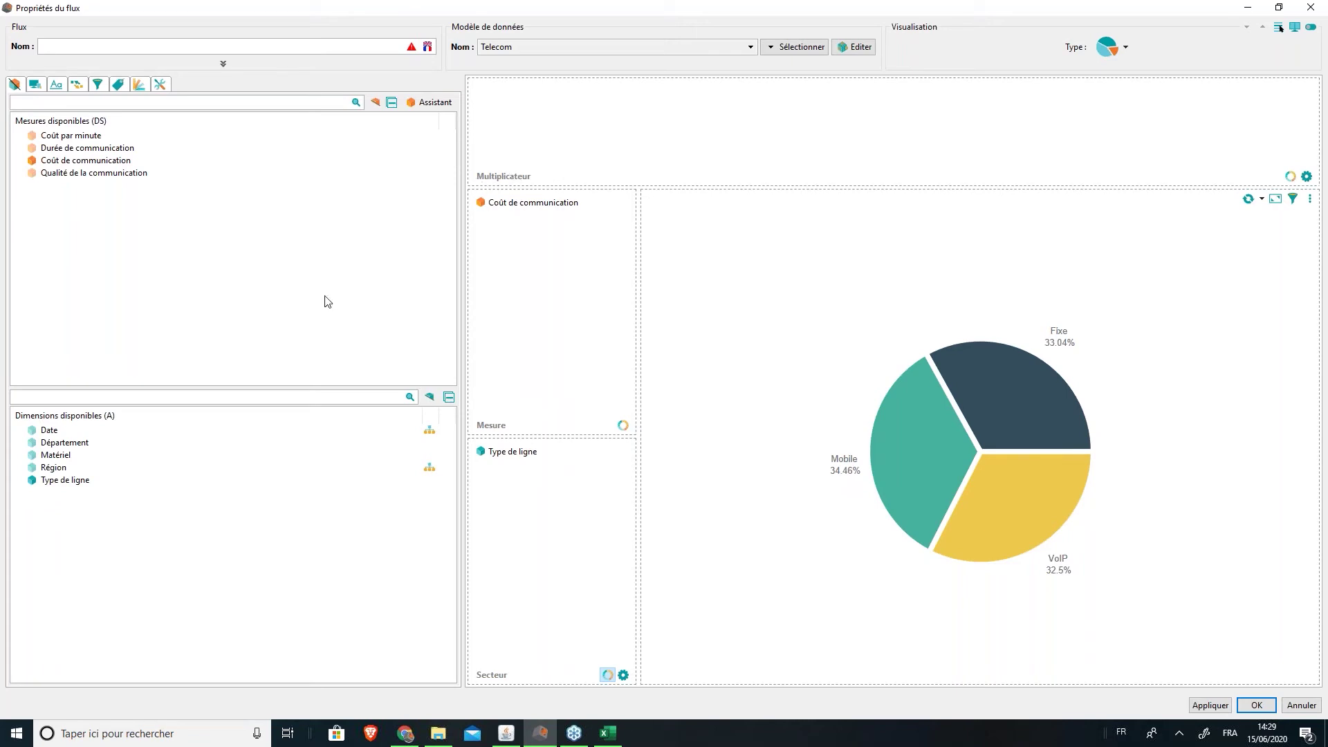
Try splitting the pie by Date as Multiplicateur, at the Année level of the Mois Année hierarchy, and remove that dimension again
drag(89, 434, 570, 130)
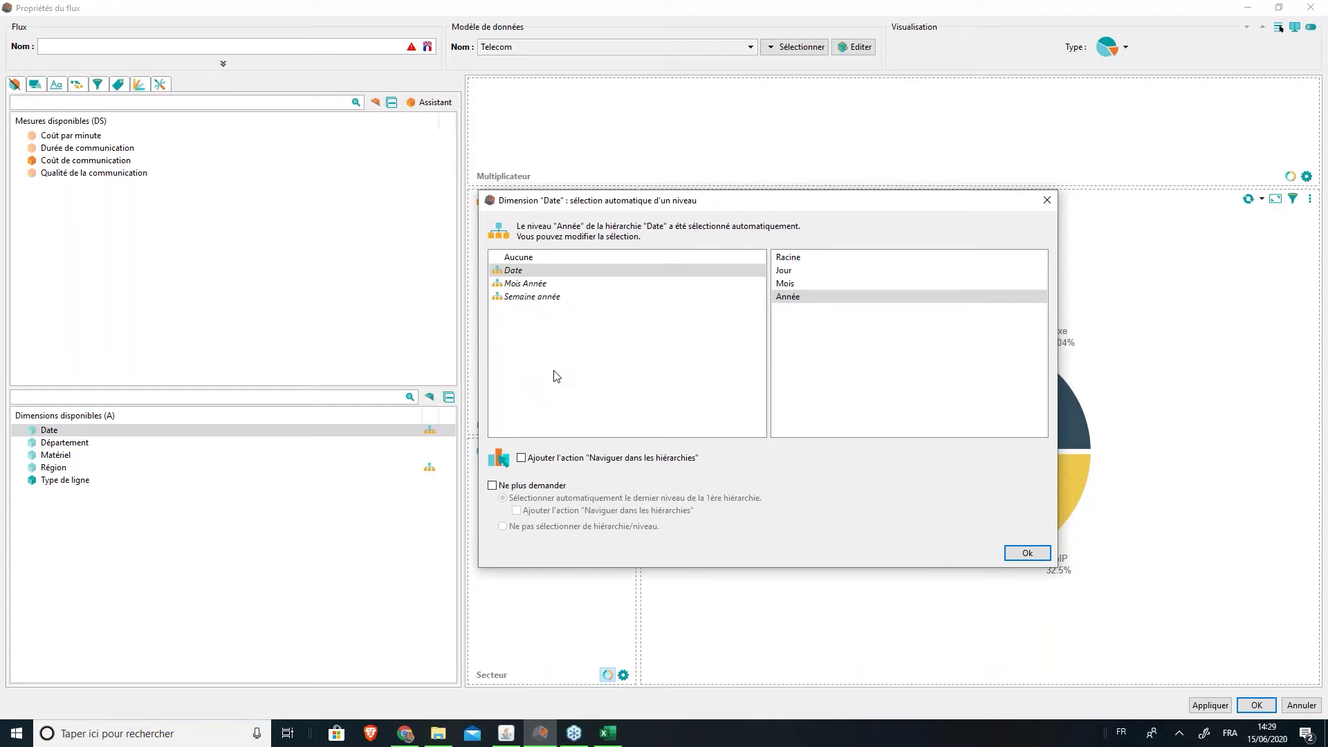
click(564, 283)
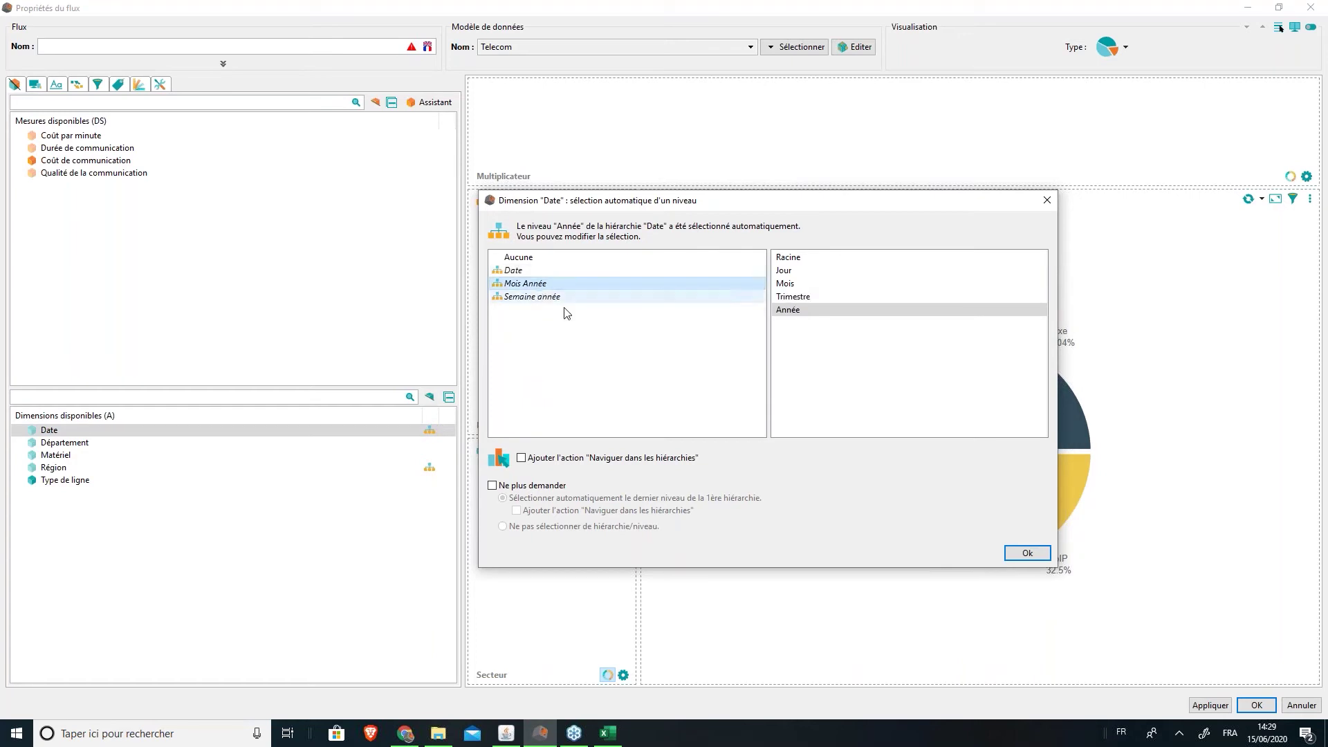
click(804, 310)
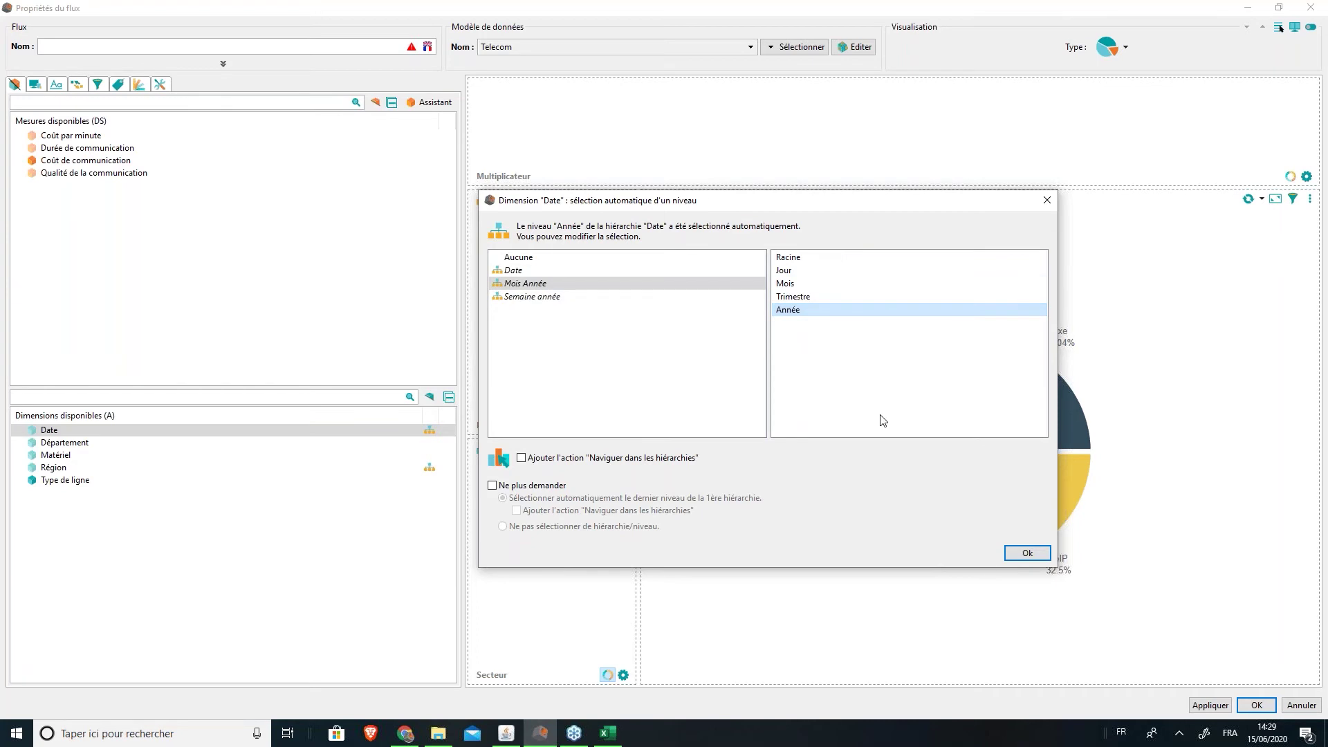
click(1028, 554)
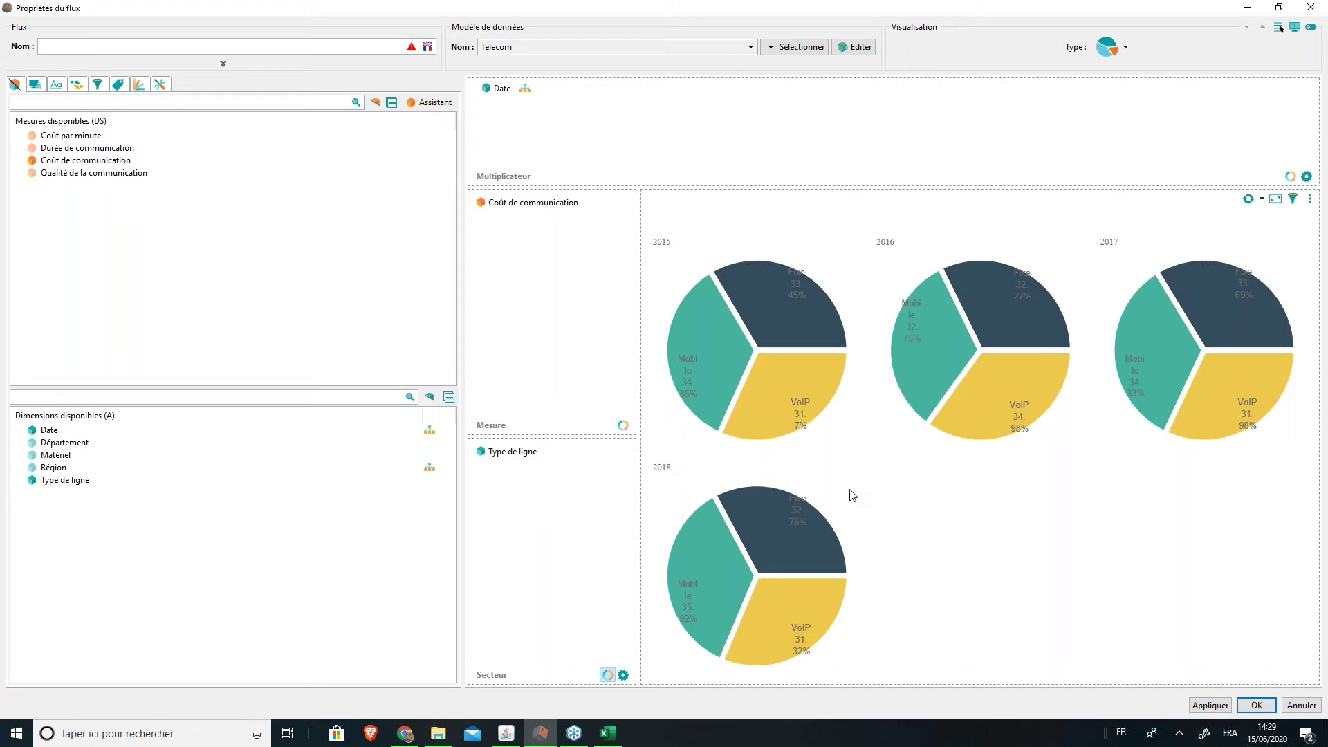
drag(498, 88, 184, 495)
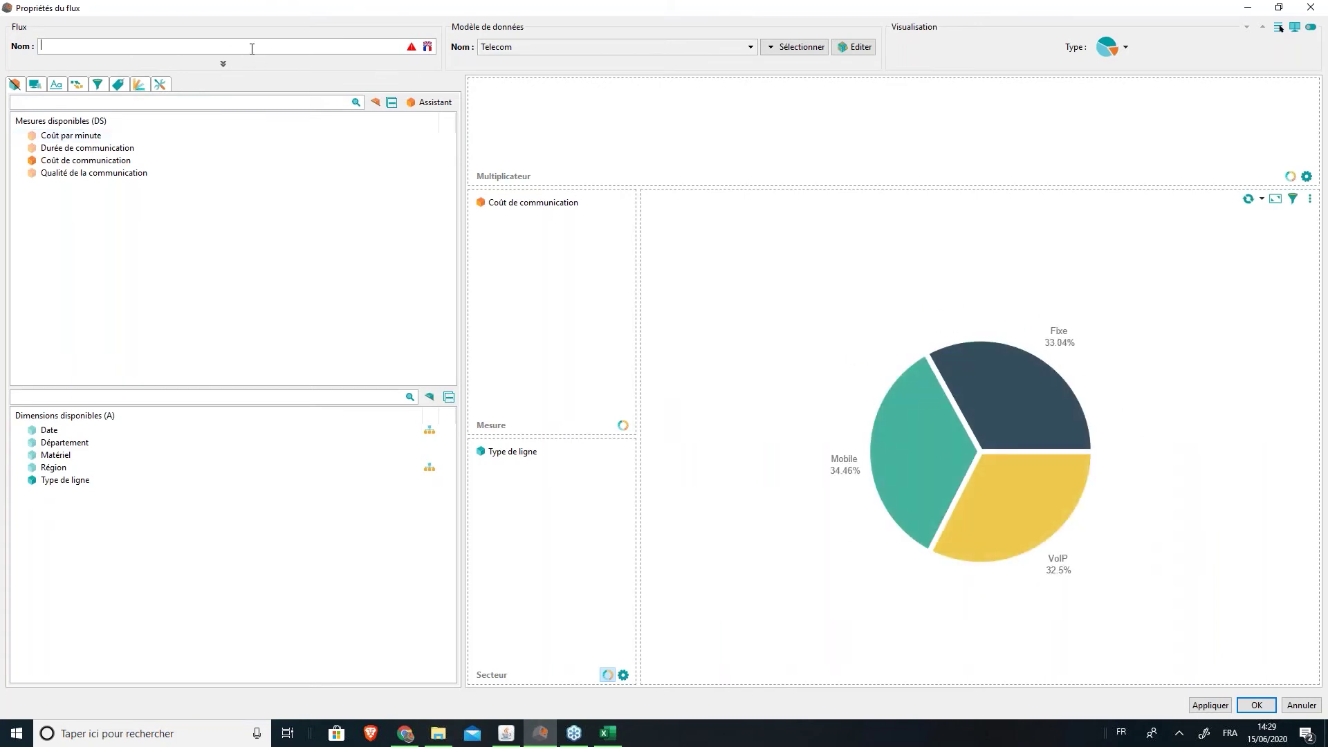
Name the pie flow Coût de communication par type de ligne, save it and select it in the portfolio
text(Coût de communication par type de ligne)
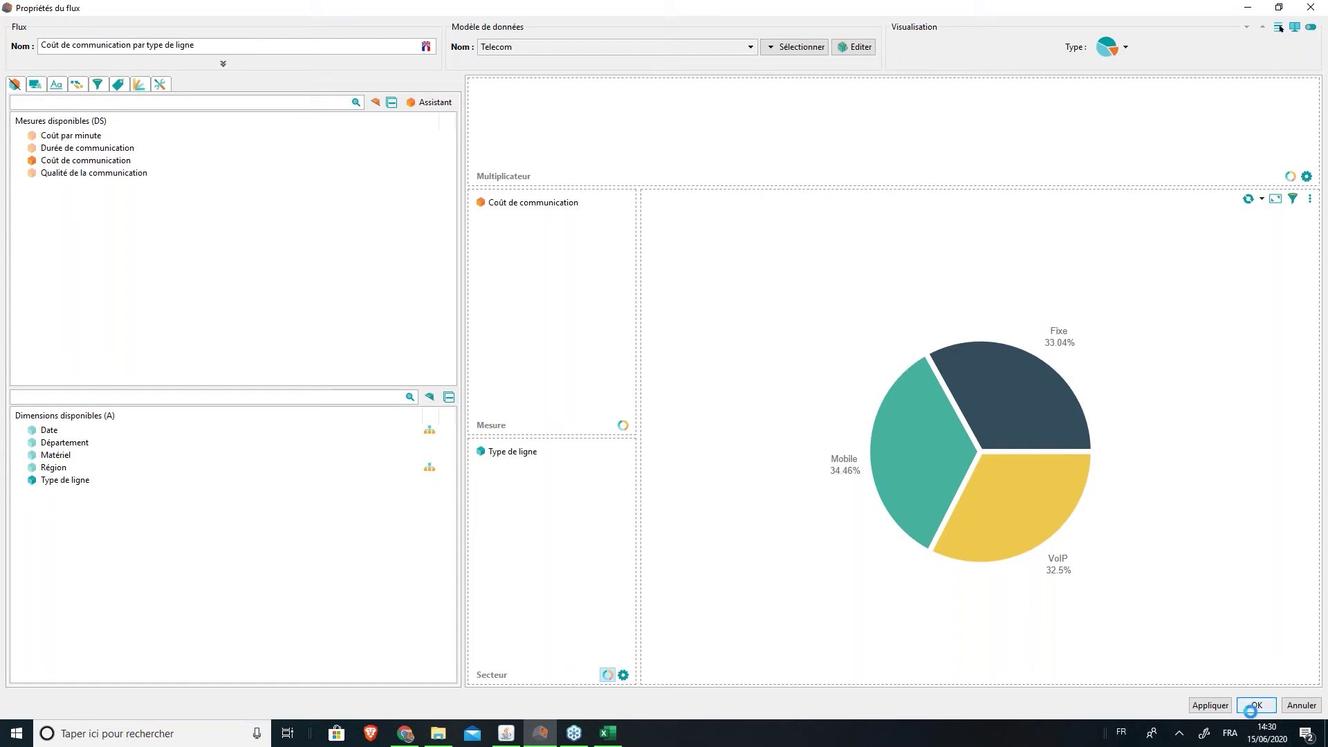
click(1237, 713)
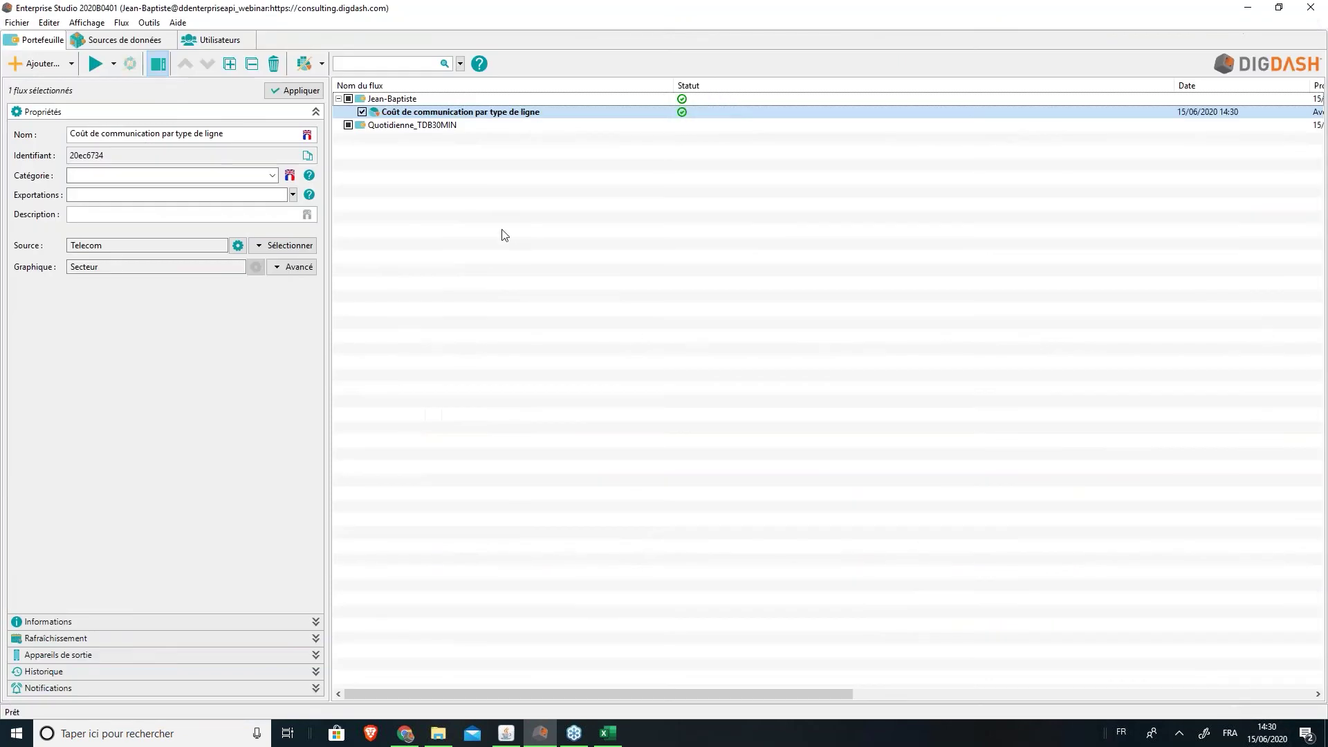
click(358, 101)
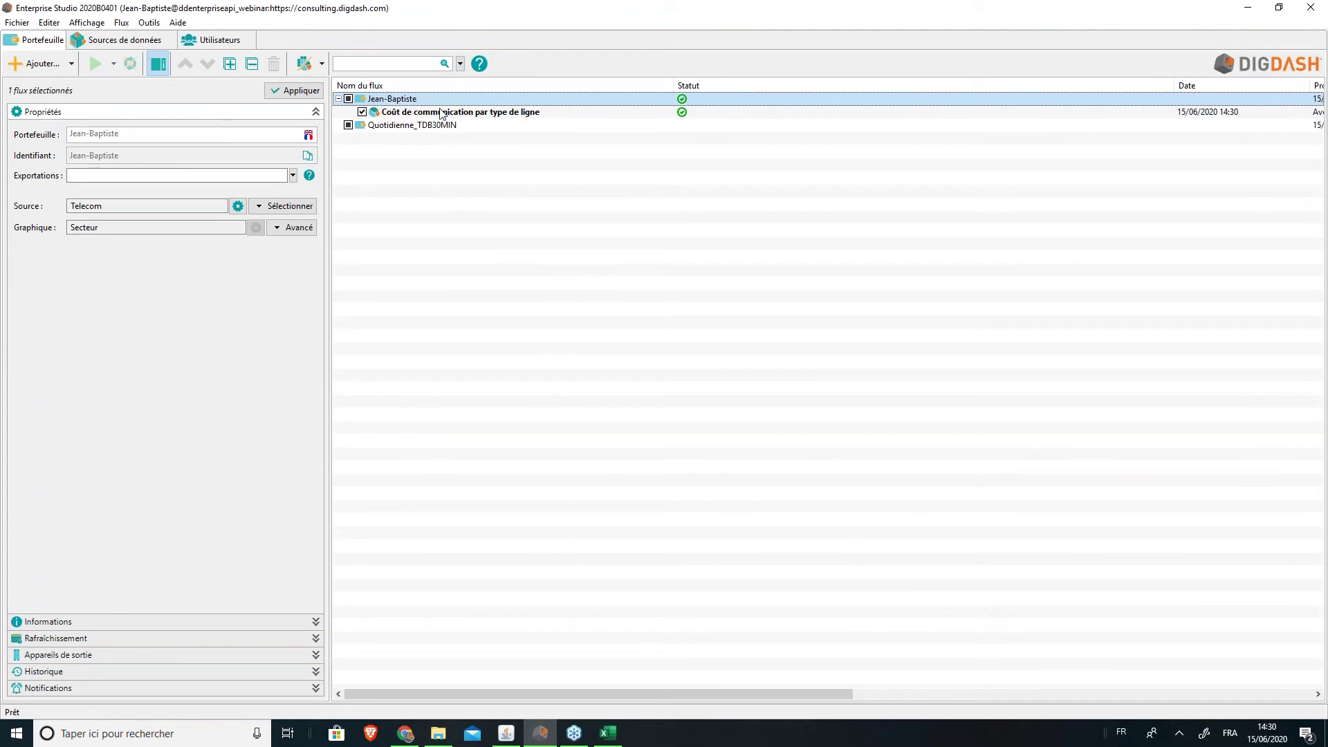
click(389, 112)
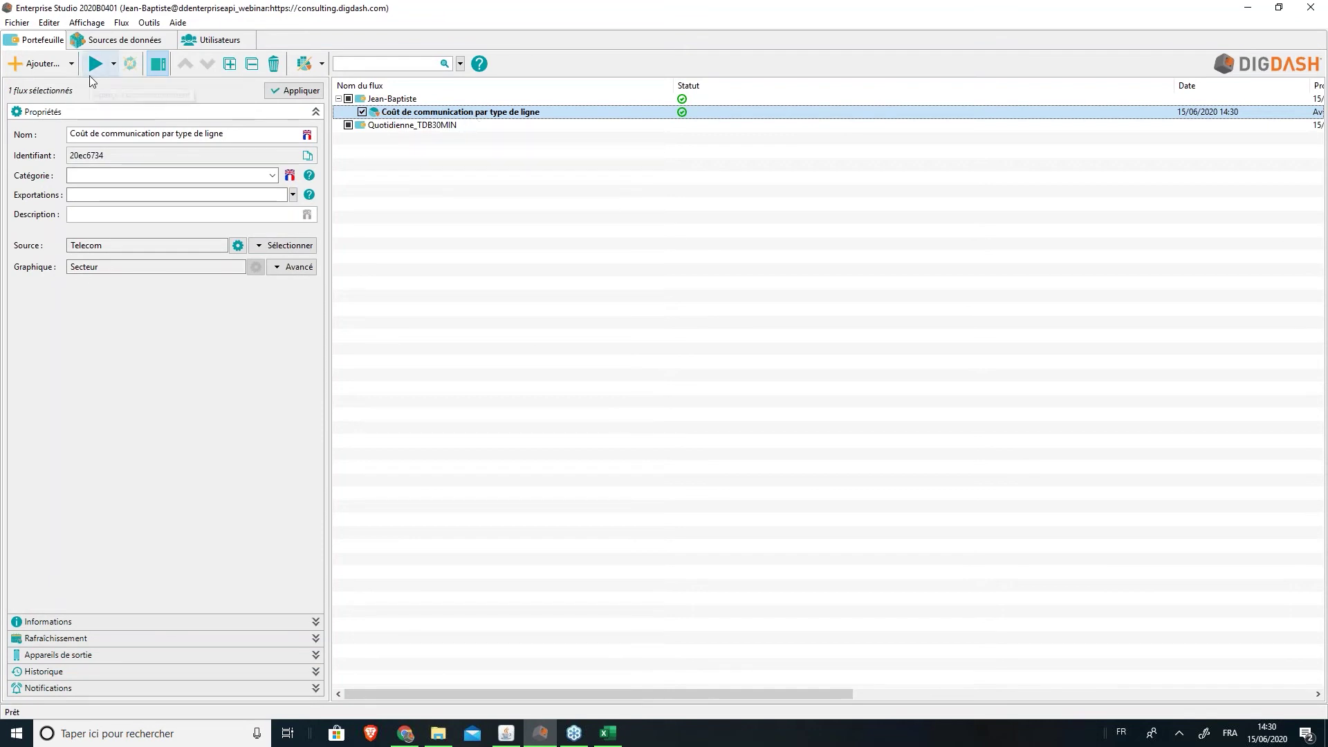
Add a Carte flow on the Telecom data source, with Coût de communication on its Axe des mesures
click(42, 66)
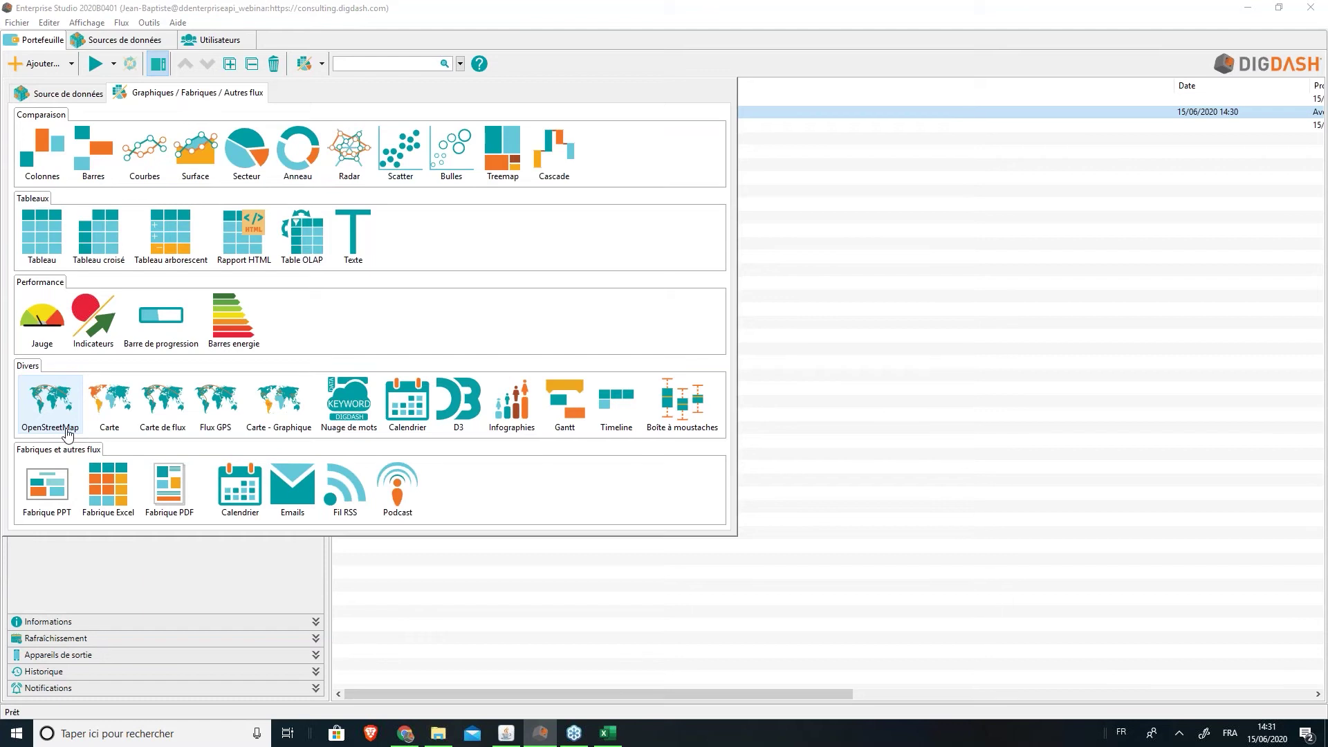
click(117, 414)
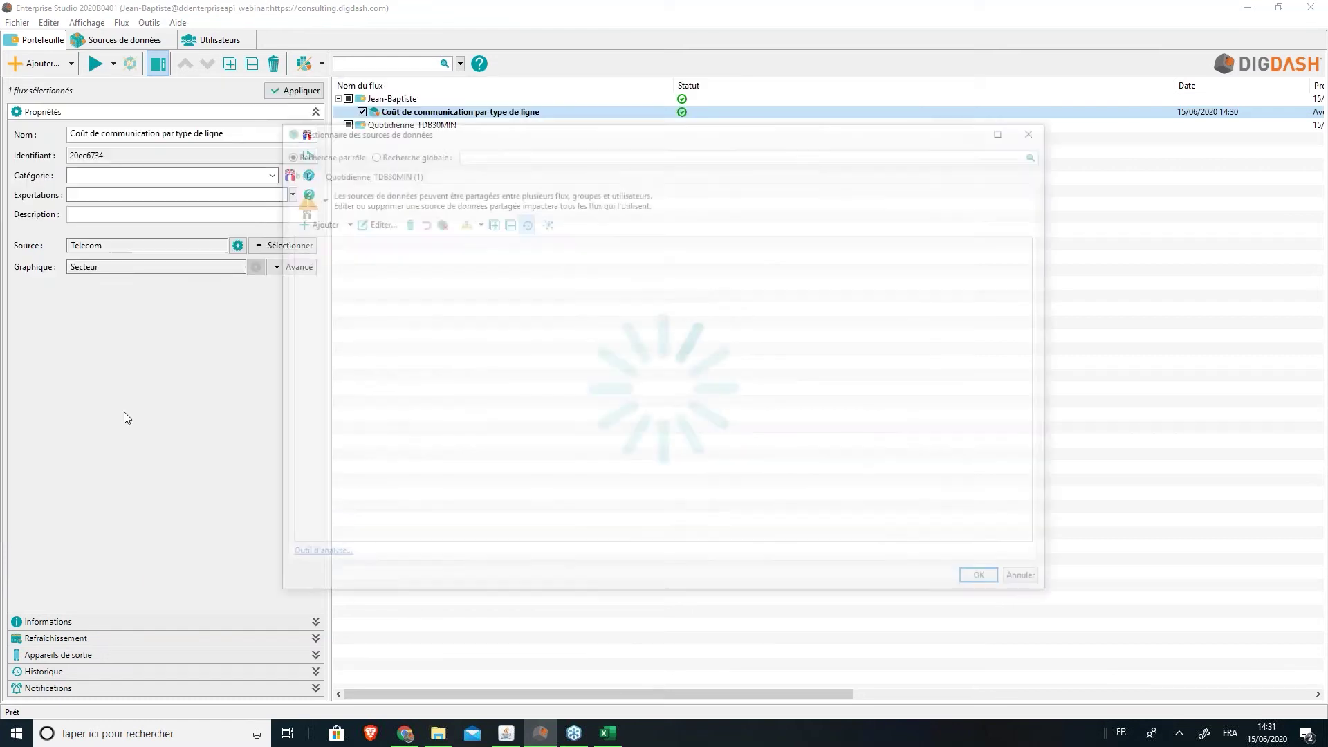
double_click(337, 257)
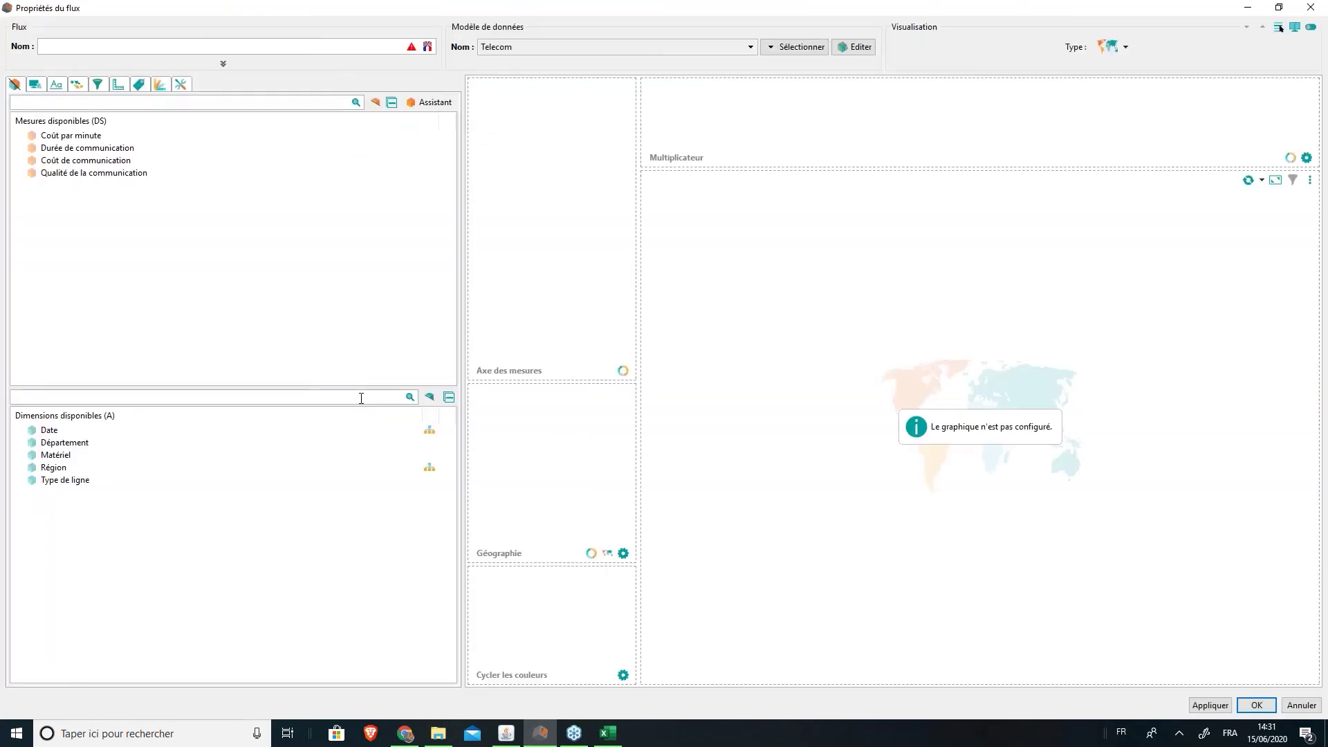
drag(86, 160, 542, 164)
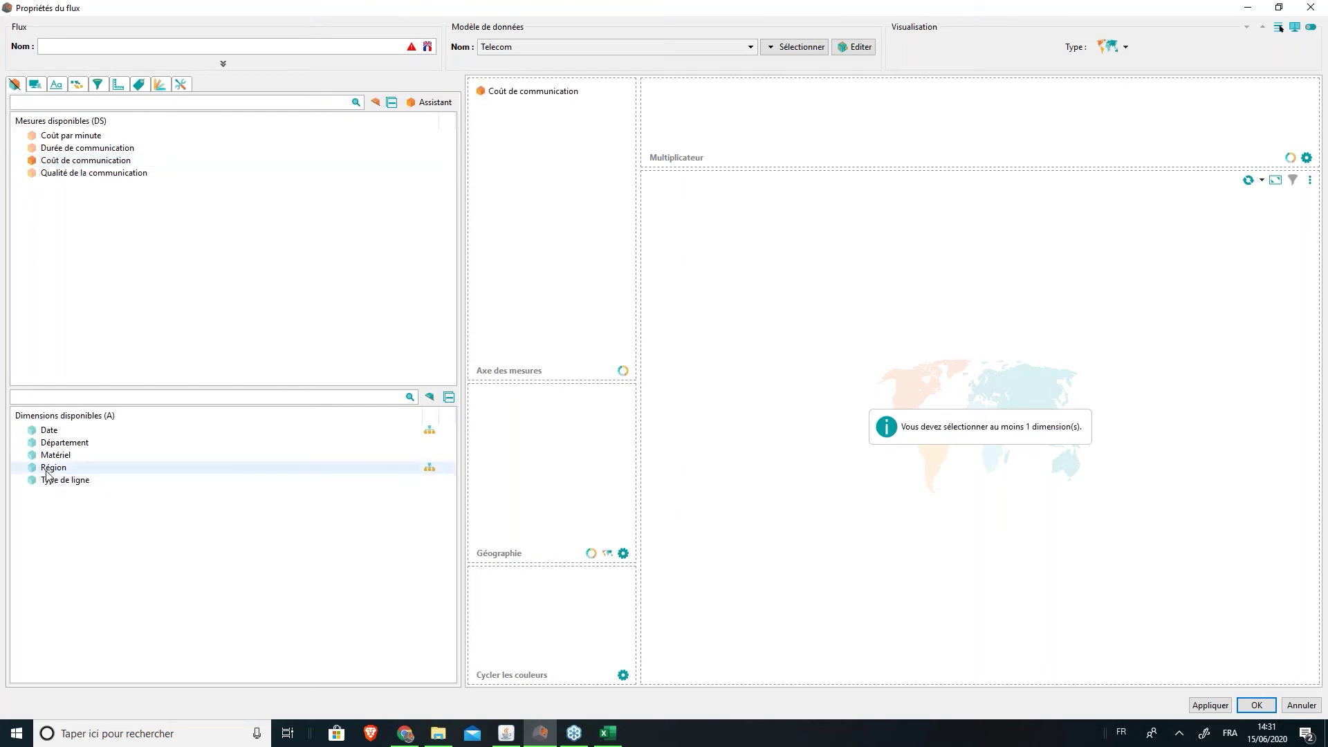
Assign Région to Géographie at the Continent level of the Géographique hierarchy, adding the "Naviguer dans les hiérarchies" action
drag(48, 469, 512, 415)
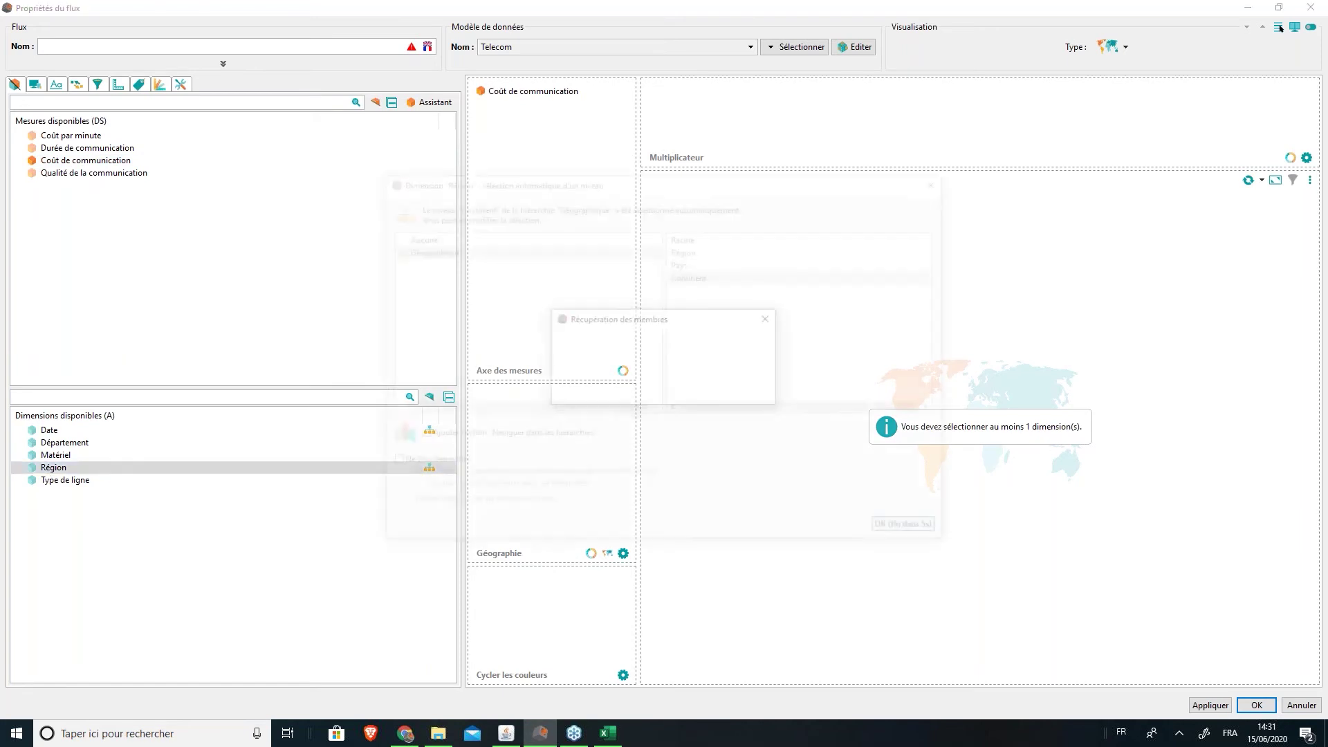
drag(745, 175, 961, 88)
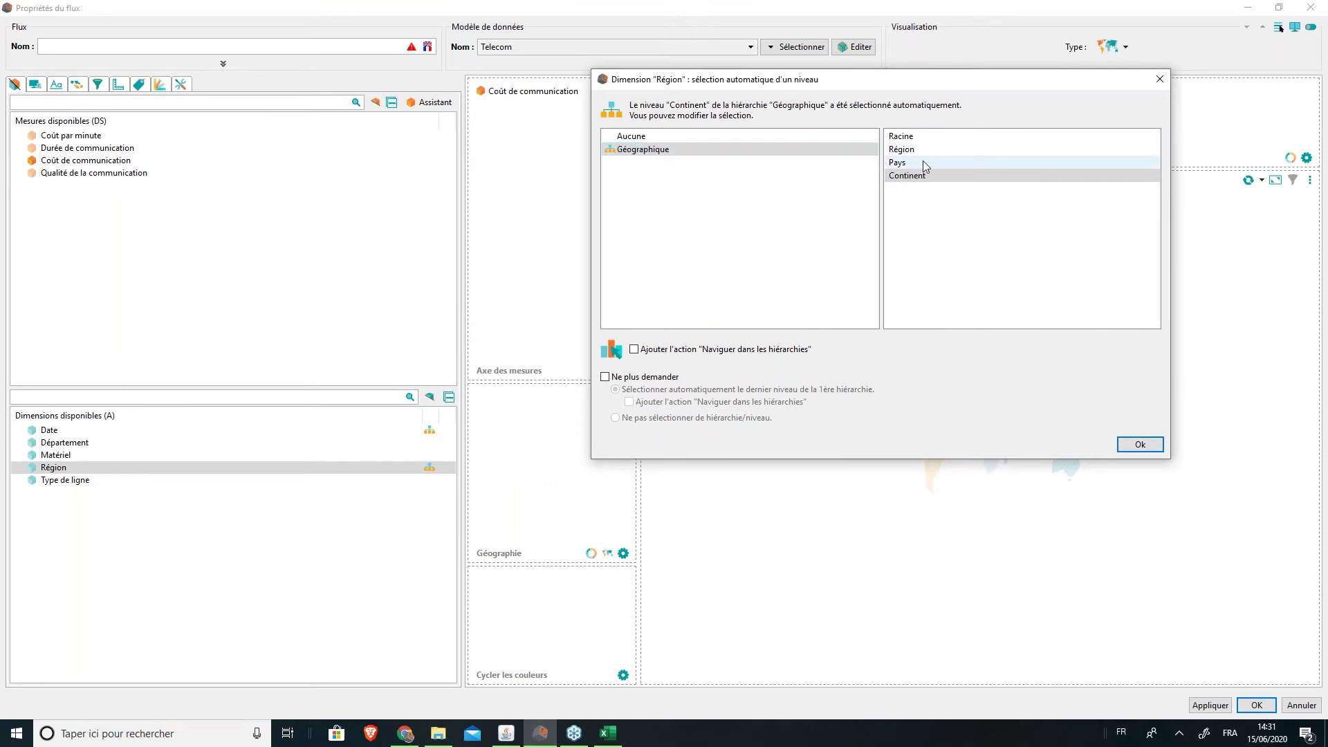
click(903, 177)
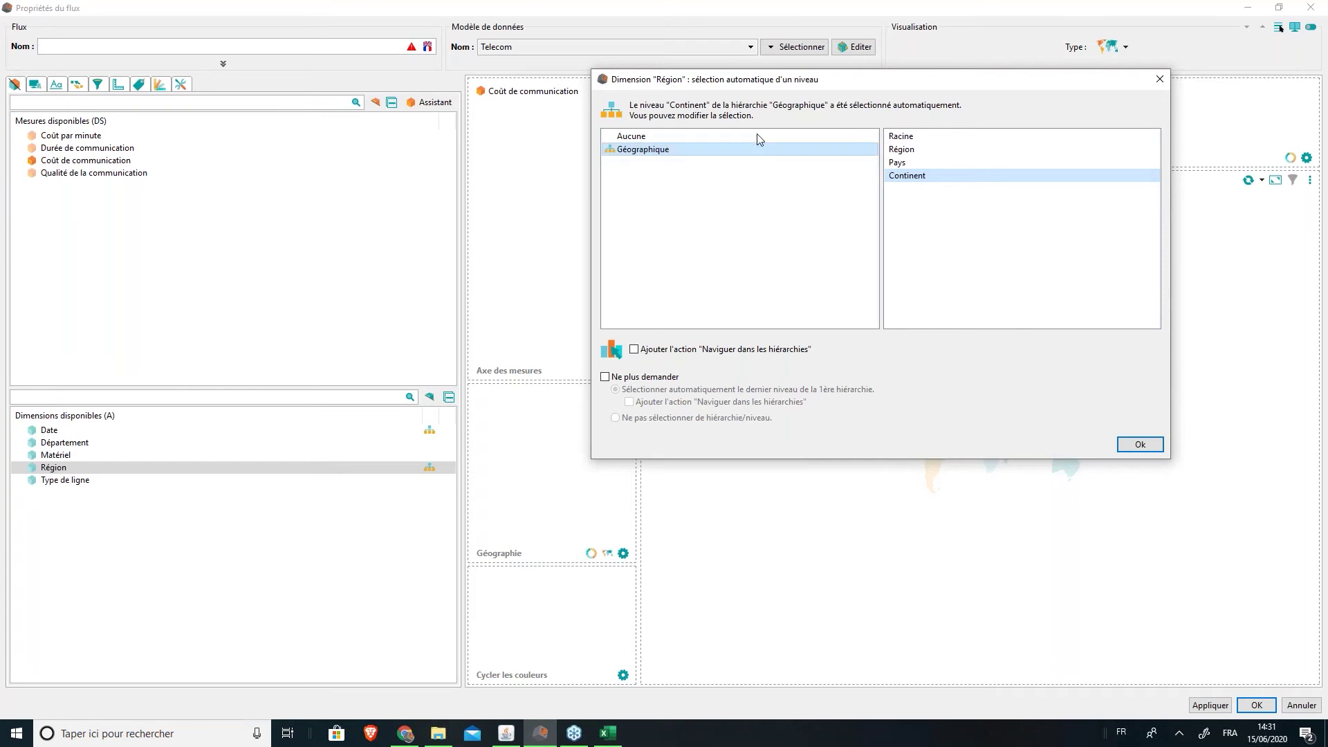
drag(788, 79, 734, 179)
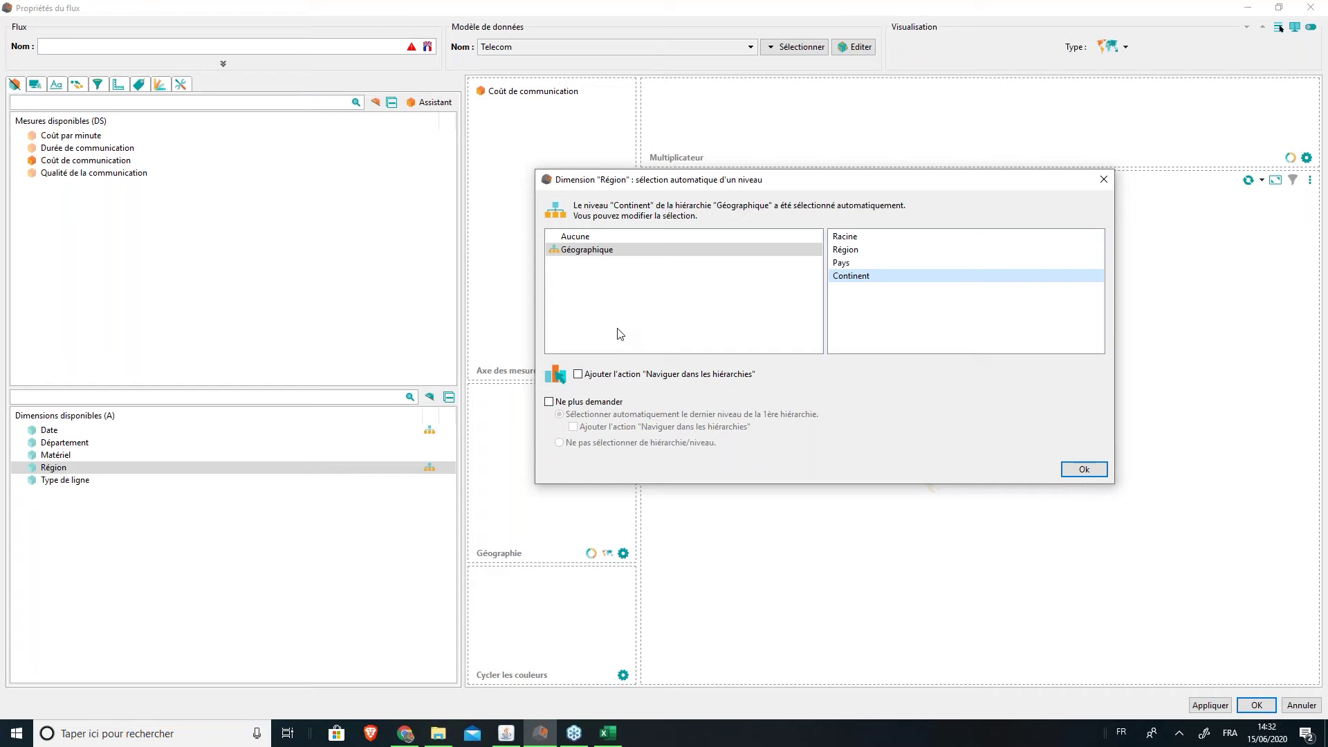
click(851, 268)
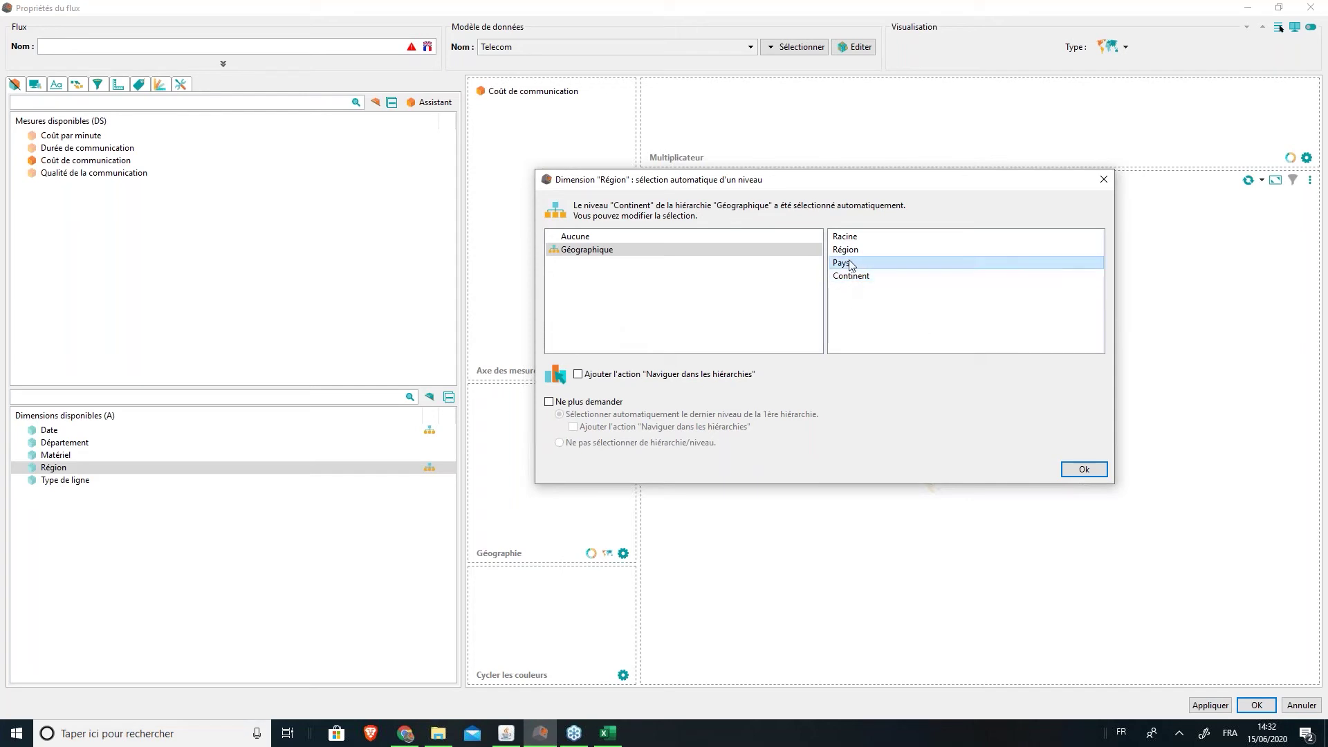
click(852, 257)
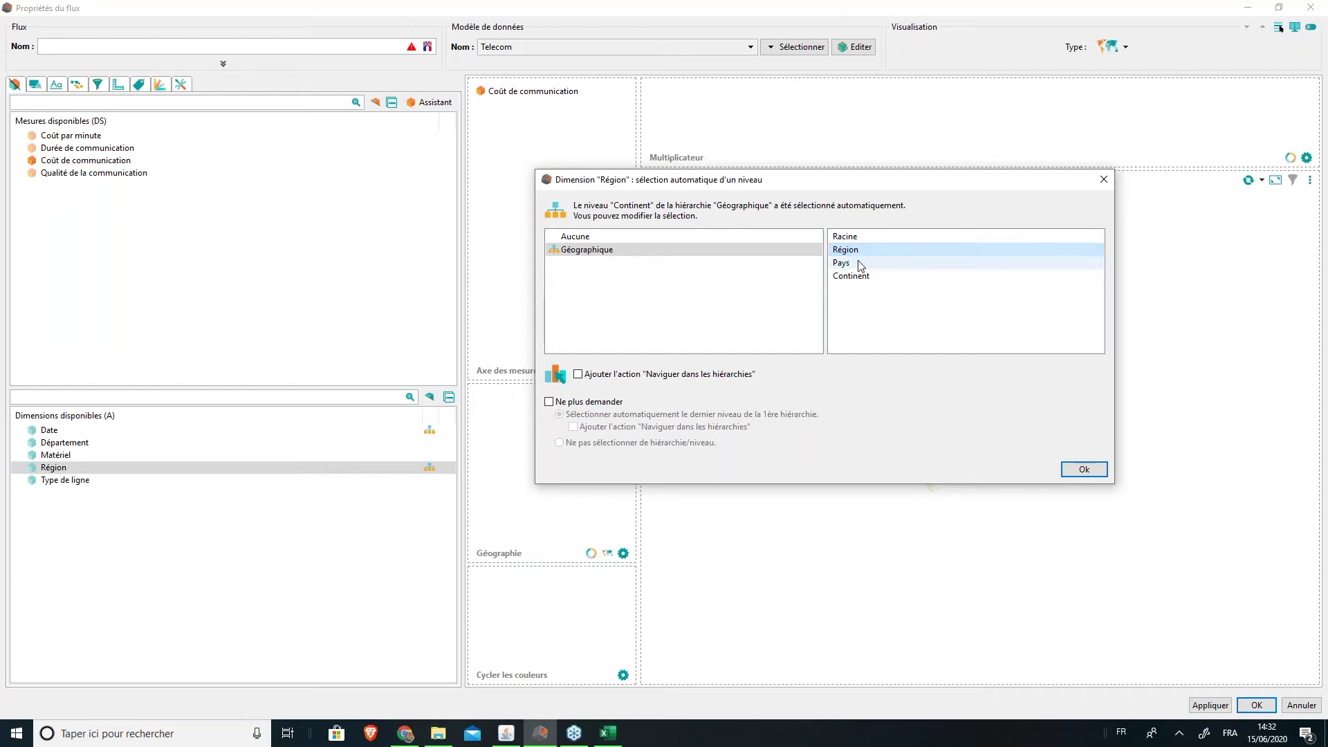
click(877, 277)
click(578, 375)
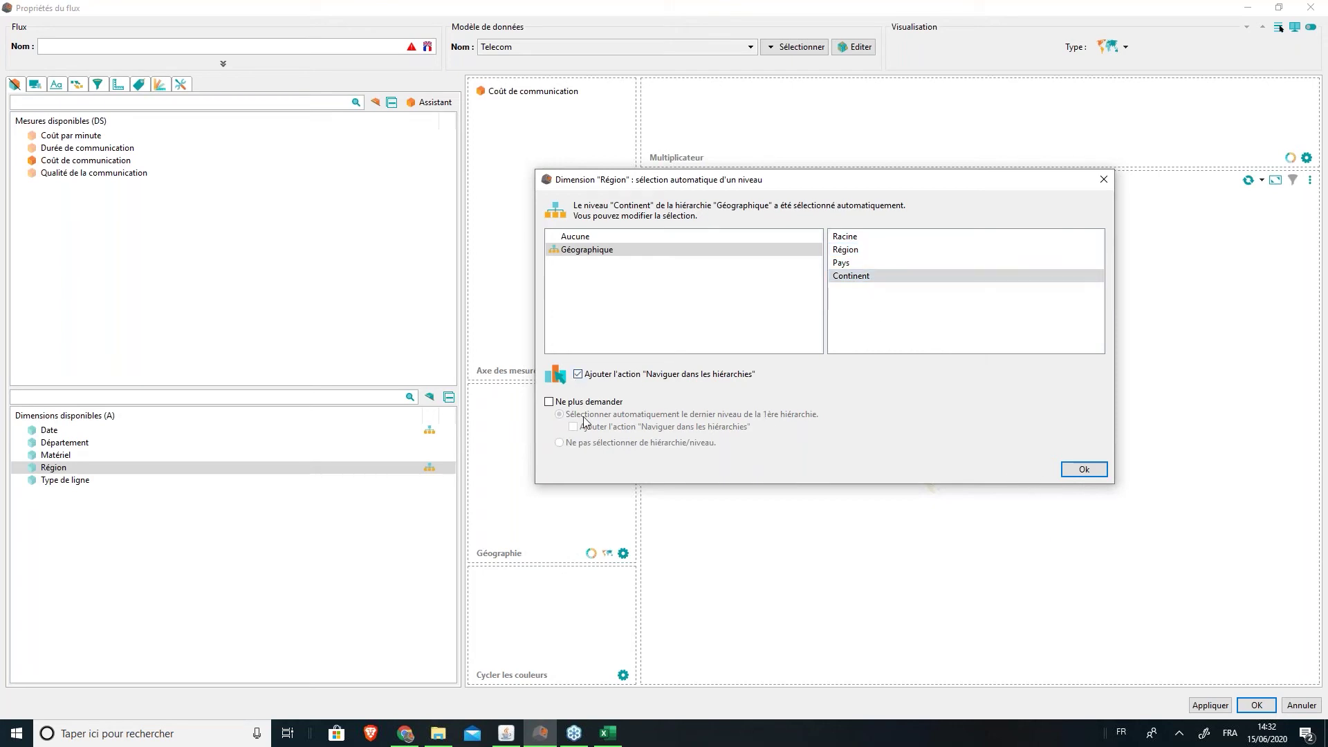
click(1085, 470)
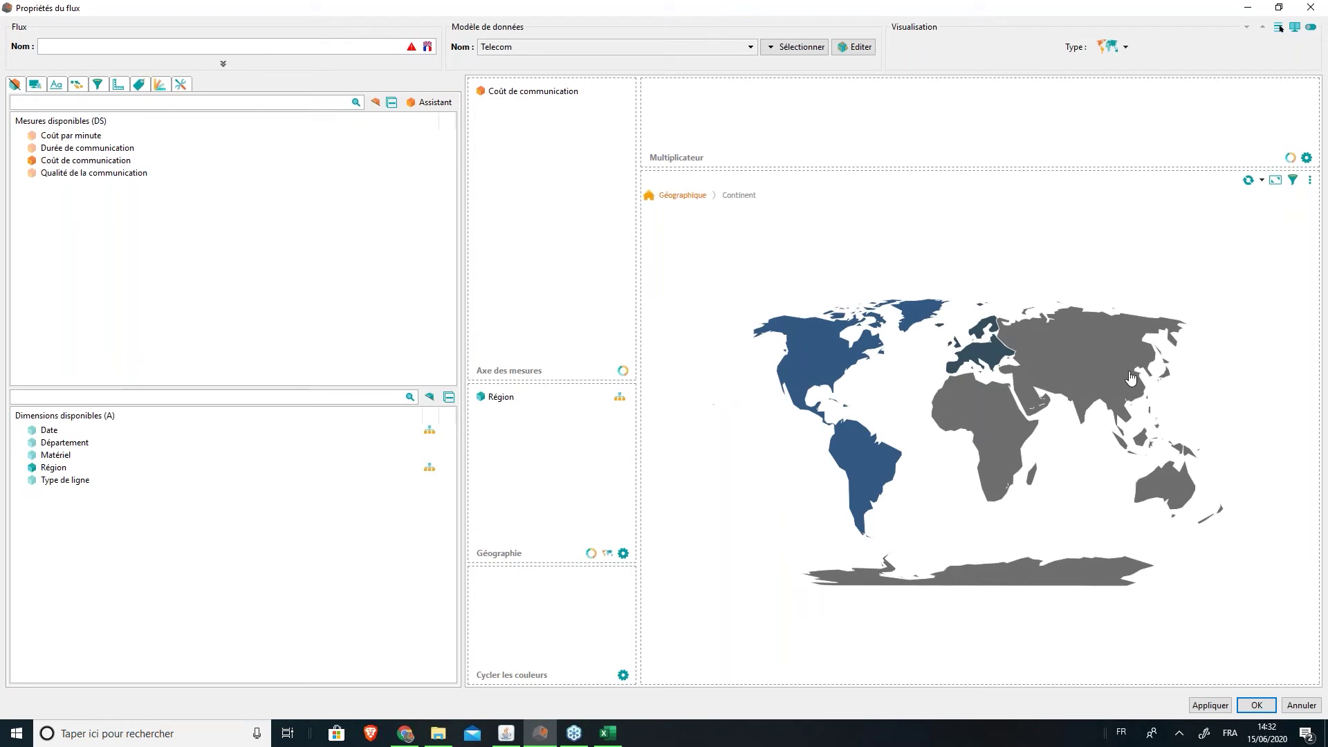
Explore the map preview's hierarchy navigation through Europe to France and Amerique to États-Unis, returning to the Continent level each time
mouse_move(990, 369)
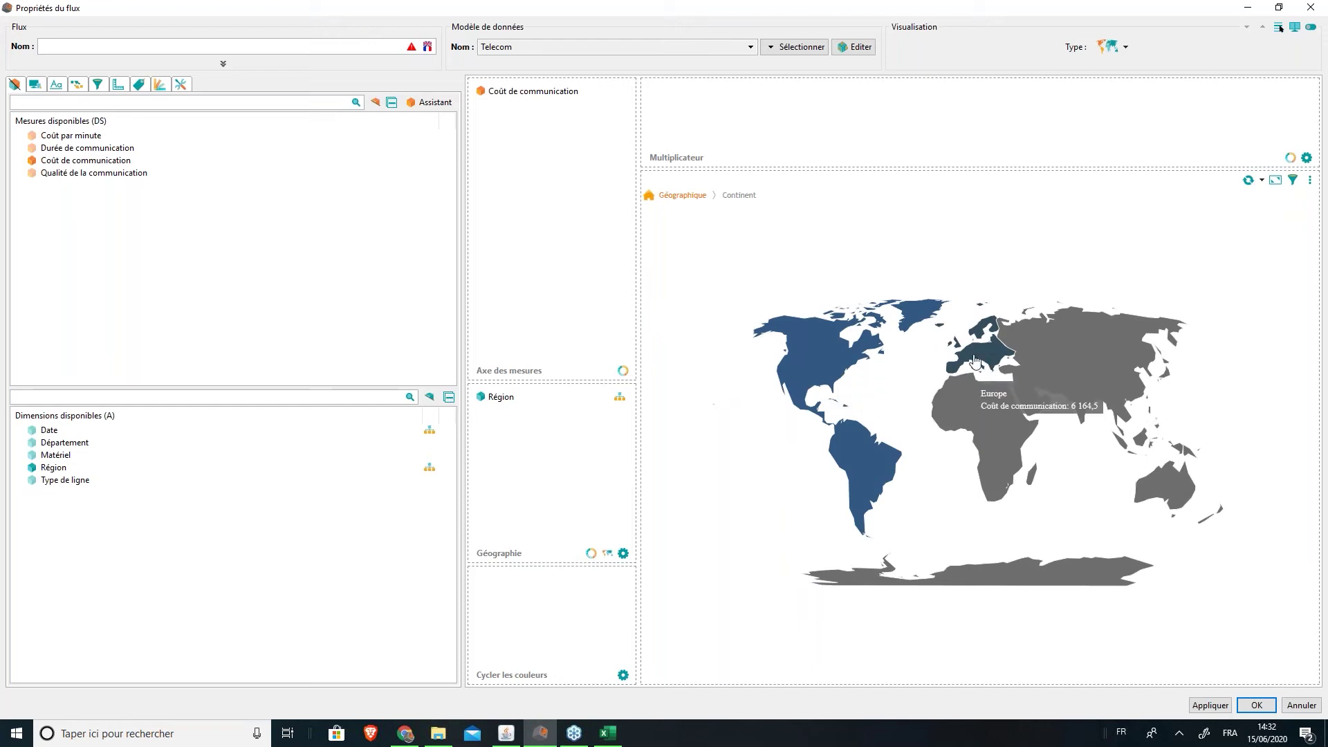
click(975, 361)
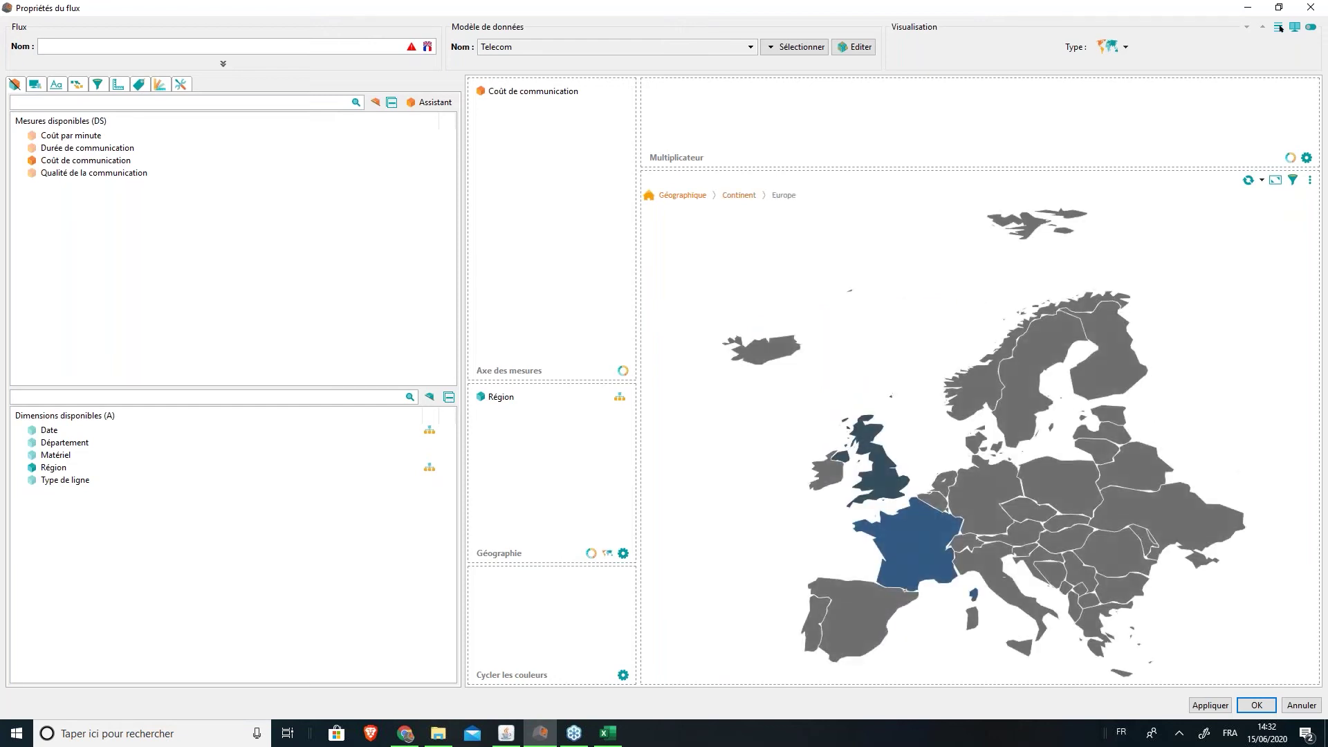
mouse_move(901, 535)
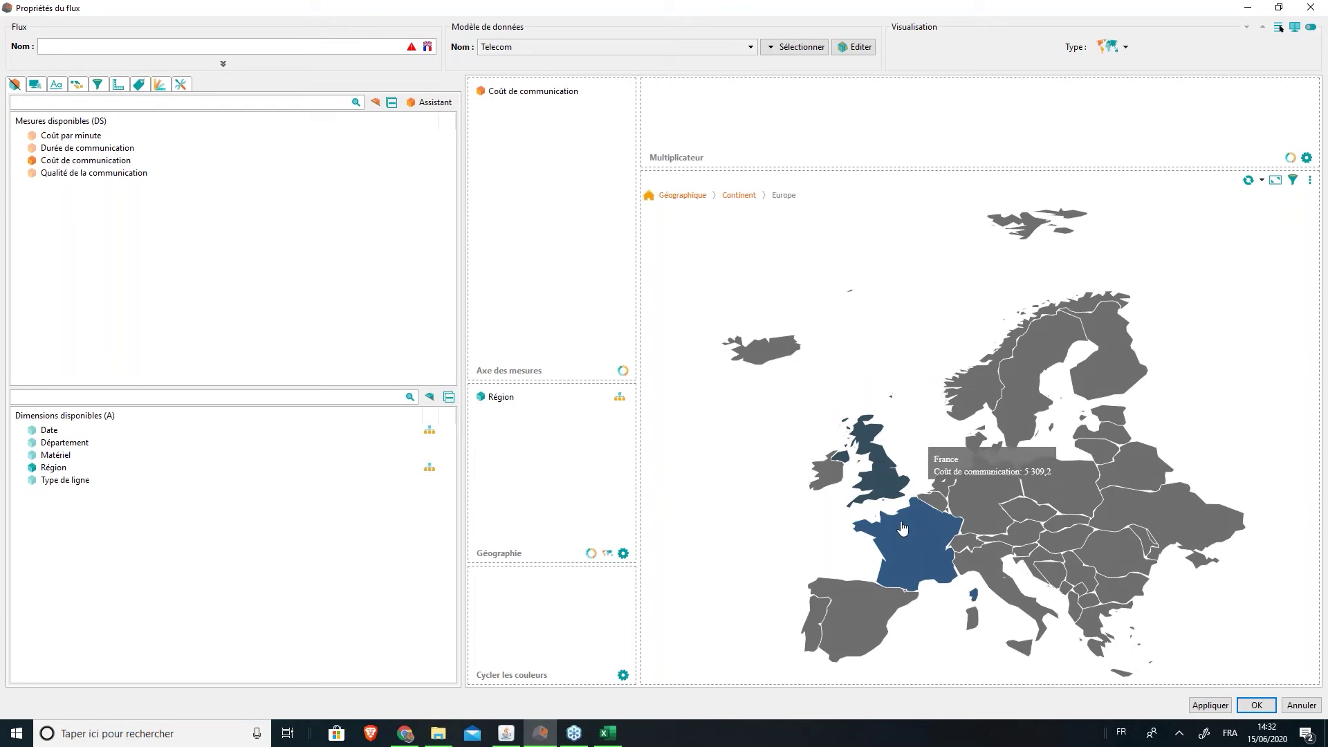
click(902, 535)
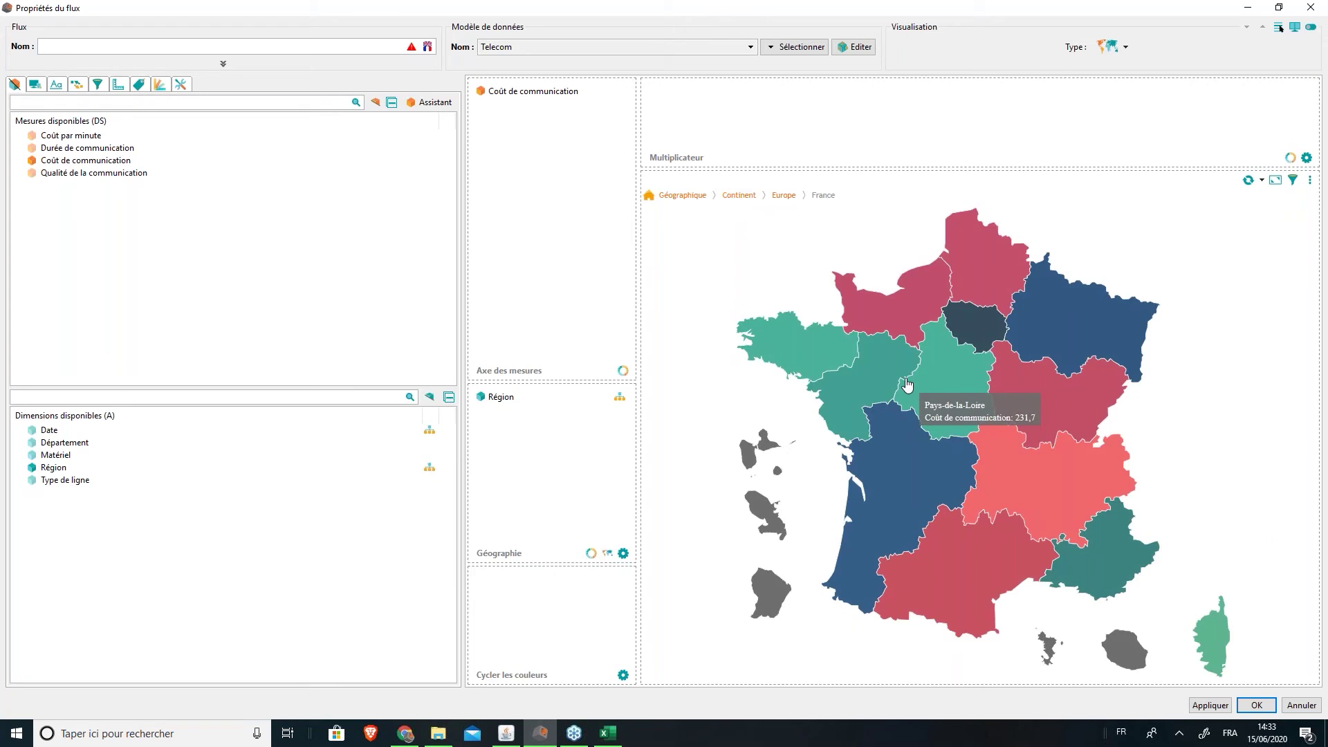
click(782, 197)
click(740, 199)
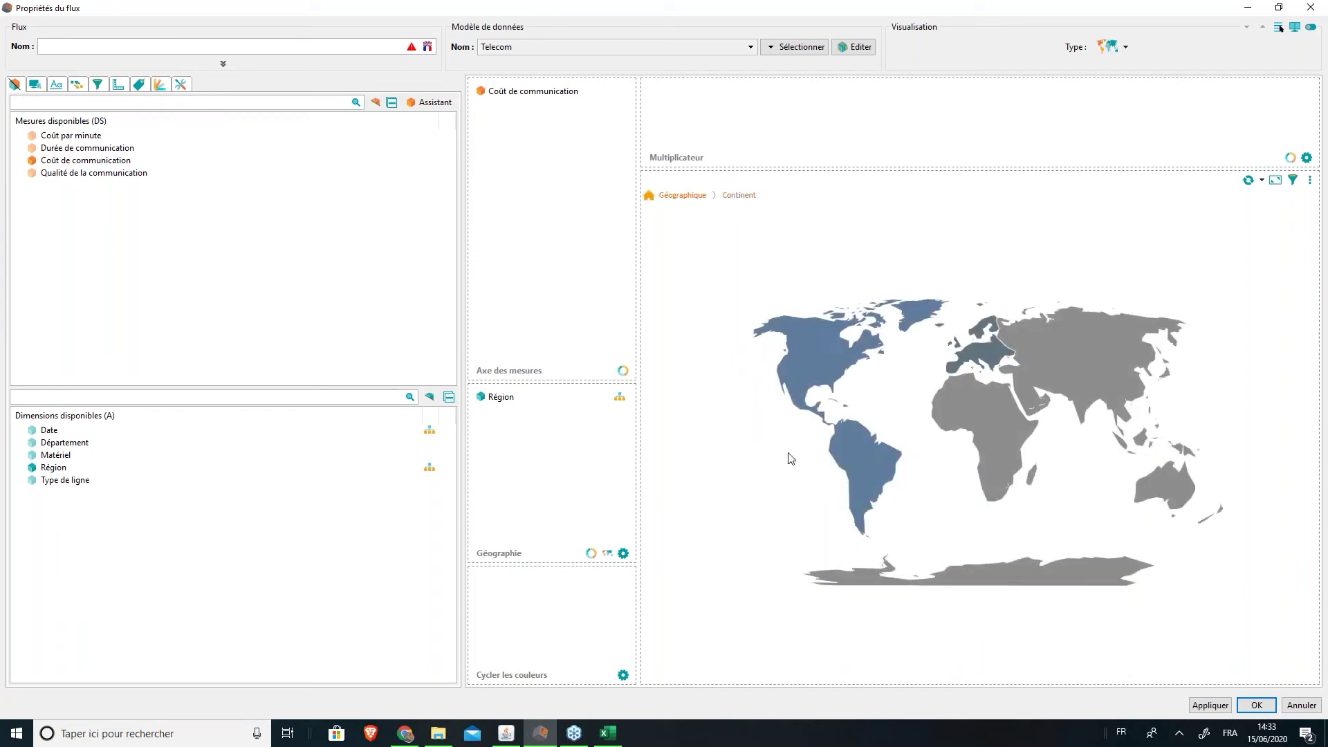
click(829, 436)
click(920, 353)
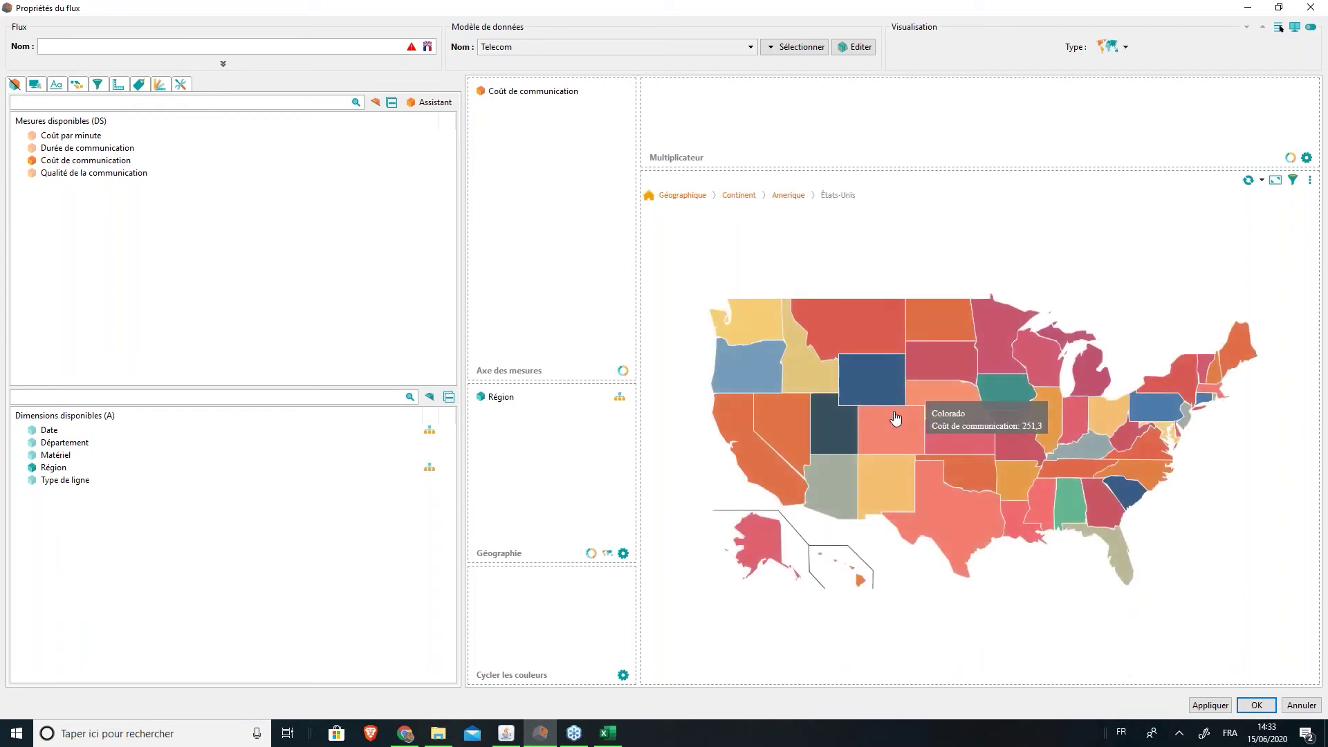
click(778, 197)
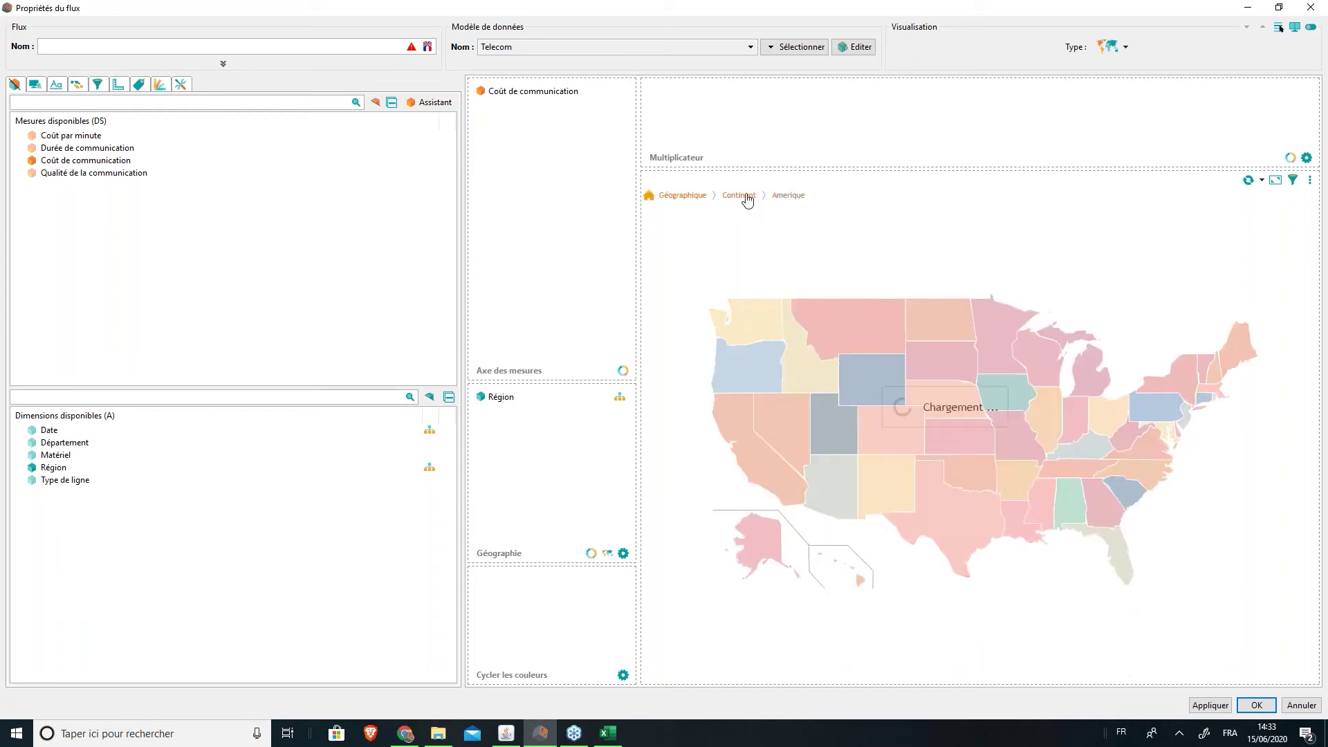
click(738, 196)
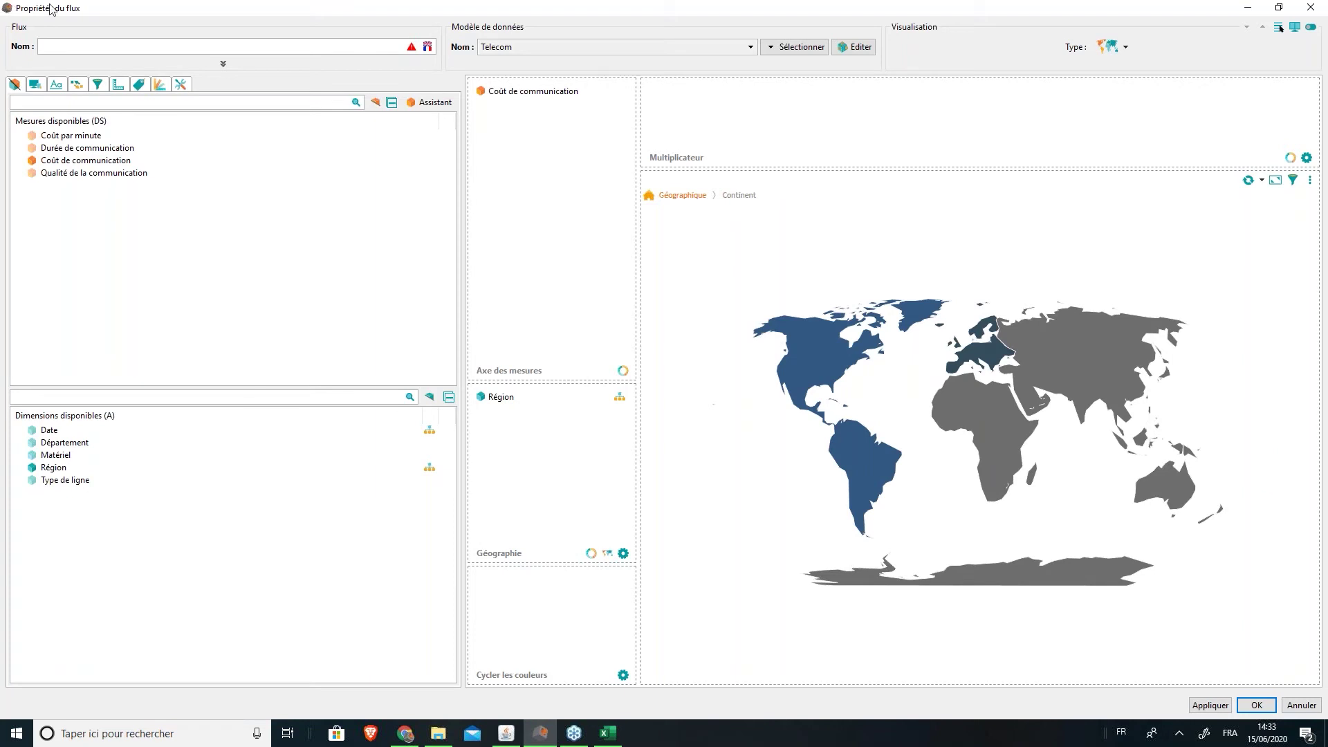
mouse_move(999, 361)
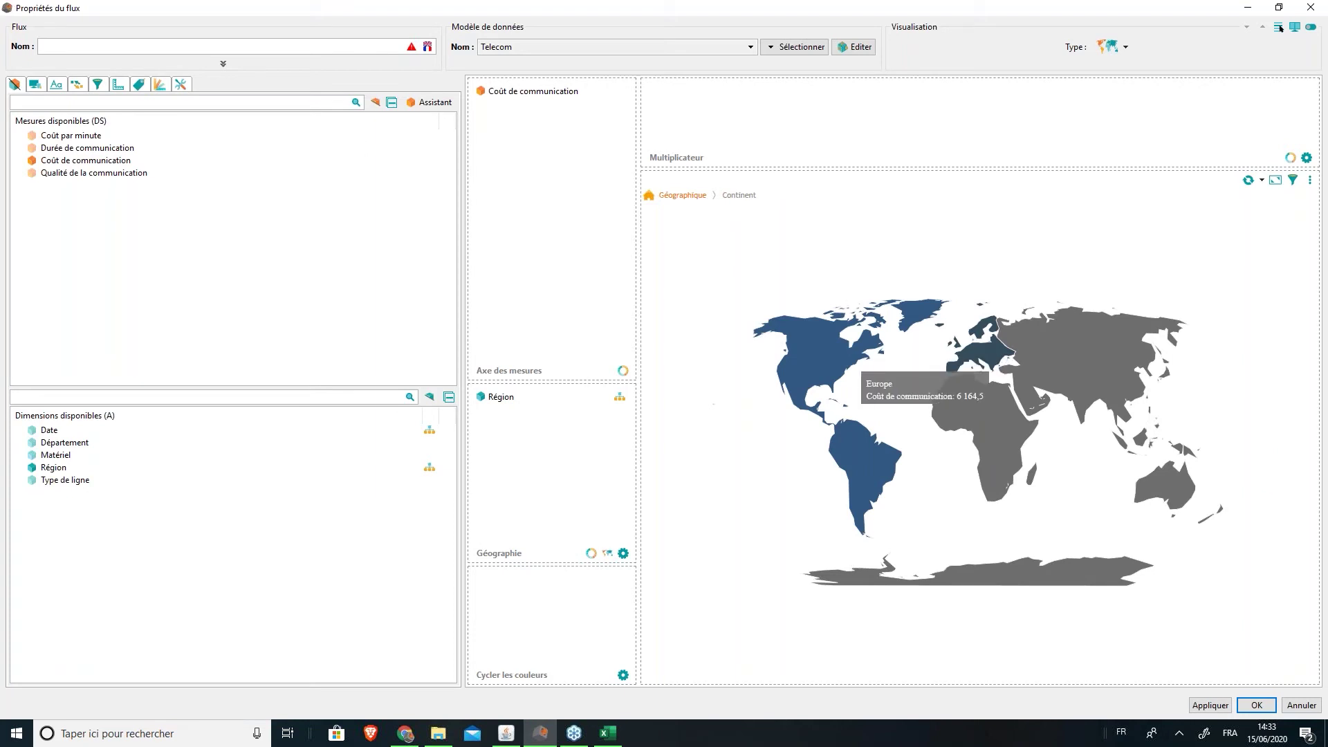
Name the map flow Coût de communication par continent and save it to the portfolio
click(198, 50)
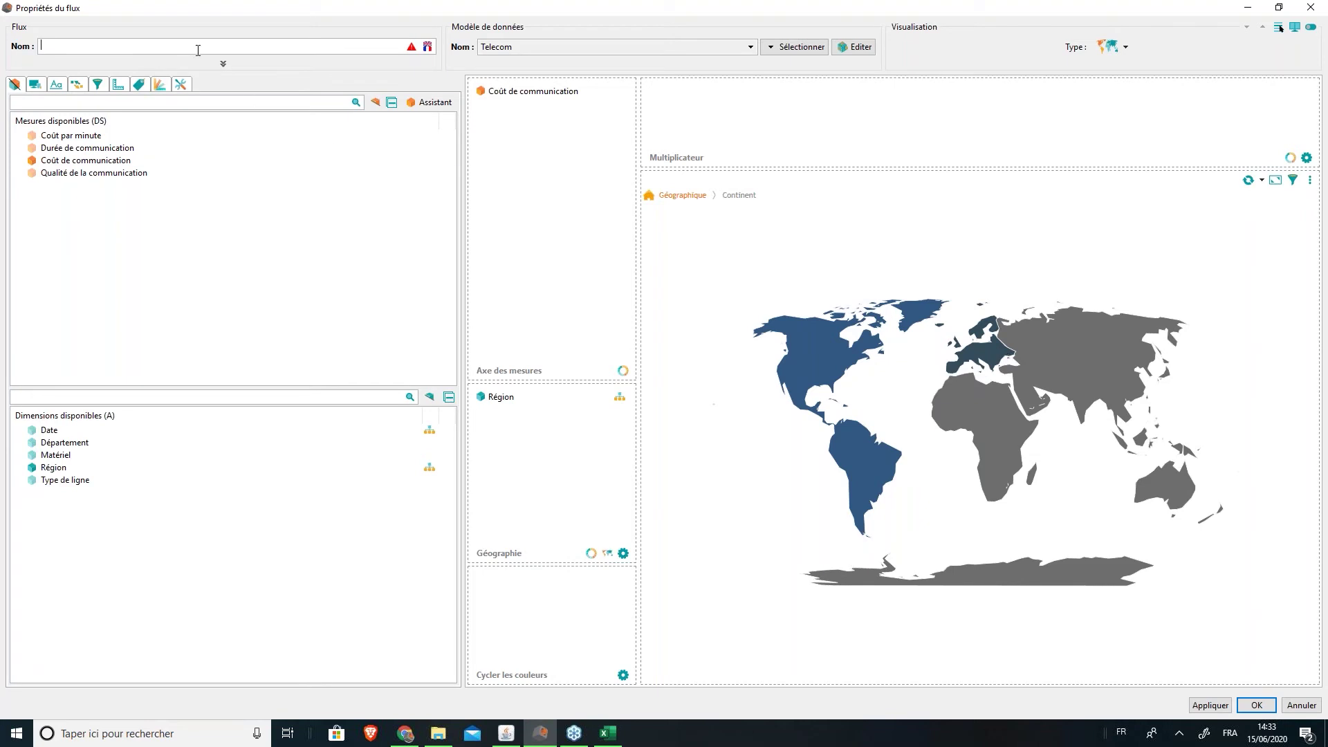
text(Coût)
key(BackSpace)
key(BackSpace)
key(BackSpace)
text(ût de communication par contienen)
click(1258, 705)
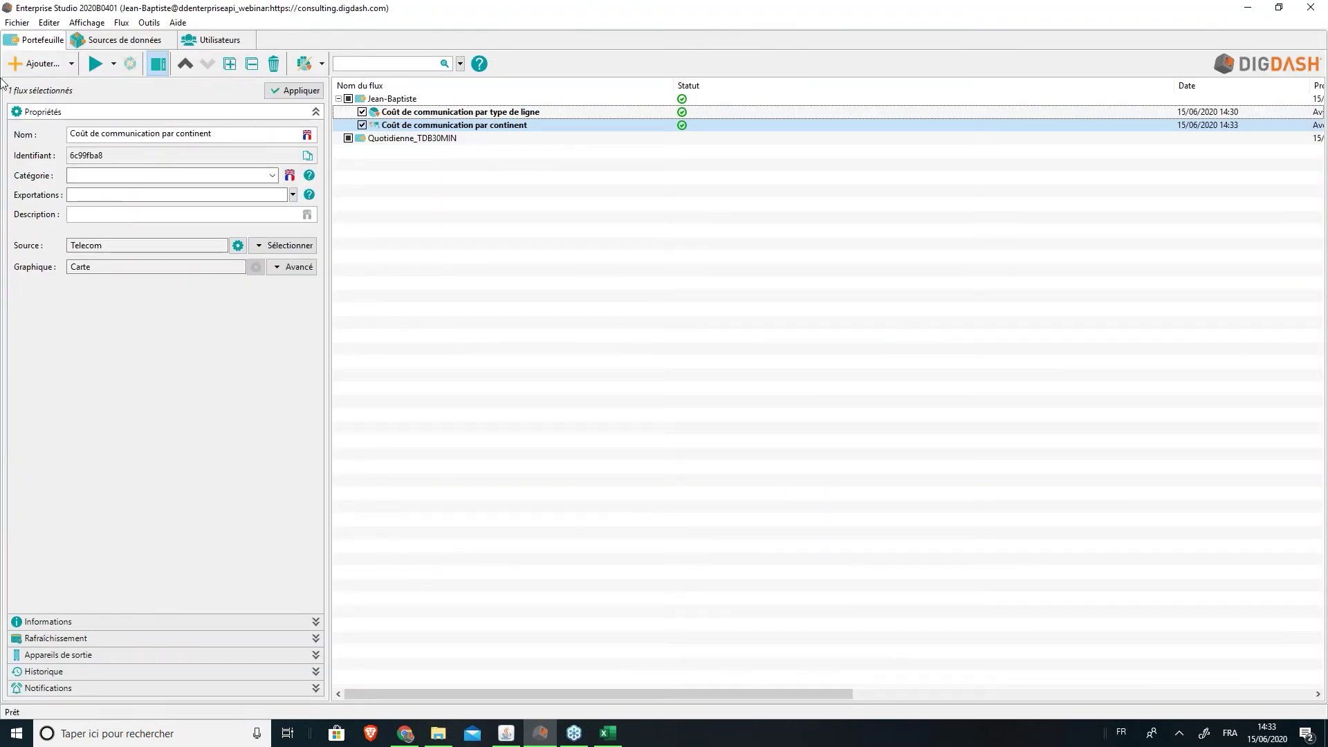
Add a Tableau flow to the portfolio, using Telecom as its data source
click(43, 63)
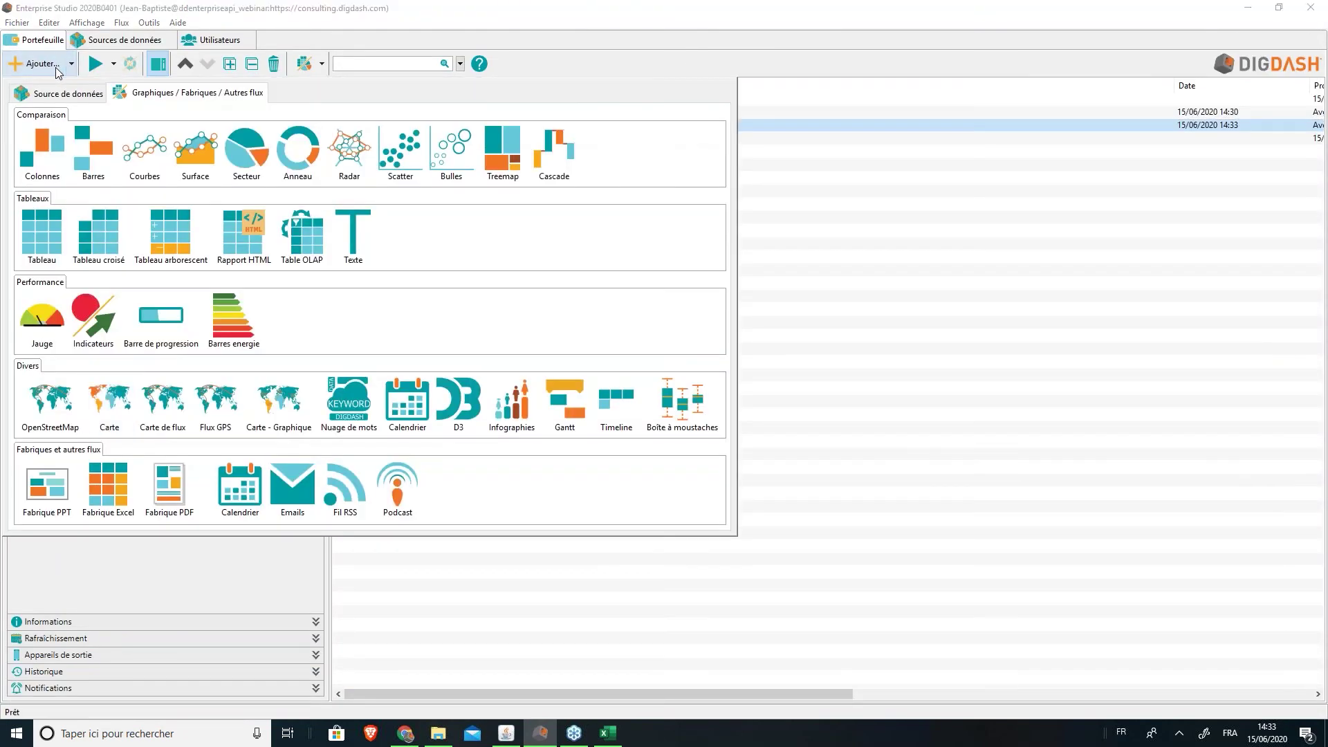
click(48, 228)
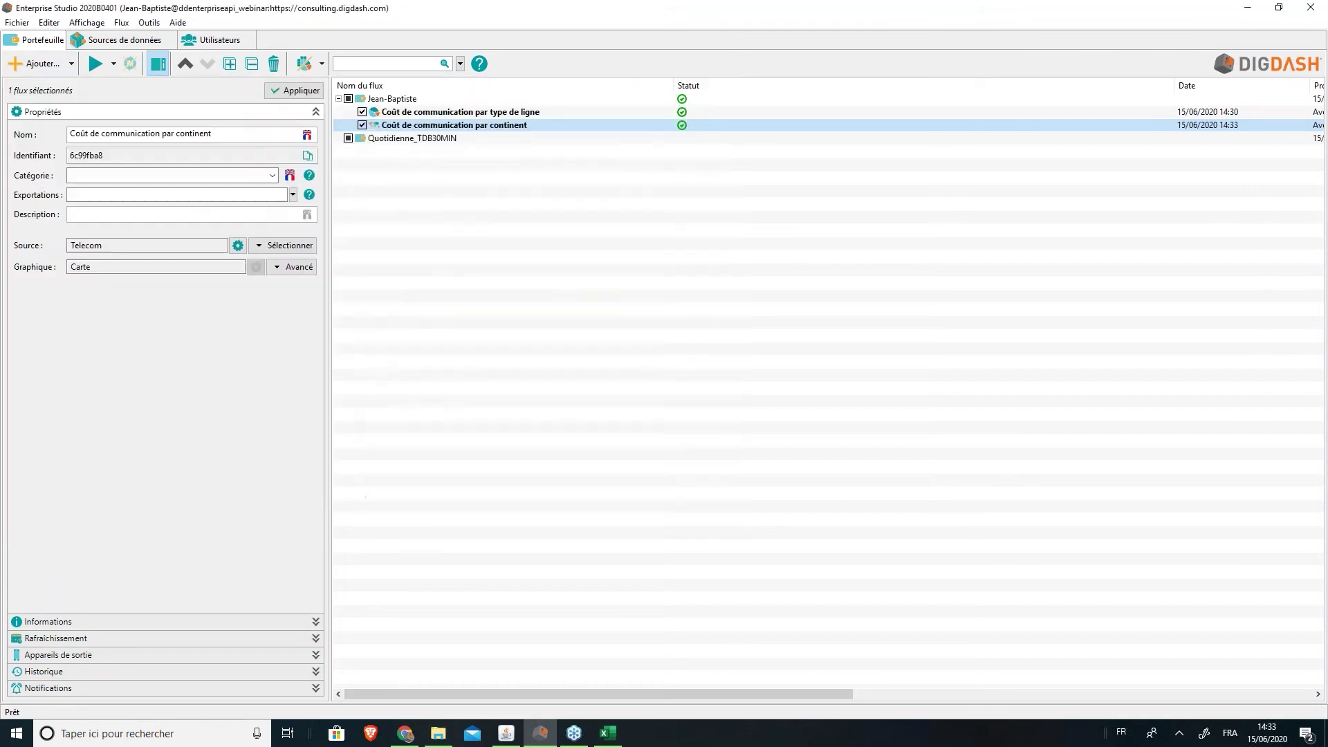
double_click(347, 258)
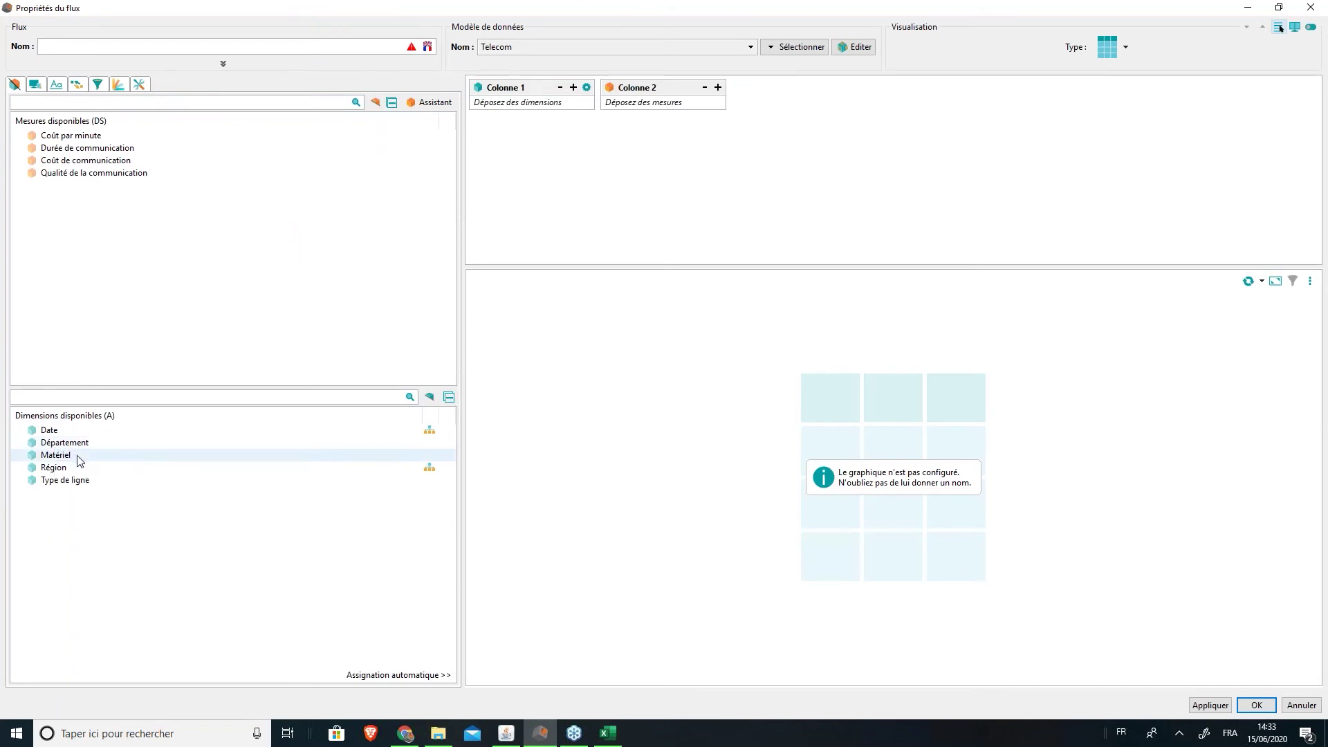
Assign Région at the Géographique Continent level with hierarchy navigation to Colonne 1 and Coût de communication to Colonne 2, fitting the cost column's width
drag(70, 468, 555, 208)
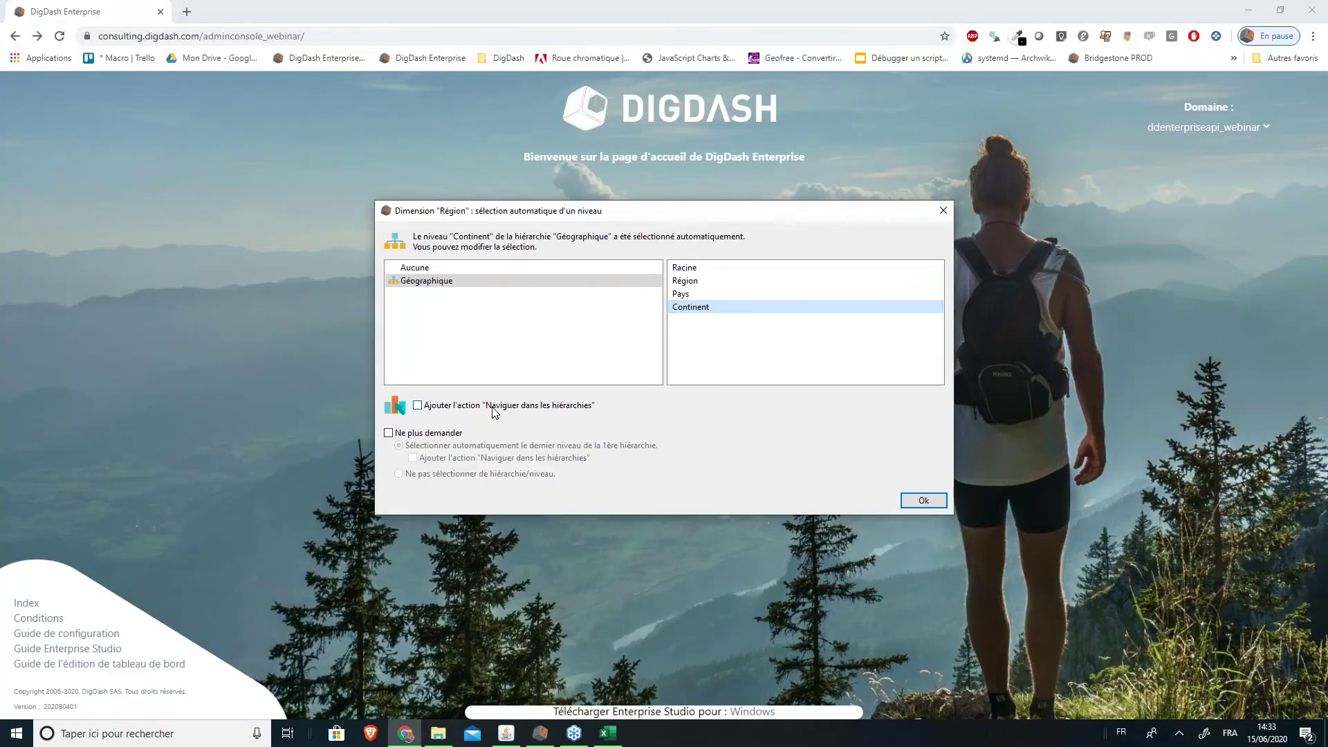
click(488, 412)
click(922, 501)
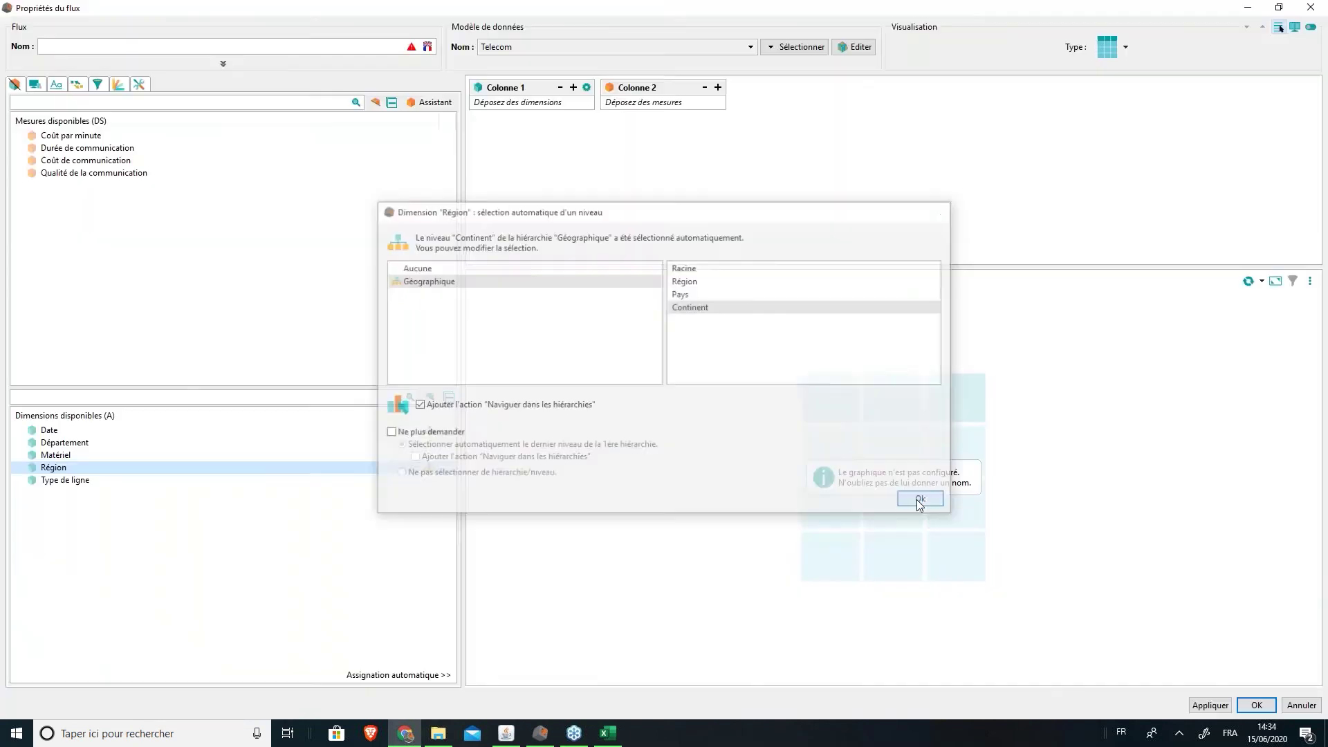
drag(88, 161, 676, 182)
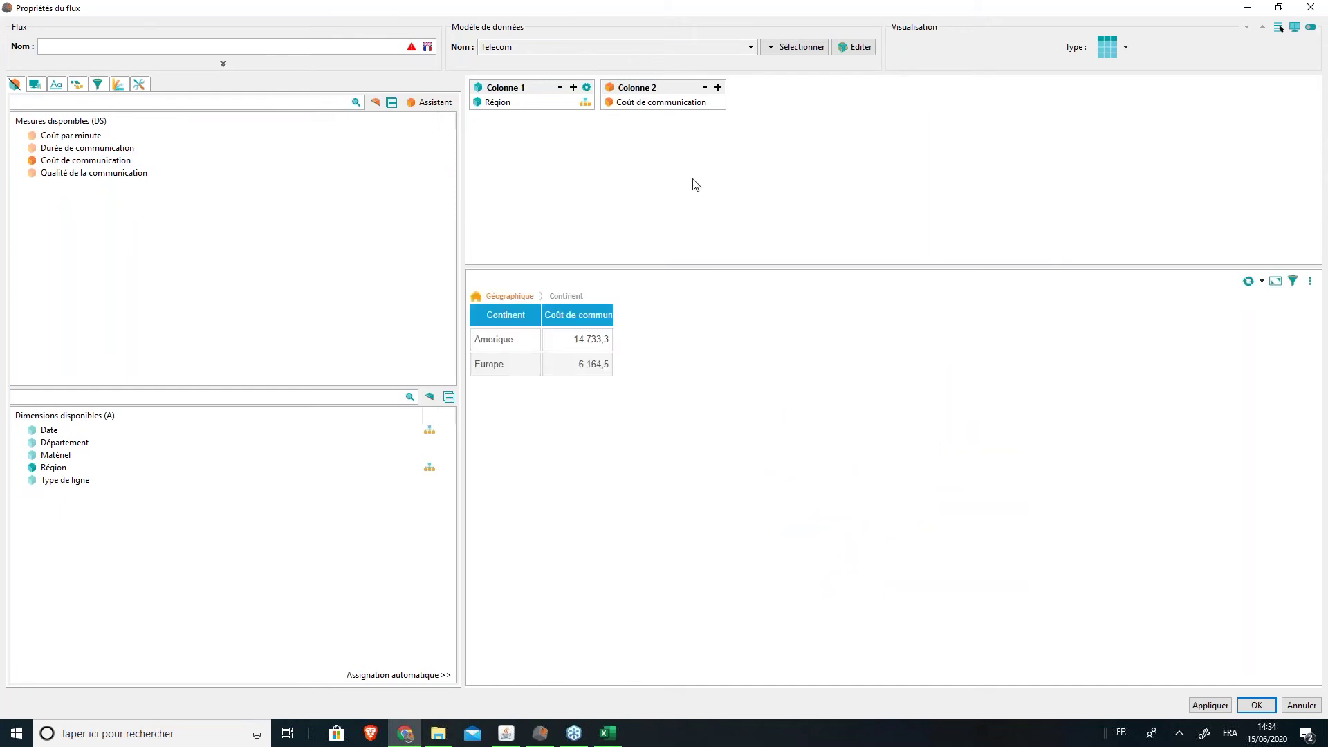
double_click(612, 314)
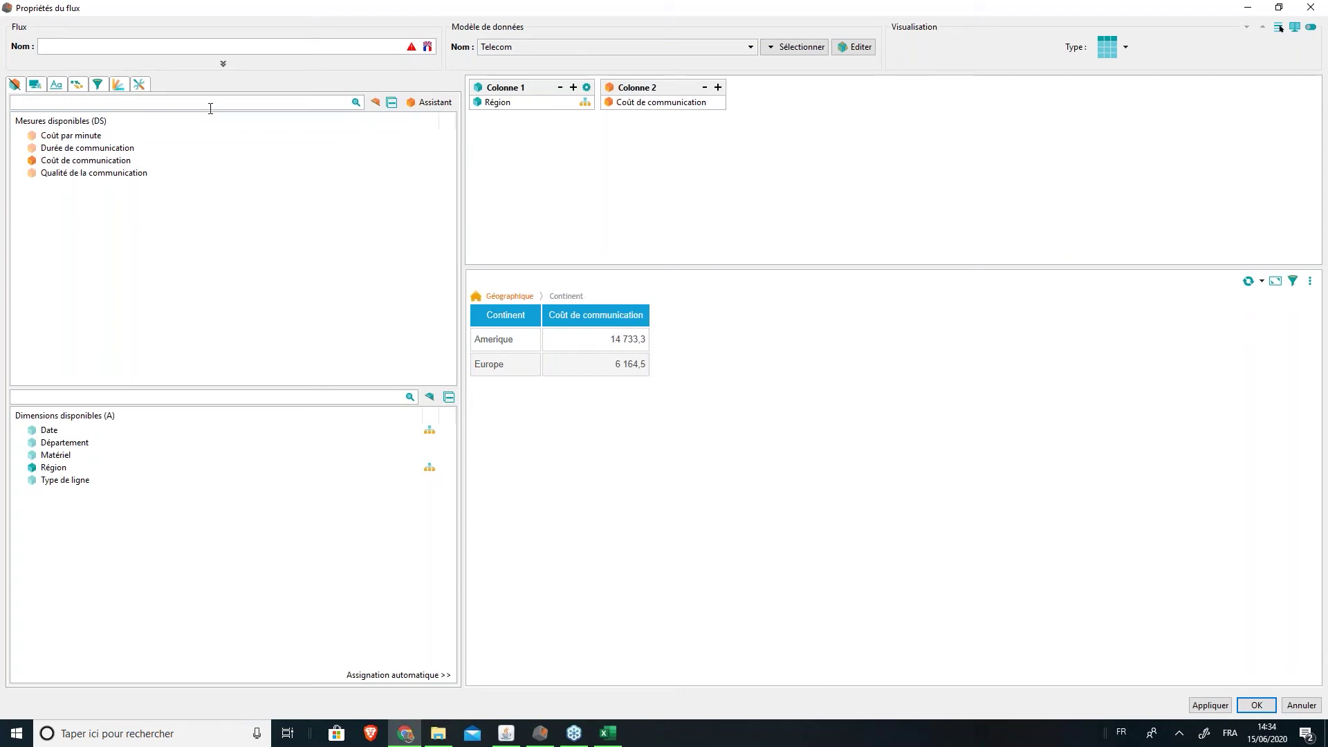
Name the table flow Tableau coût de communication par continent and save it to the portfolio
click(211, 53)
text(Tableau coût de communication par continent)
click(1254, 705)
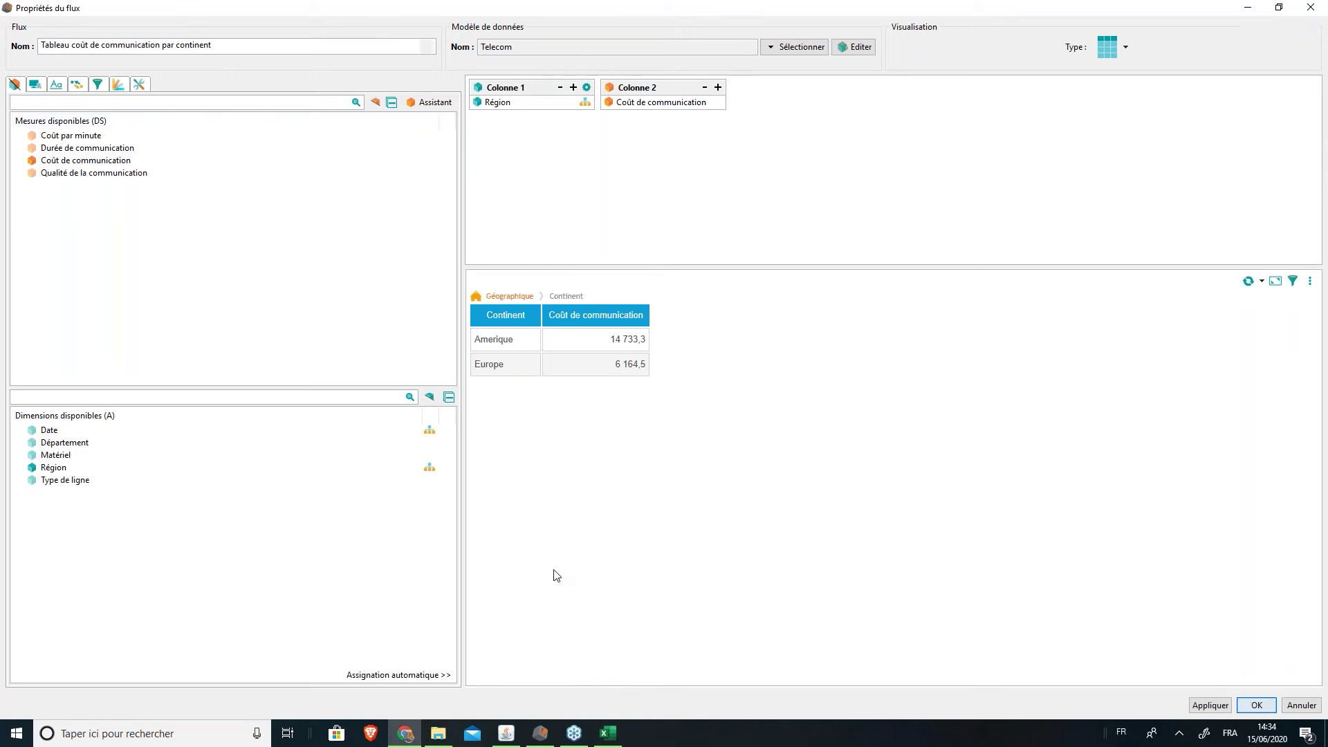
click(441, 152)
click(438, 138)
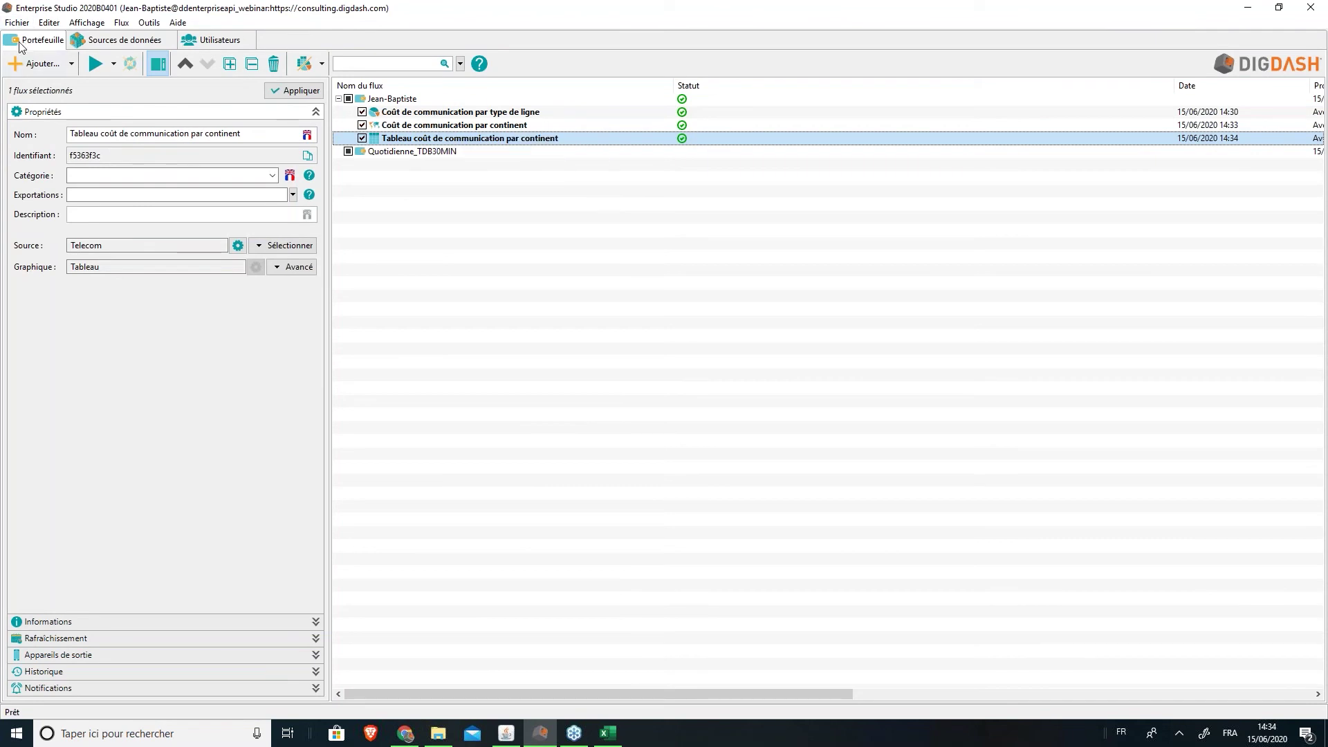
Add a Barres flow to the portfolio, using Telecom as its data source
click(28, 65)
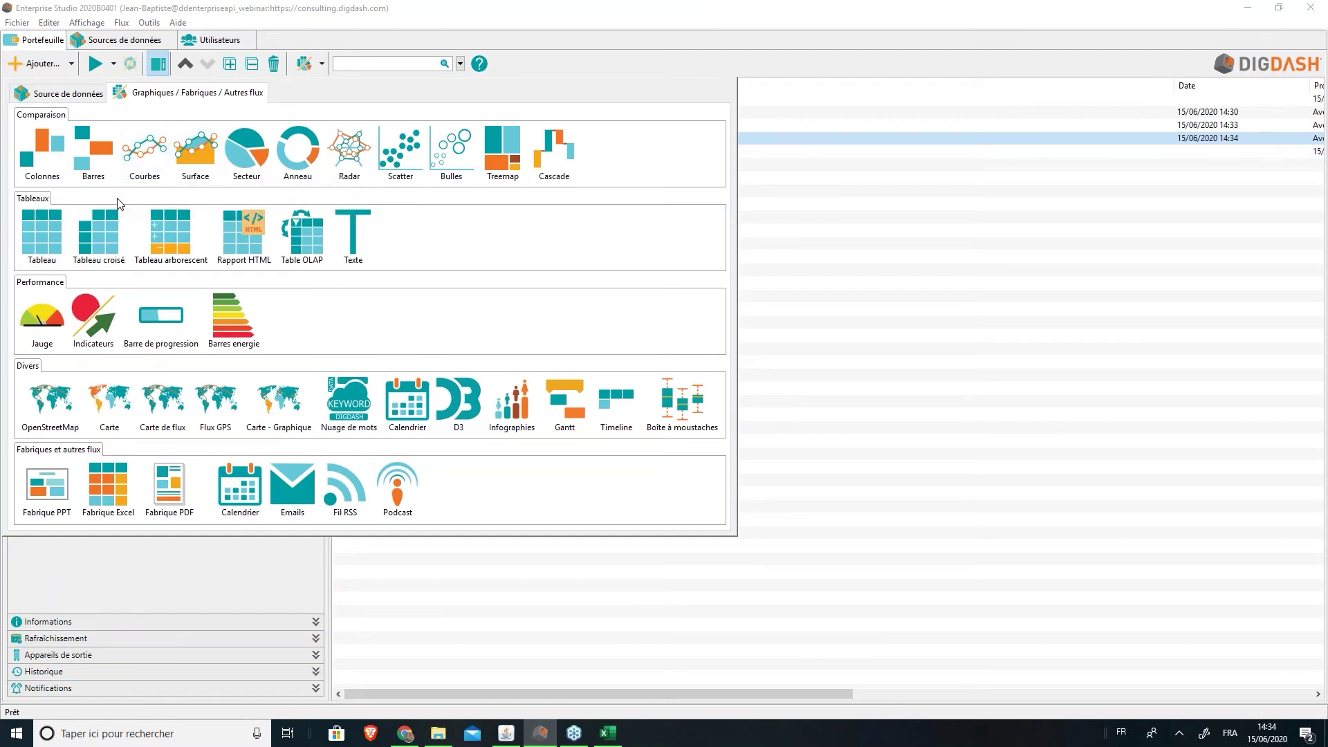
click(91, 158)
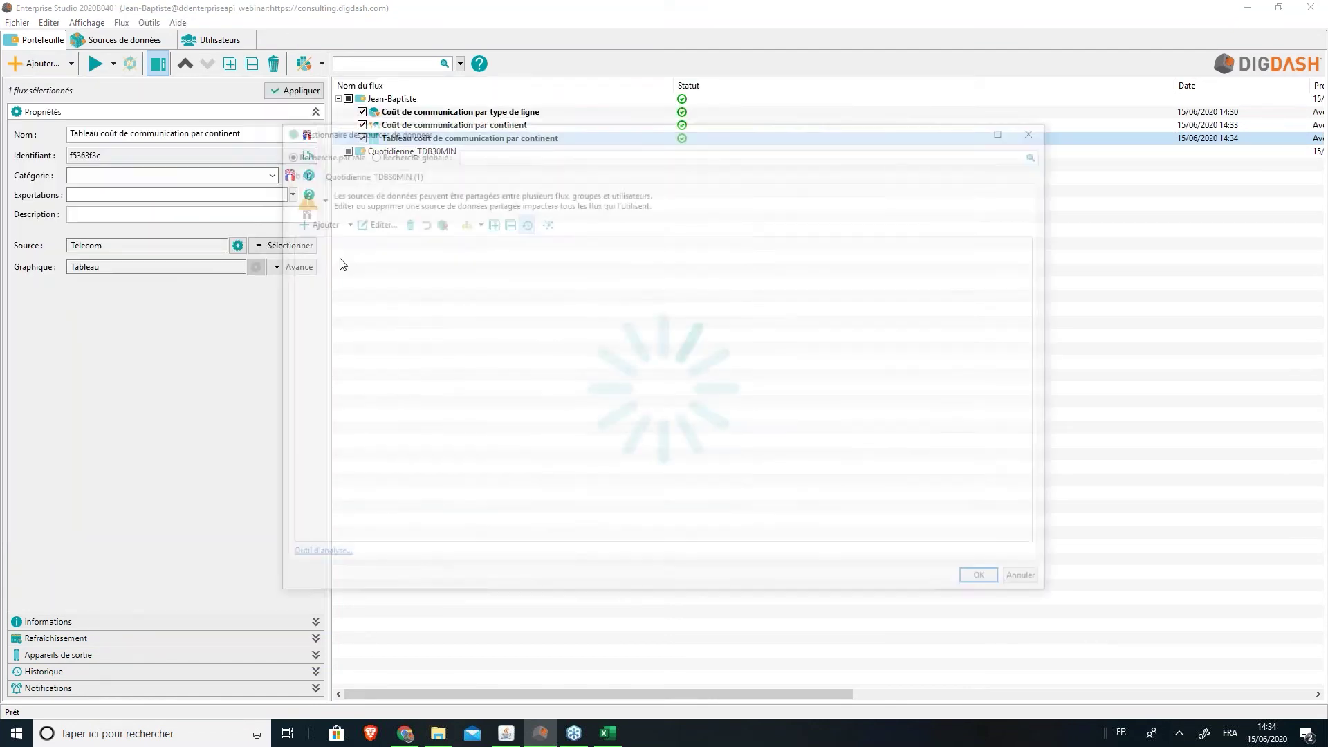
click(339, 256)
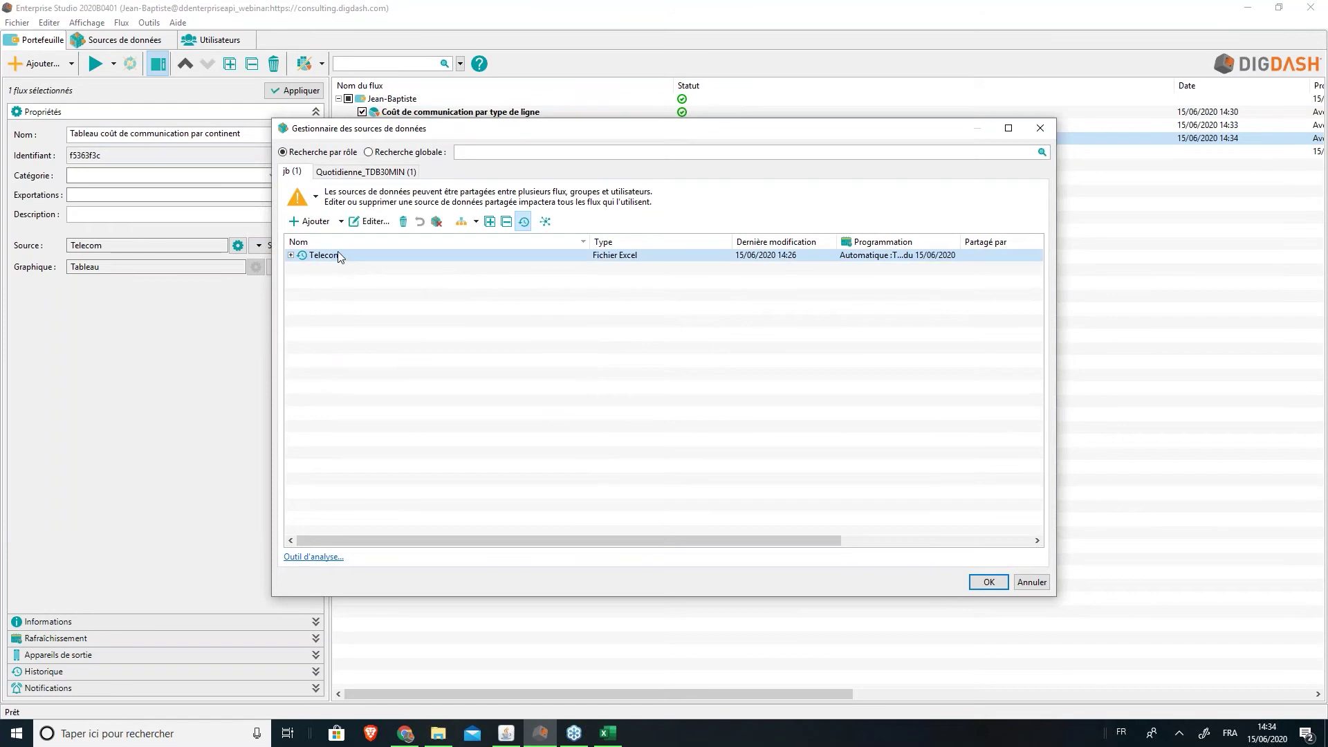
double_click(339, 256)
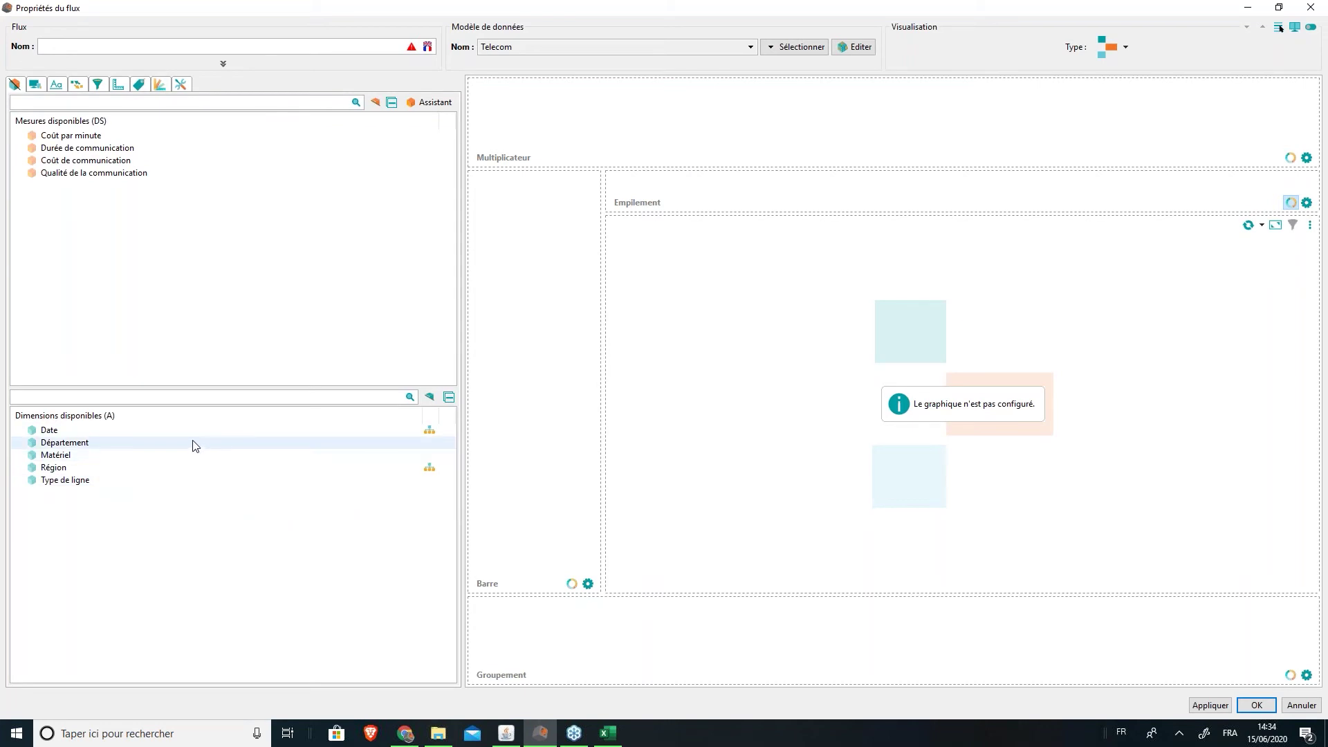
Assign Département to Barre and Coût de communication to Empilement, applying the colour palette to the Barre axis
drag(48, 447, 557, 365)
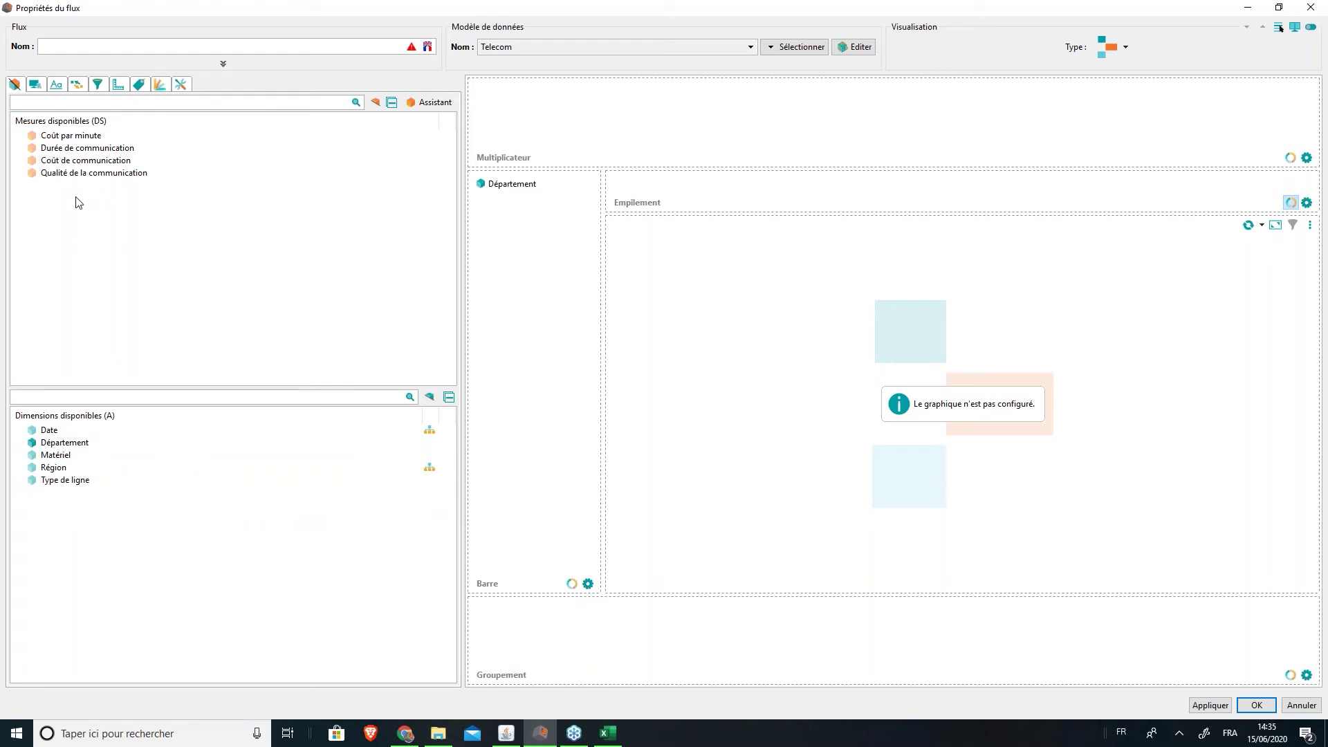
drag(83, 160, 643, 201)
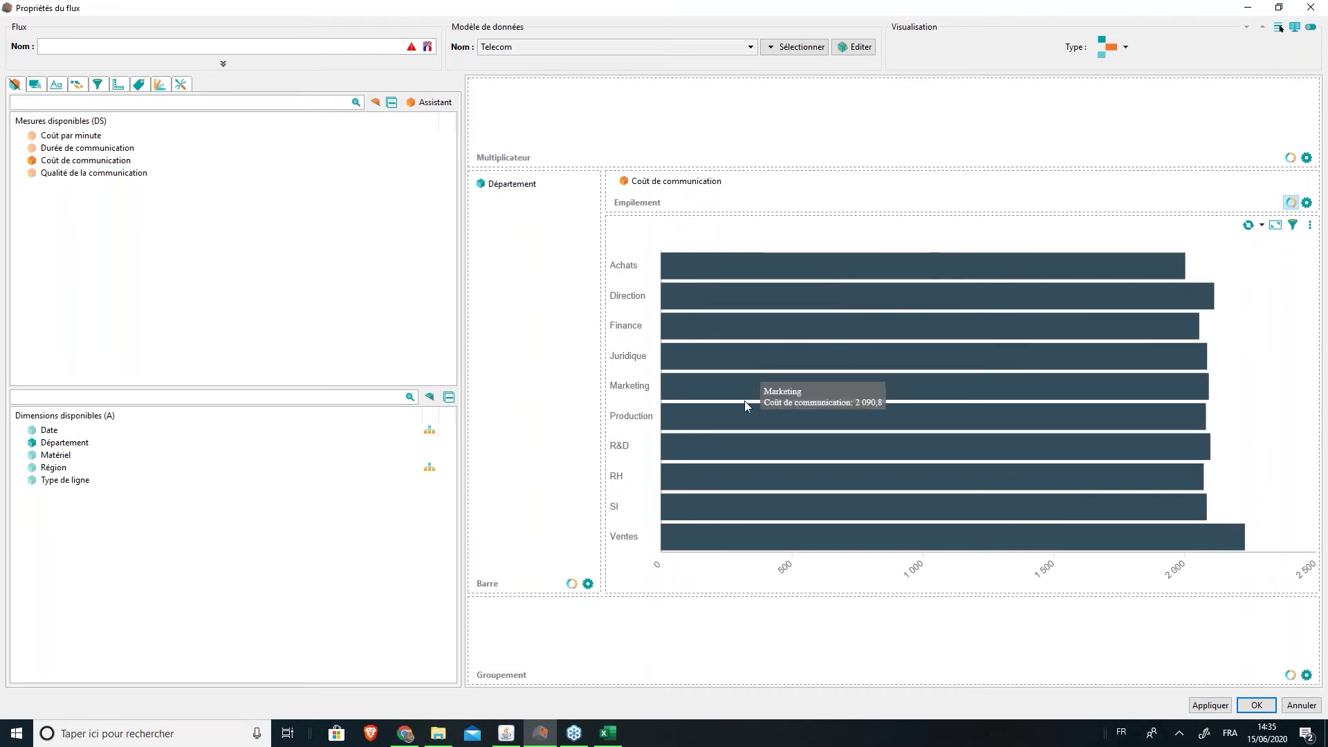
click(36, 84)
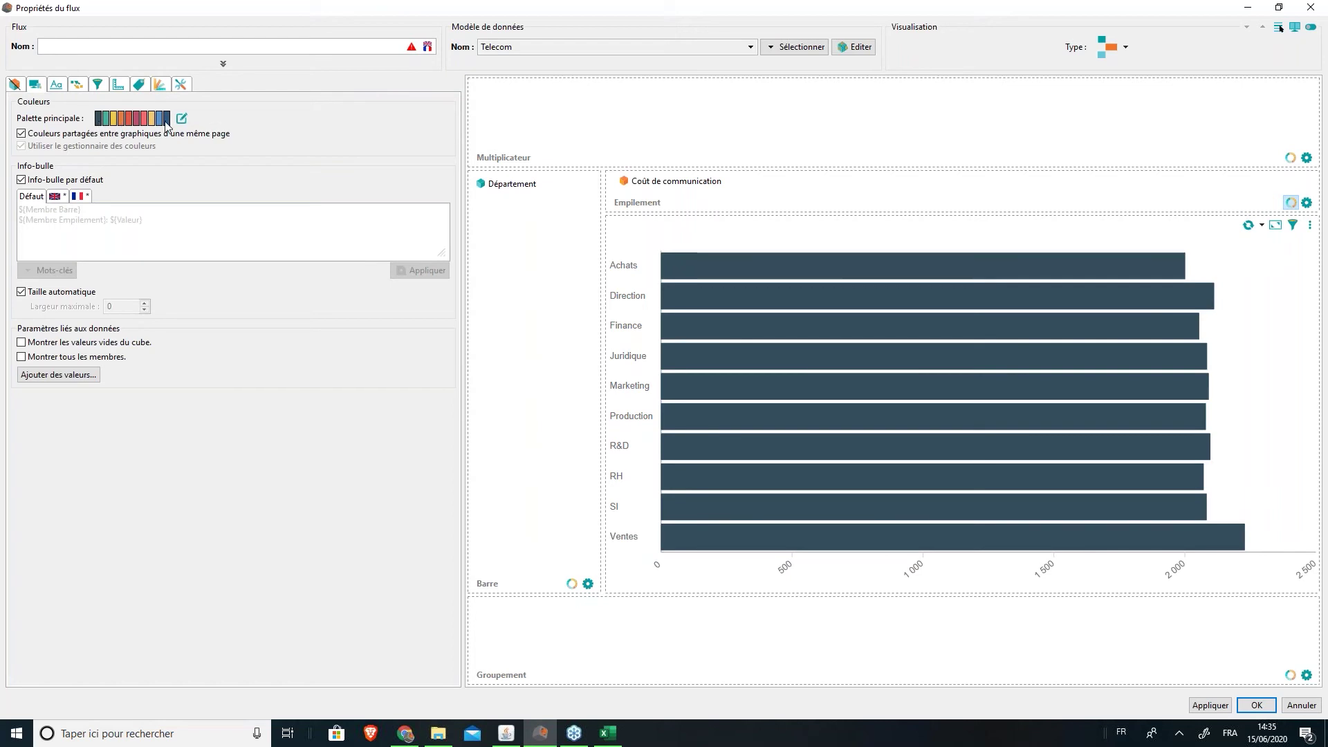
mouse_move(669, 492)
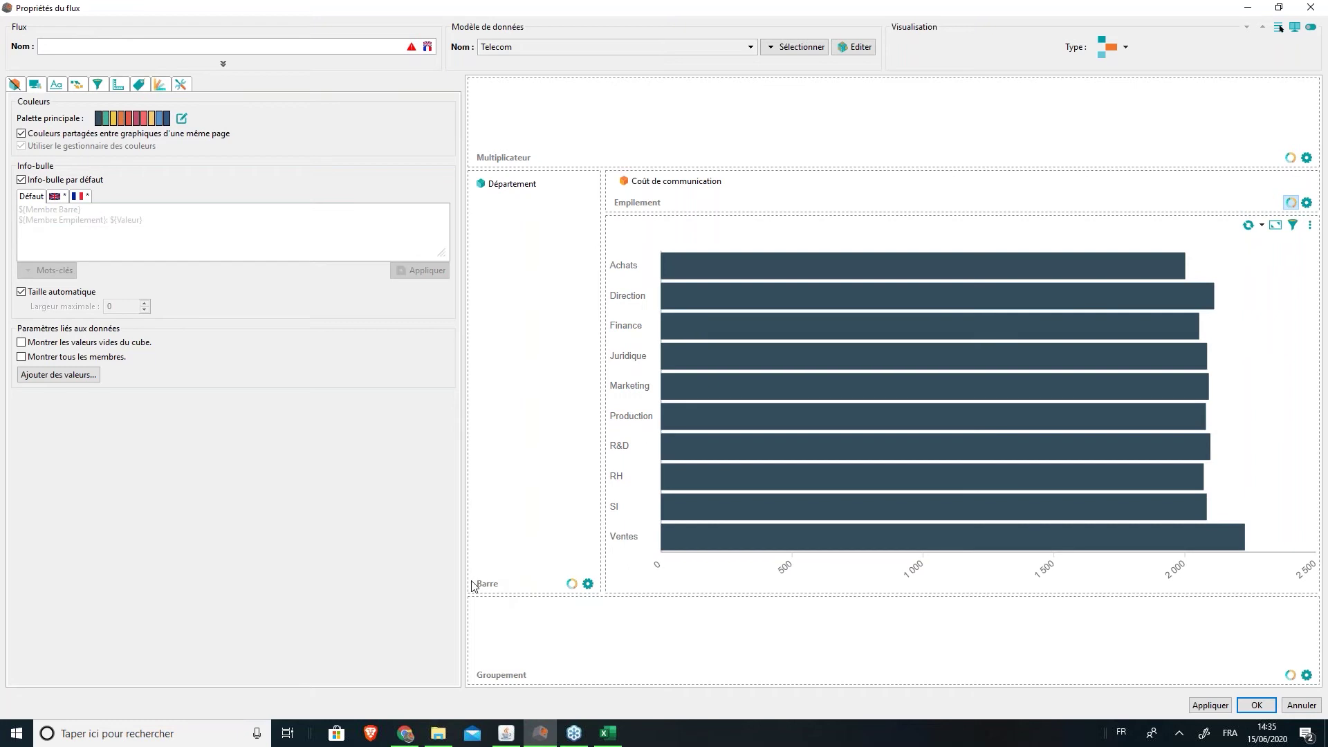
click(573, 585)
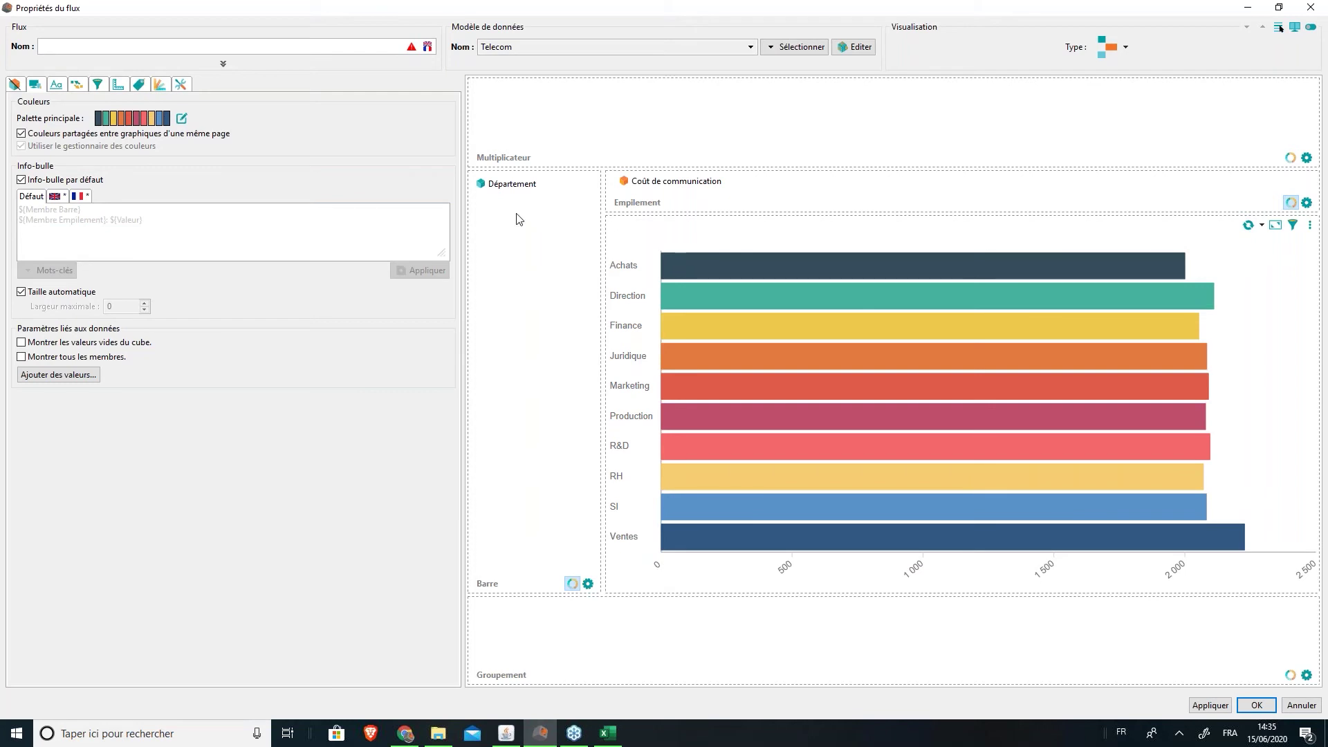
mouse_move(700, 468)
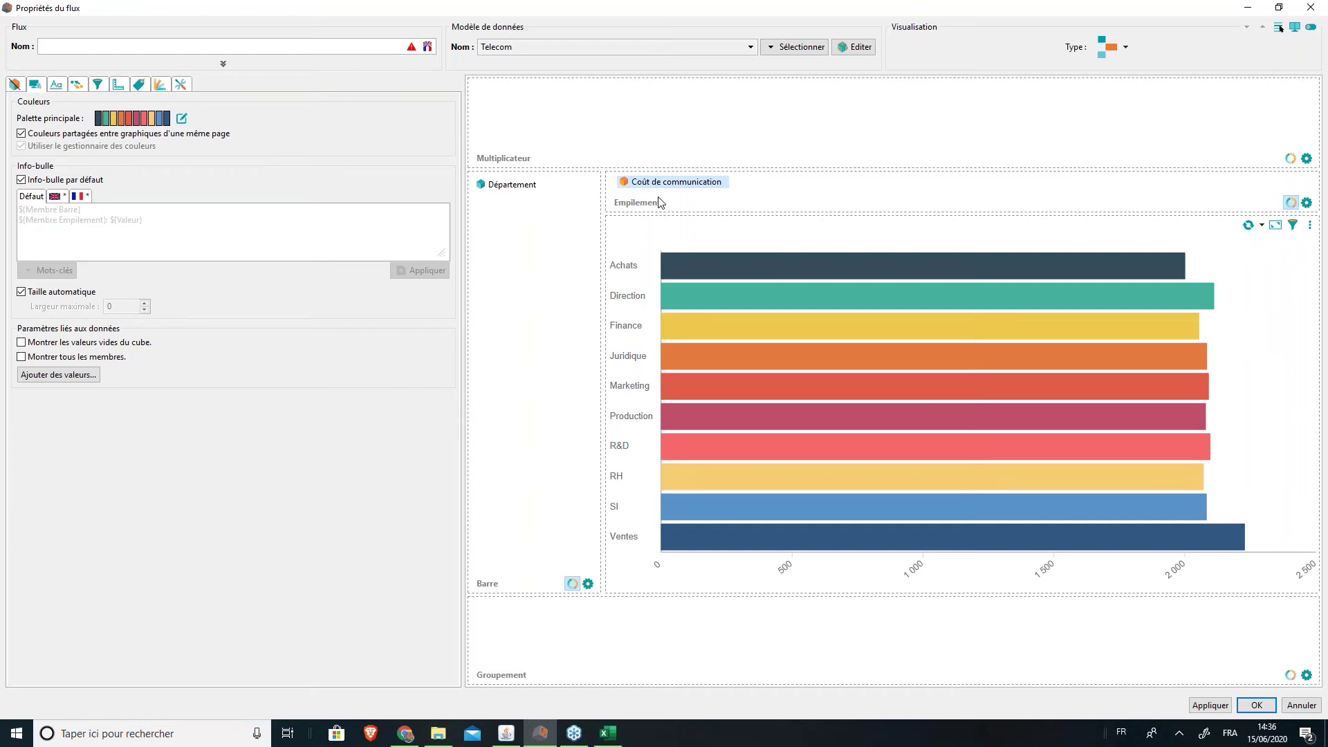
Limit the Barre axis to the 5 best members by Coût de communication and sort it by that measure in descending order
click(589, 585)
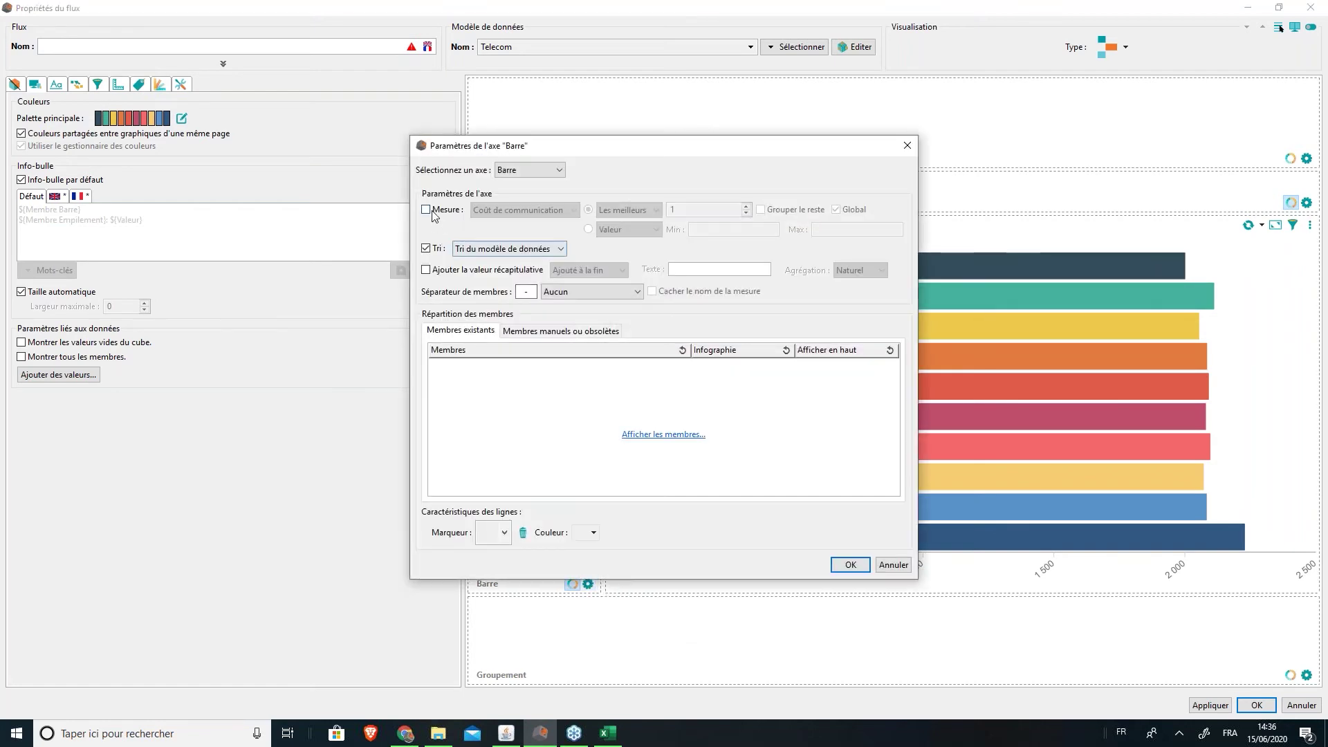
click(427, 210)
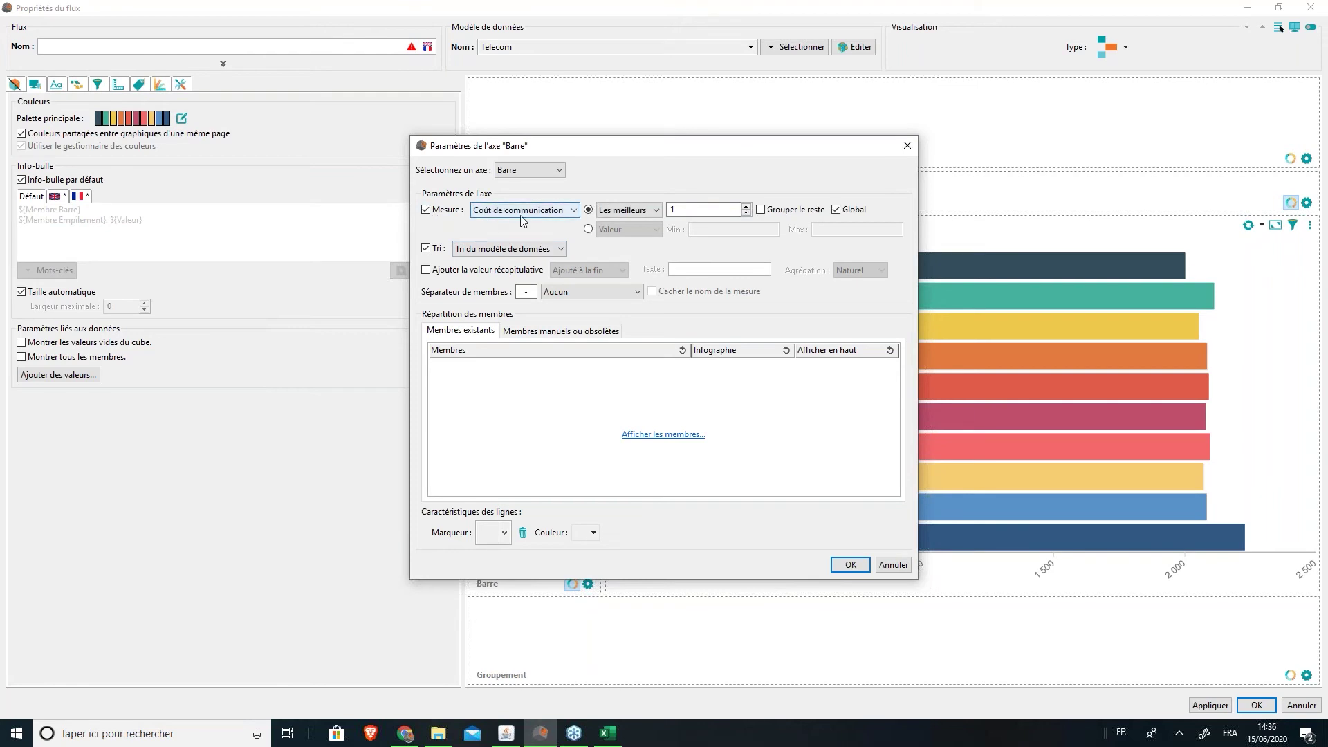
double_click(691, 213)
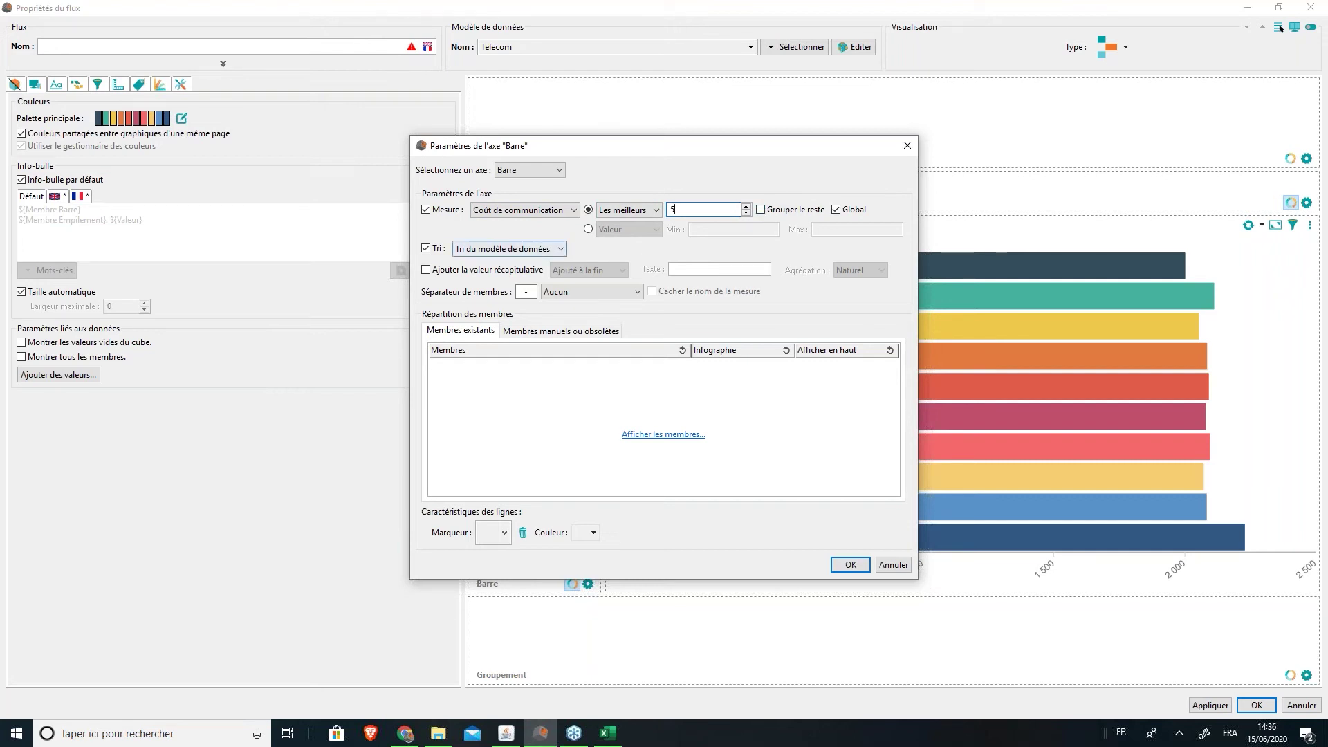
click(477, 249)
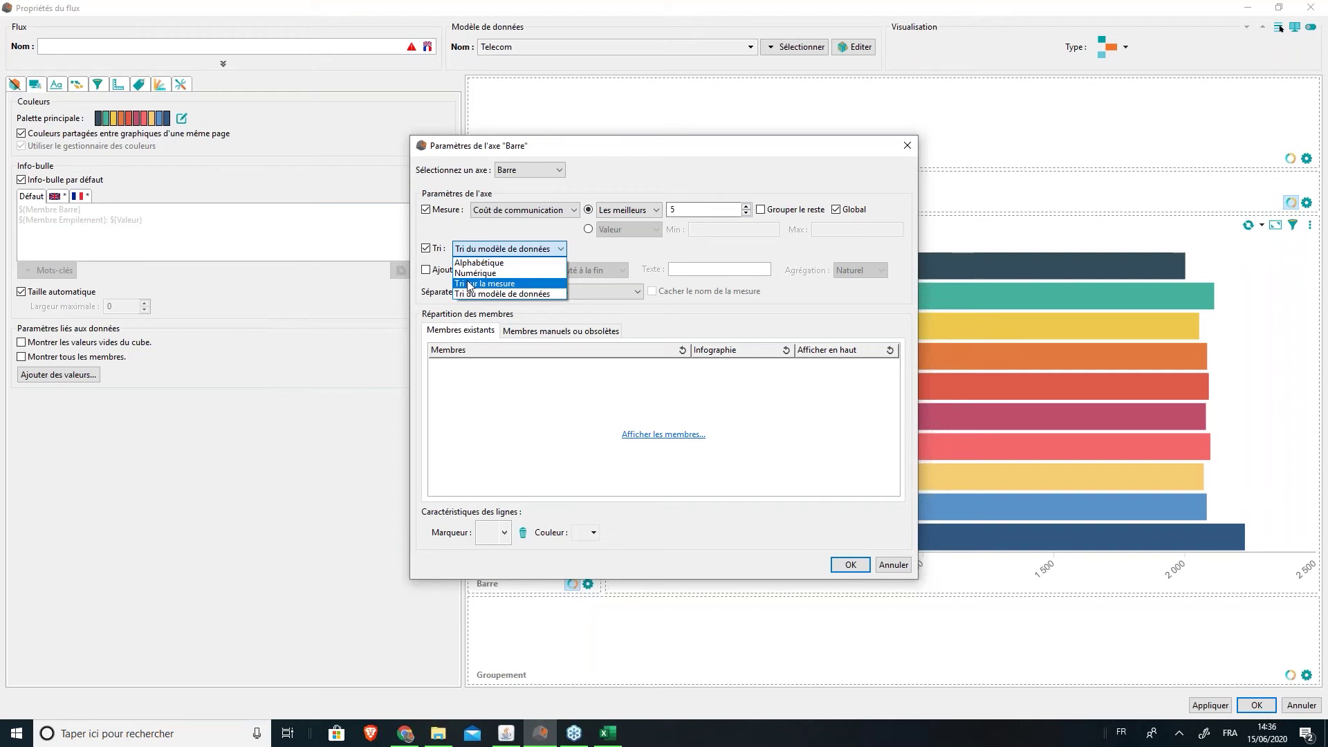
click(469, 285)
click(698, 249)
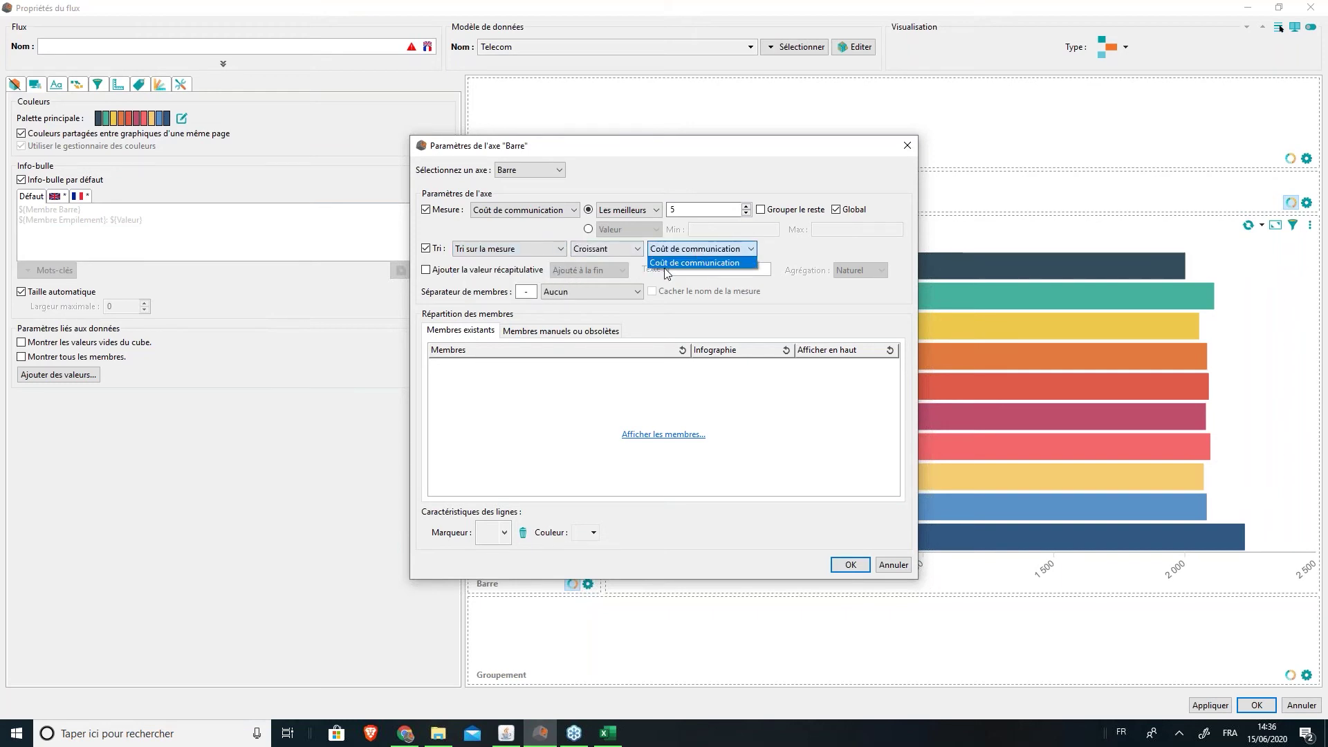
click(630, 251)
click(606, 271)
click(850, 565)
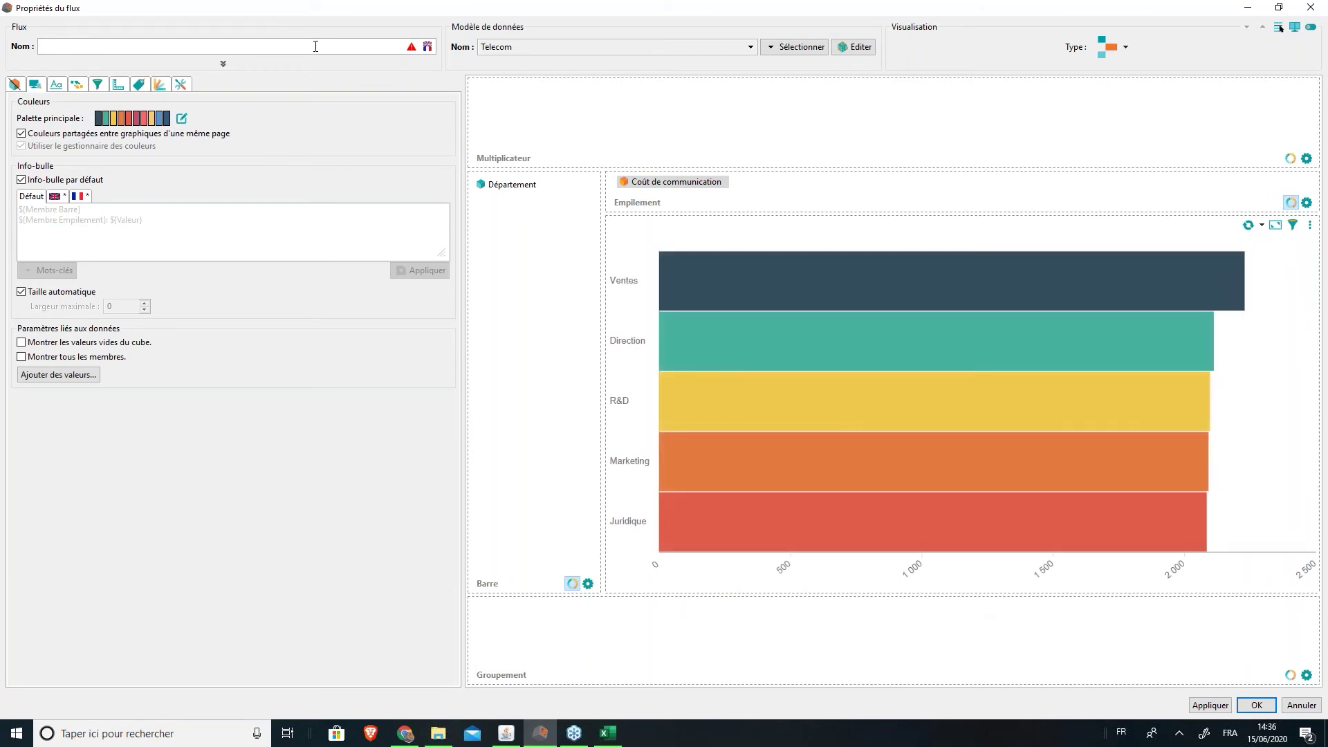
Name the bar chart flow Top 5 coût par département d'entreprise and save it to the portfolio
text(Top 5 coût par département d'entreprise)
click(1257, 705)
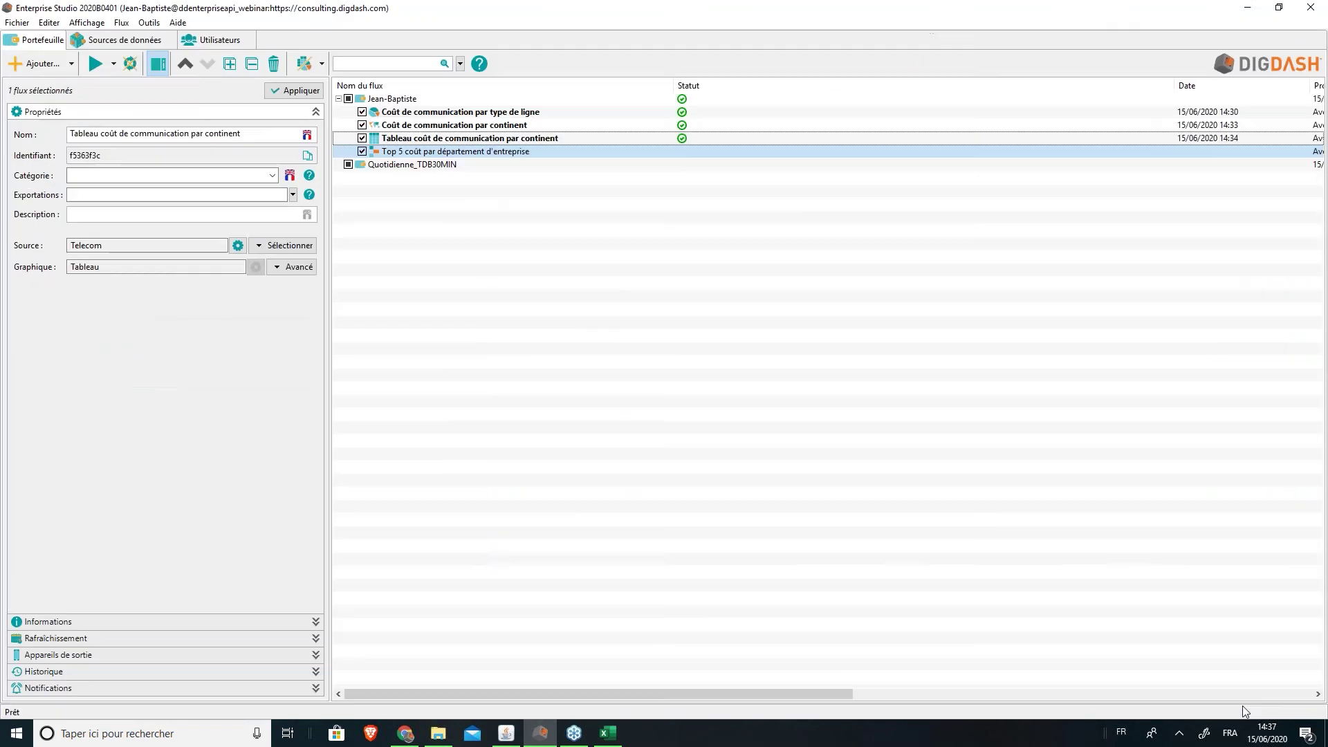
click(448, 135)
key(Up)
key(Up)
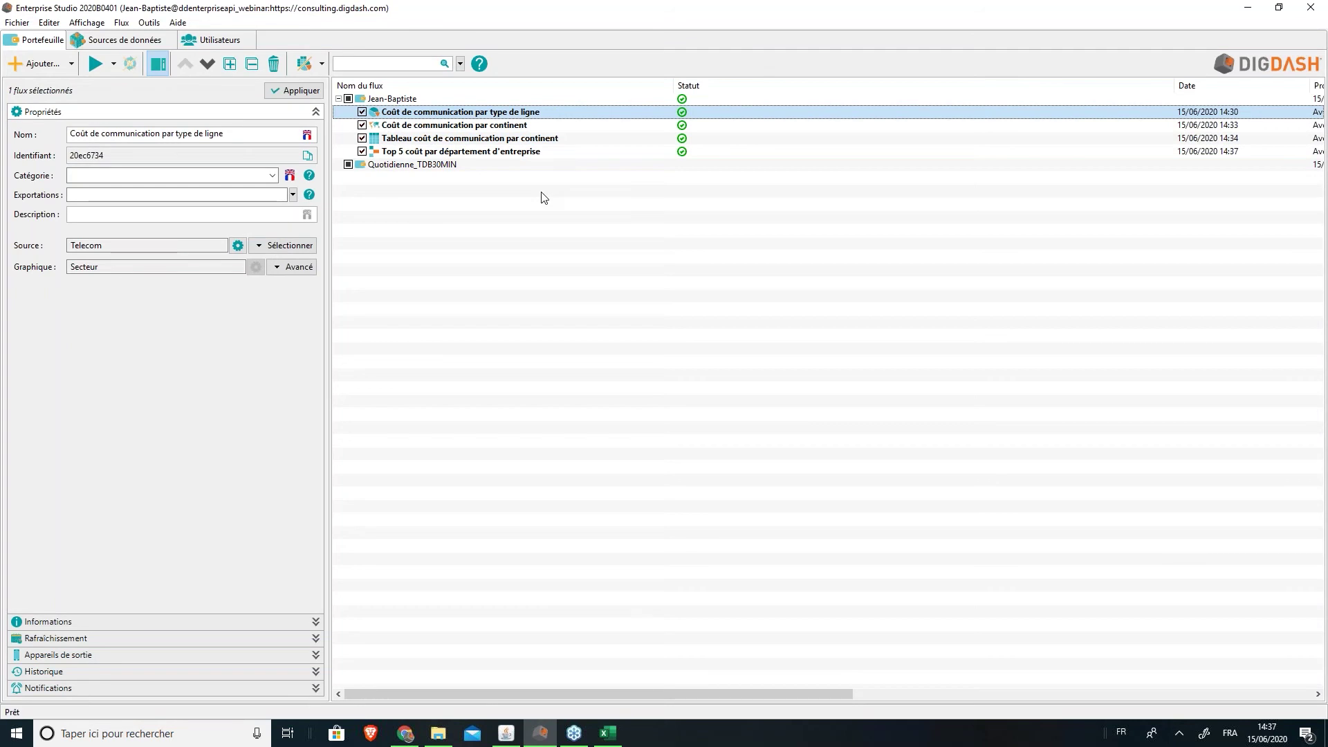
Switch to Chrome, open the Éditeur de tableaux de bord and move the jb dashboard ahead of Quotidienne_TDB30MIN
click(407, 733)
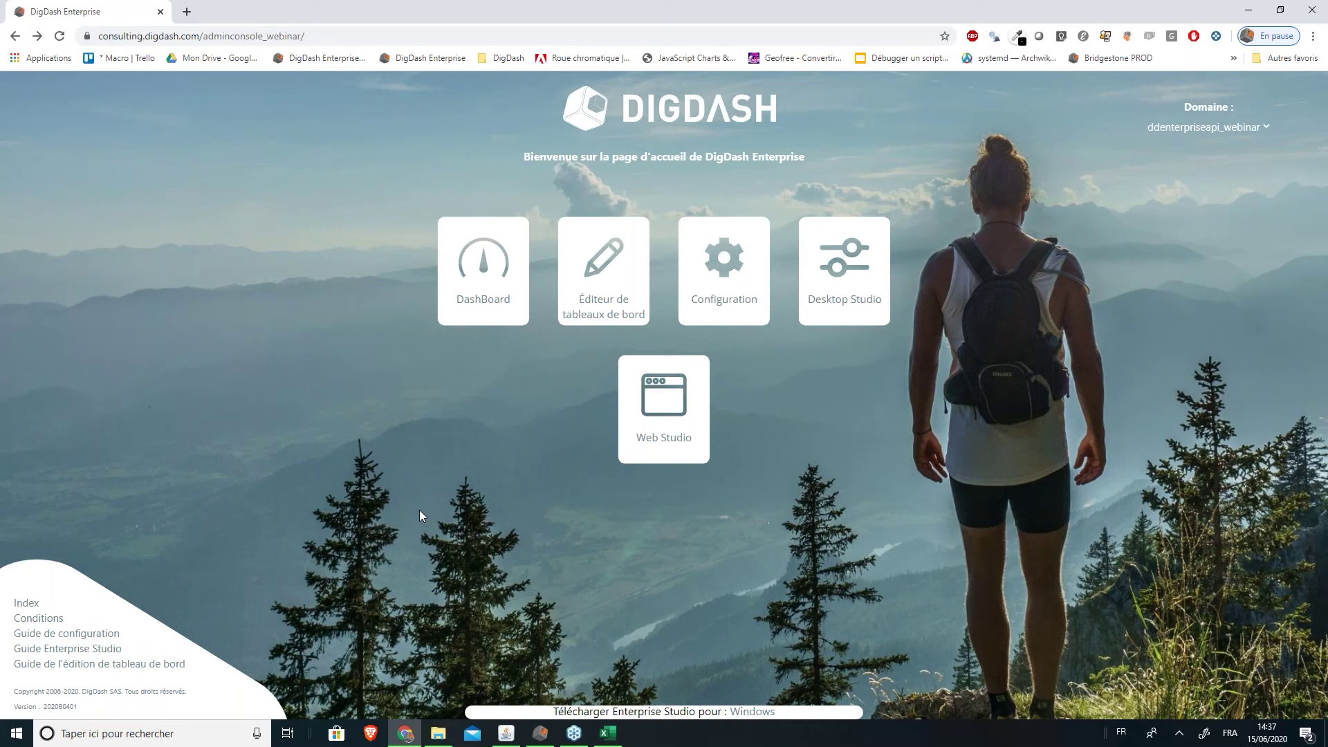
click(591, 317)
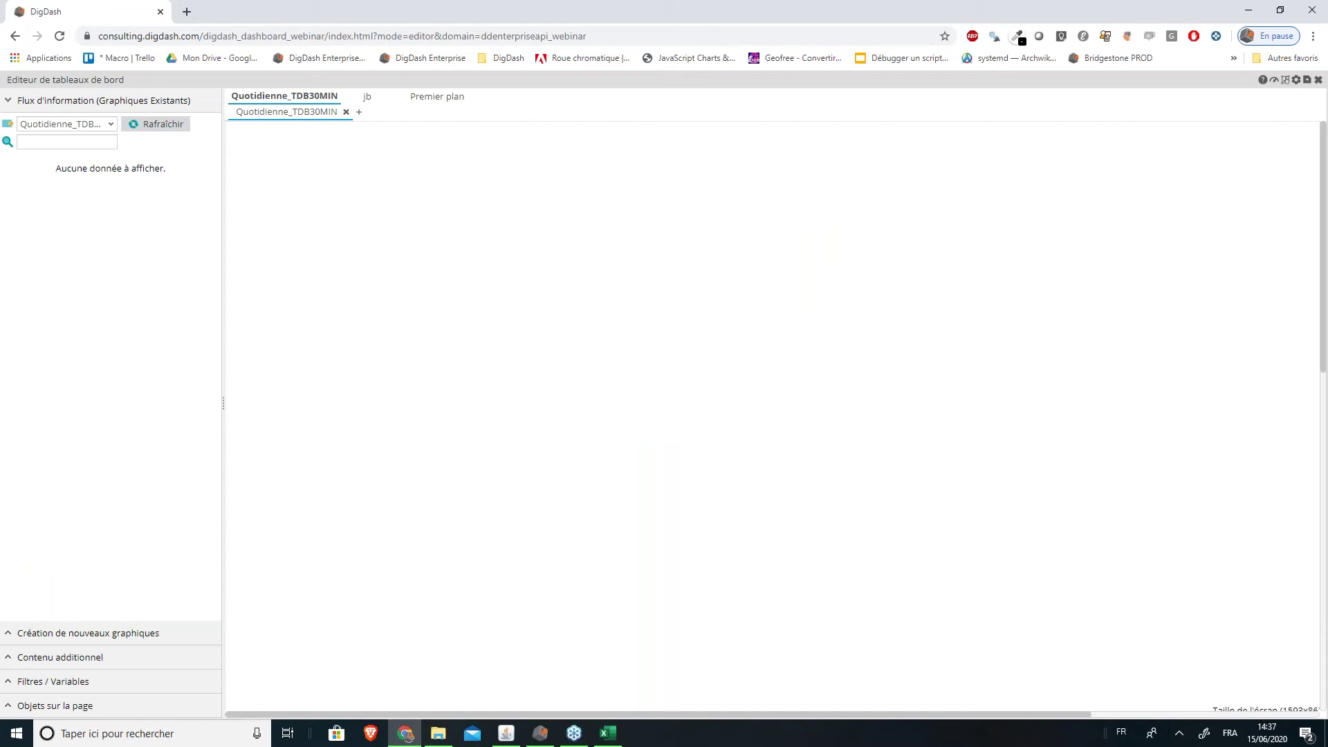
drag(359, 104, 263, 105)
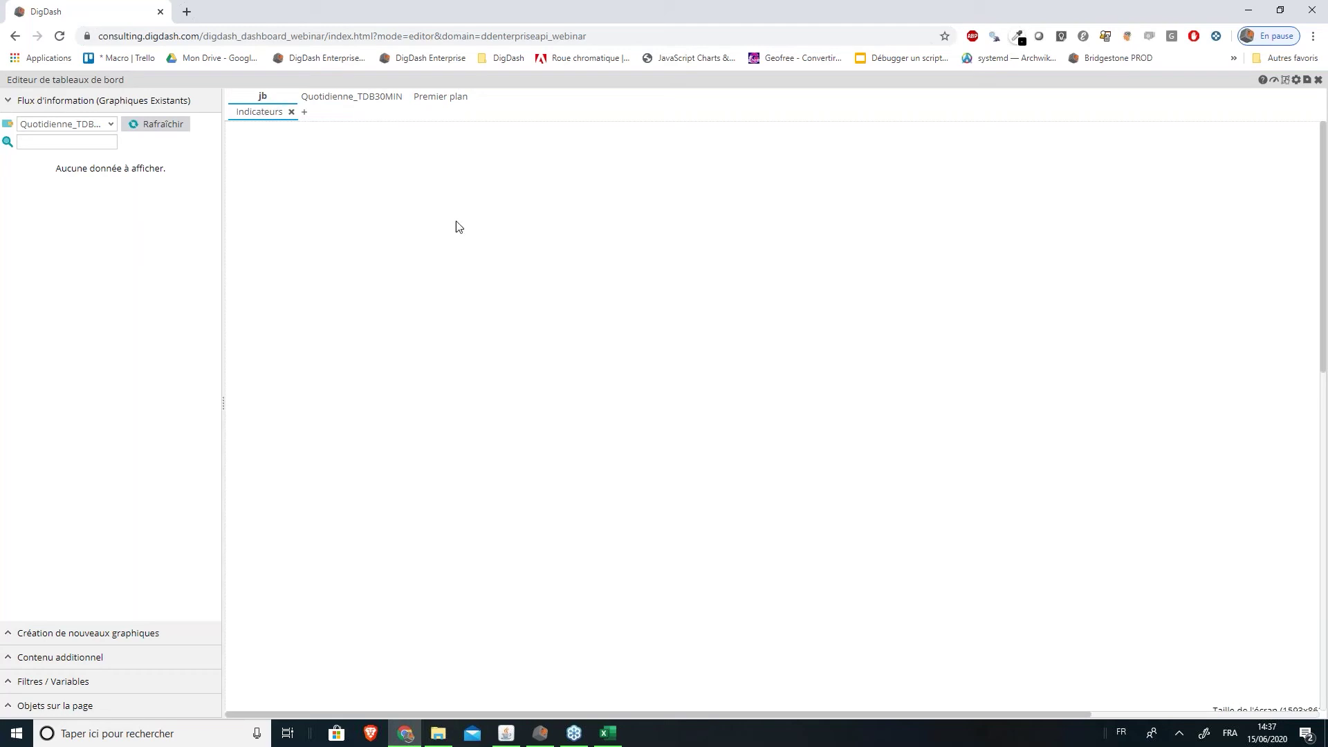
Display the jb portfolio's flows in the dashboard editor, refresh the list and compare it with the portfolio in Enterprise Studio
click(103, 124)
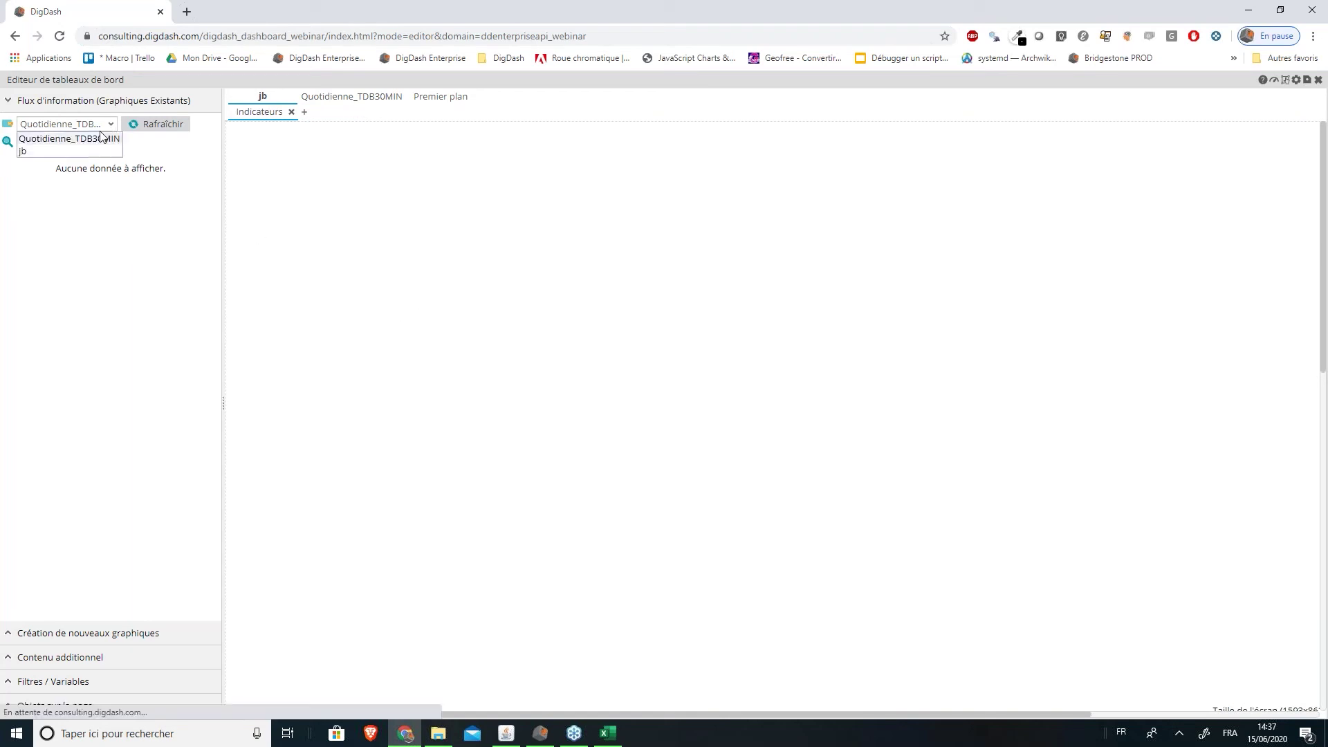
click(41, 133)
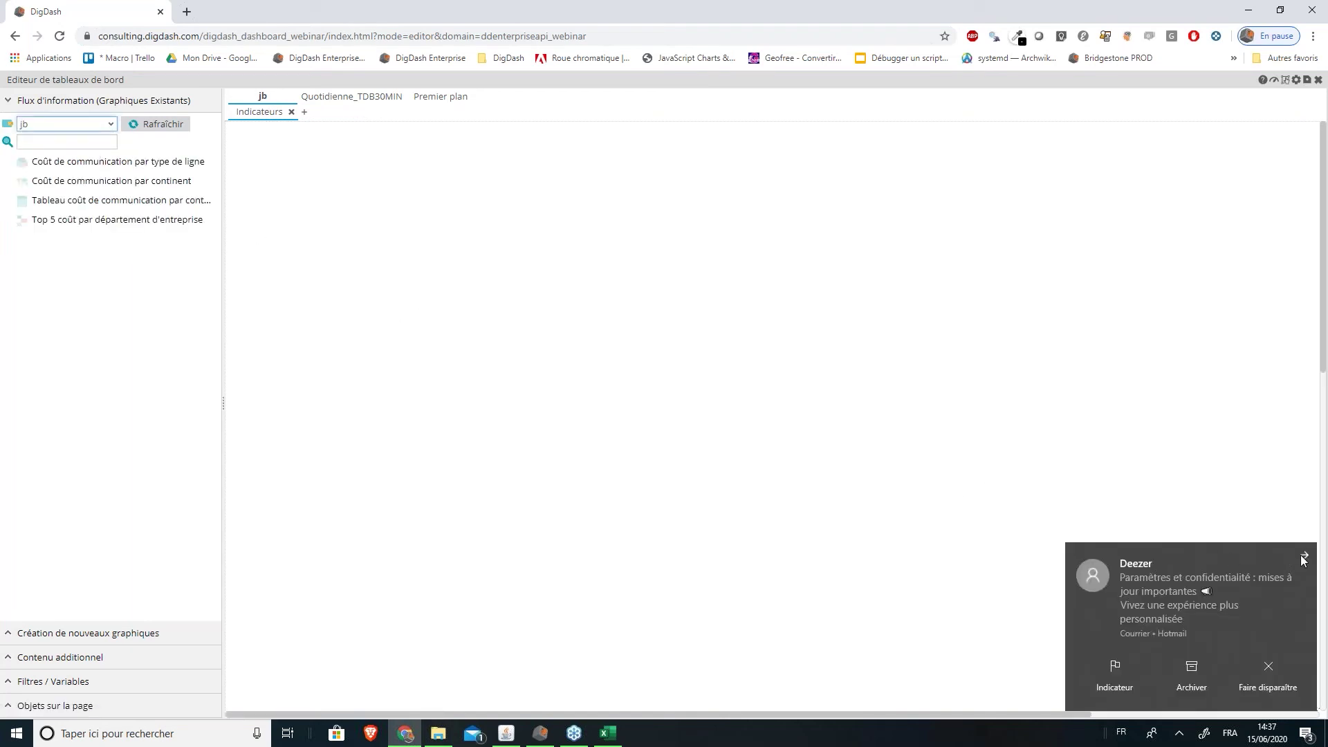
click(1299, 557)
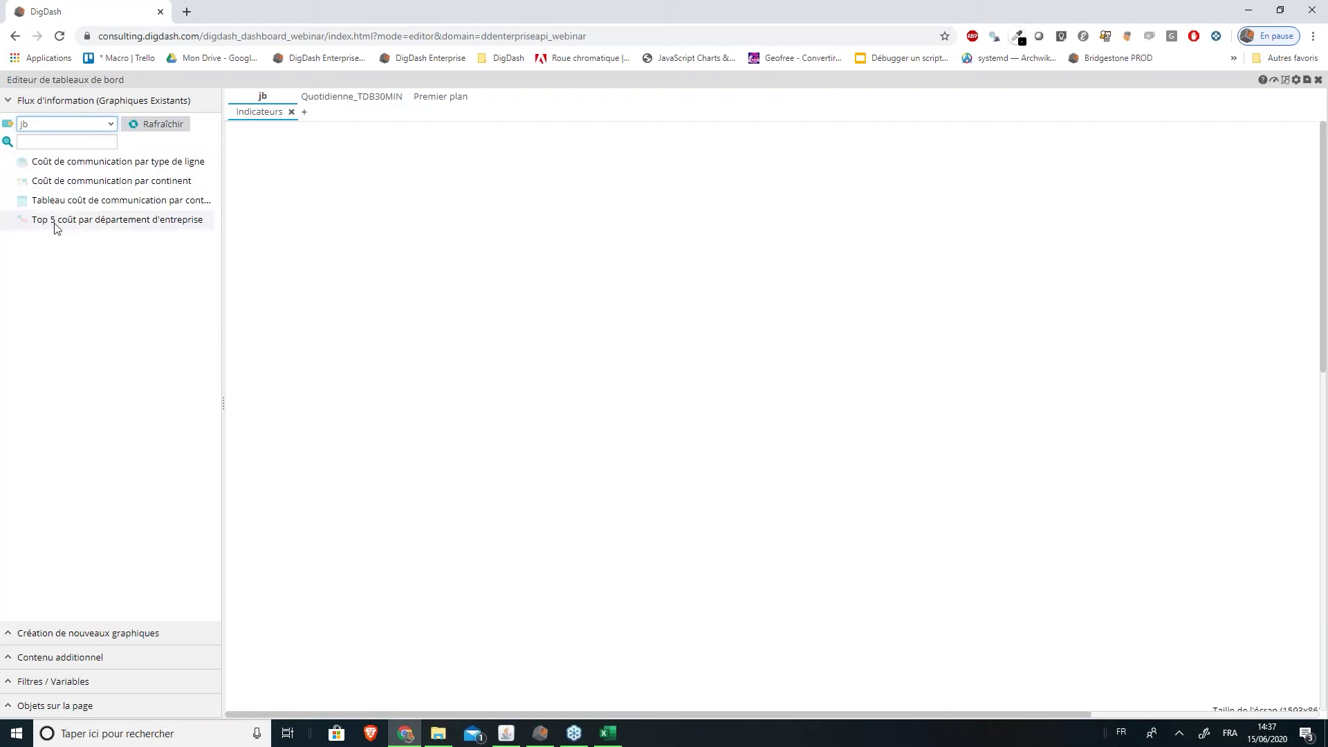
click(150, 125)
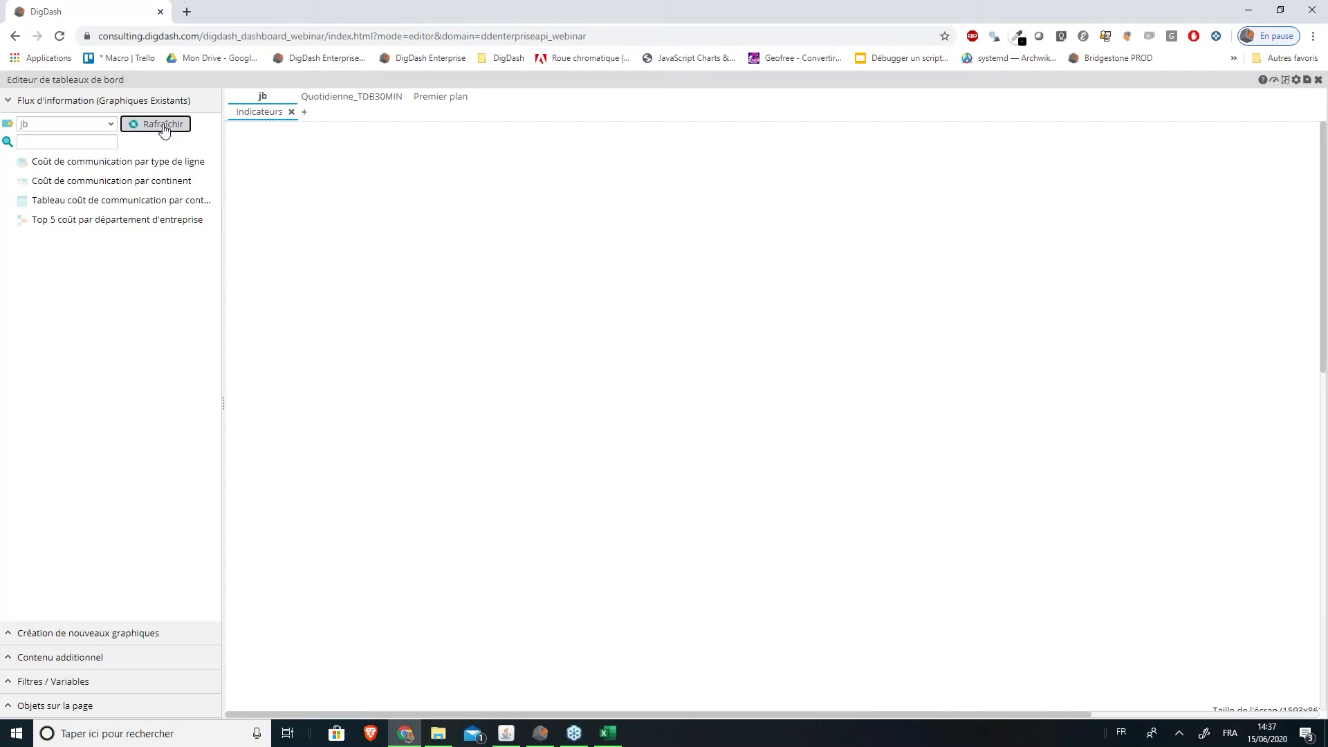
click(541, 735)
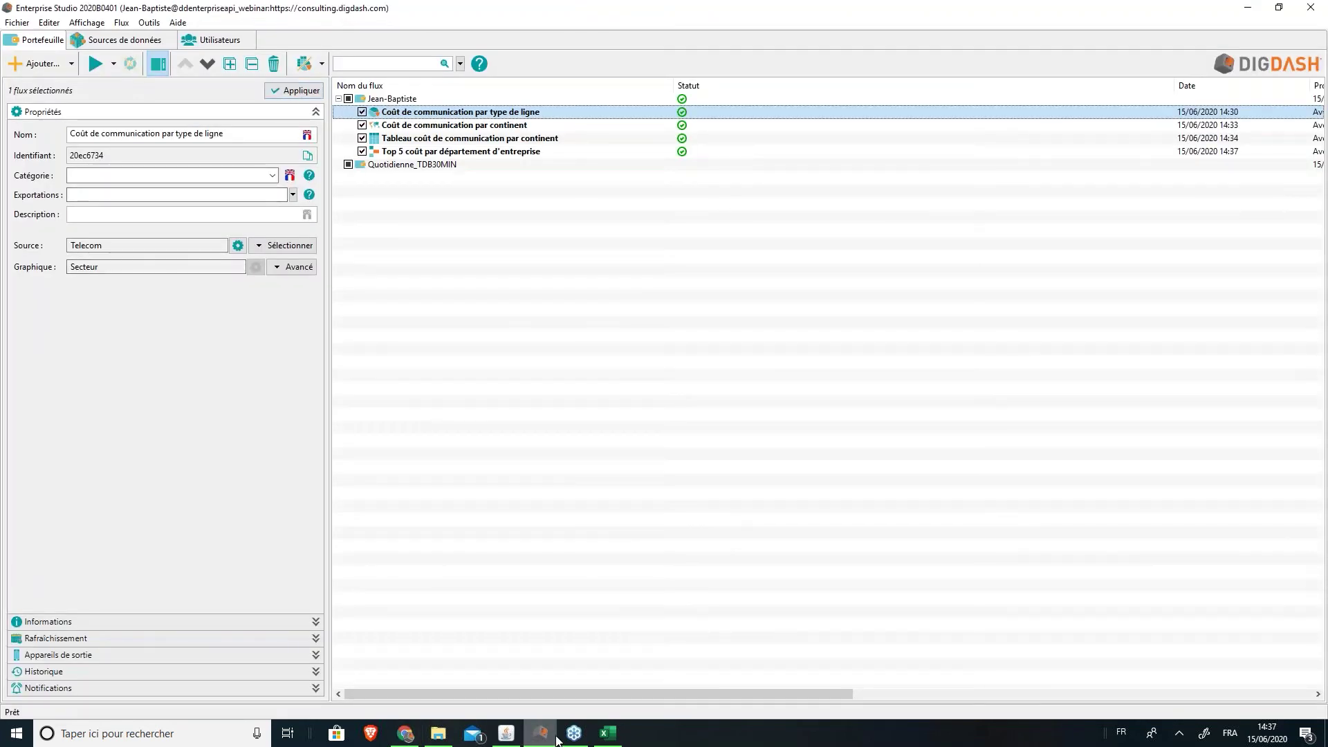
click(406, 733)
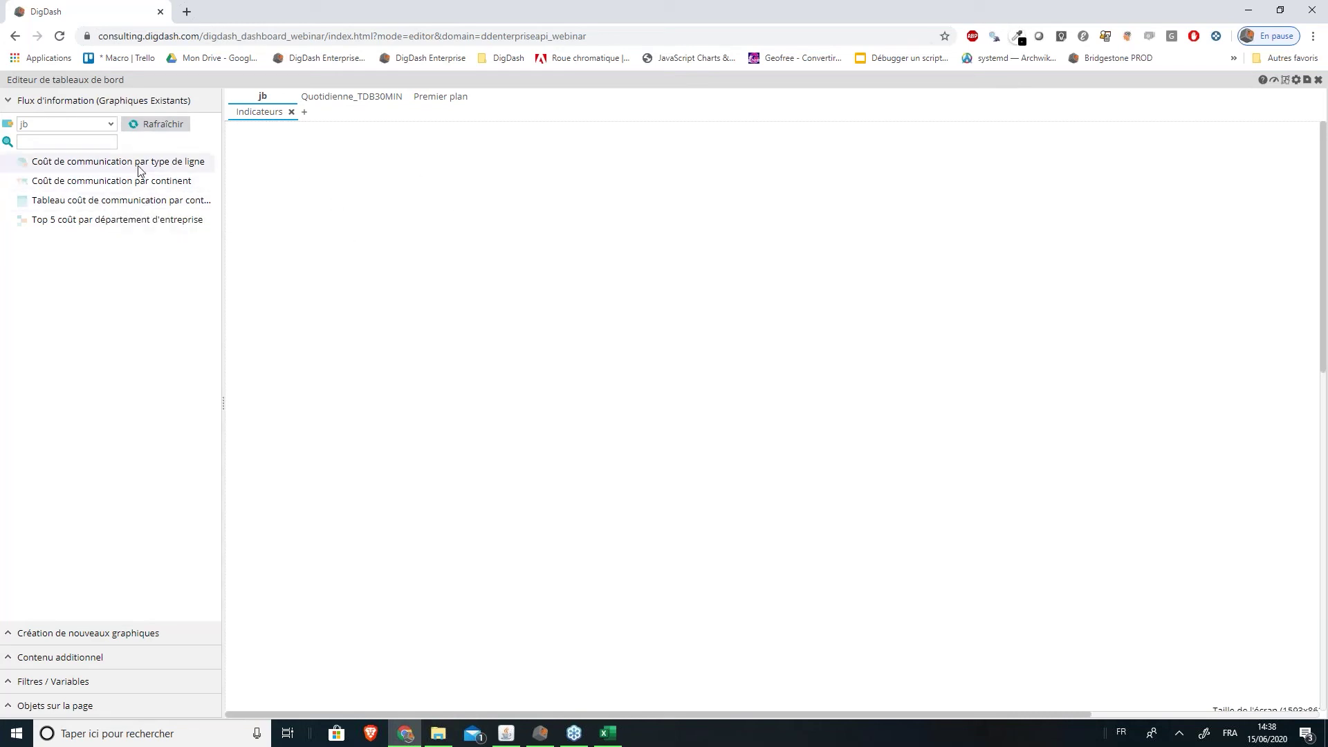
Set the display mode of the Indicateurs page to Proportionnel (%)
right_click(256, 117)
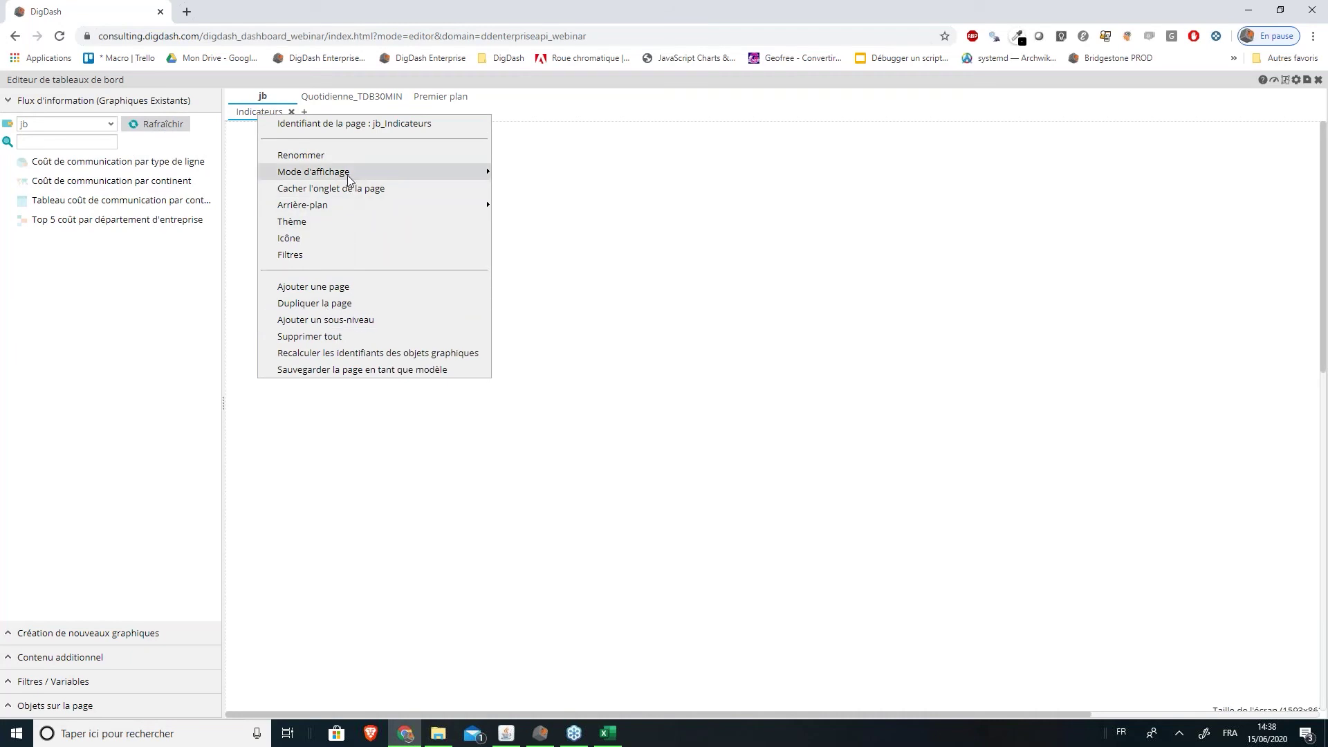
mouse_move(348, 171)
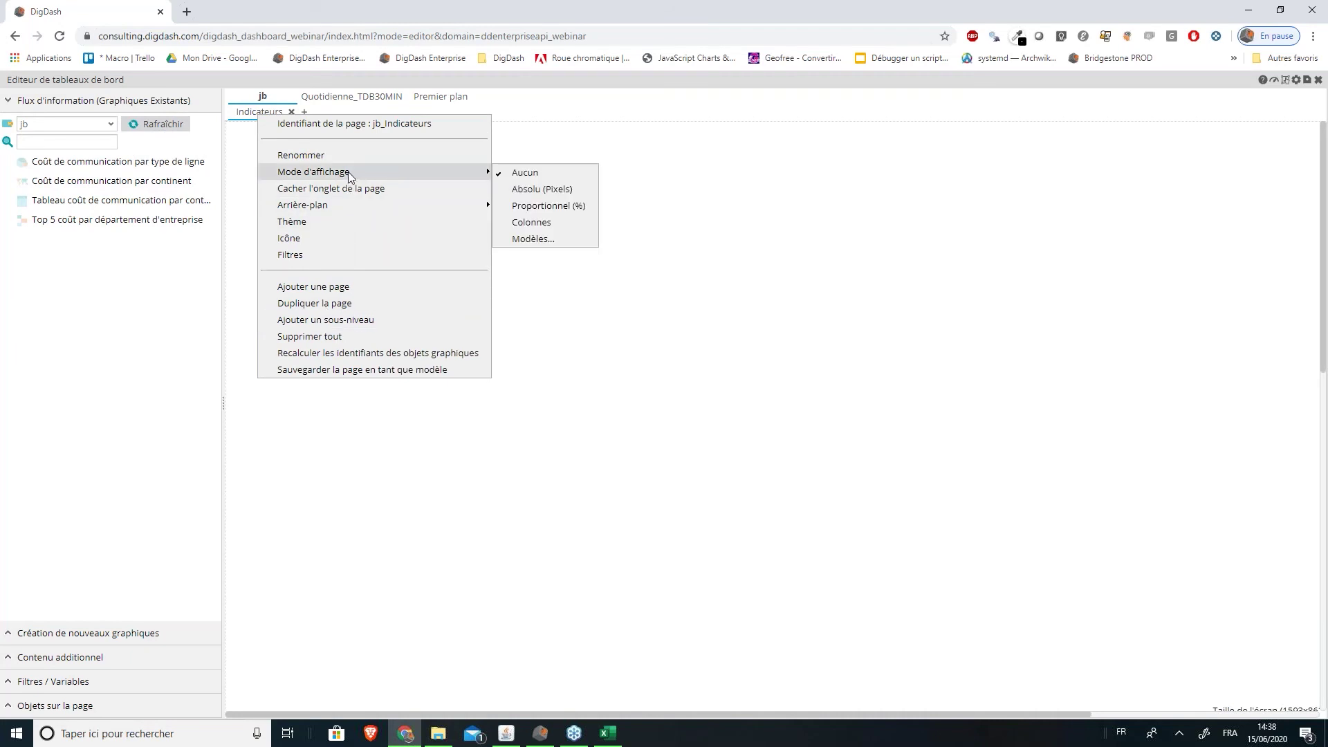
click(537, 207)
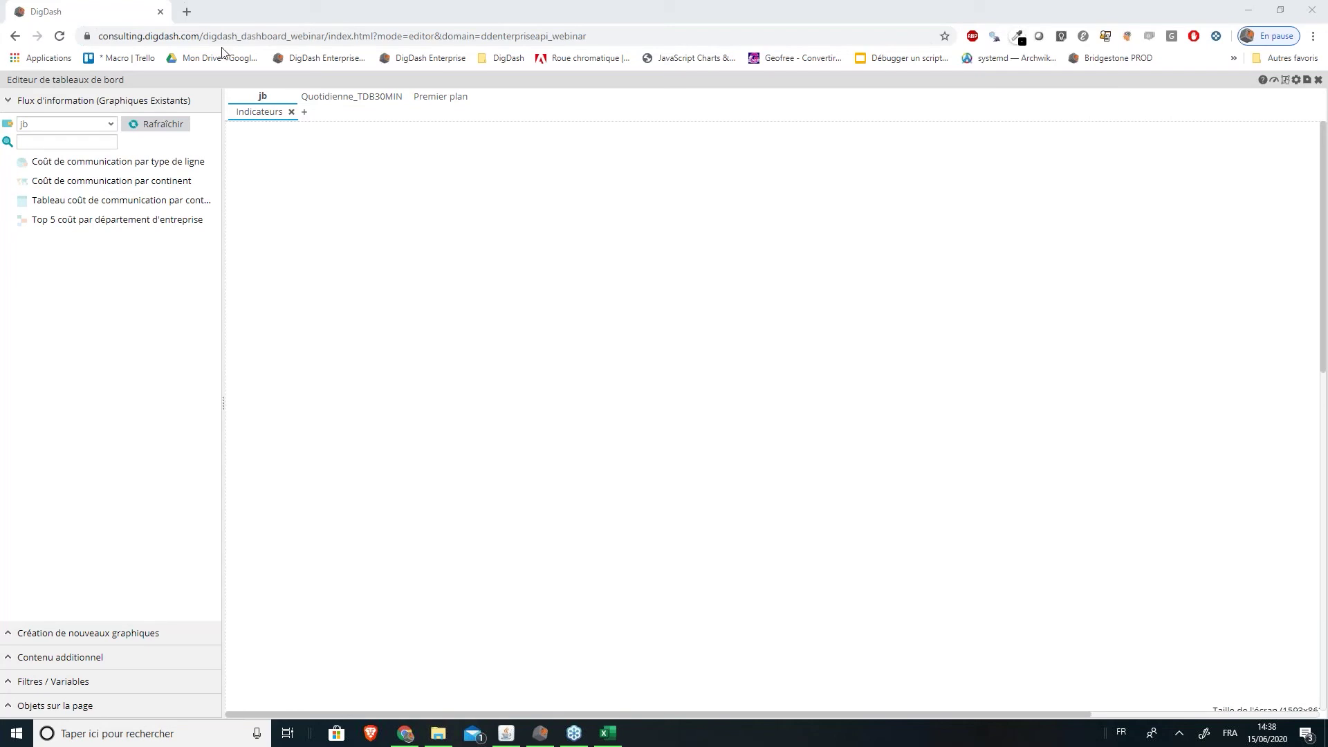
Place the Coût de communication par type de ligne pie and par continent map on the page, enlarging the map in the upper-left area
drag(41, 166, 302, 174)
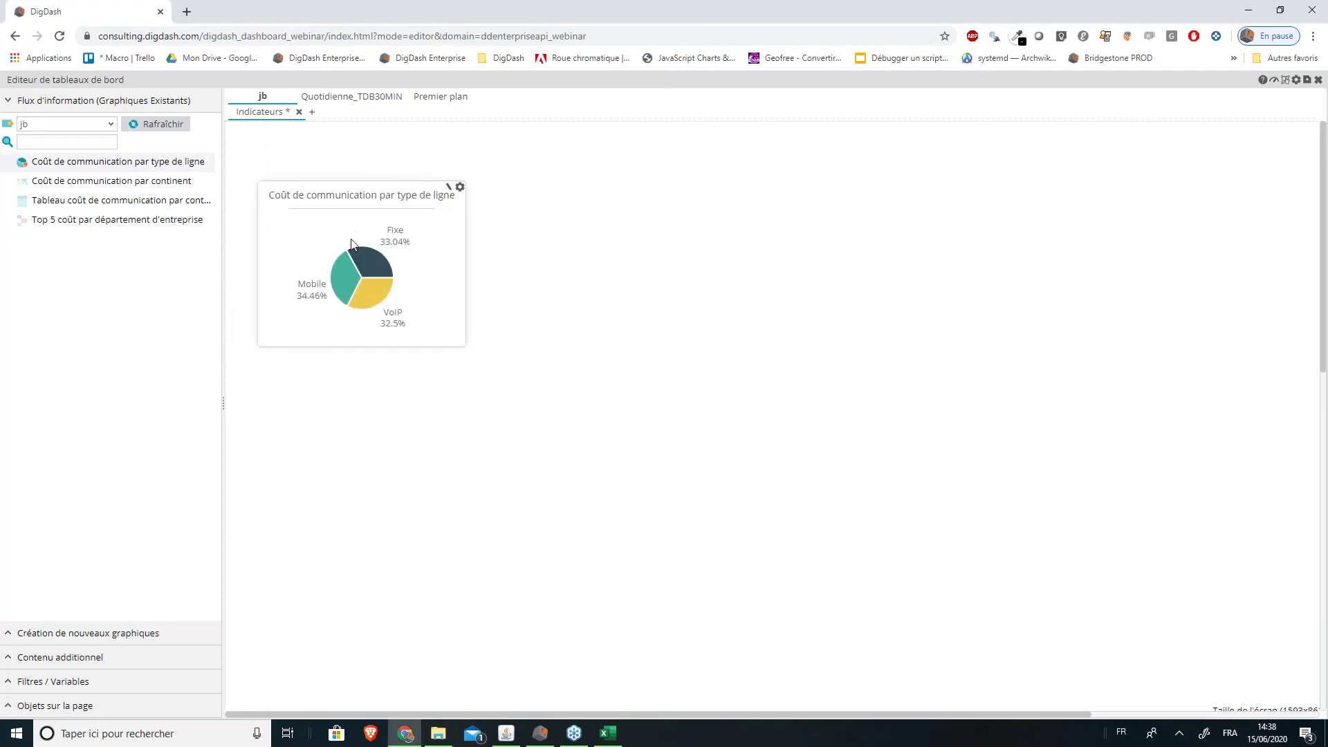
drag(104, 181, 513, 190)
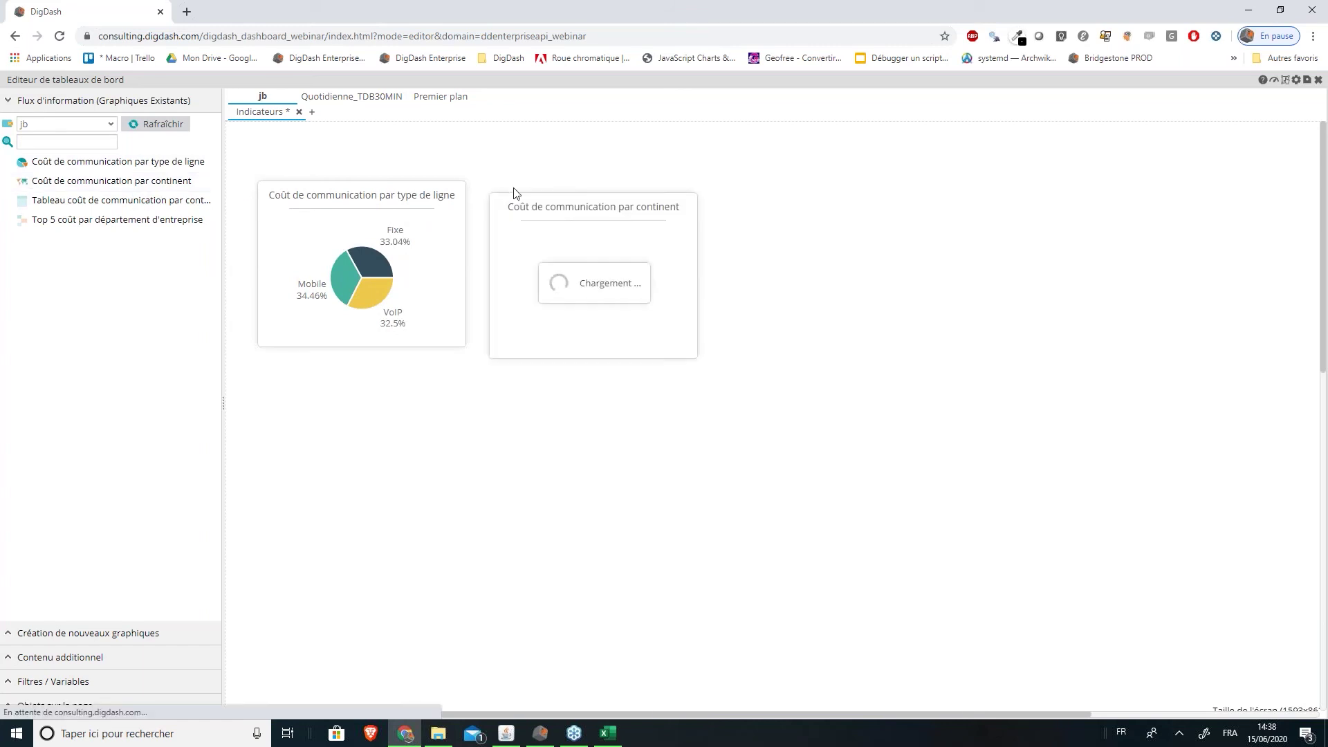
drag(581, 273, 417, 405)
drag(357, 229, 909, 223)
drag(371, 410, 302, 251)
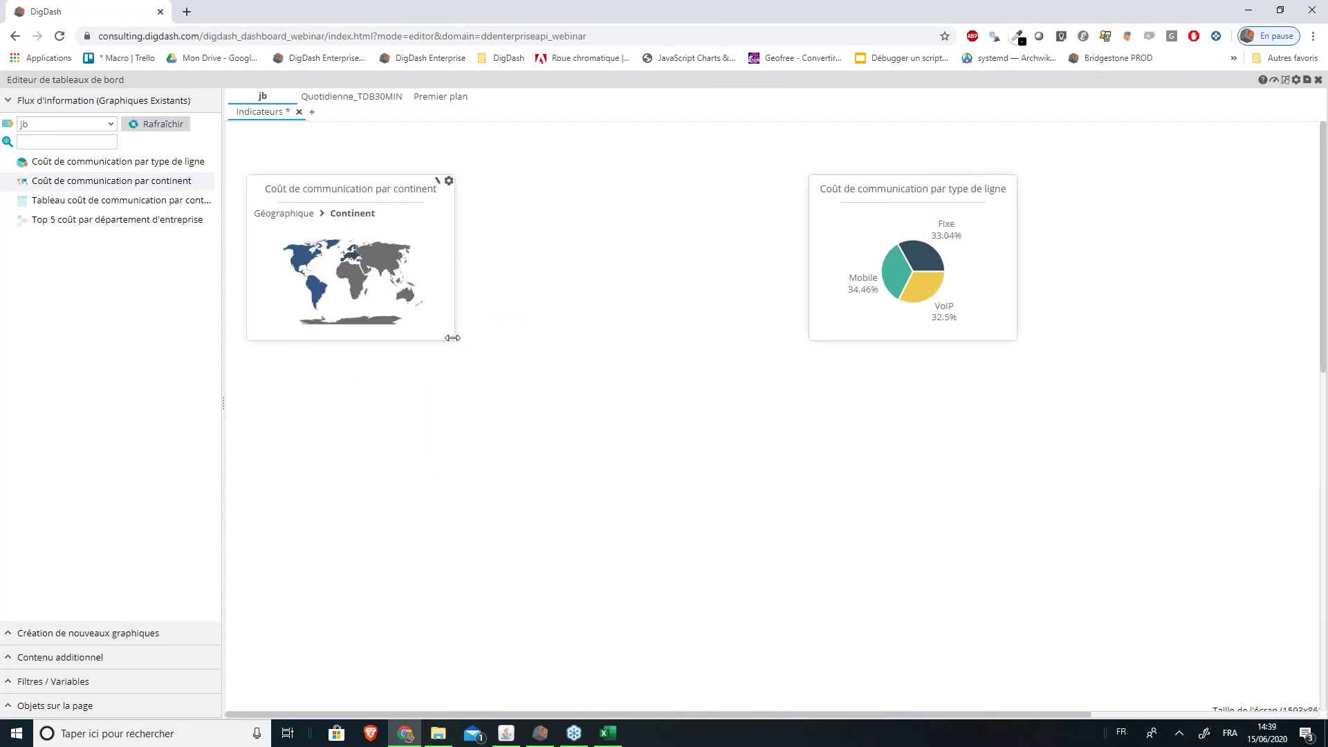
drag(452, 339, 642, 692)
Add the Top 5 coût par département d'entreprise bar chart to the right of the map, widen it and move the pie below it
drag(934, 311, 901, 525)
drag(76, 219, 635, 208)
drag(706, 250, 742, 218)
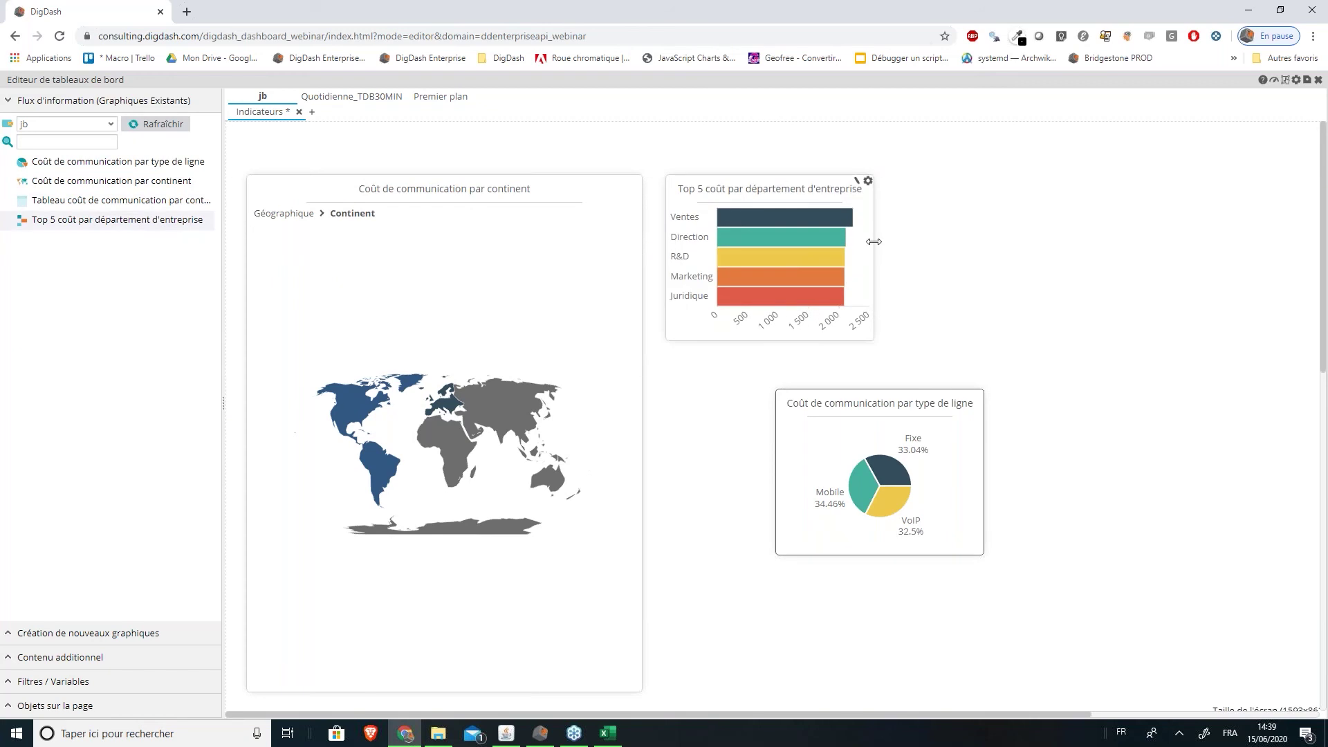
drag(874, 241, 1230, 282)
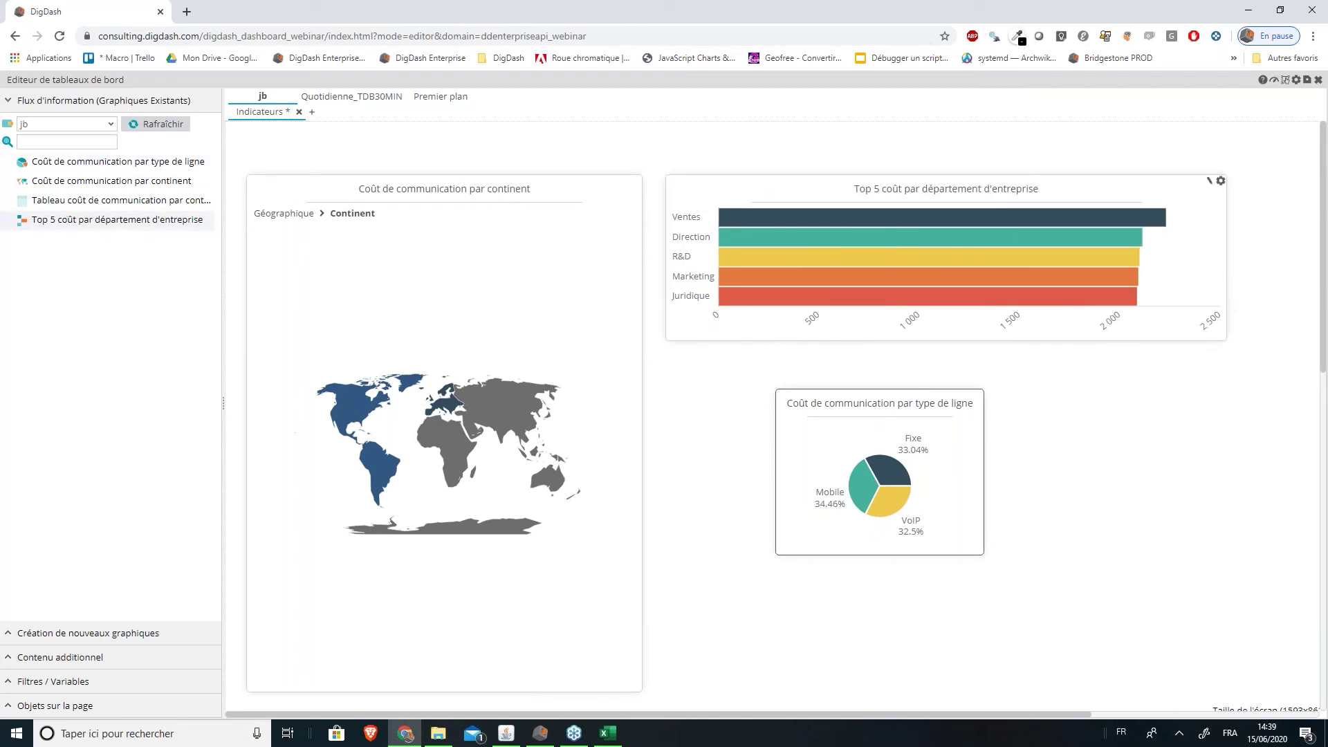
Enlarge the pie chart under the bar chart, align its edges with the bar chart and the map, and save the page
drag(902, 414, 782, 479)
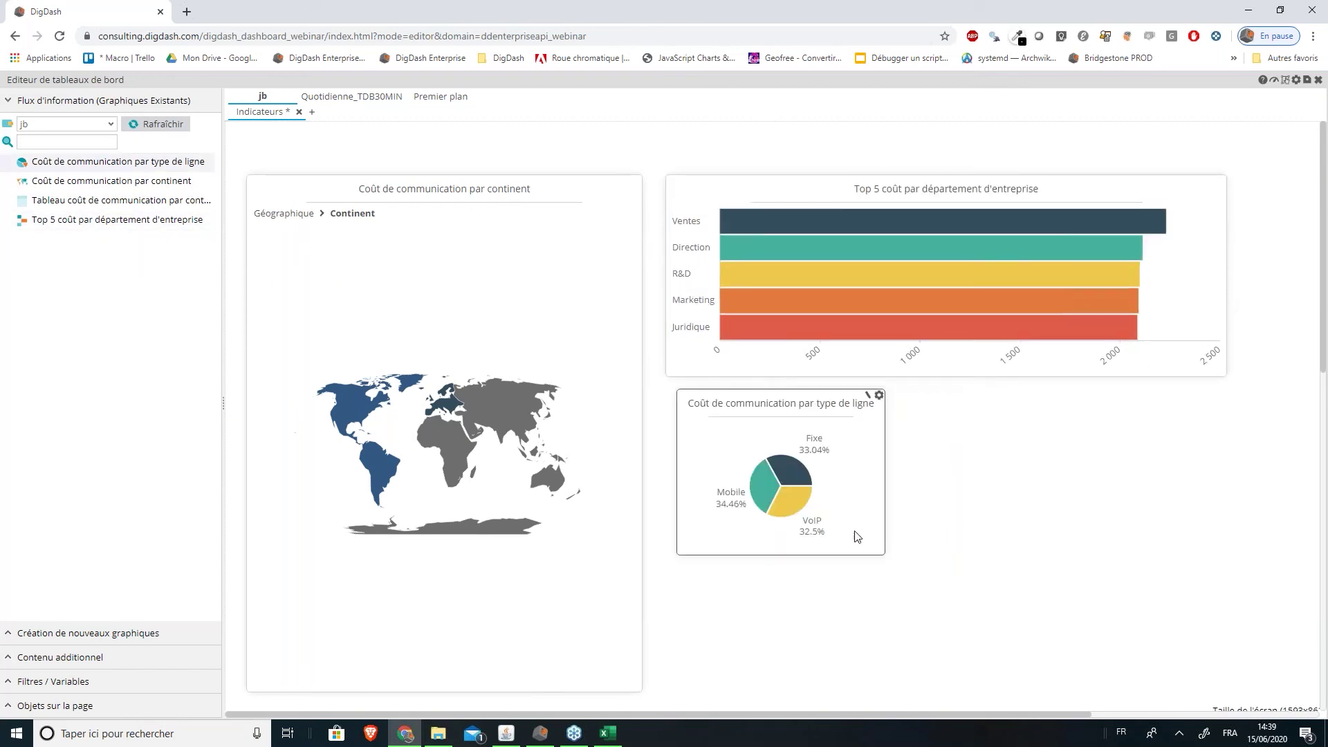
drag(886, 555, 1228, 692)
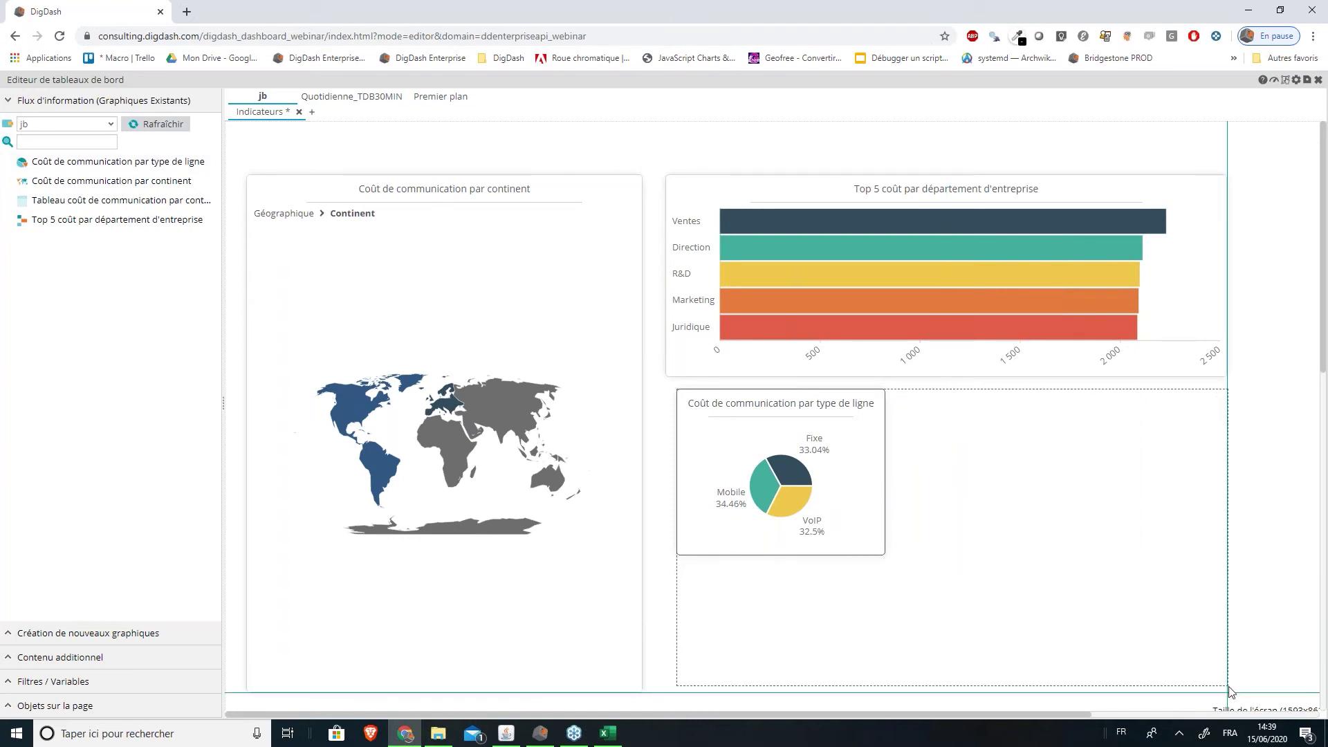
scroll(1023, 562, down, 1)
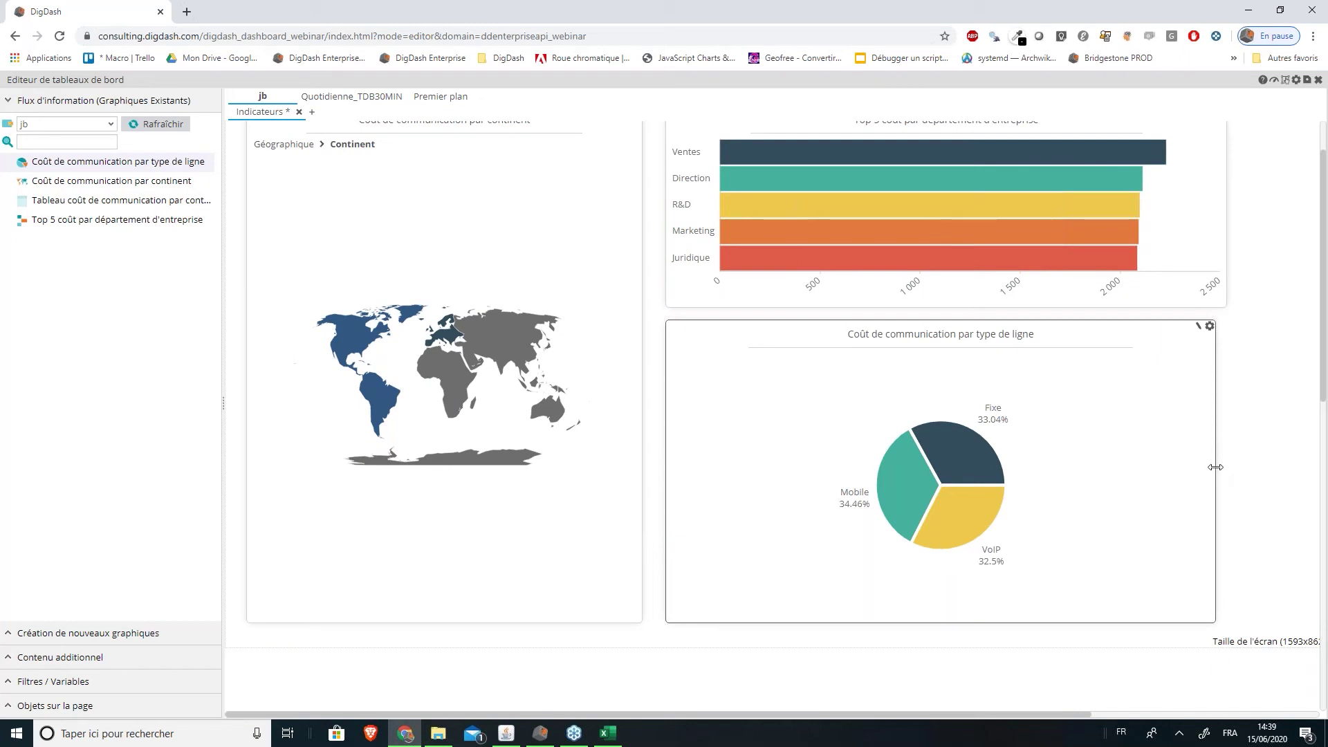
drag(1216, 468, 1227, 469)
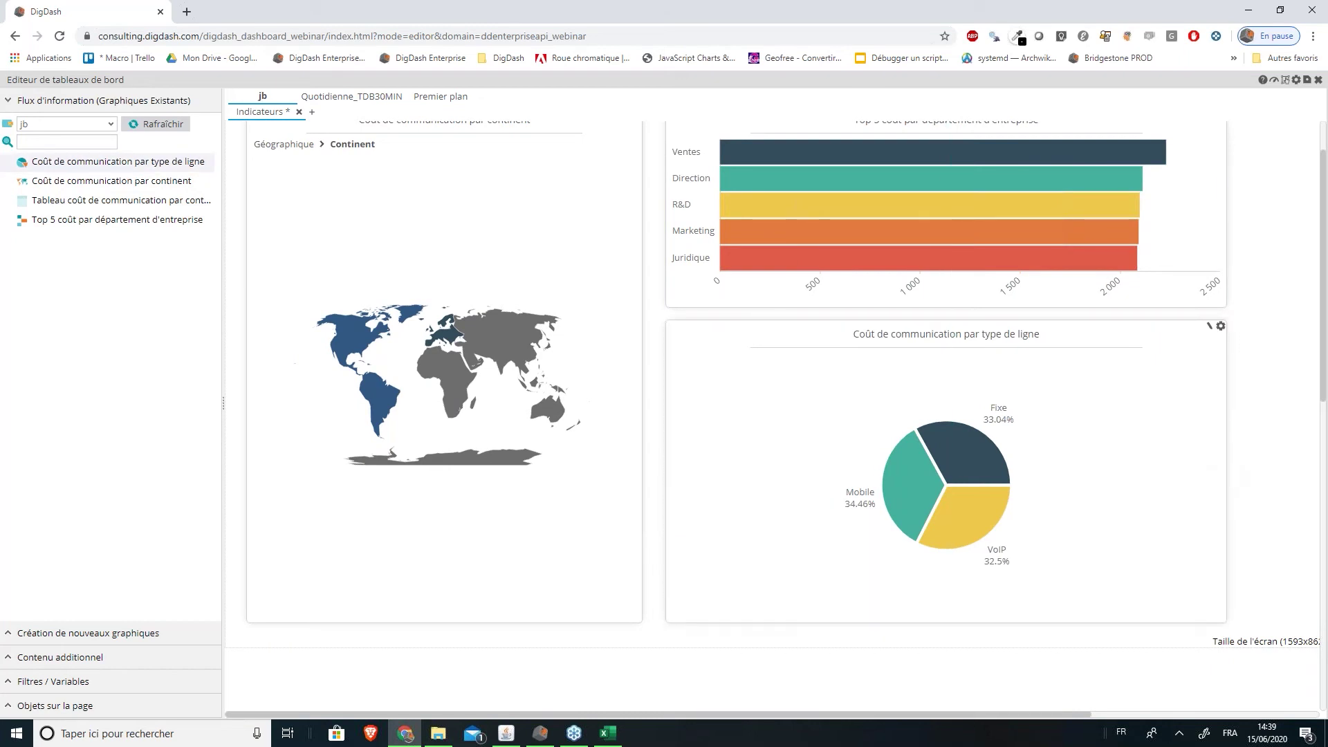
scroll(1264, 441, up, 1)
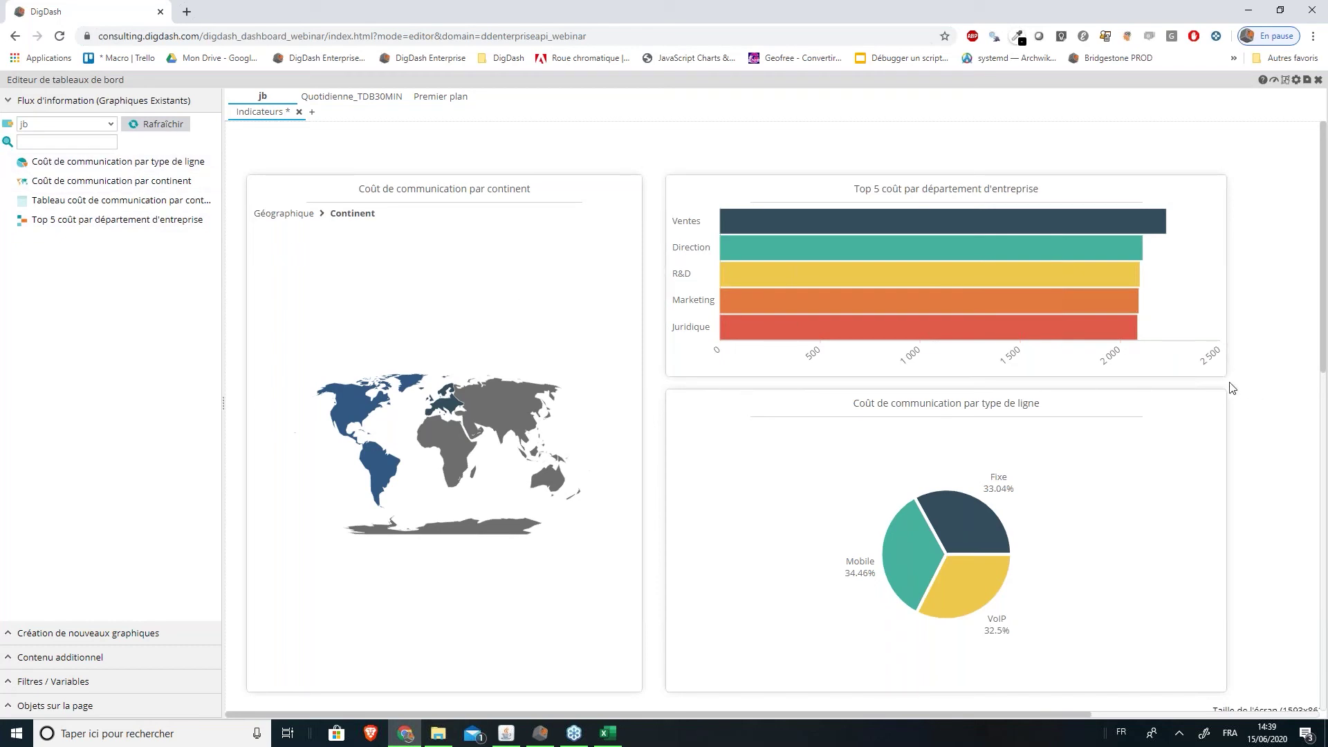
key(ctrl+s)
click(625, 418)
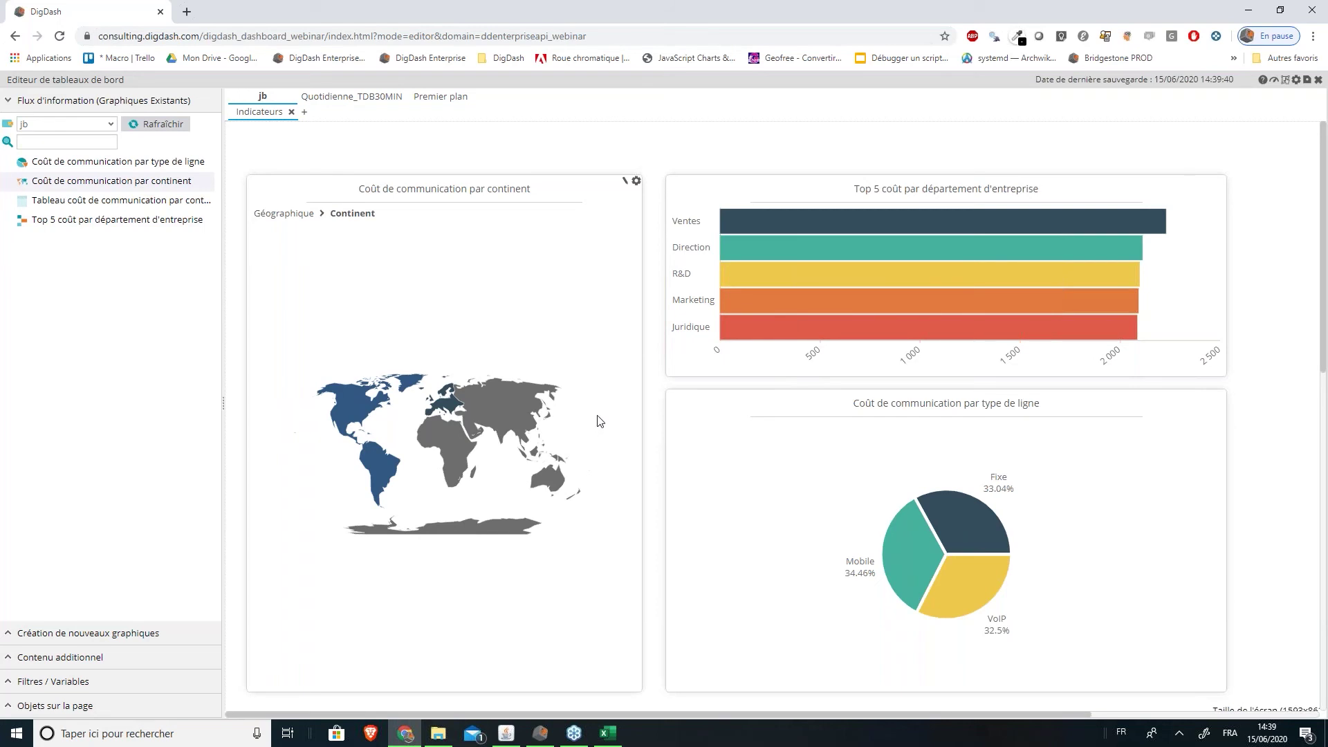
Add a Date filter above the map and set its hierarchy to Date at the Année level
click(62, 684)
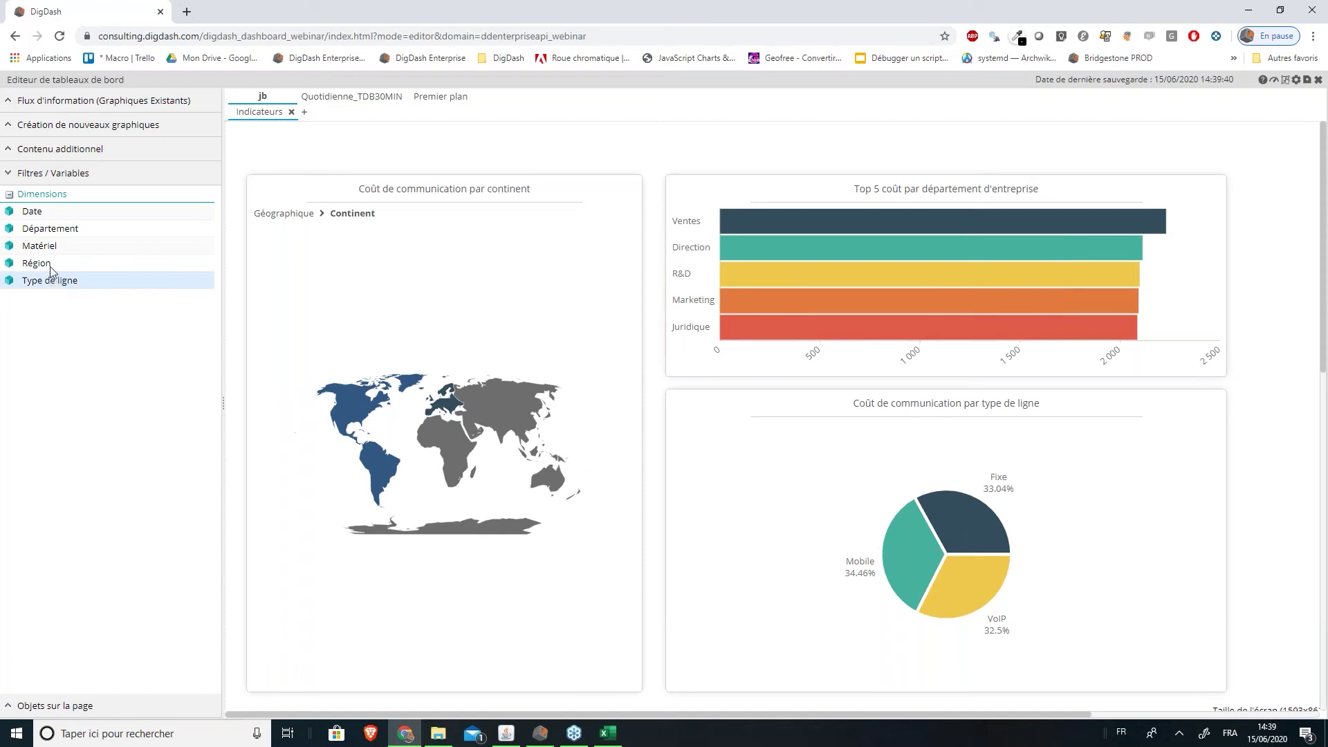
drag(31, 220, 319, 143)
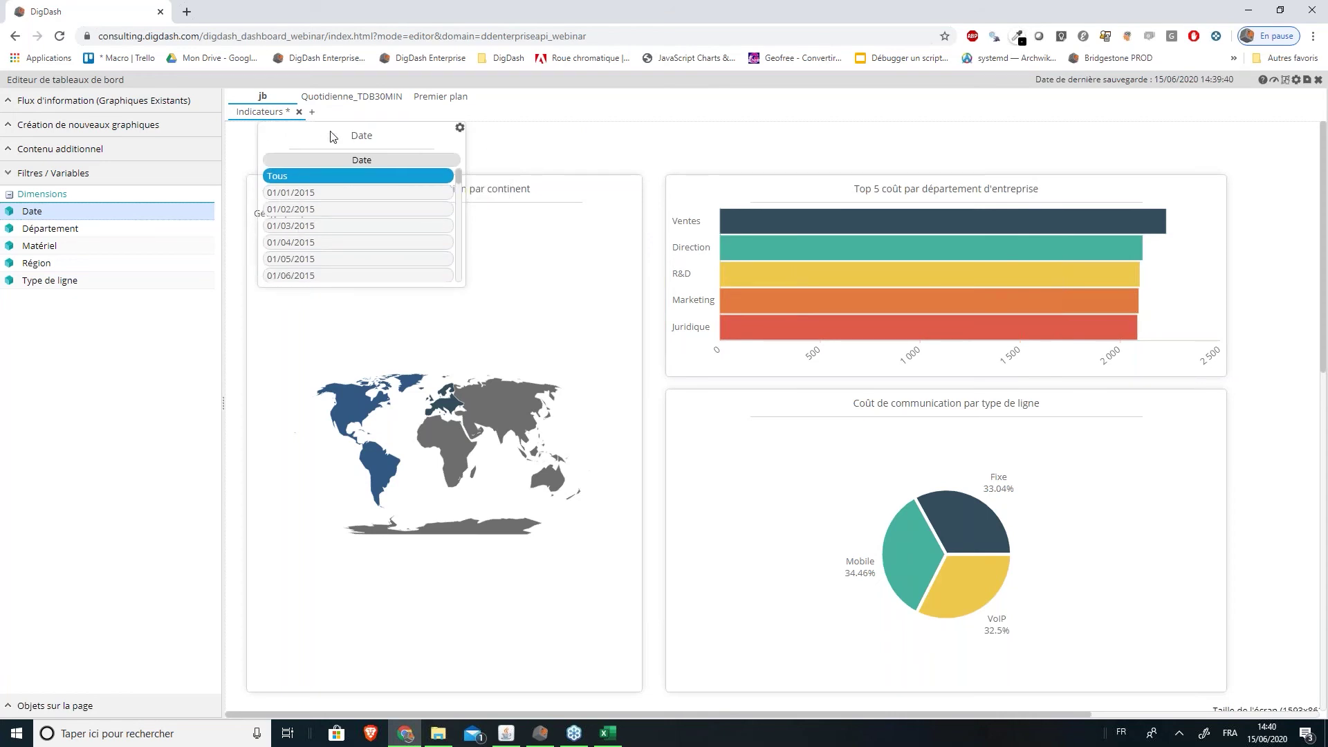
click(460, 127)
click(494, 149)
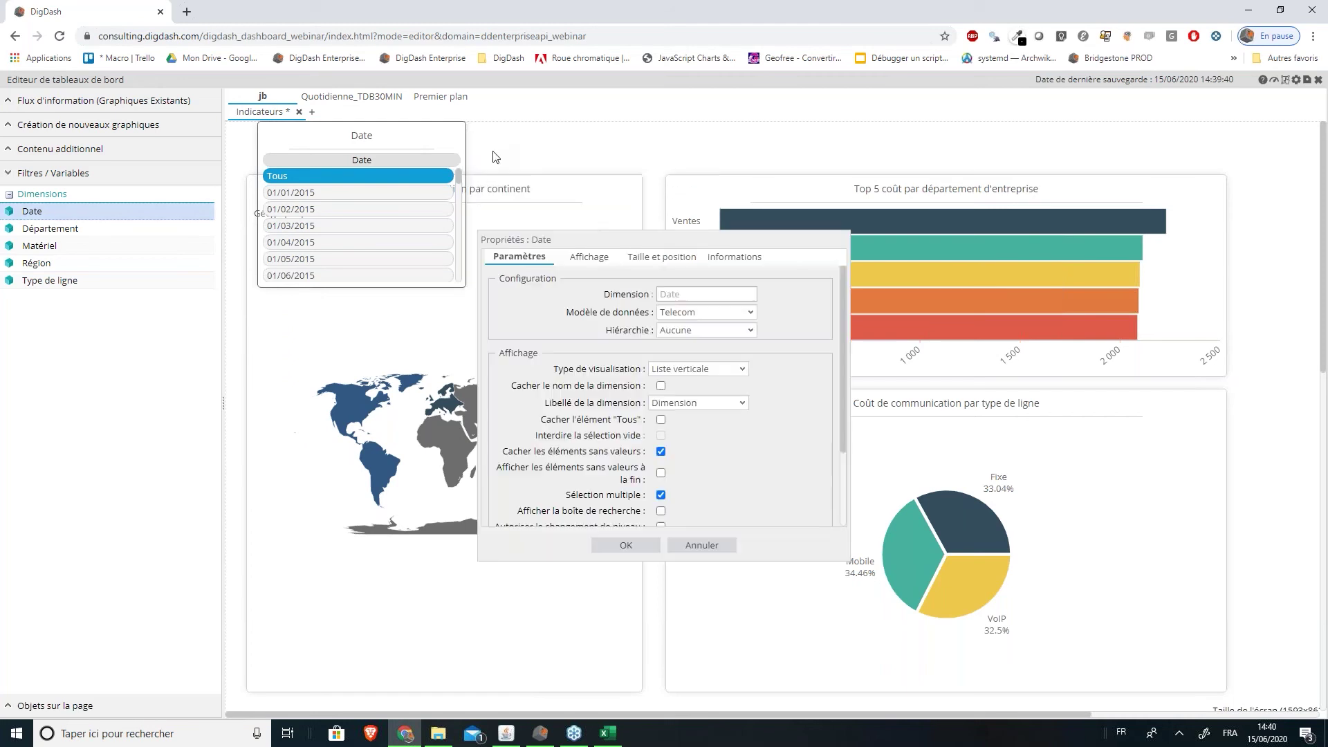
click(694, 330)
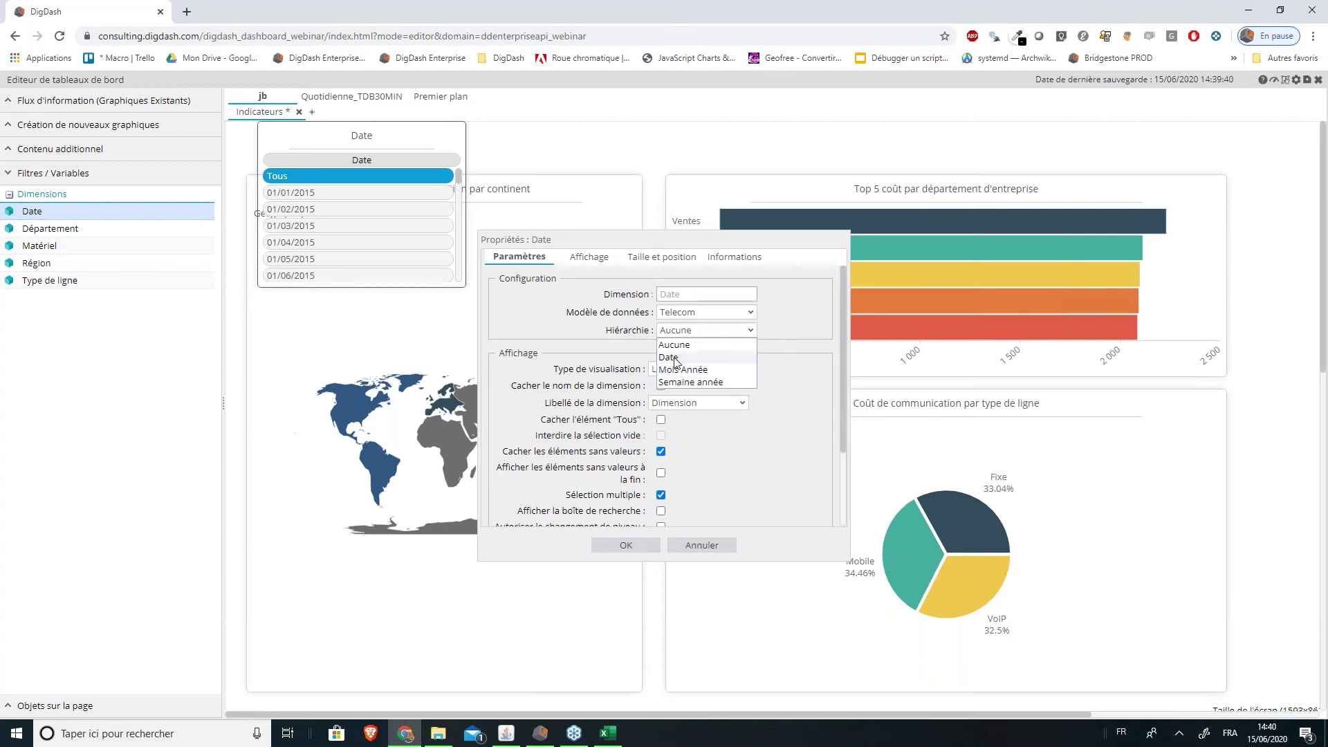
click(675, 358)
click(705, 348)
click(692, 402)
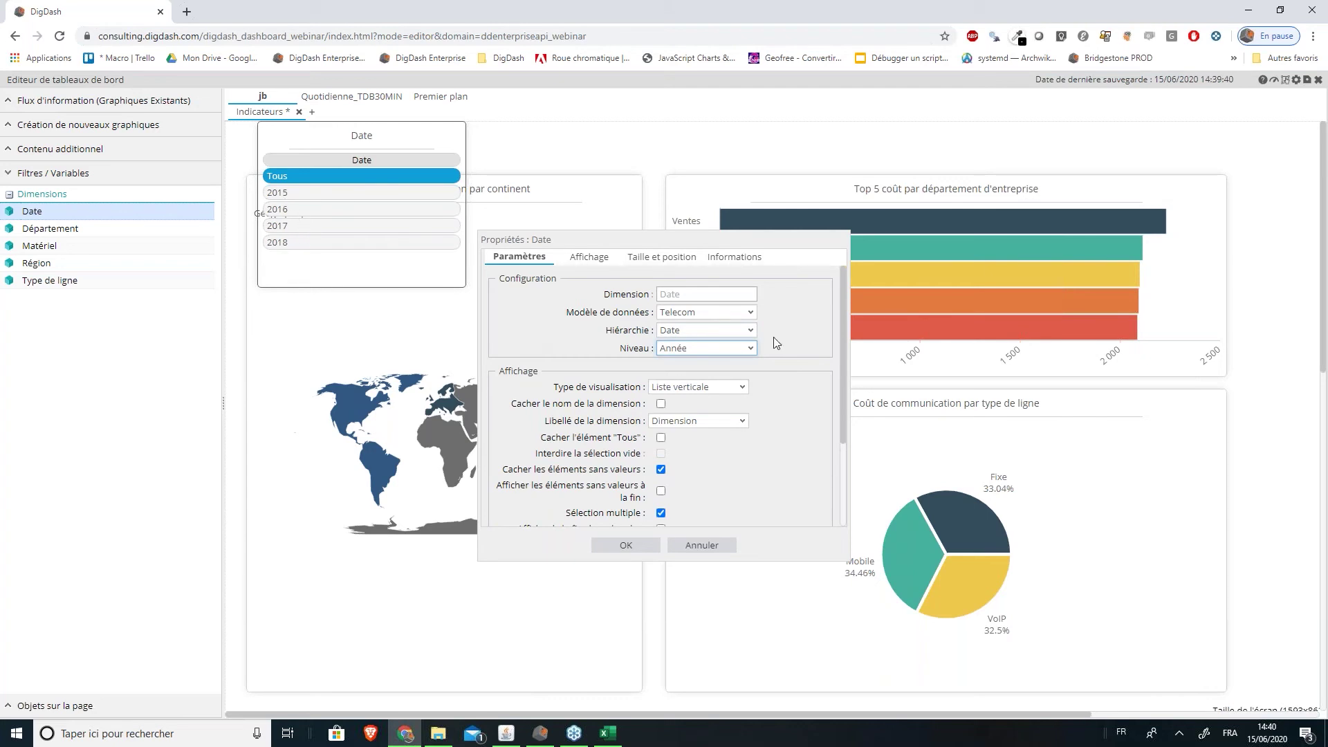
Display the Date filter as a Liste horizontale and hide its dimension name
click(701, 391)
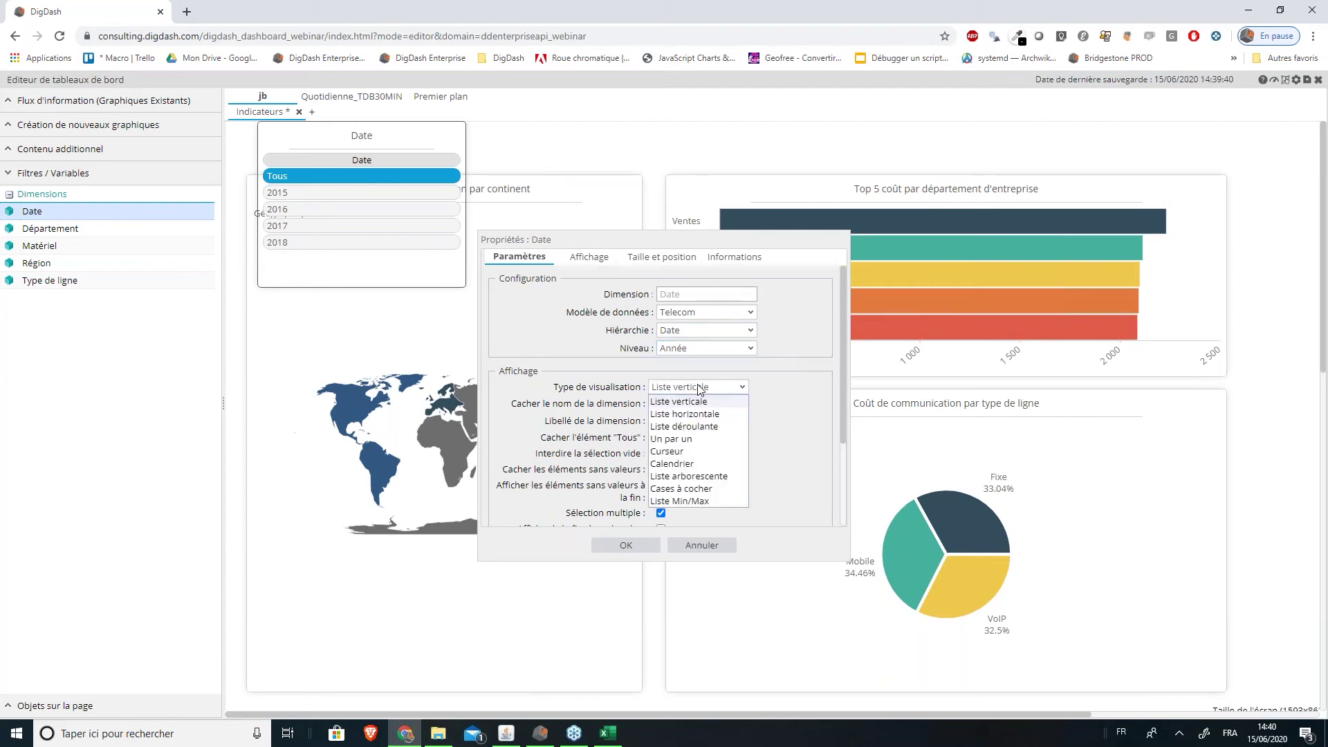
click(683, 415)
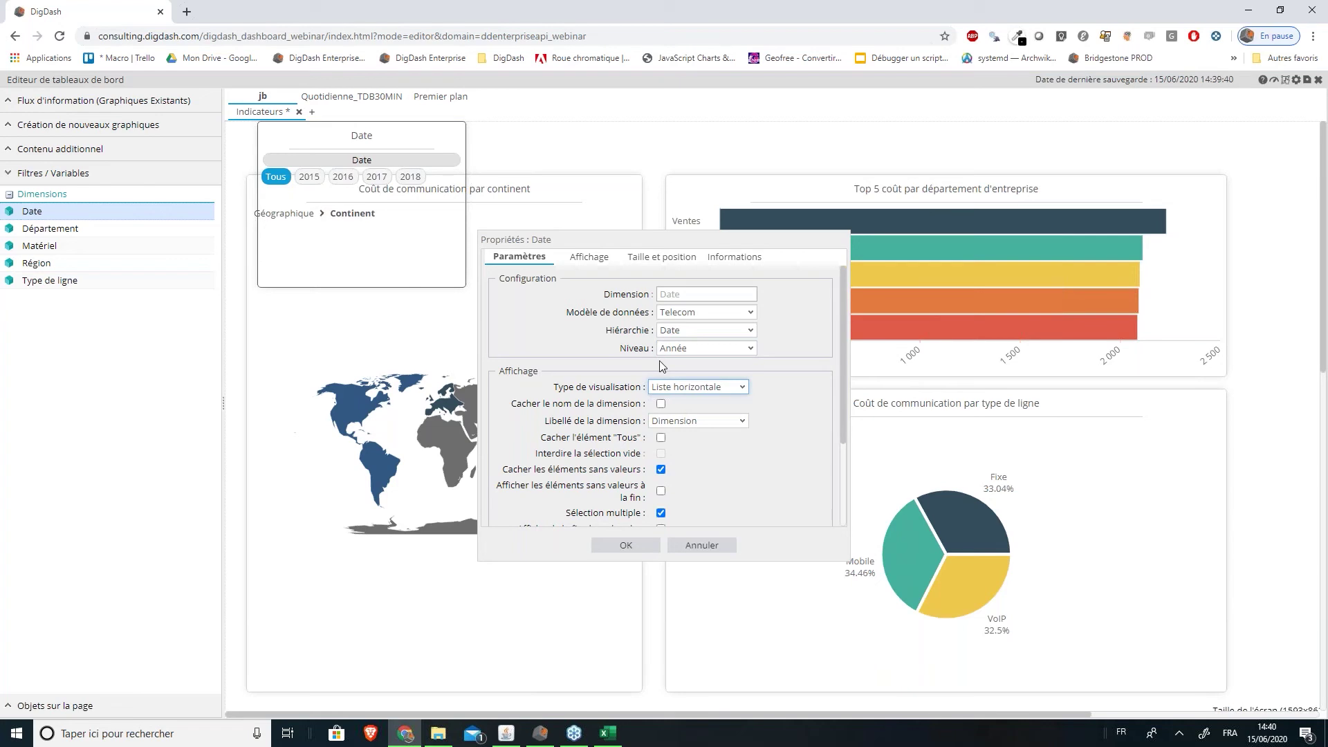
click(662, 404)
Hide the Date filter's window header, reduce its height to fit above the map and apply the properties
click(587, 258)
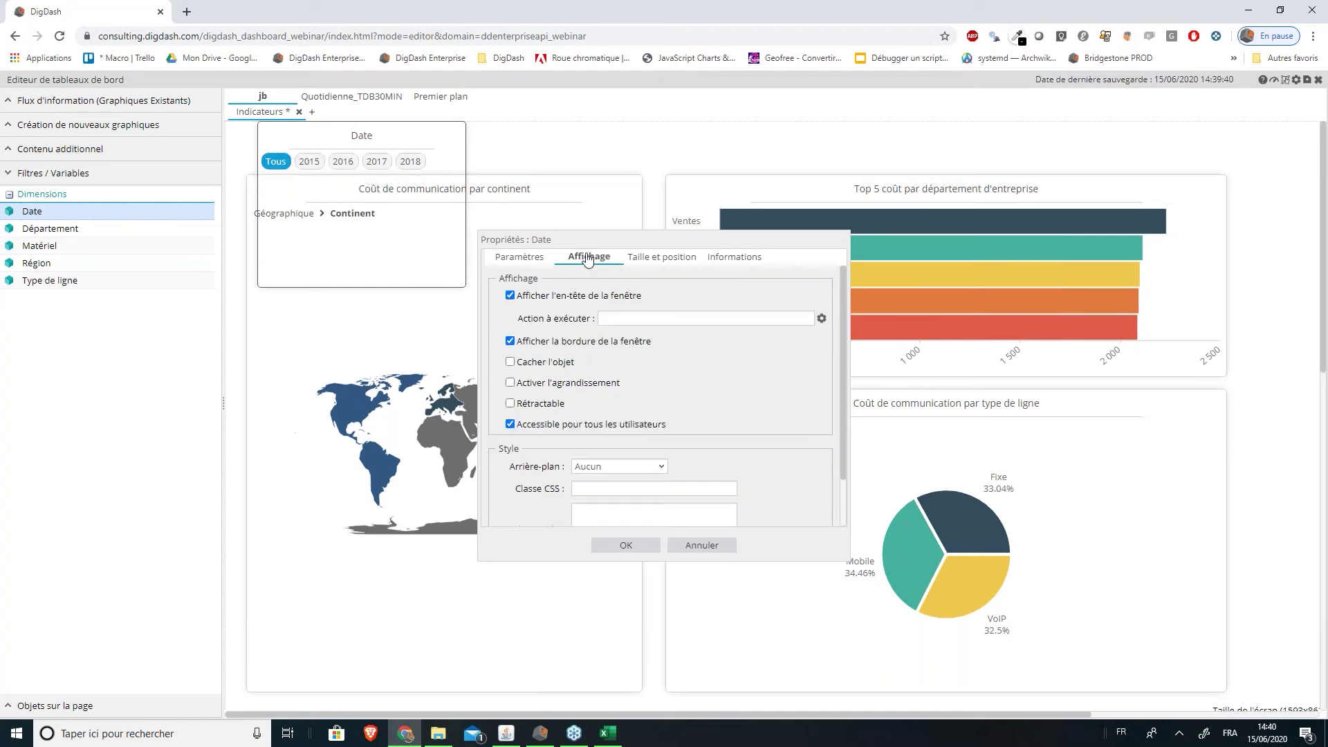
click(553, 298)
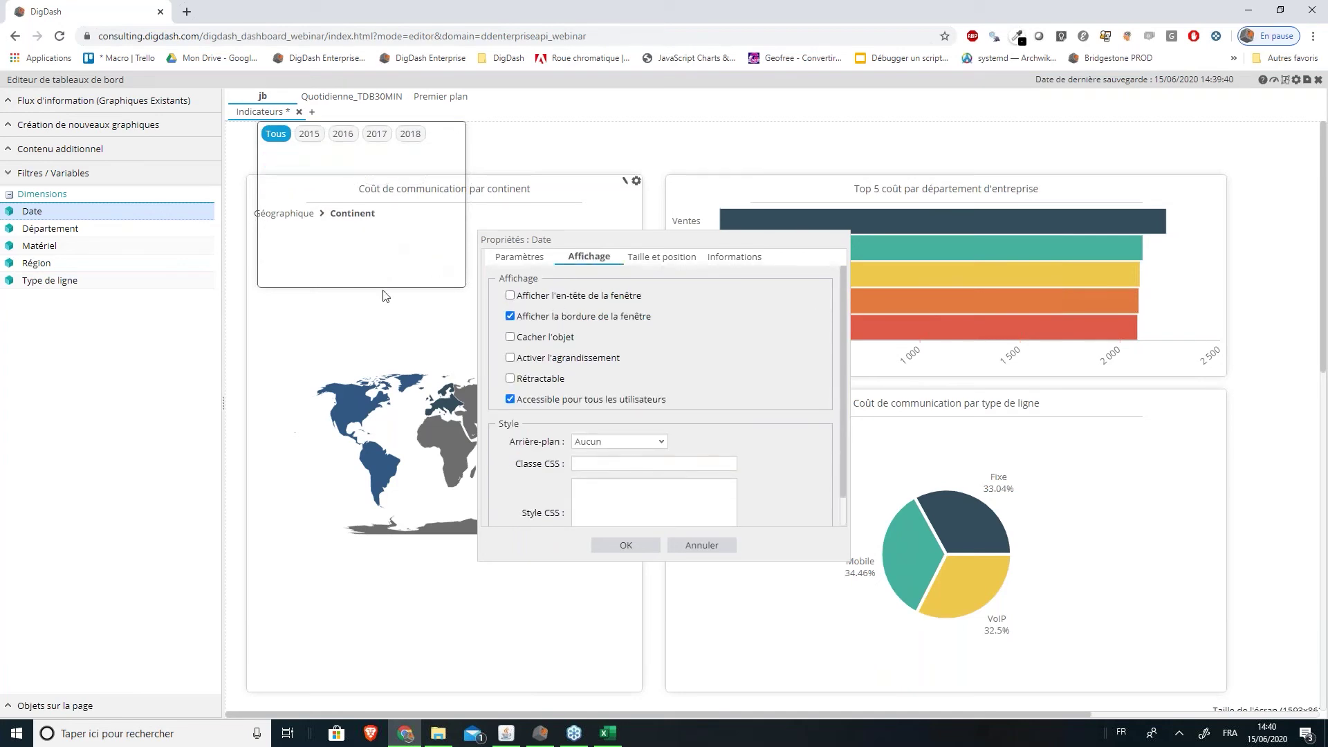
drag(385, 286, 374, 163)
click(607, 548)
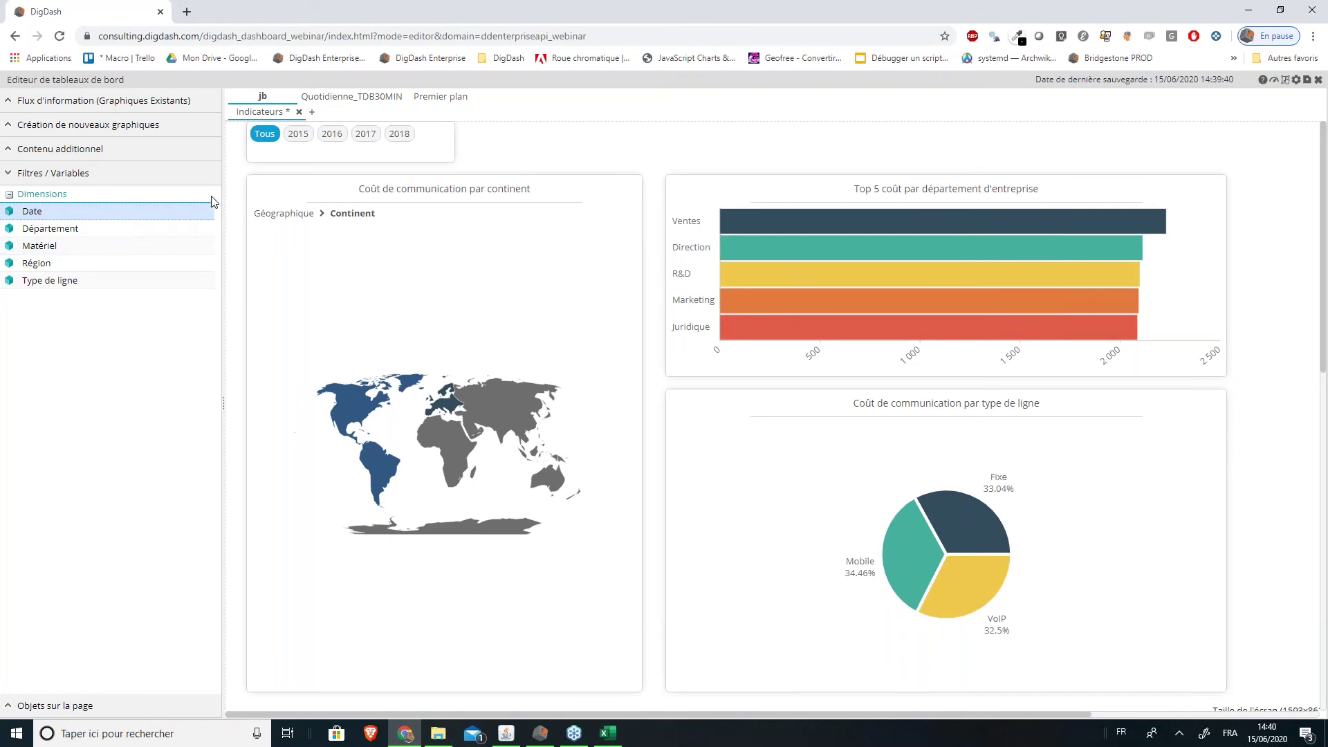
Add a Type de ligne filter to the page beside the Date filter
drag(49, 280, 501, 141)
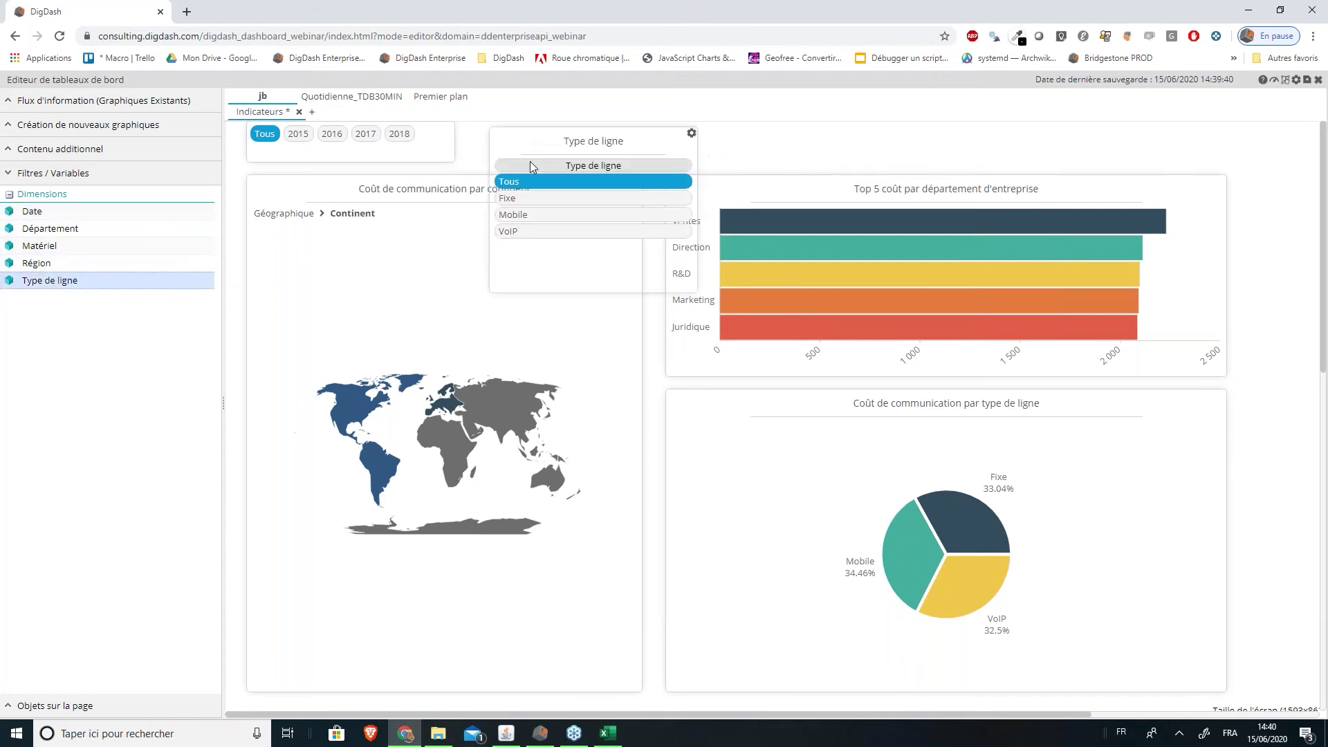
double_click(543, 142)
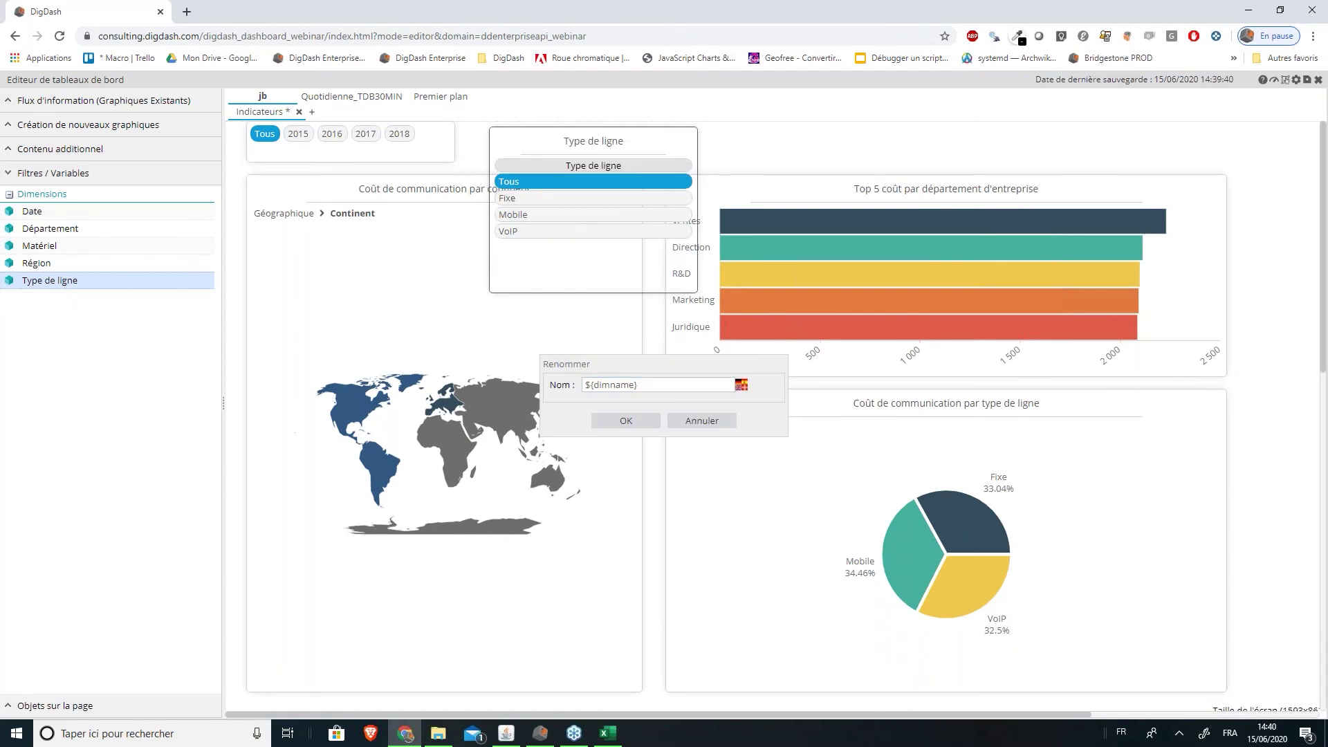
click(692, 420)
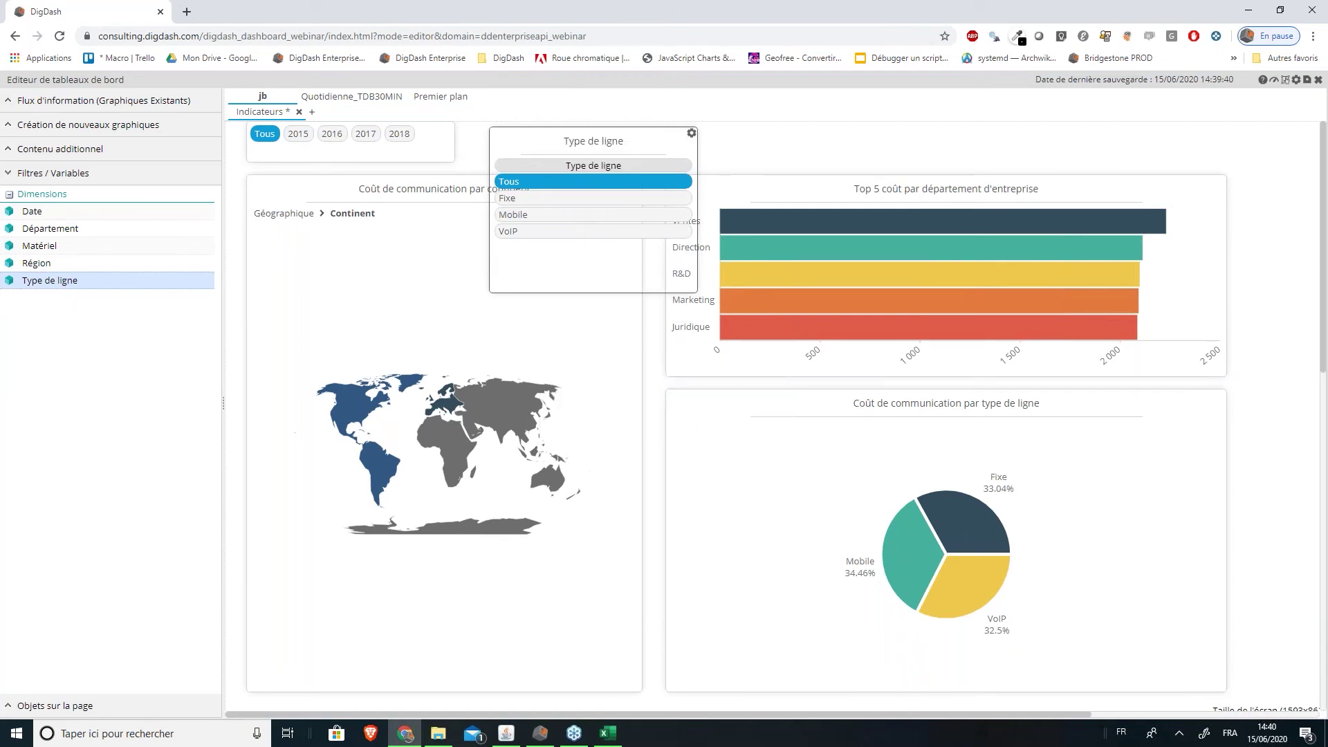
double_click(579, 148)
click(701, 424)
Display the Type de ligne filter as a Liste déroulante with its dimension name hidden
click(691, 136)
click(713, 144)
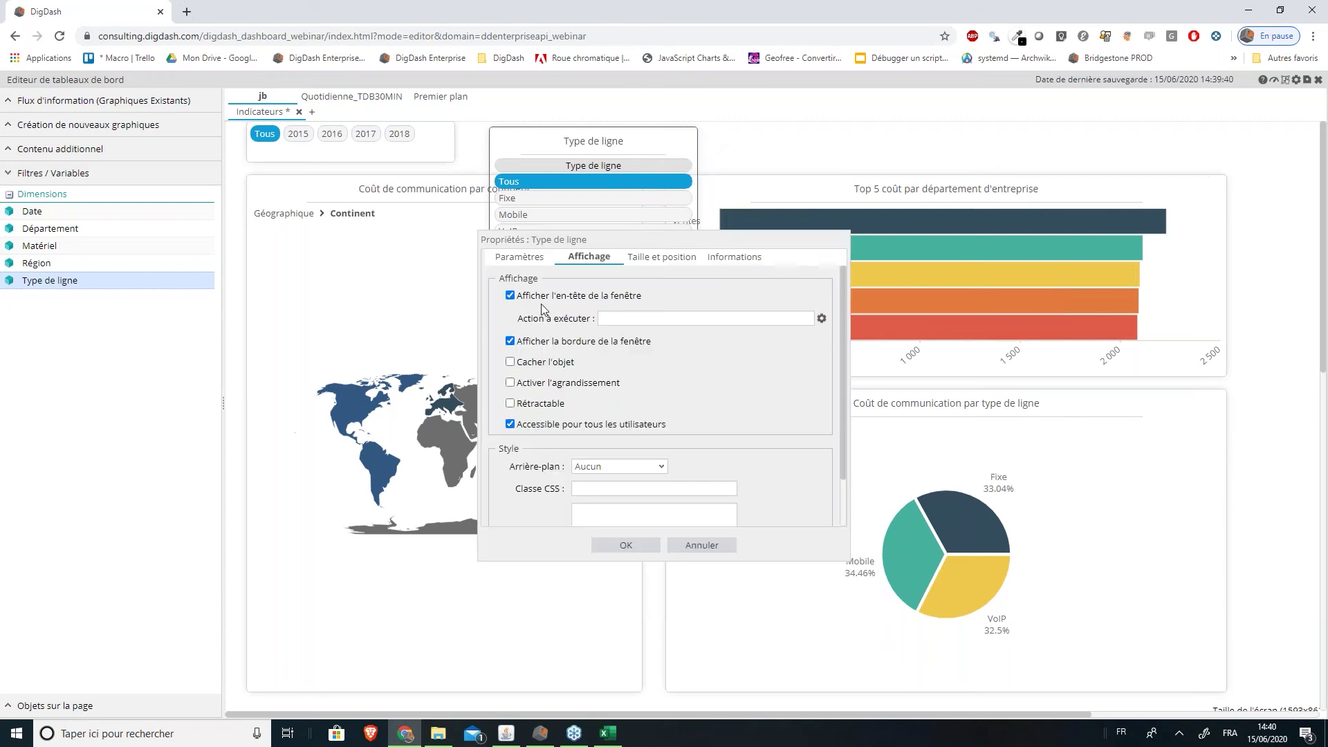
click(531, 260)
click(684, 351)
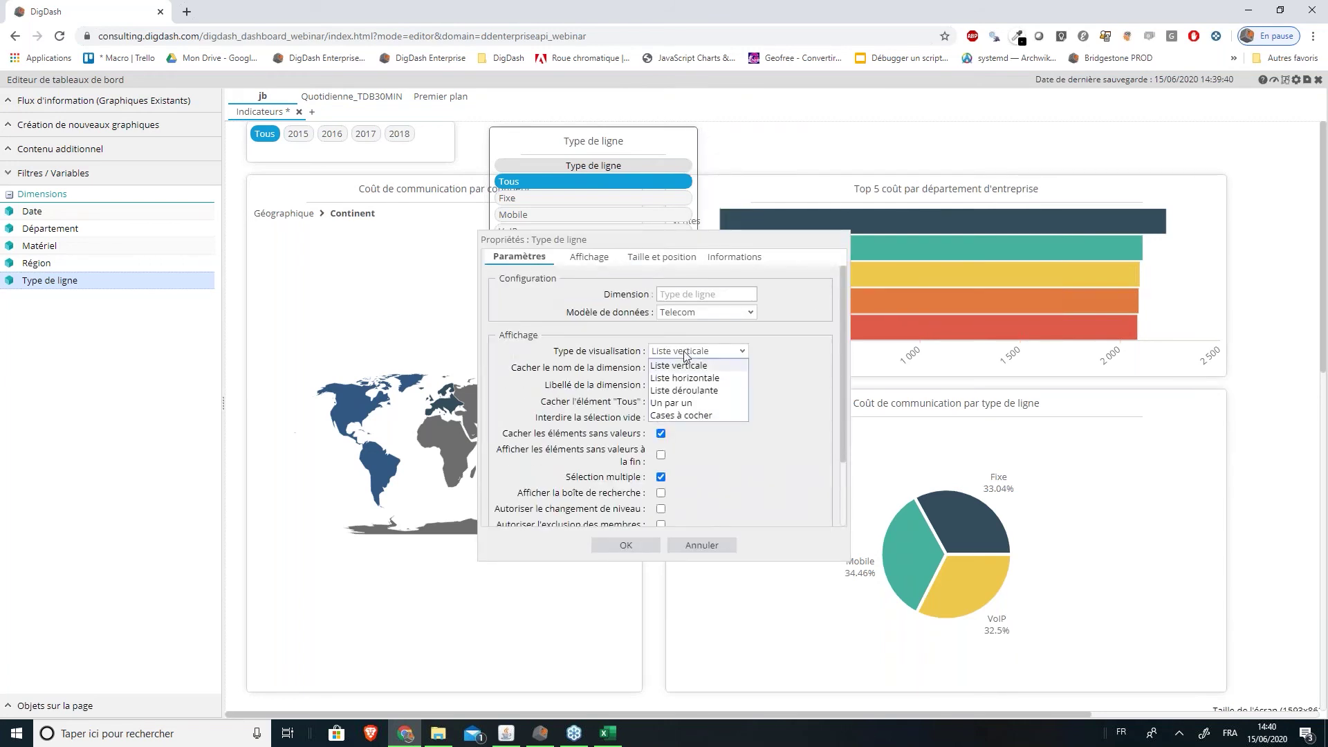
click(687, 391)
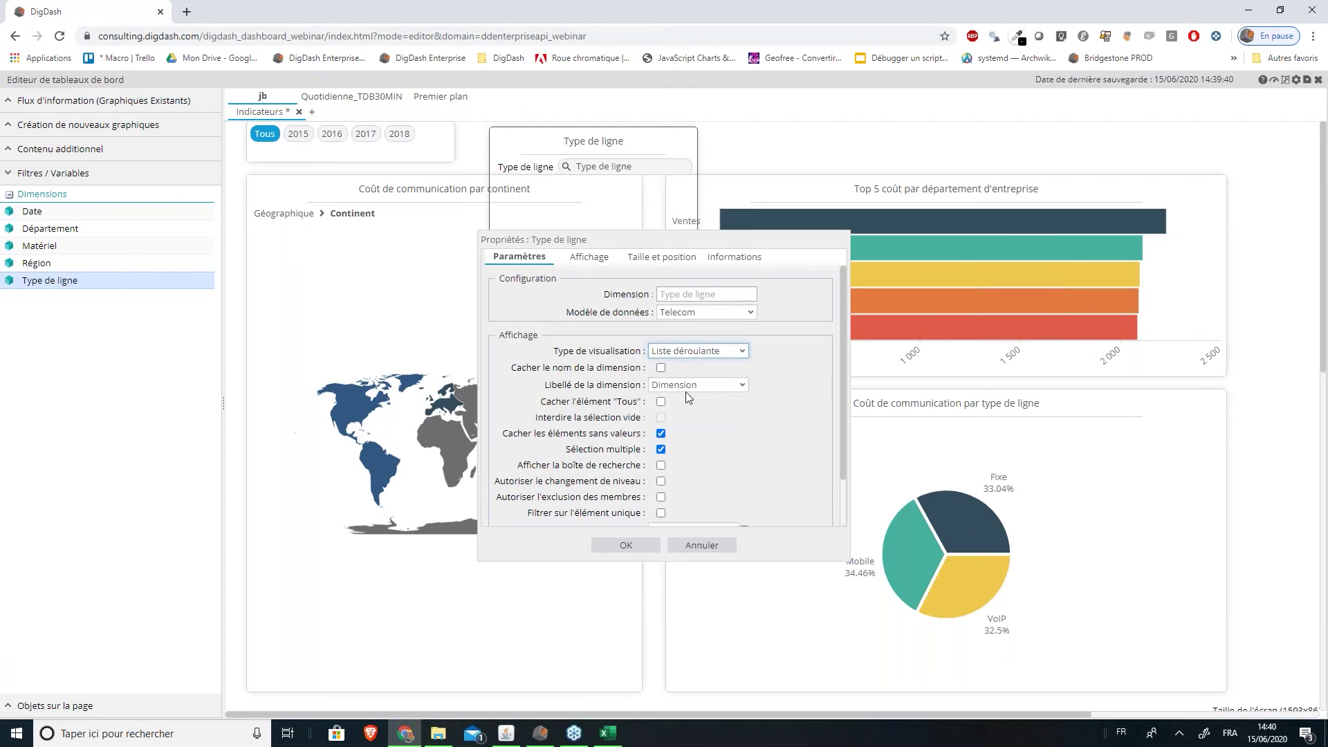
Hide the Type de ligne filter's window header and remove the window border from both the Date and Type de ligne filters
click(592, 260)
drag(551, 297, 539, 297)
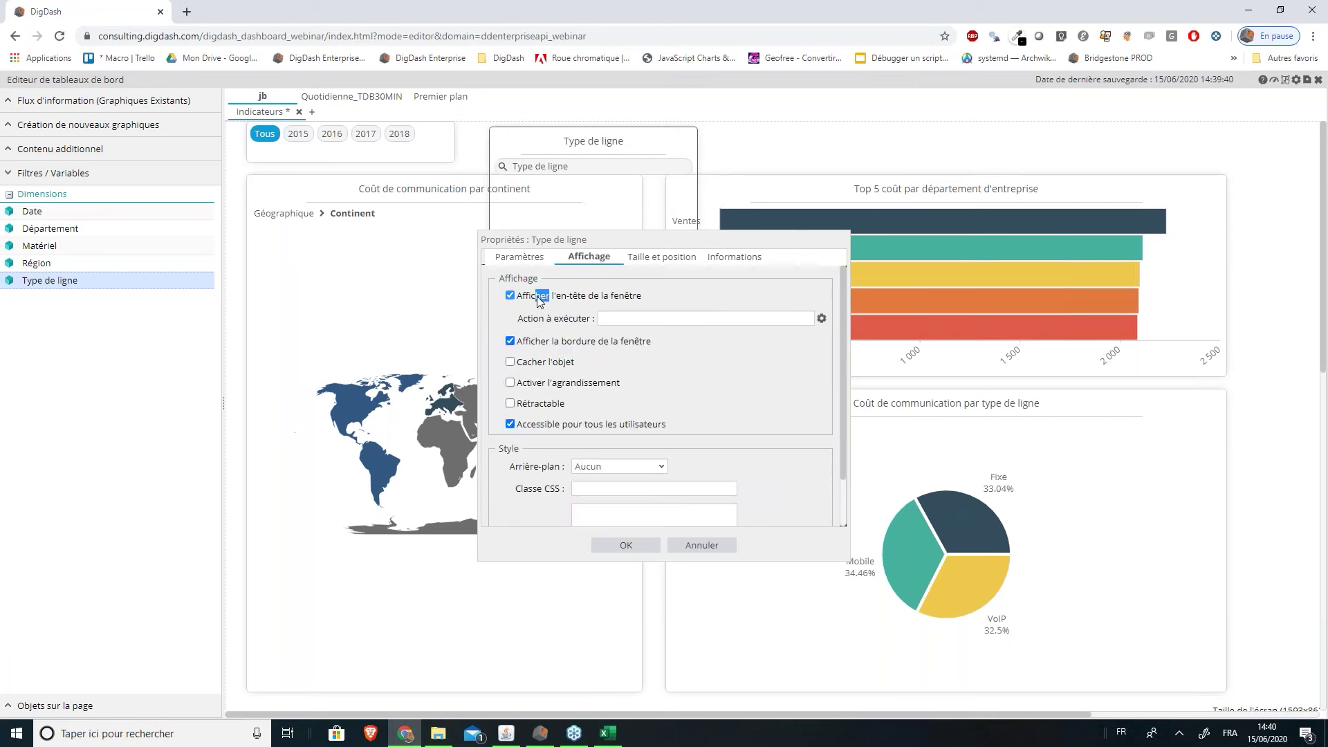
click(539, 299)
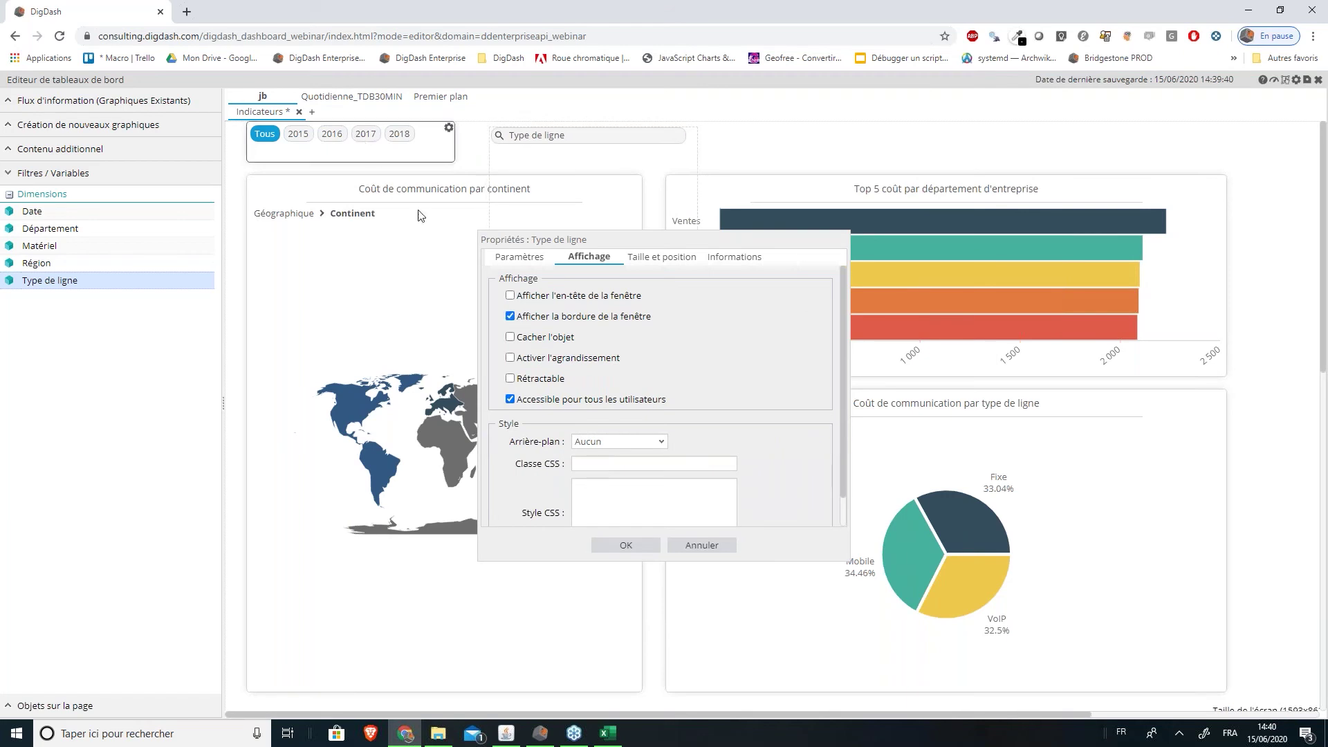
click(510, 316)
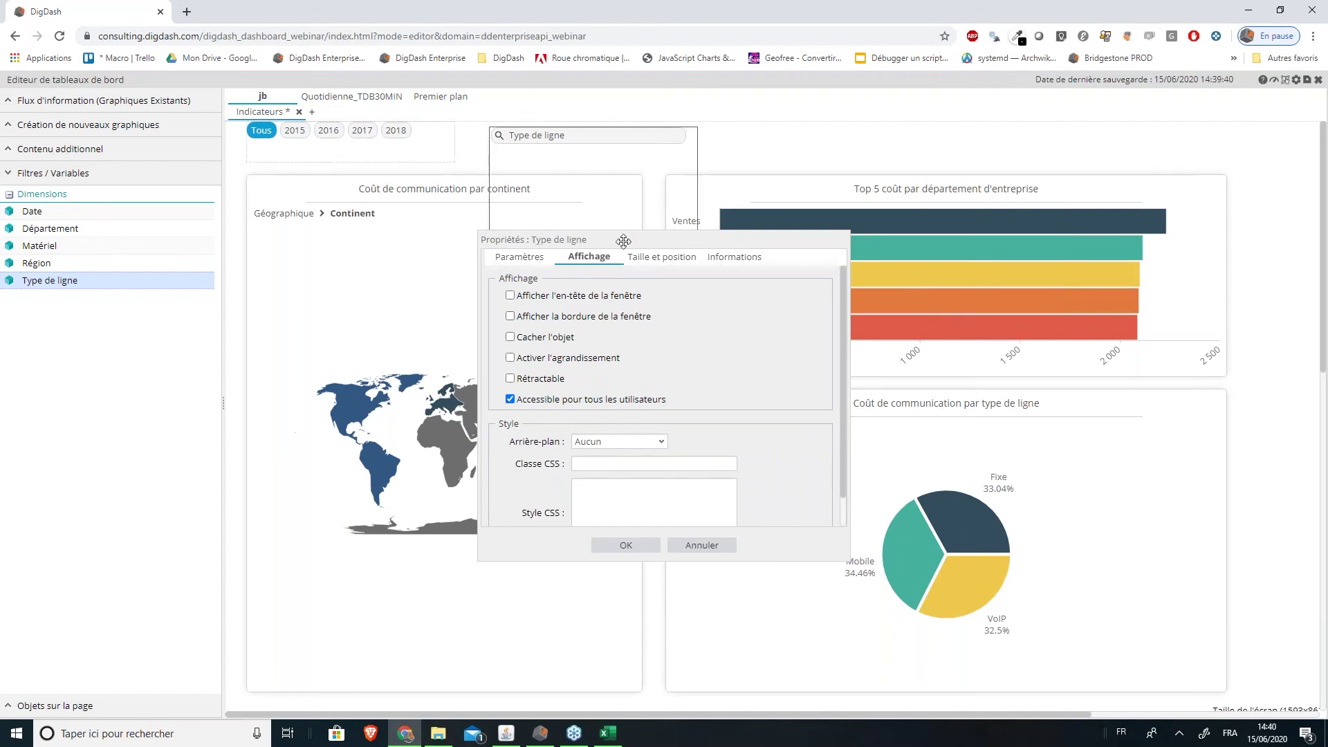
Place the Type de ligne filter beside the Date filter, reduce its height to fit above the charts, disable Sélection multiple and apply the properties
click(624, 181)
drag(616, 290, 578, 159)
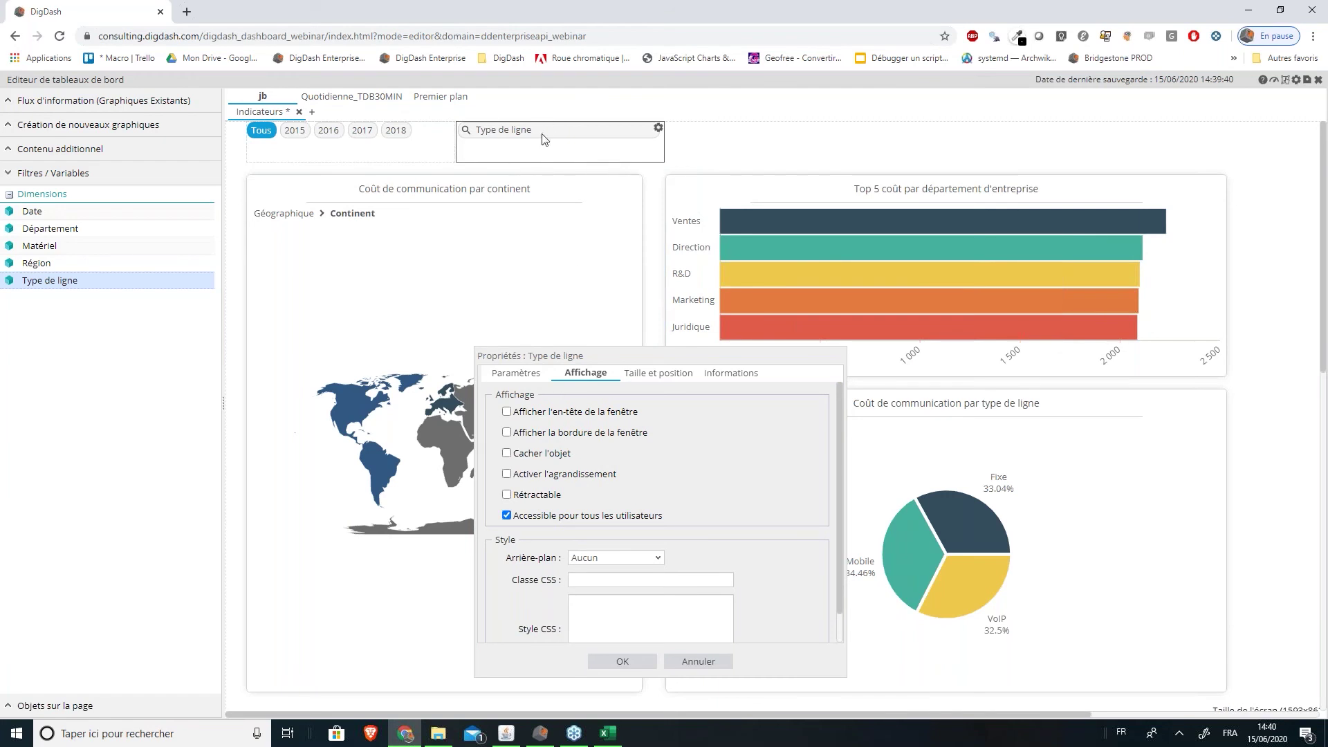
click(523, 375)
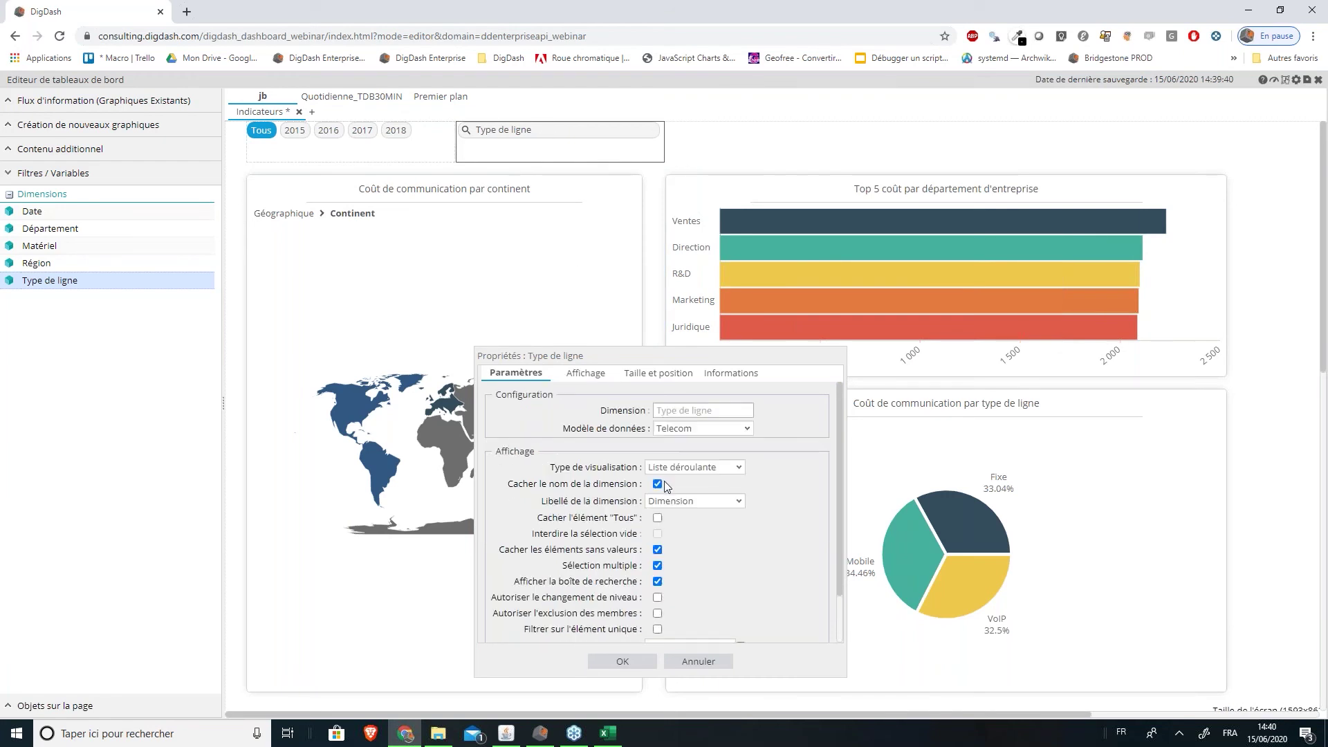
click(657, 566)
click(631, 659)
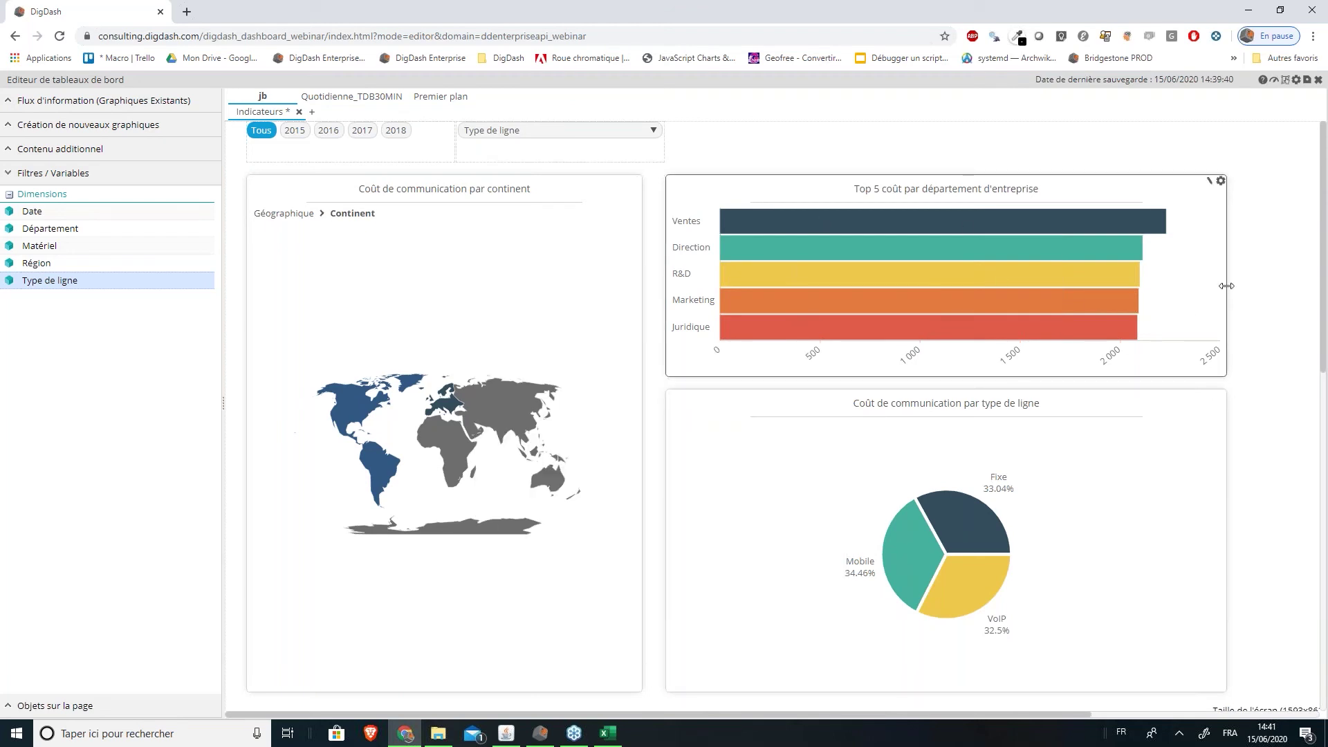
Narrow the Top 5 coût par département d'entreprise chart and the Coût de communication par type de ligne chart to the same width
drag(1226, 289, 1129, 290)
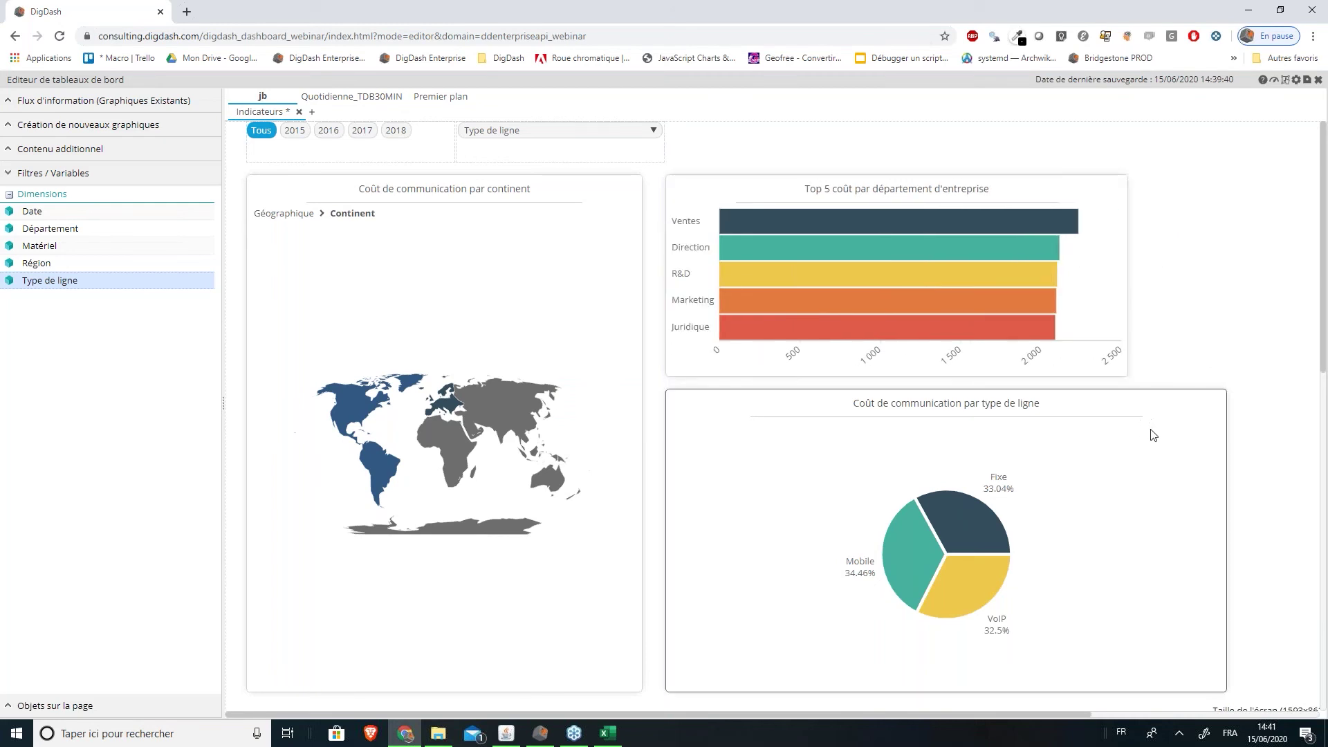
drag(1226, 460, 1127, 457)
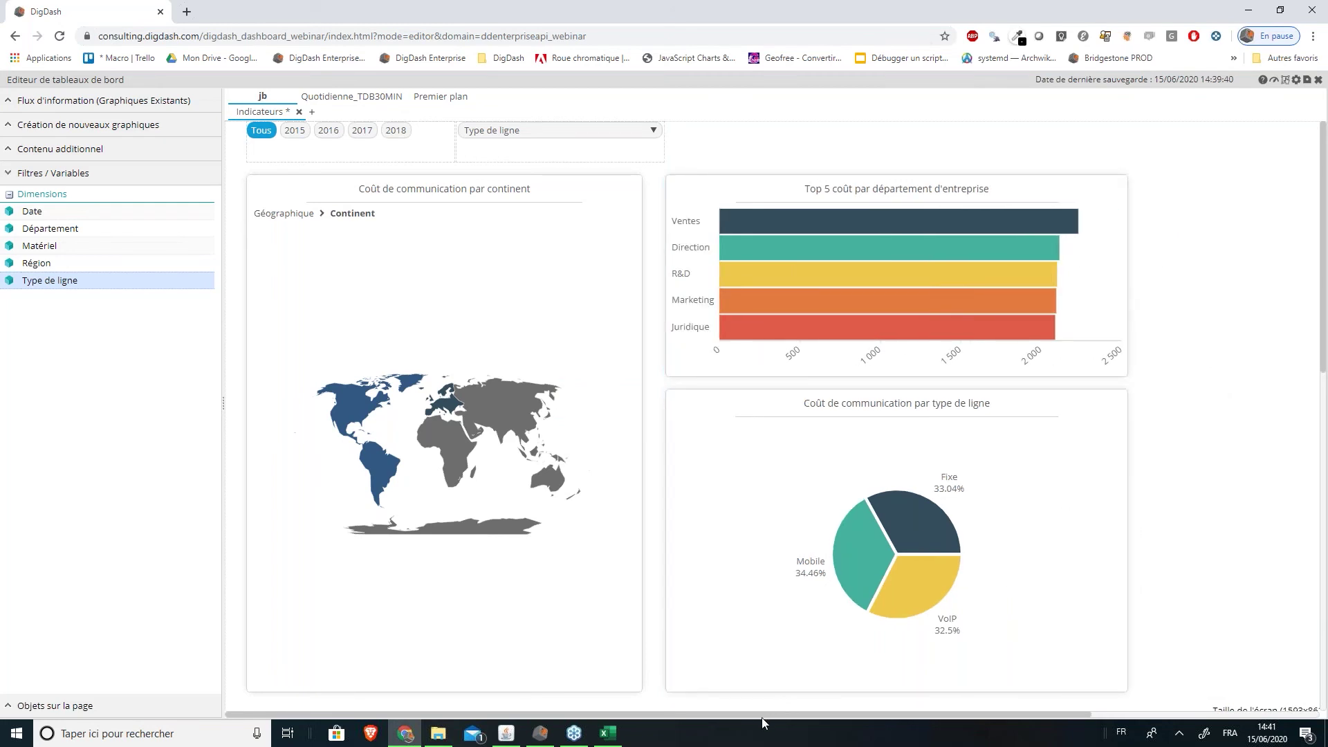
Add an Eléments filtrés element beside the Top 5 chart and resize it to fit the page width and the chart's height
drag(762, 715, 871, 715)
click(165, 150)
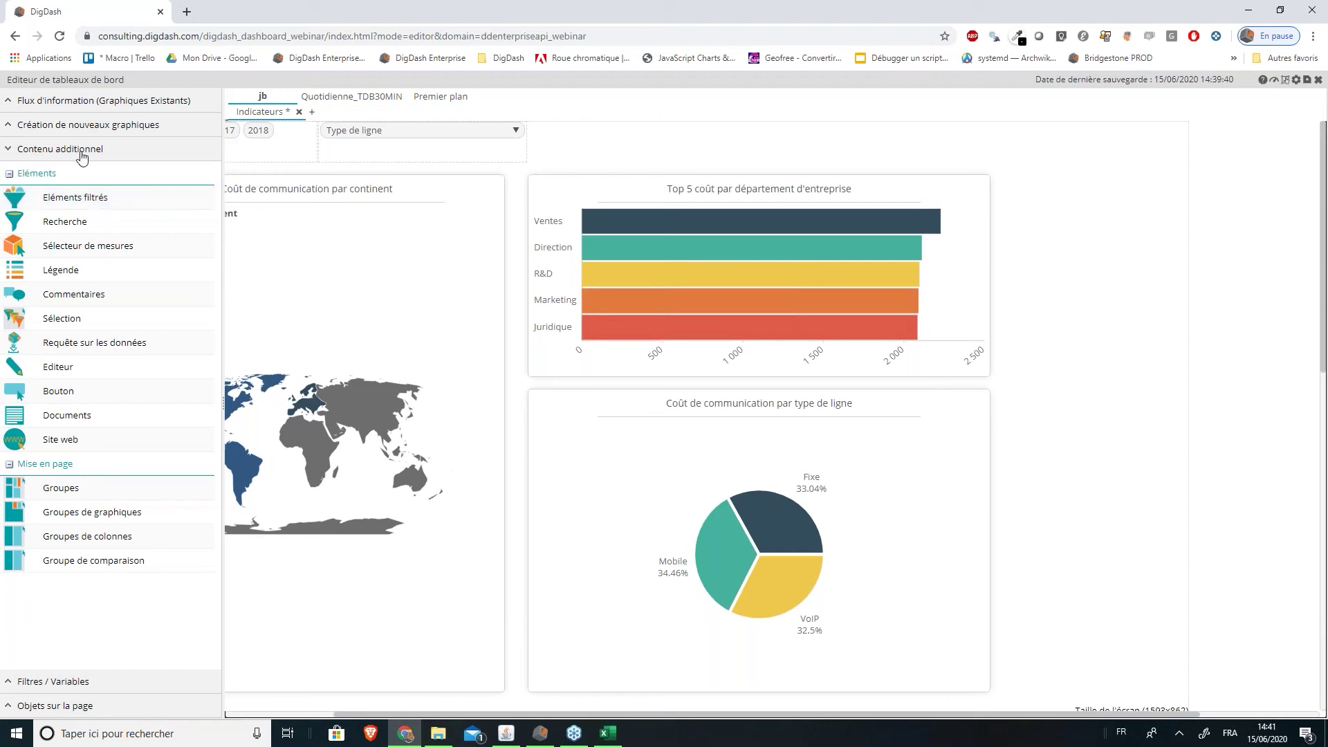
click(48, 204)
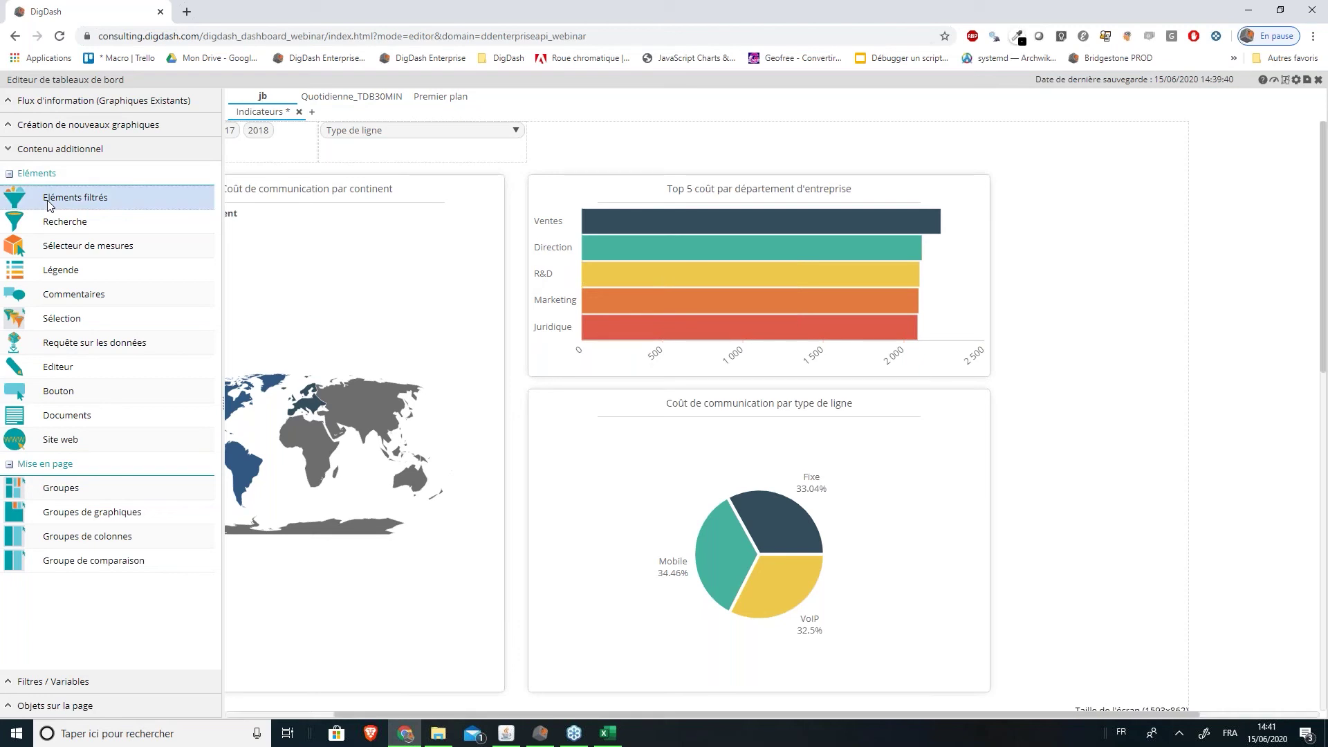
drag(48, 205, 1039, 233)
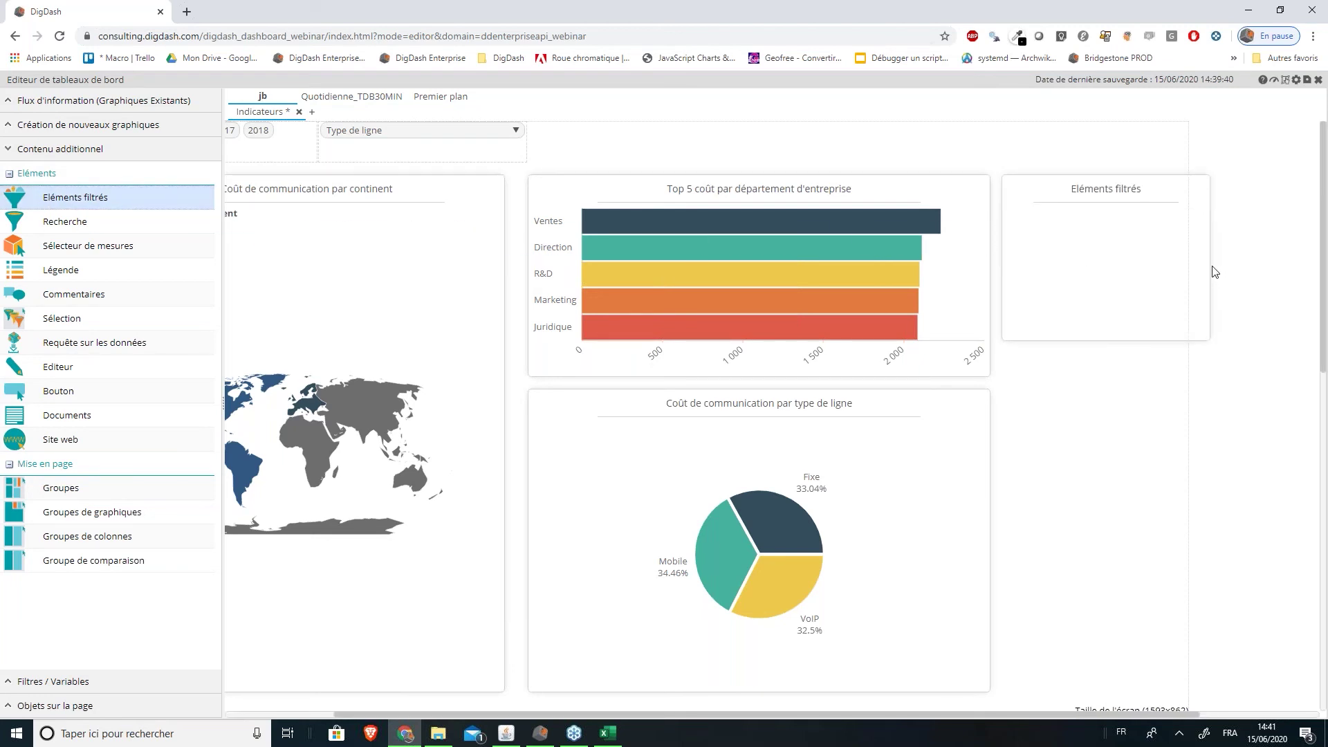
drag(1208, 266, 1177, 268)
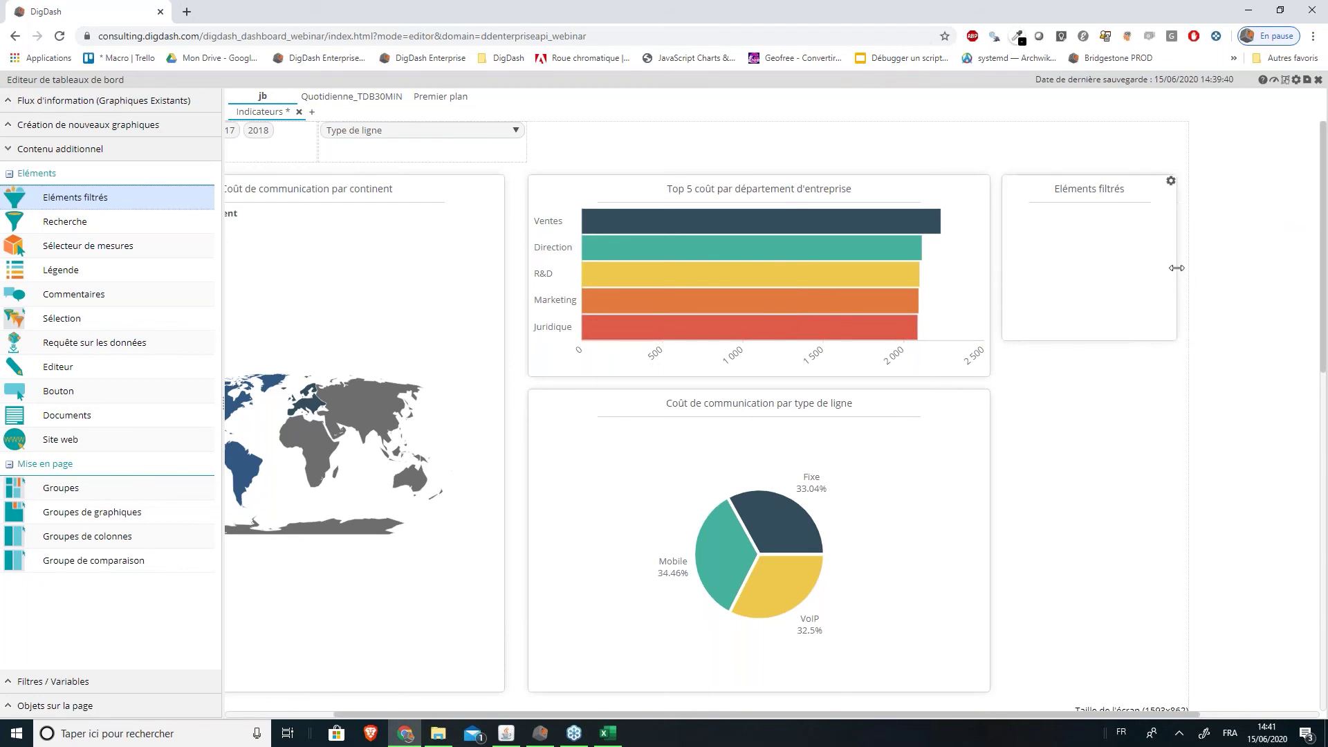
drag(1079, 339, 1089, 384)
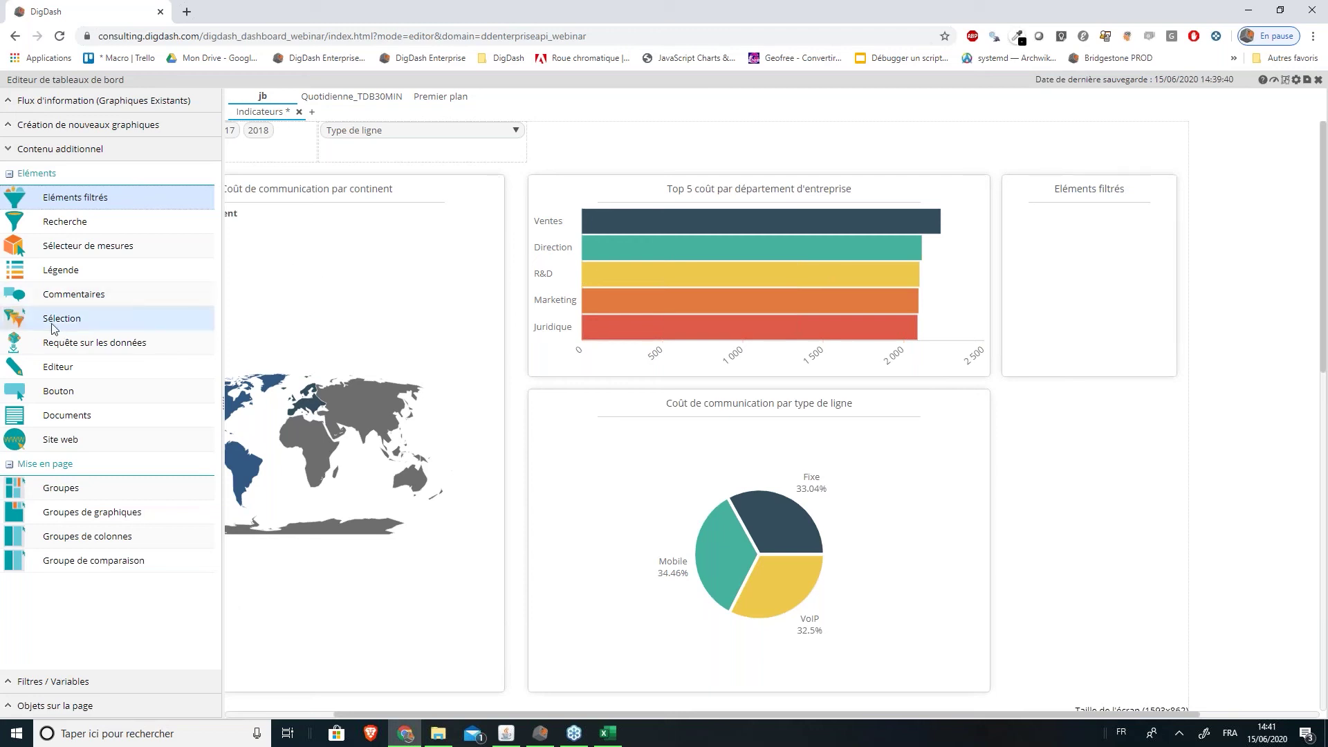
Add a Commentaires element below Eléments filtrés and resize it to the same width and the pie chart's height
drag(59, 296, 1063, 415)
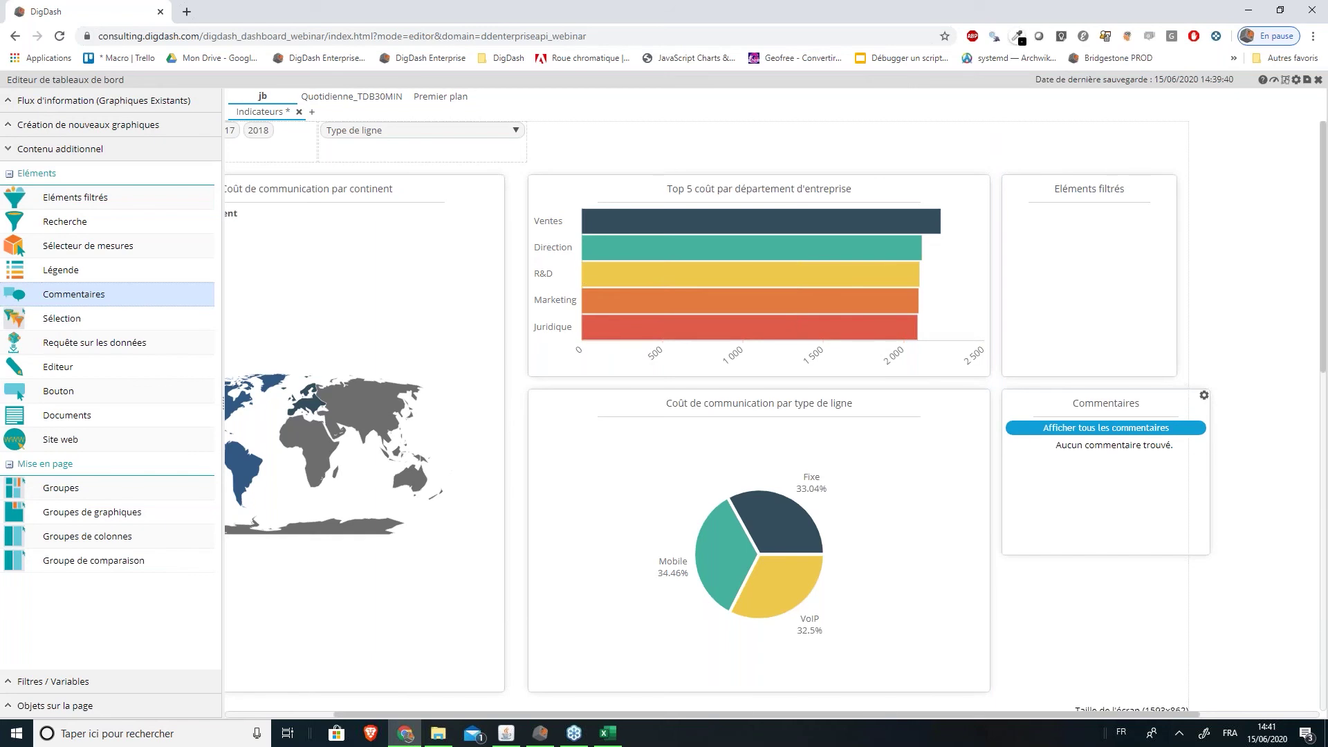
drag(1209, 445, 1180, 446)
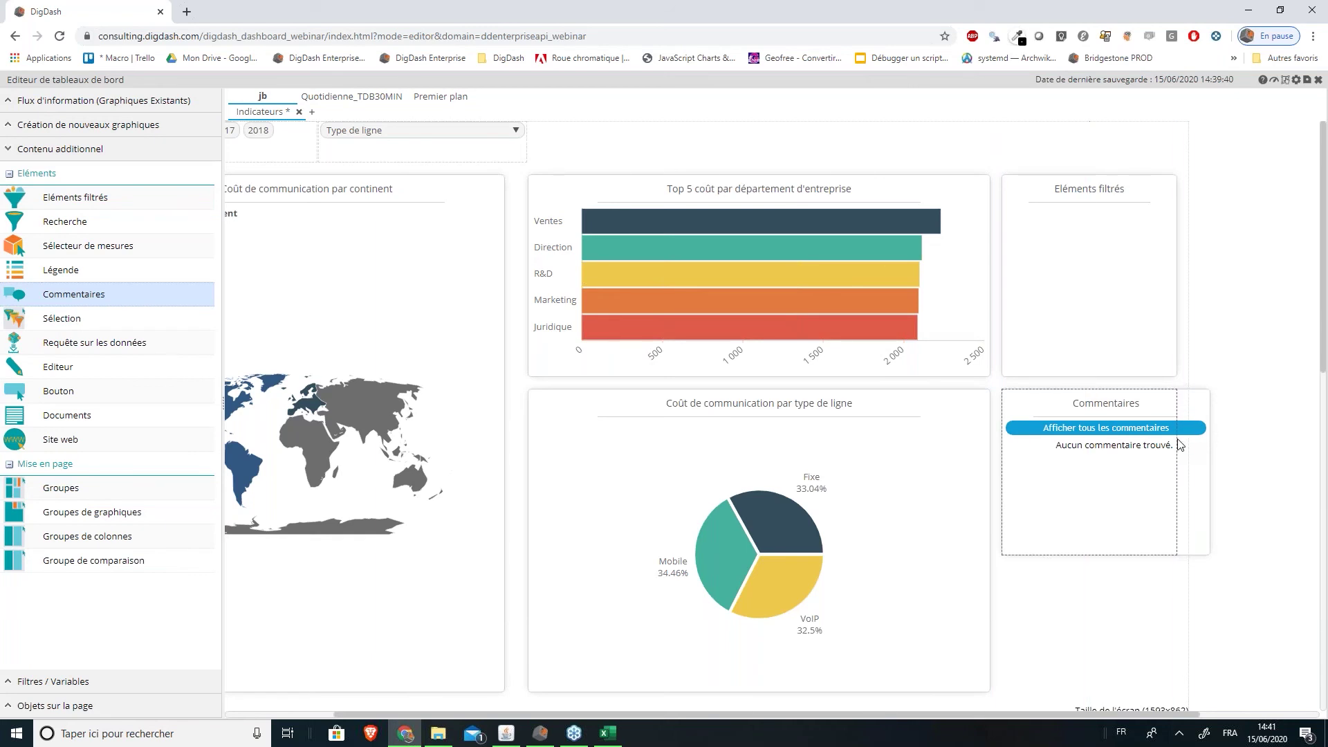
drag(1086, 556, 1077, 693)
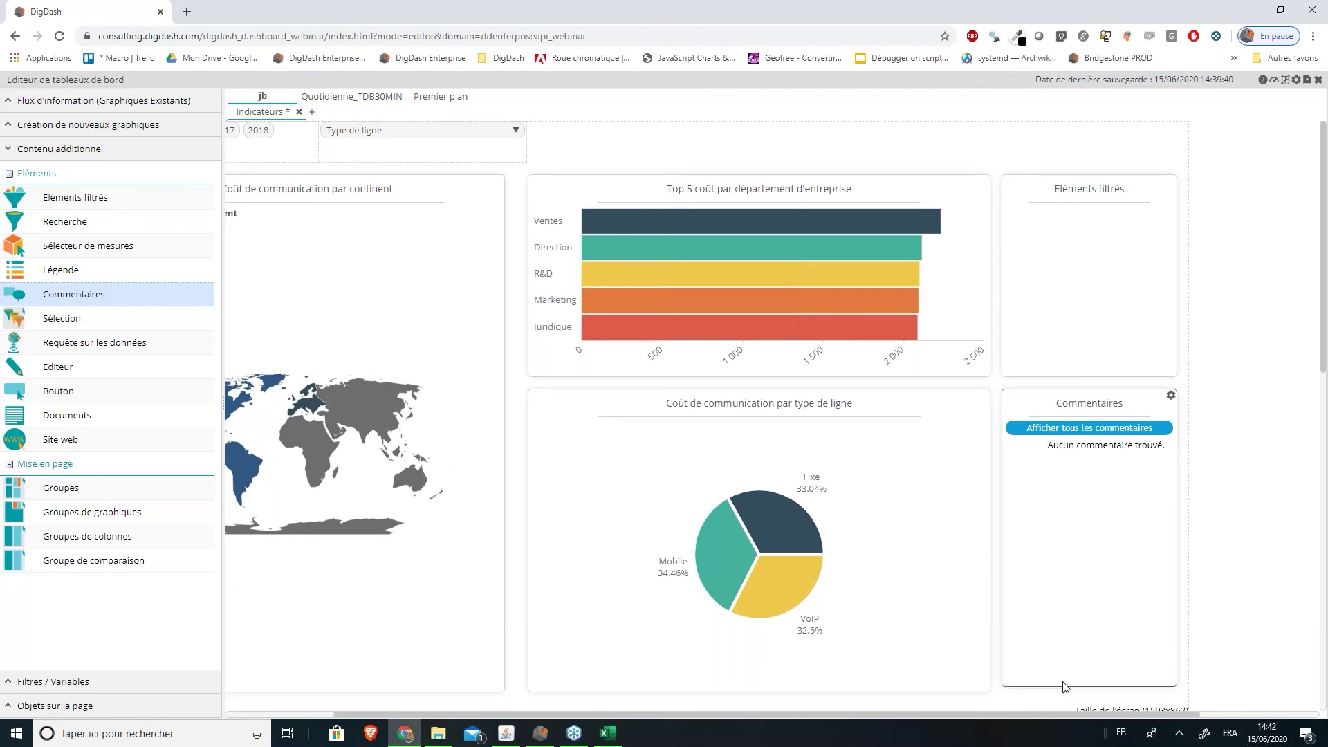
mouse_move(1062, 686)
mouse_down()
mouse_move(1062, 700)
mouse_move(1067, 689)
mouse_up()
Save the dashboard and open the Indicateurs page in viewing mode
drag(882, 720, 749, 710)
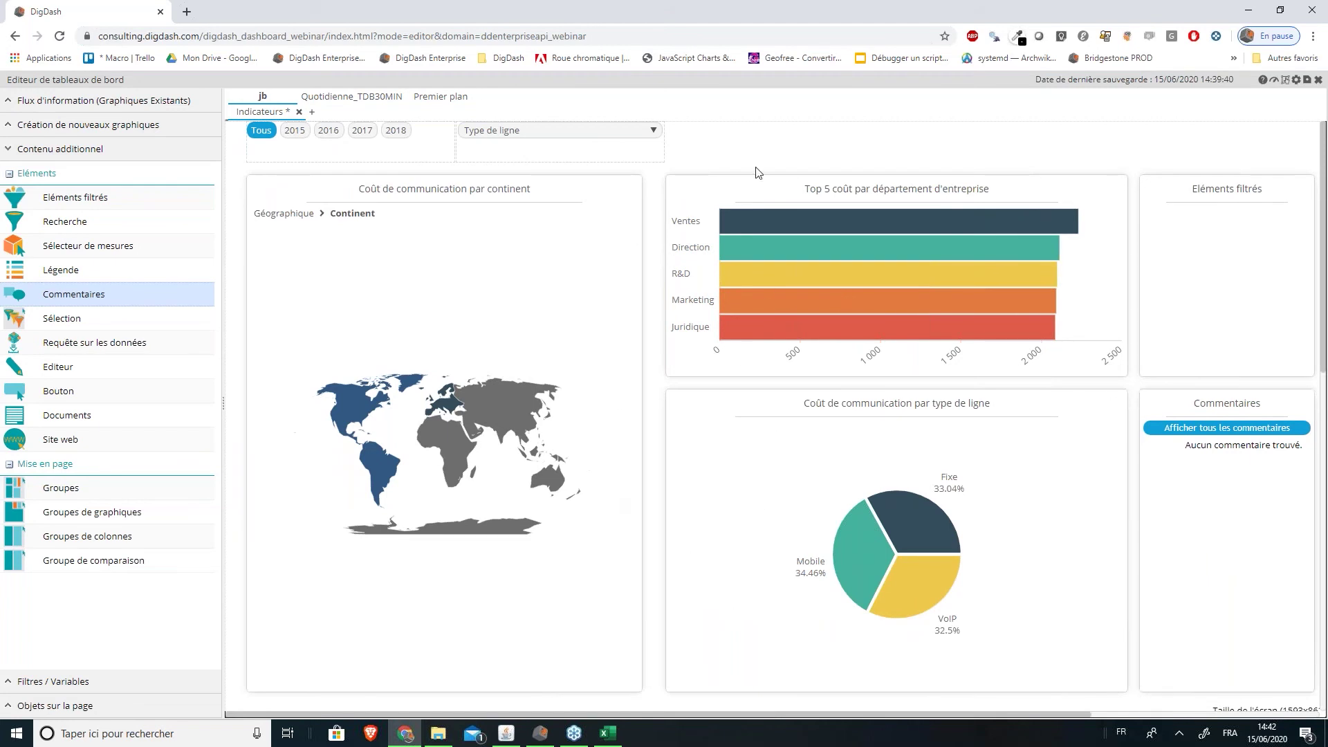
key(ctrl+s)
click(643, 434)
click(1275, 81)
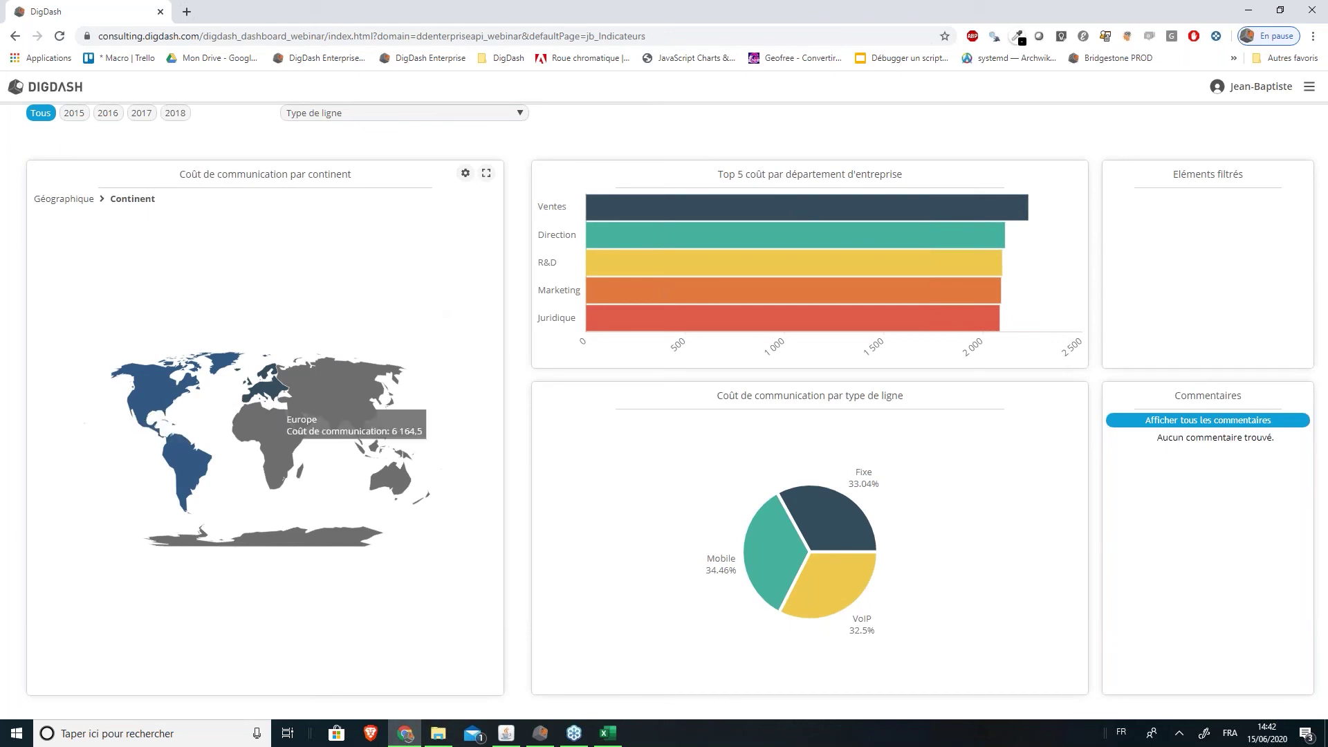
Drill down to Europe on the continent map, check the other charts and return to the Continent level
click(266, 398)
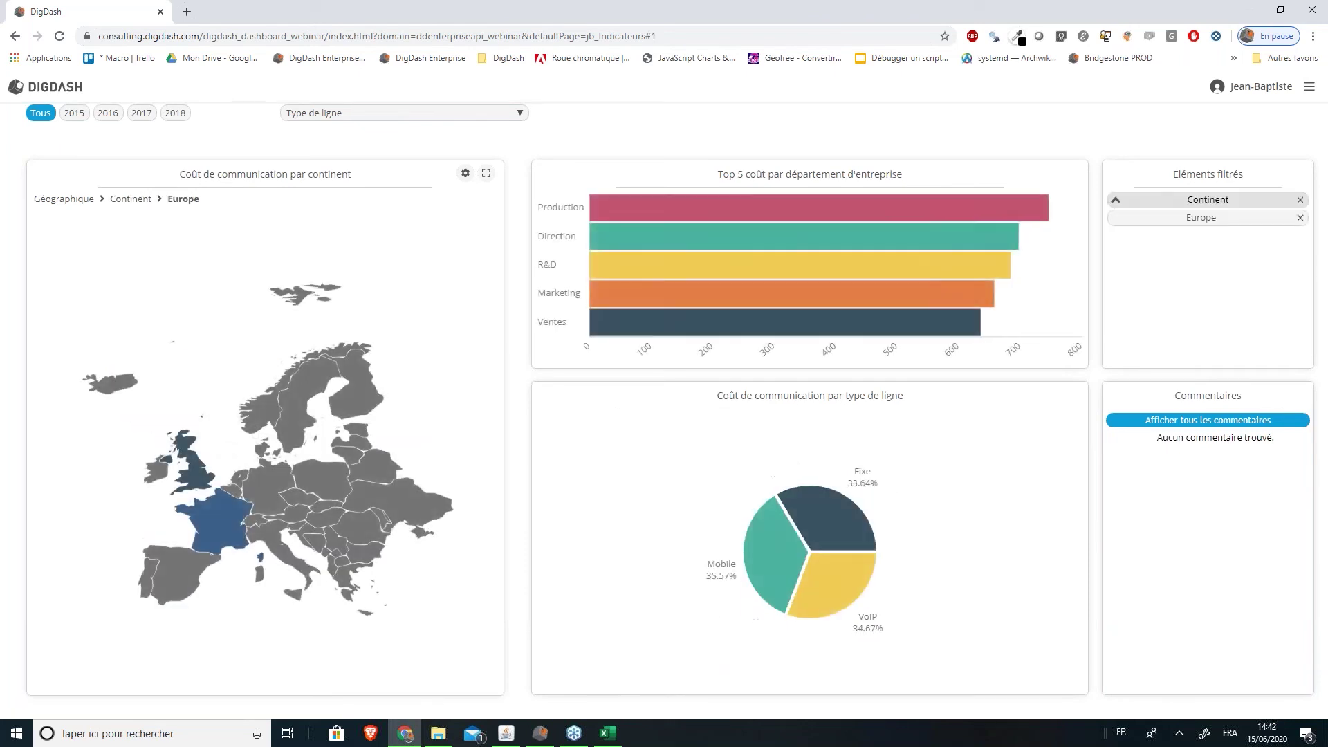
mouse_move(221, 543)
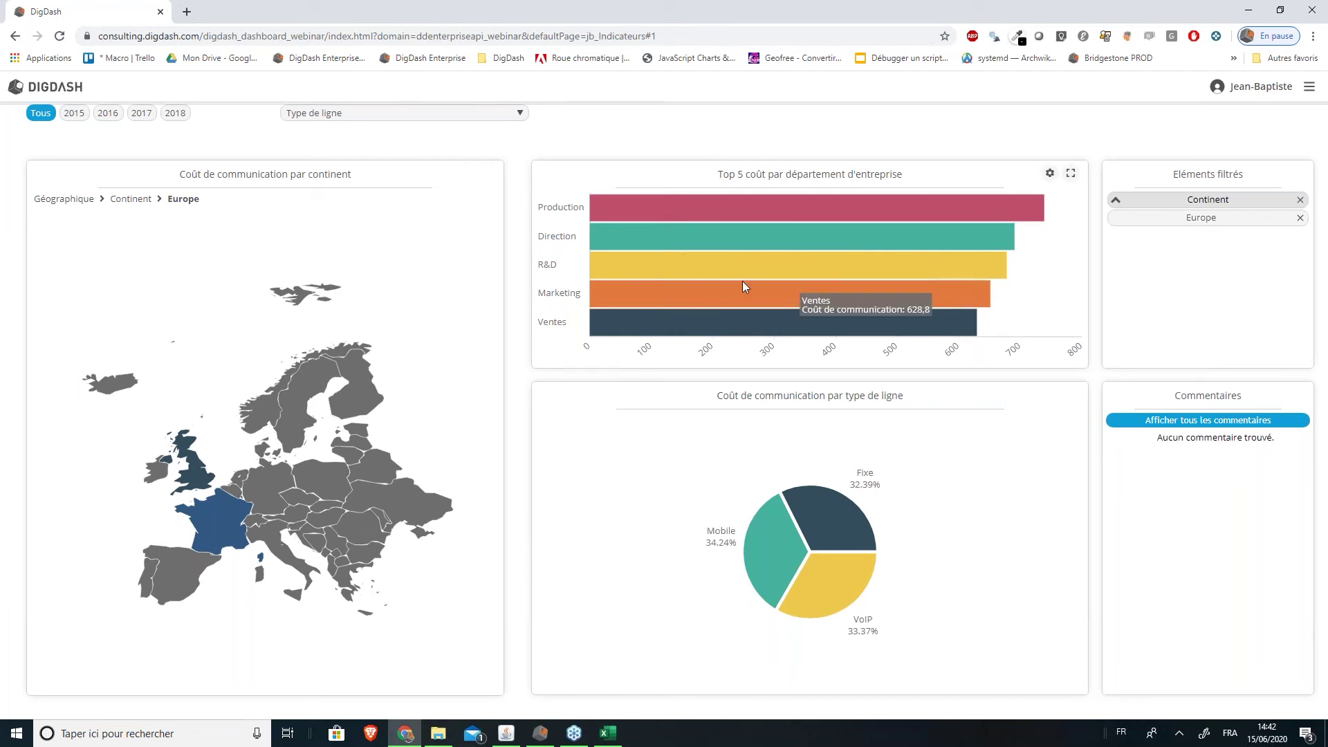
mouse_move(751, 554)
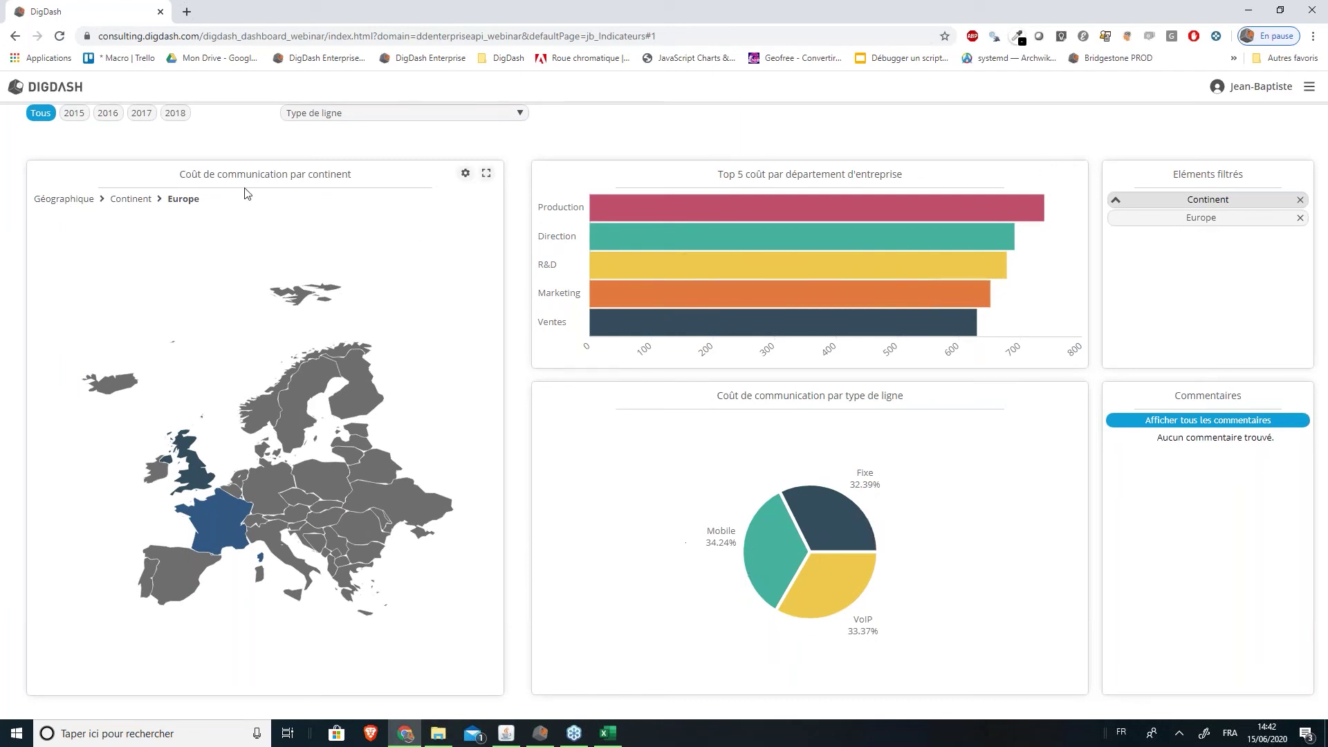
click(137, 200)
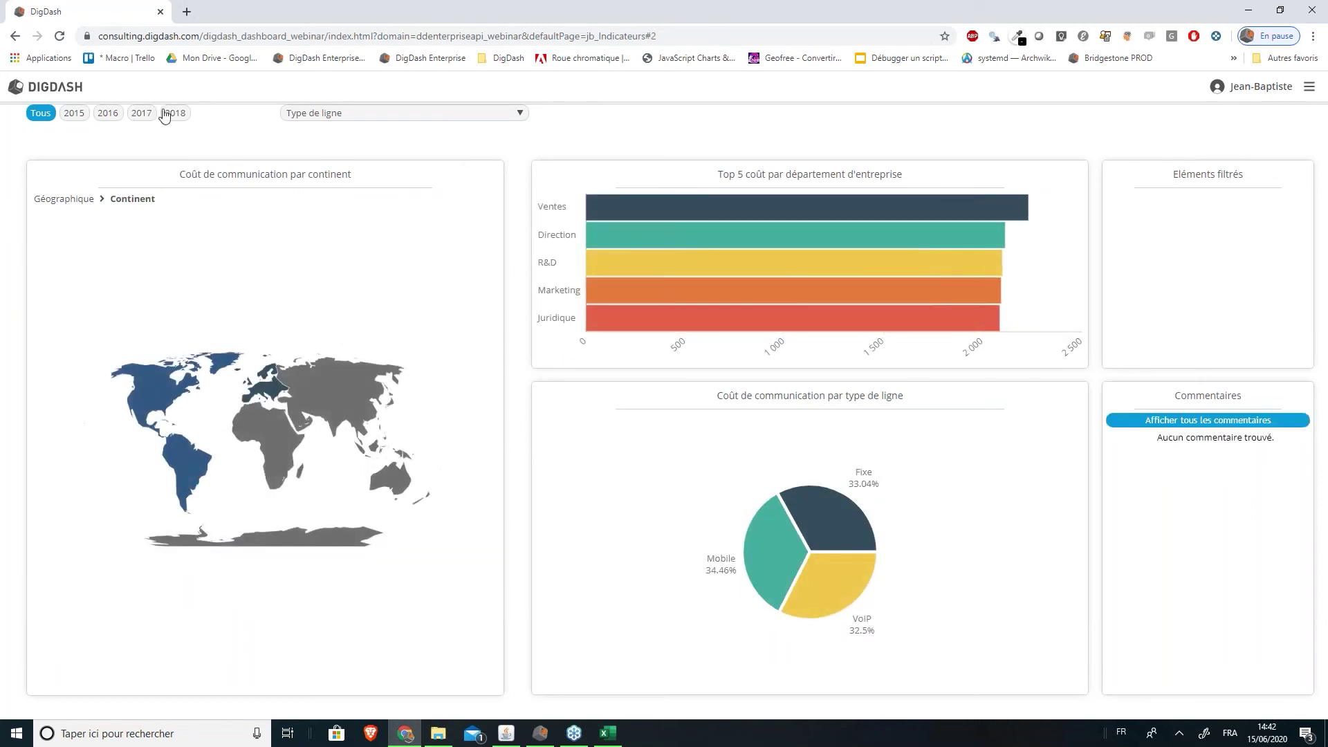
Test the page filters by choosing 2018, resetting the year to Tous and filtering Type de ligne on Fixe
click(172, 114)
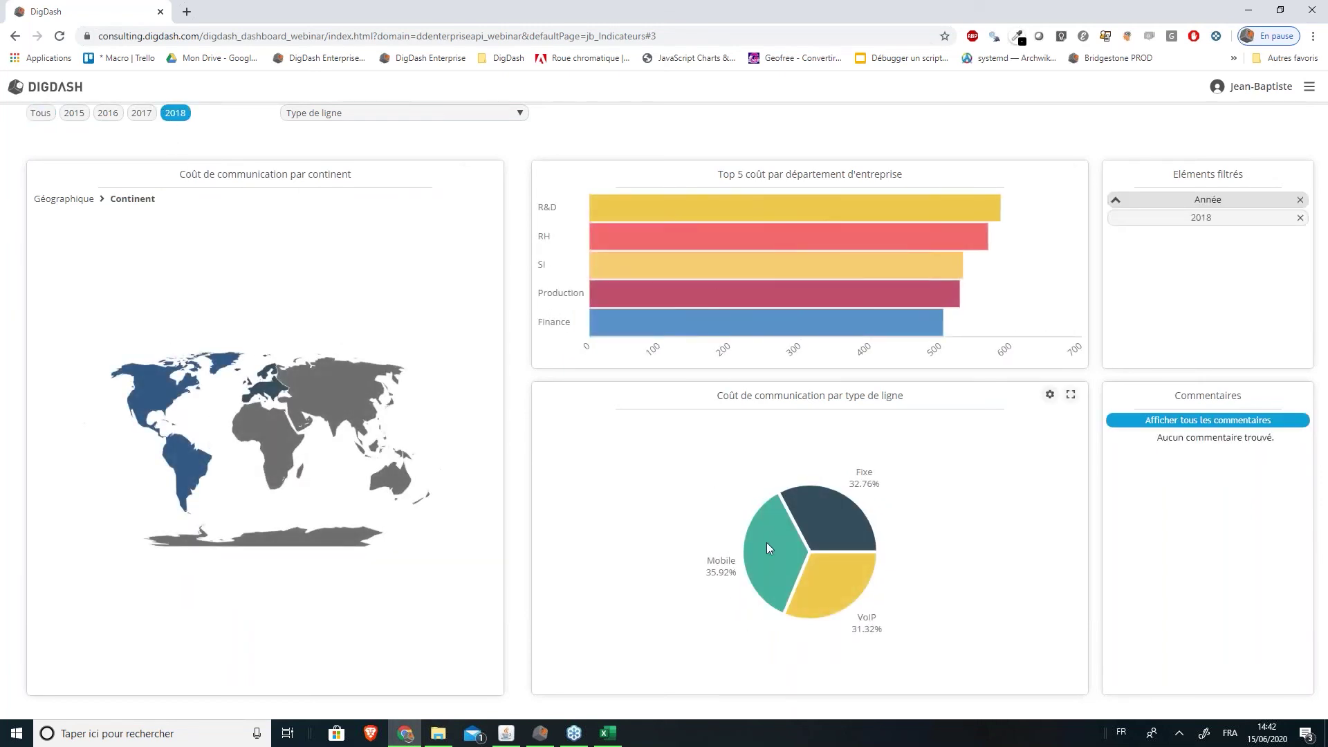
mouse_move(766, 548)
click(43, 116)
click(314, 113)
click(333, 173)
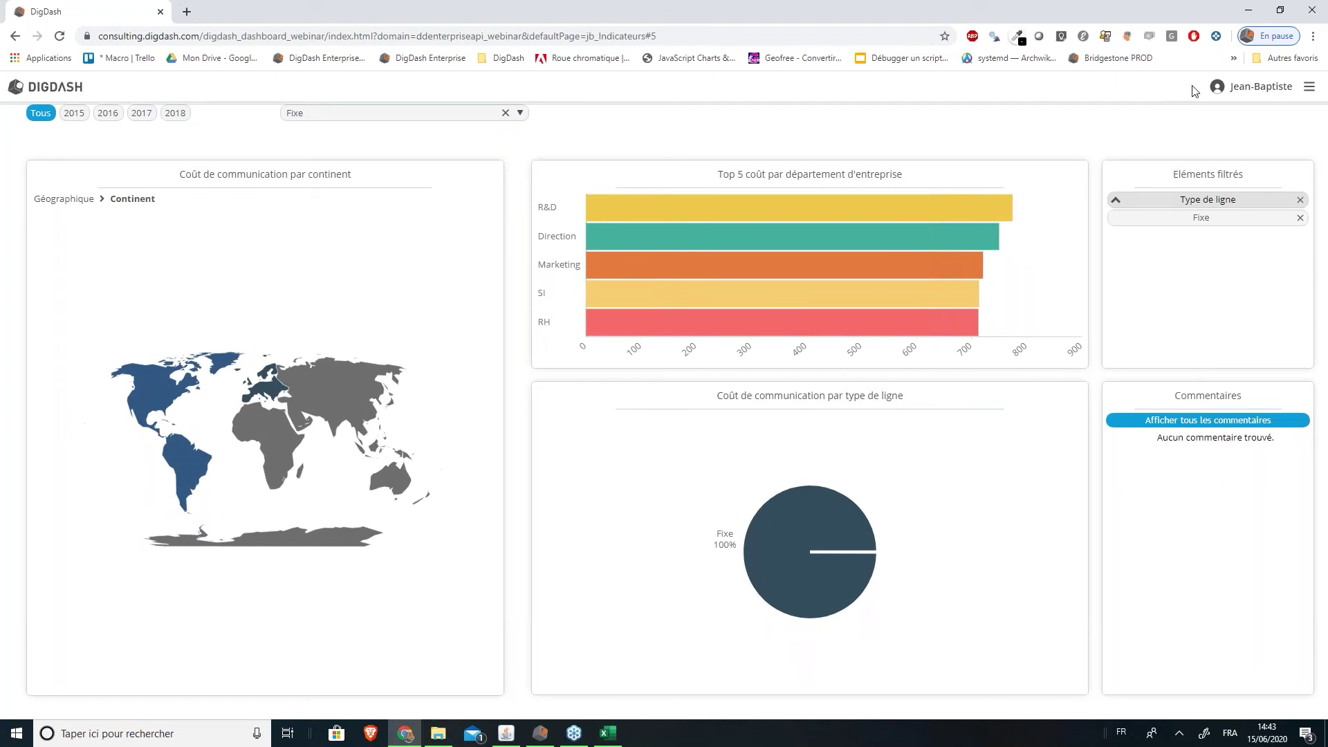
Return to the dashboard editor and move the Date and Type de ligne filters slightly lower on the page
click(1282, 88)
click(1256, 175)
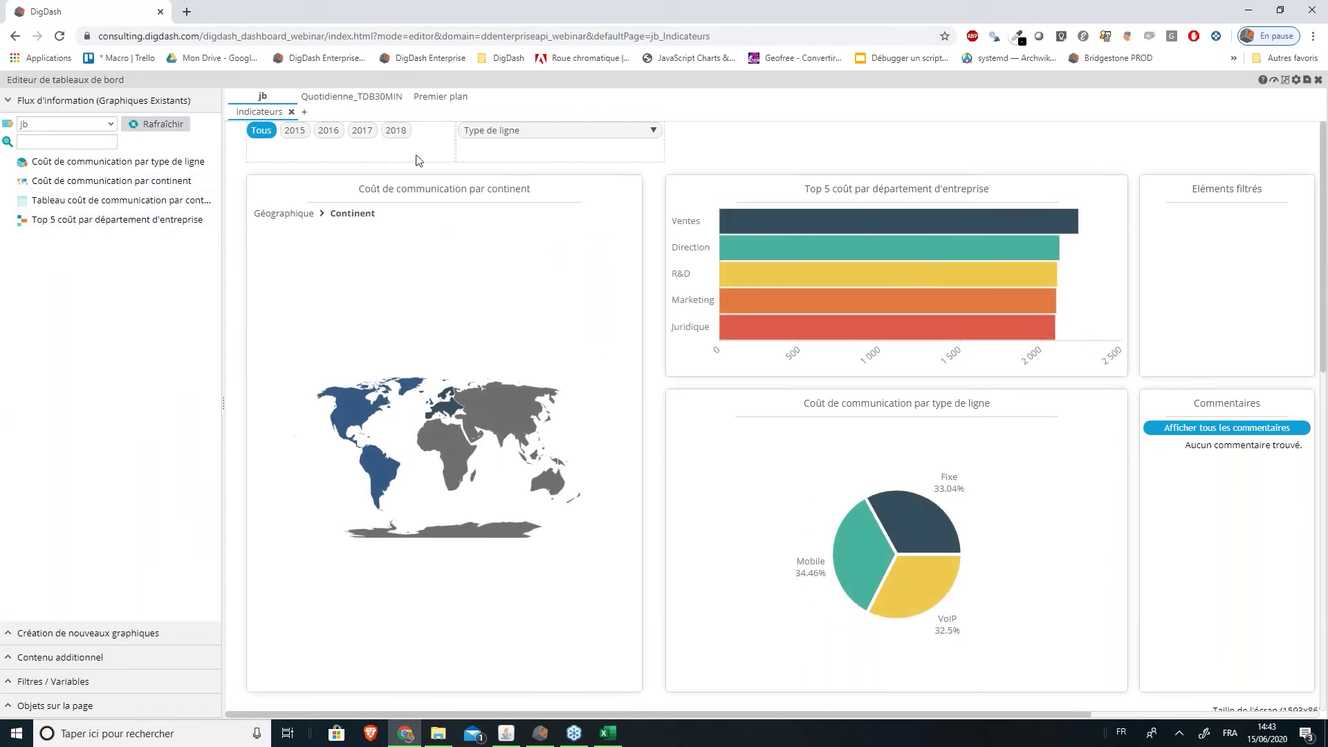
drag(416, 154, 415, 166)
drag(505, 151, 507, 164)
click(710, 151)
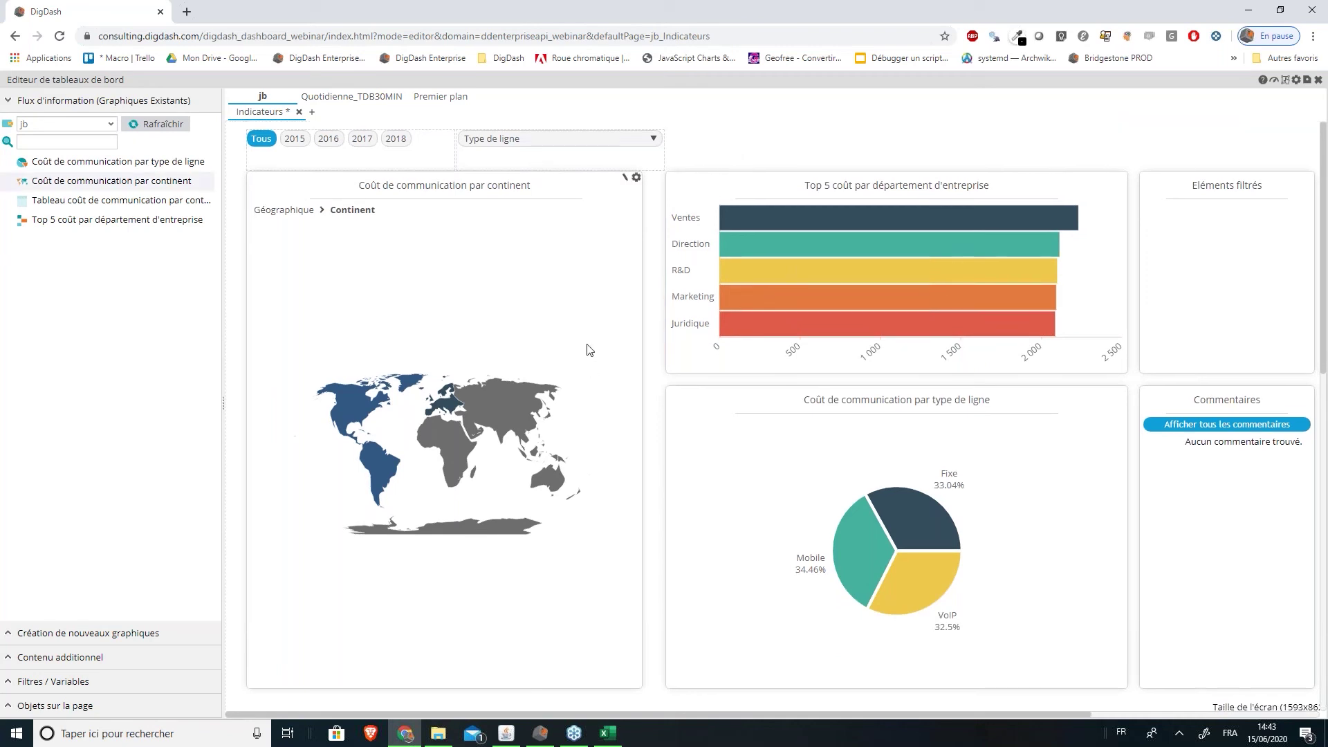
Delete the Coût de communication par continent map from the page
scroll(534, 308, down, 3)
right_click(469, 262)
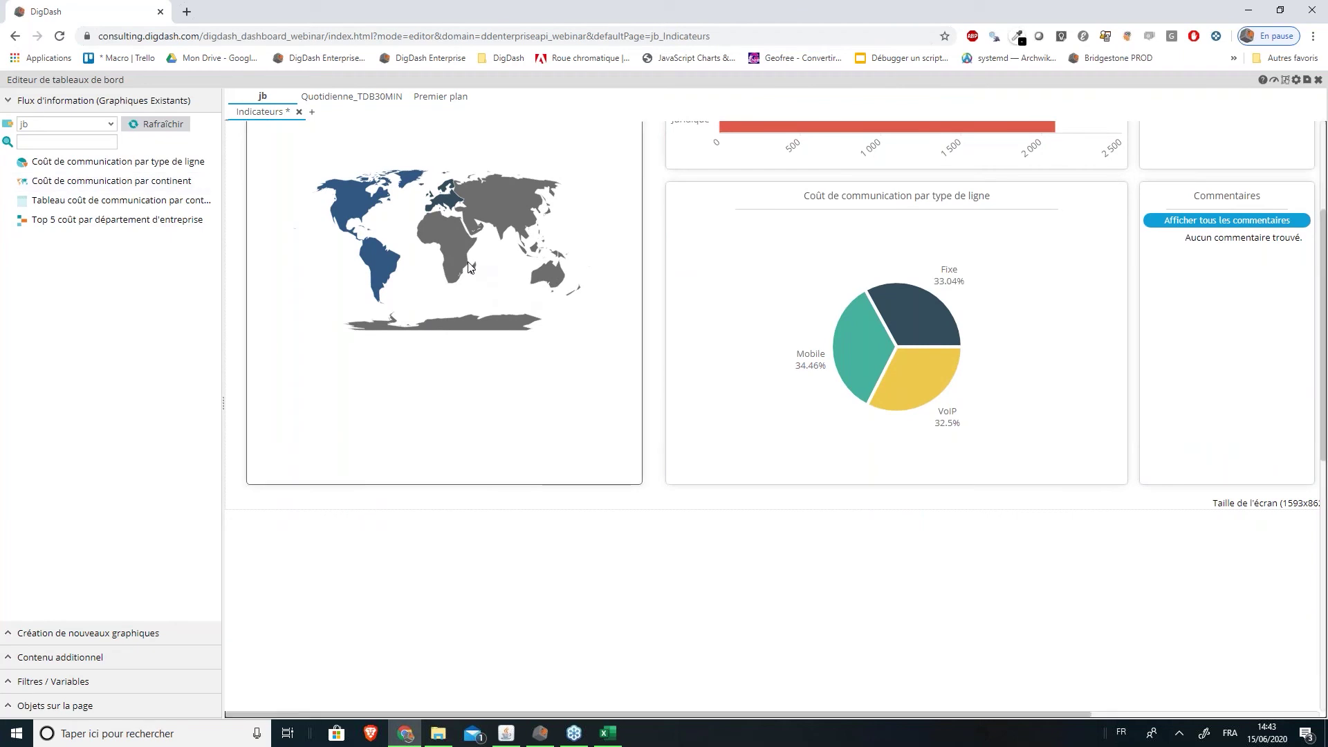
click(512, 395)
click(634, 429)
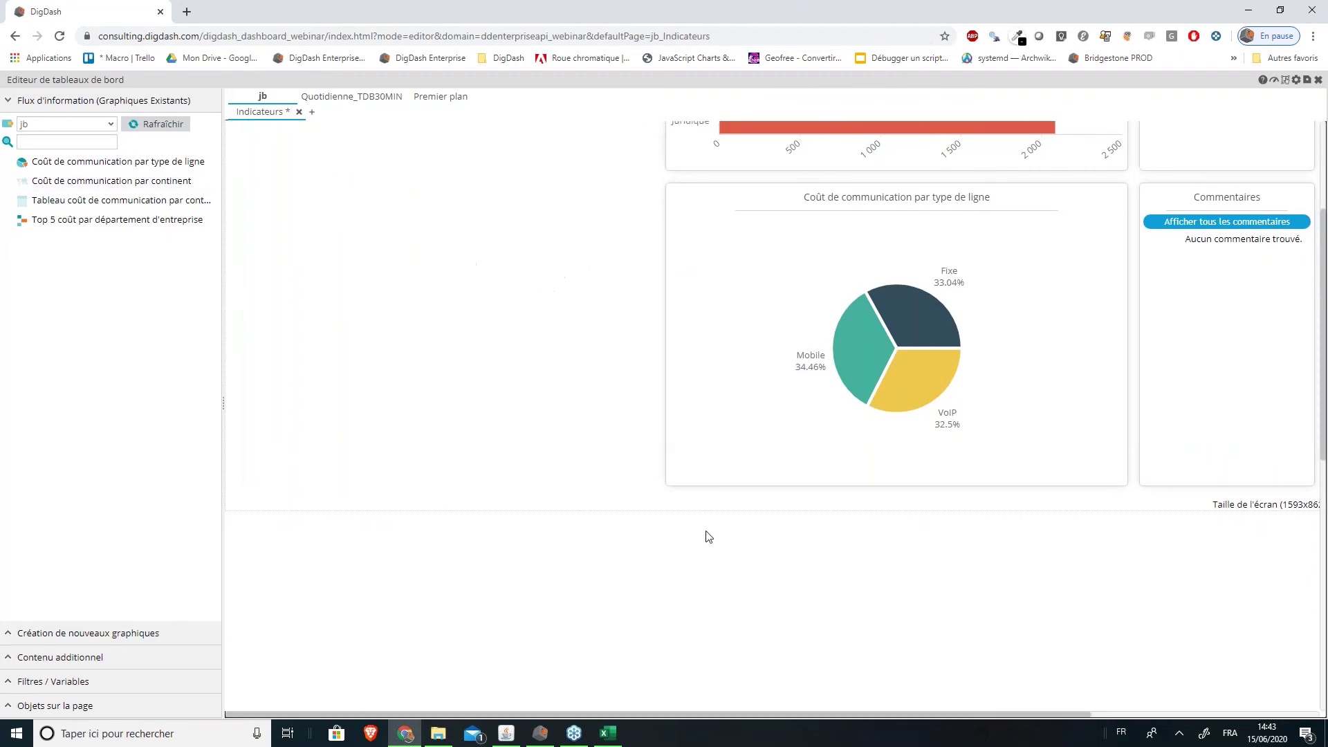
Add a Groupes de graphiques container below the filters and enlarge it to fill the empty area beside the charts
click(139, 655)
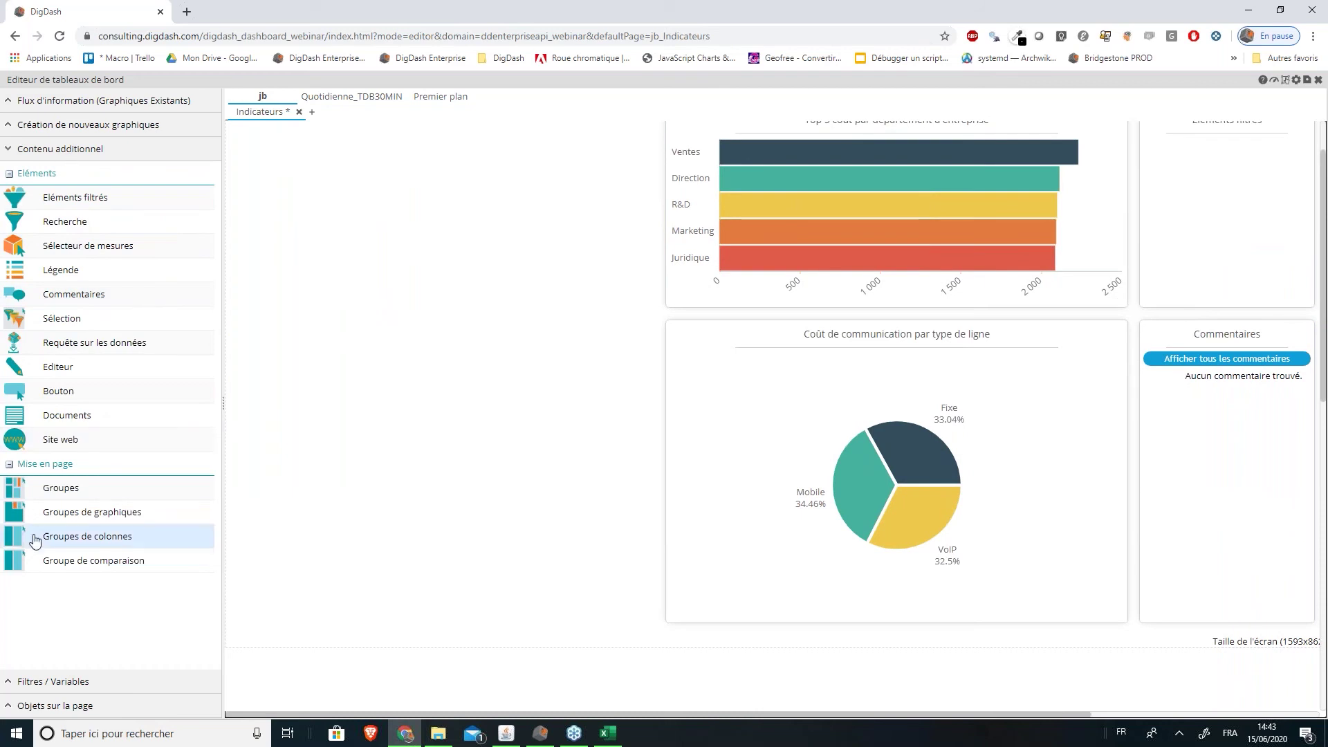
drag(58, 522, 357, 253)
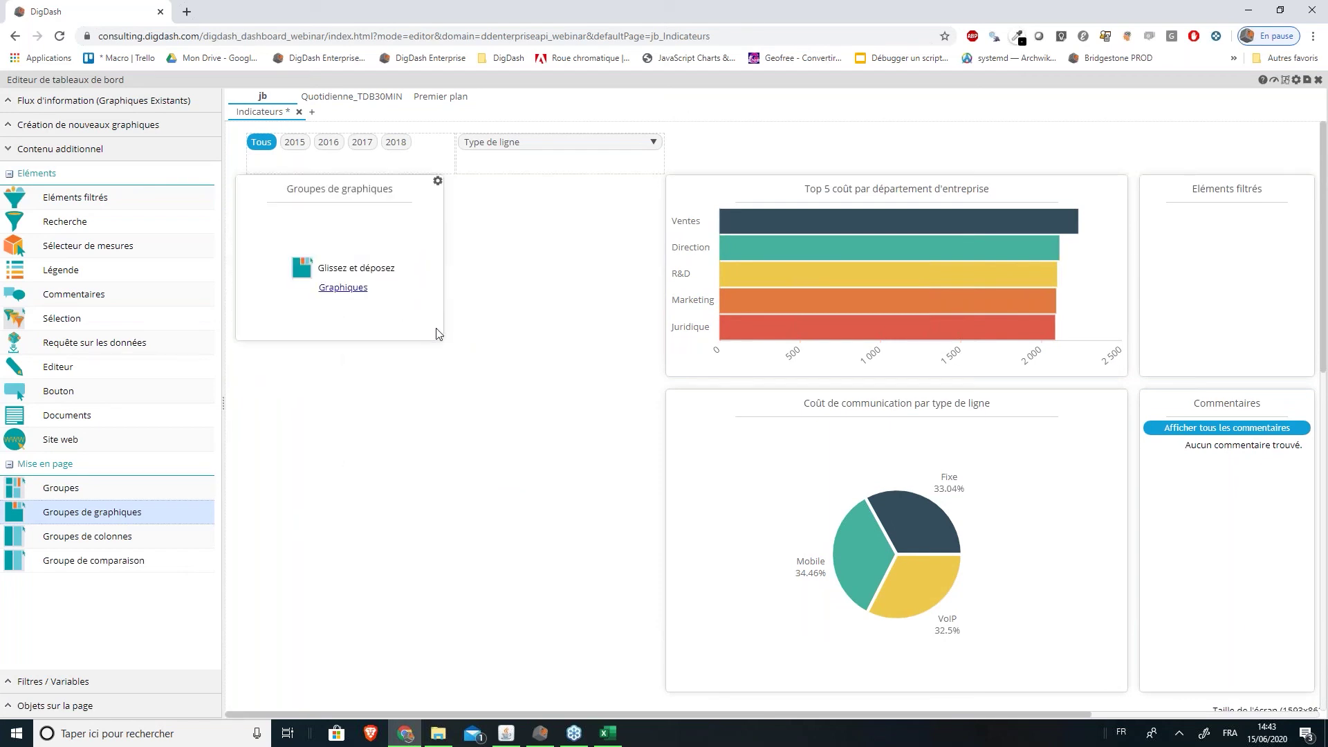
drag(442, 339, 653, 696)
drag(654, 695, 654, 692)
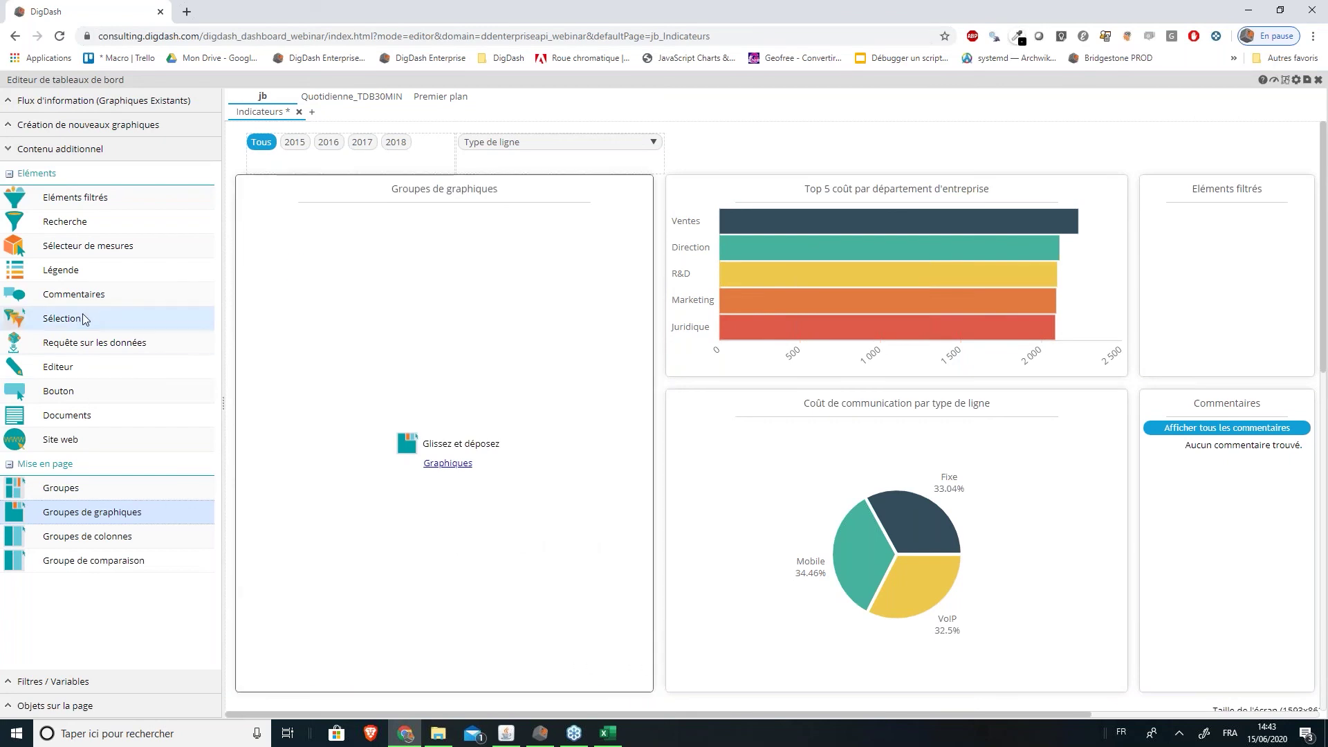
Add the Coût de communication par continent map and the Tableau coût de communication par continent to the chart group
click(43, 100)
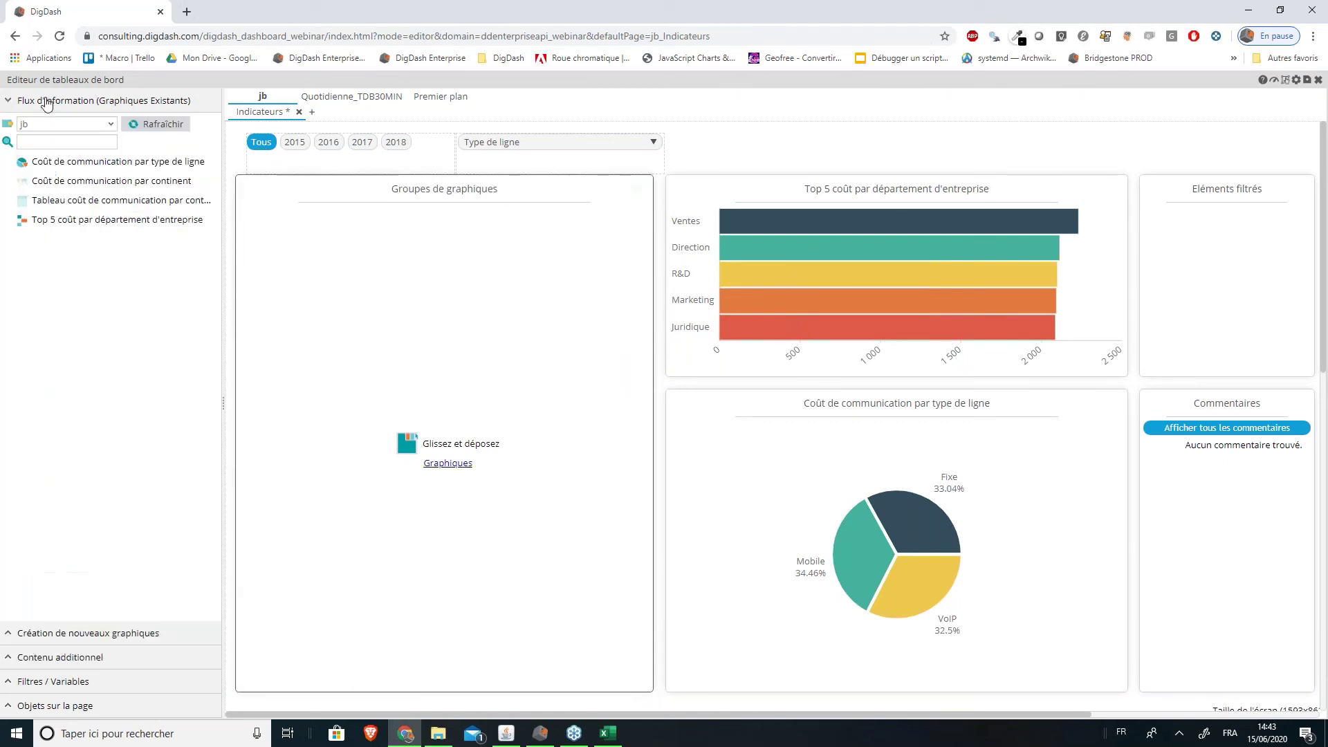
drag(90, 181, 401, 297)
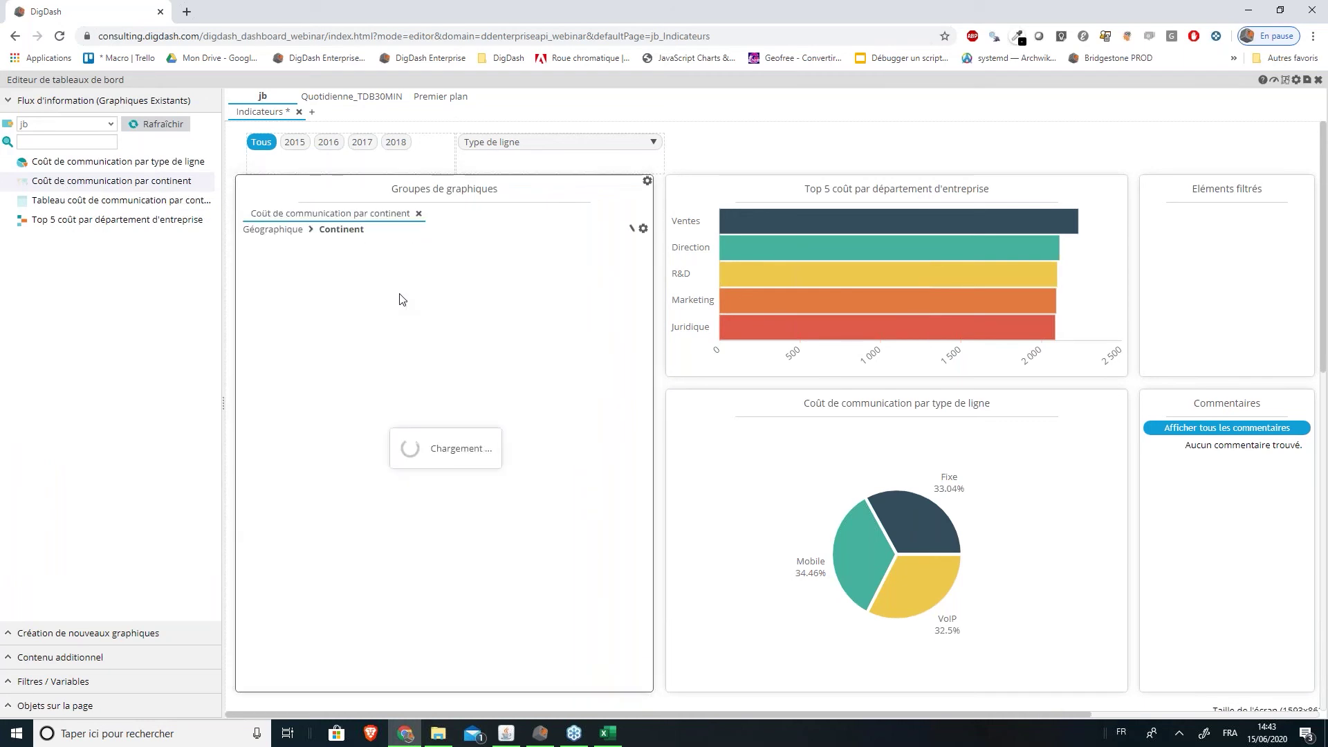
drag(111, 200, 360, 280)
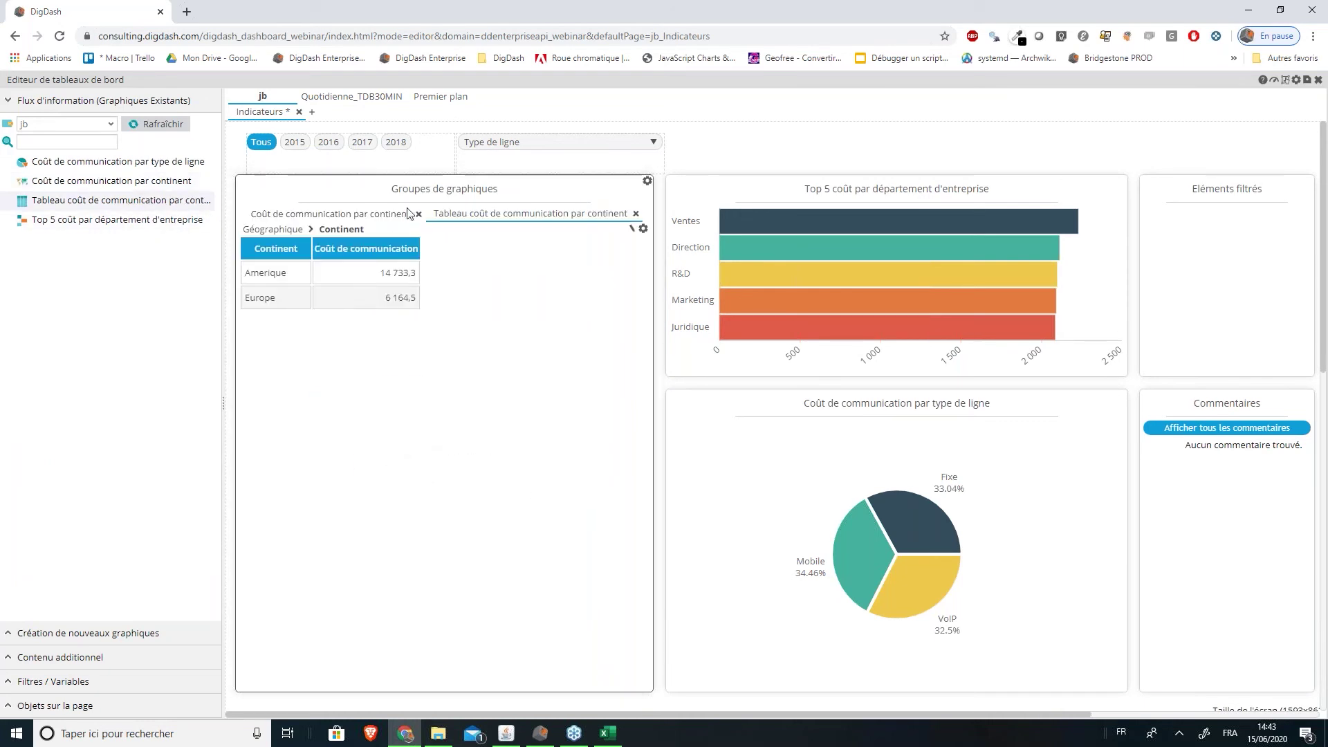
Hide the window header of the Groupes de graphiques container
right_click(534, 186)
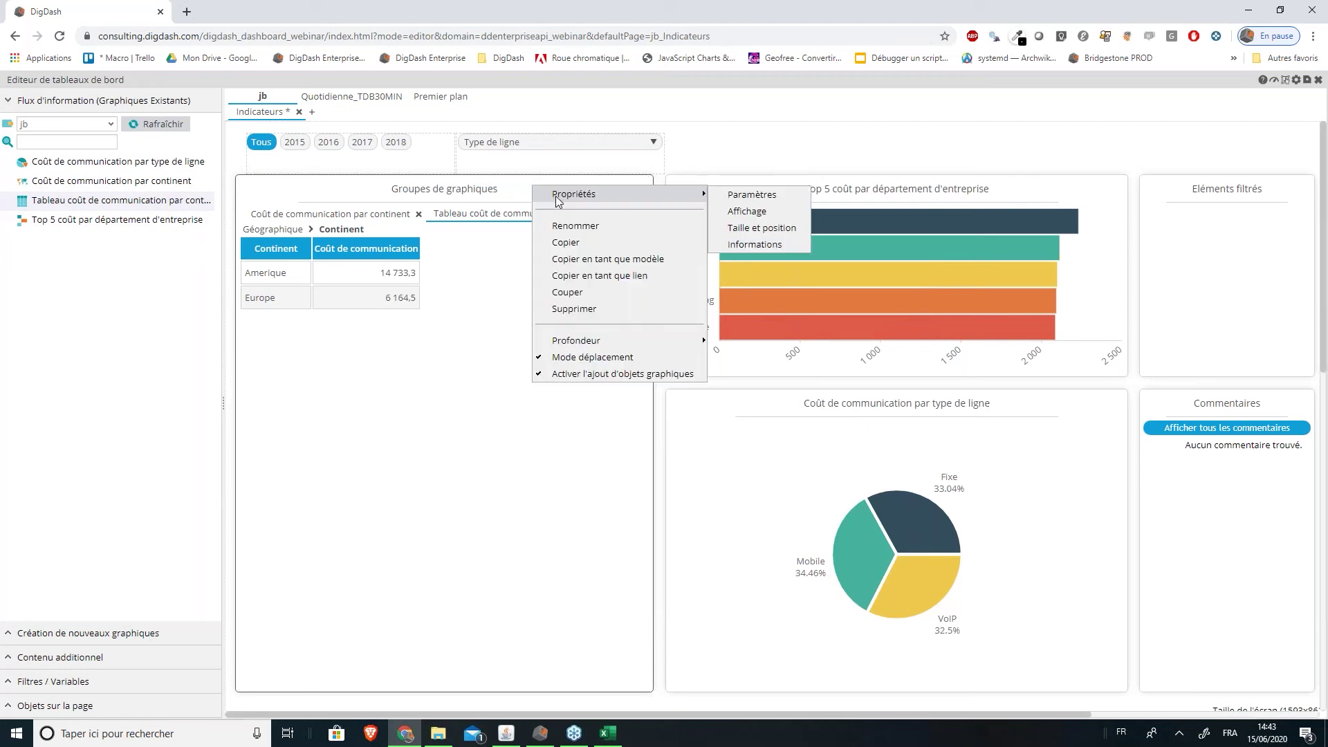
click(554, 199)
click(584, 257)
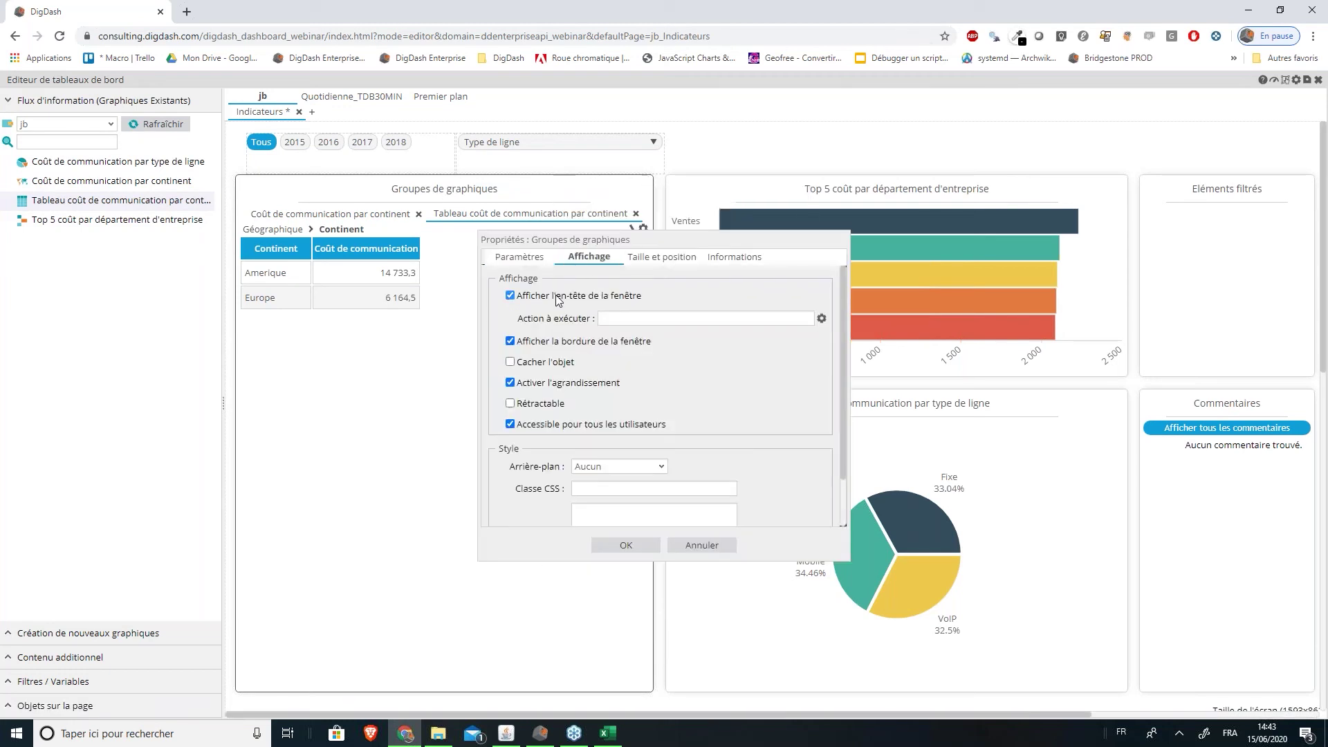
click(557, 298)
Set the chart group's navigation type to Flip card
click(522, 260)
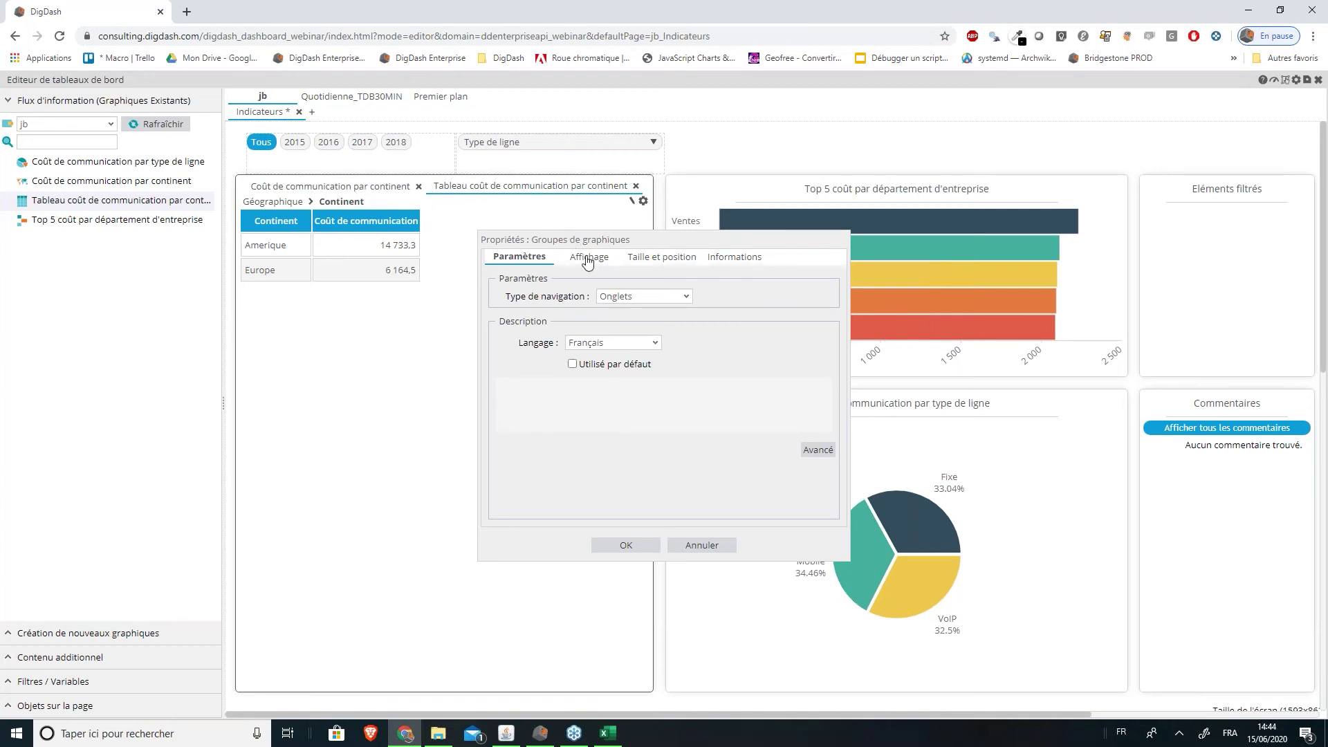
click(610, 301)
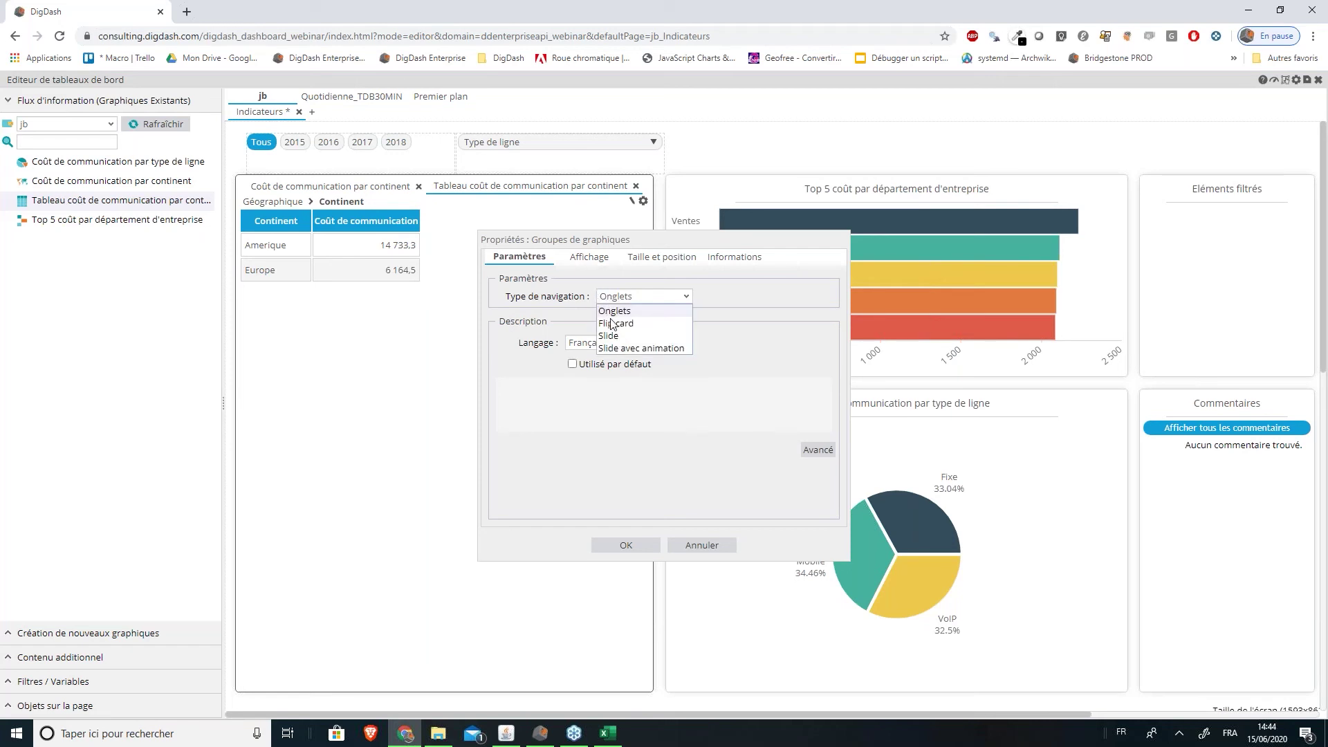
click(636, 318)
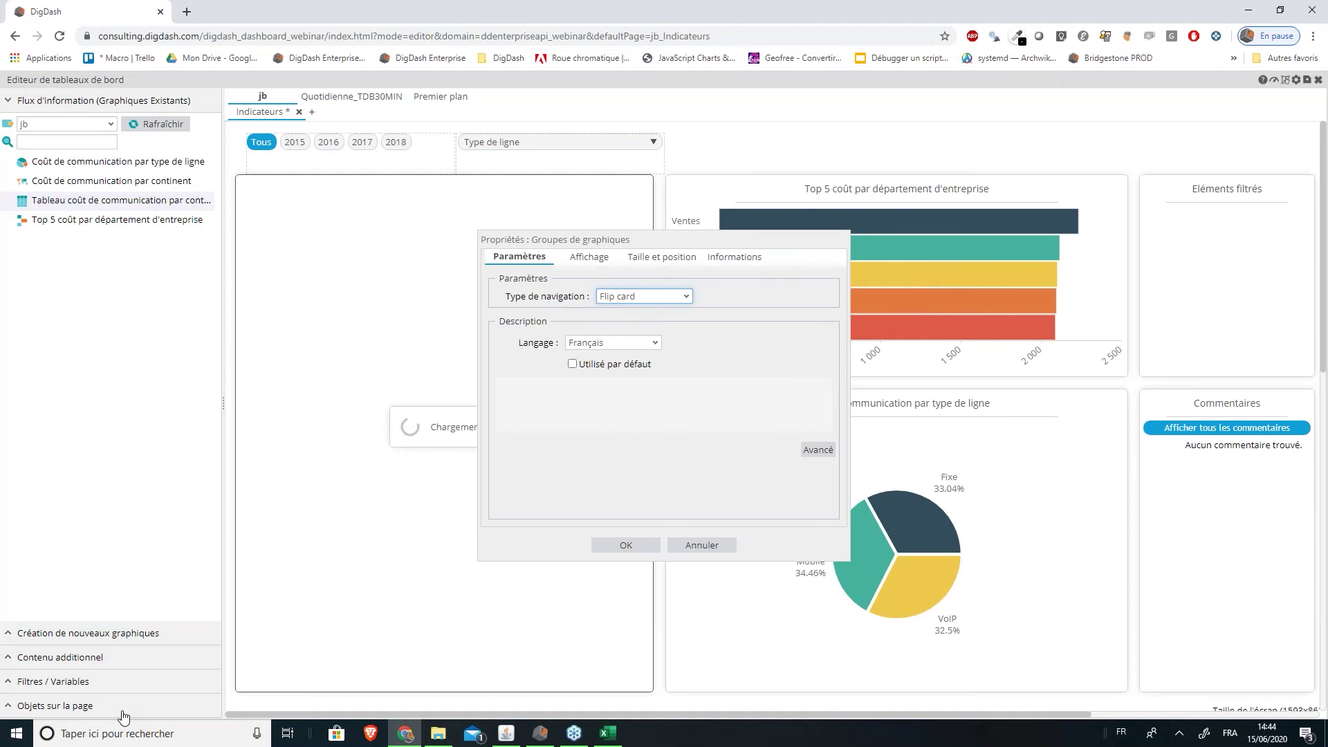
click(626, 547)
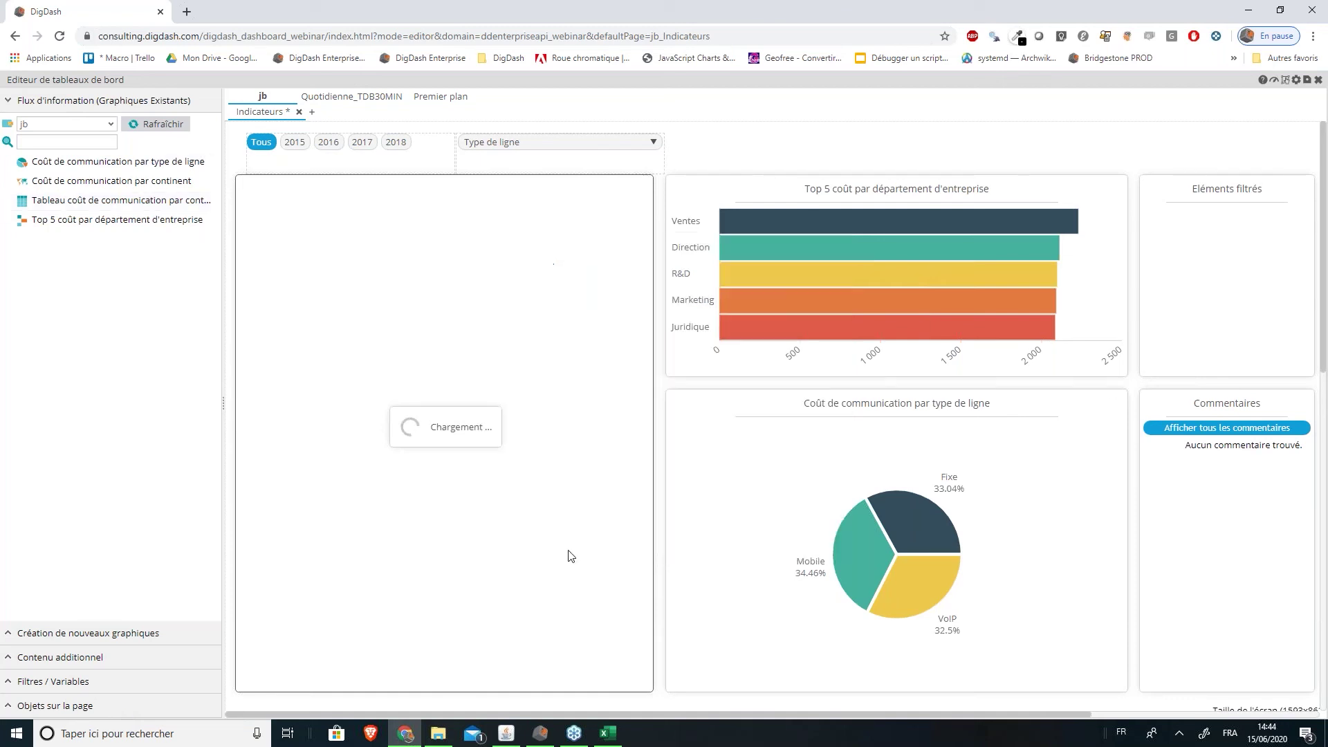
Show the window headers of the map and the table inside the chart group, and save the page to the dashboard view
click(87, 706)
click(8, 336)
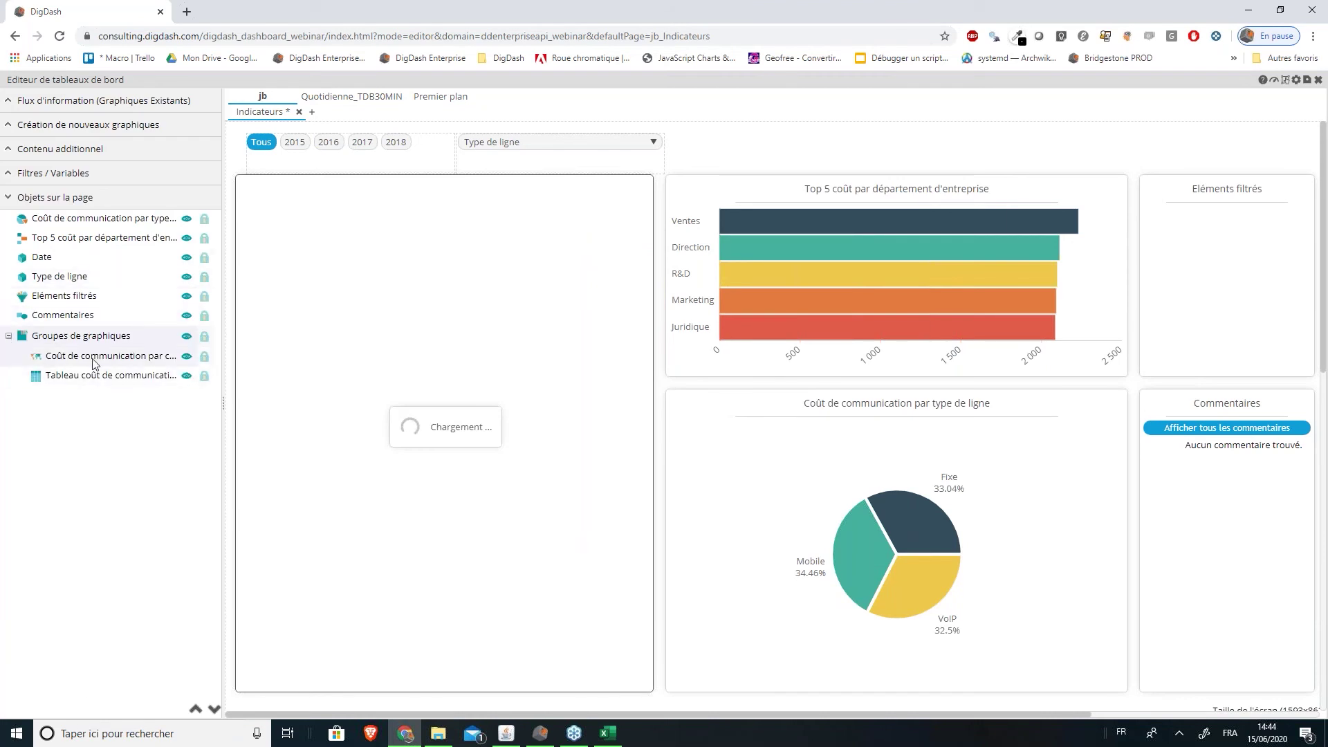
right_click(94, 357)
click(133, 367)
click(589, 257)
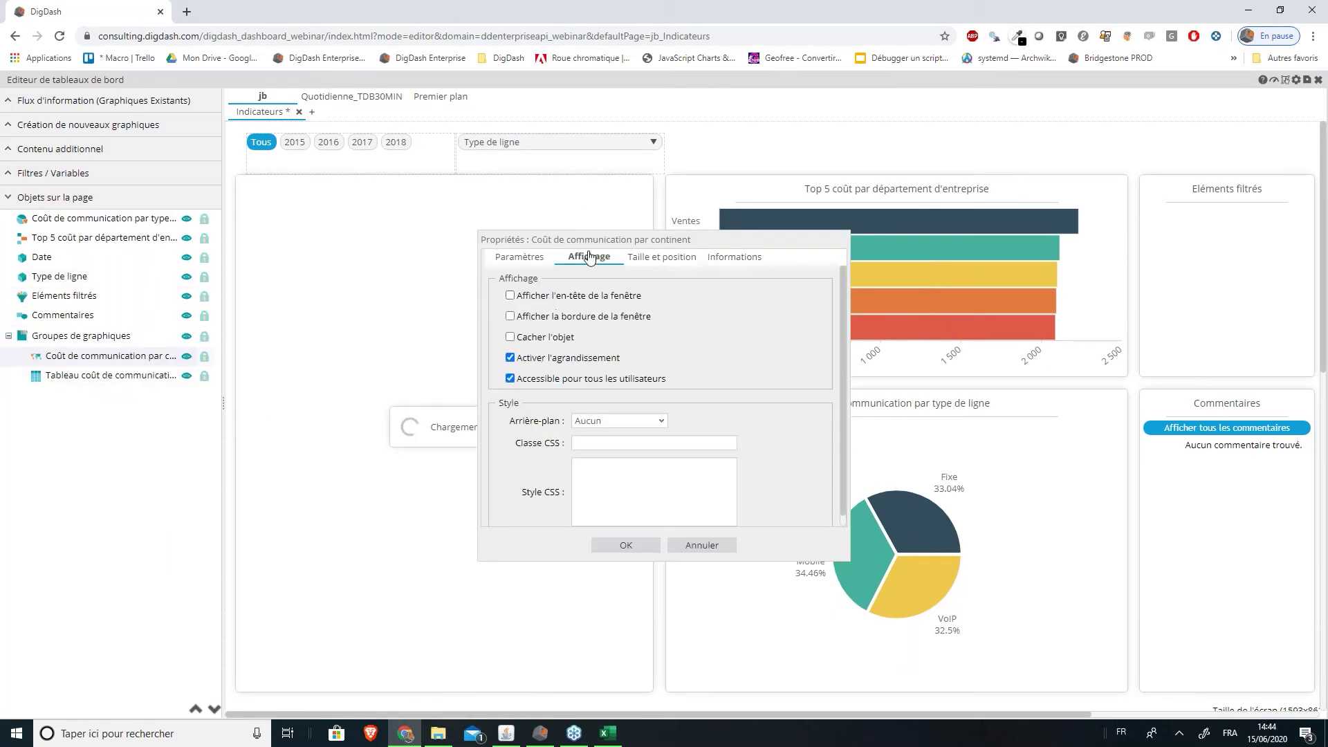
click(148, 374)
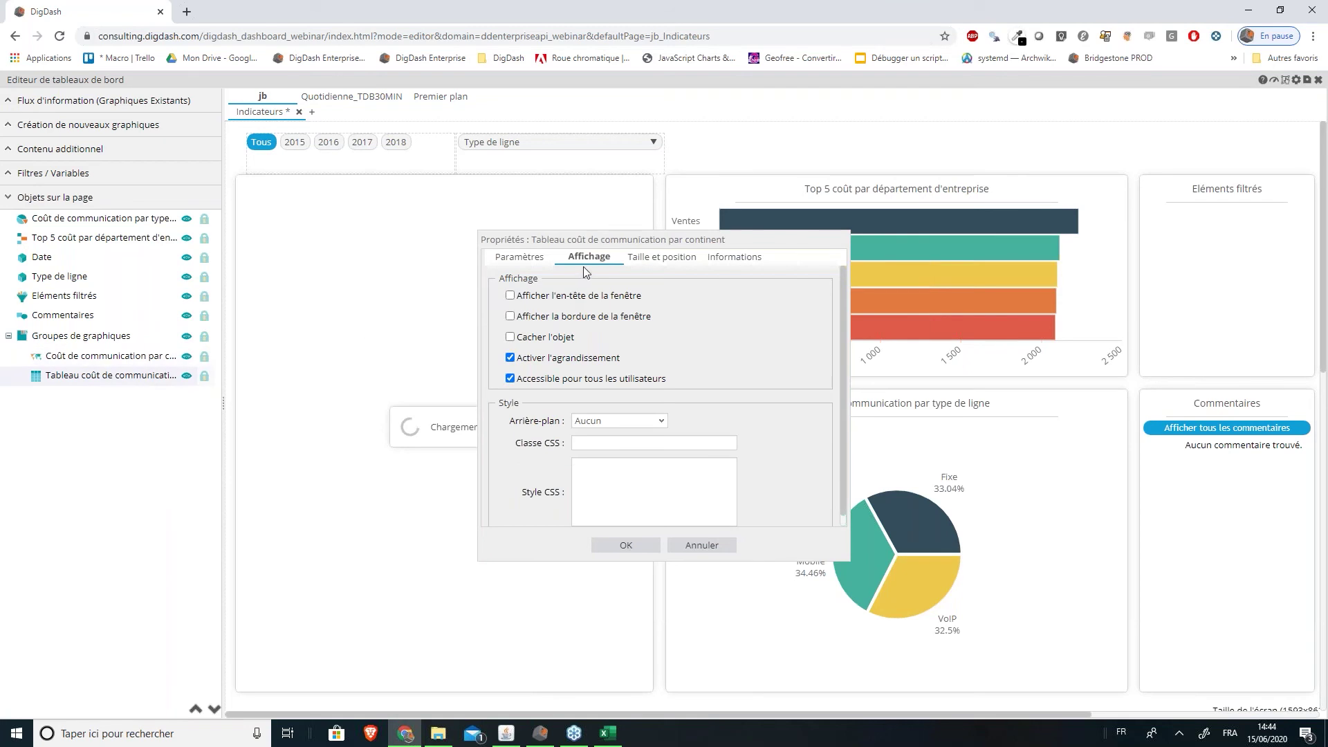
click(631, 546)
click(1274, 81)
click(603, 423)
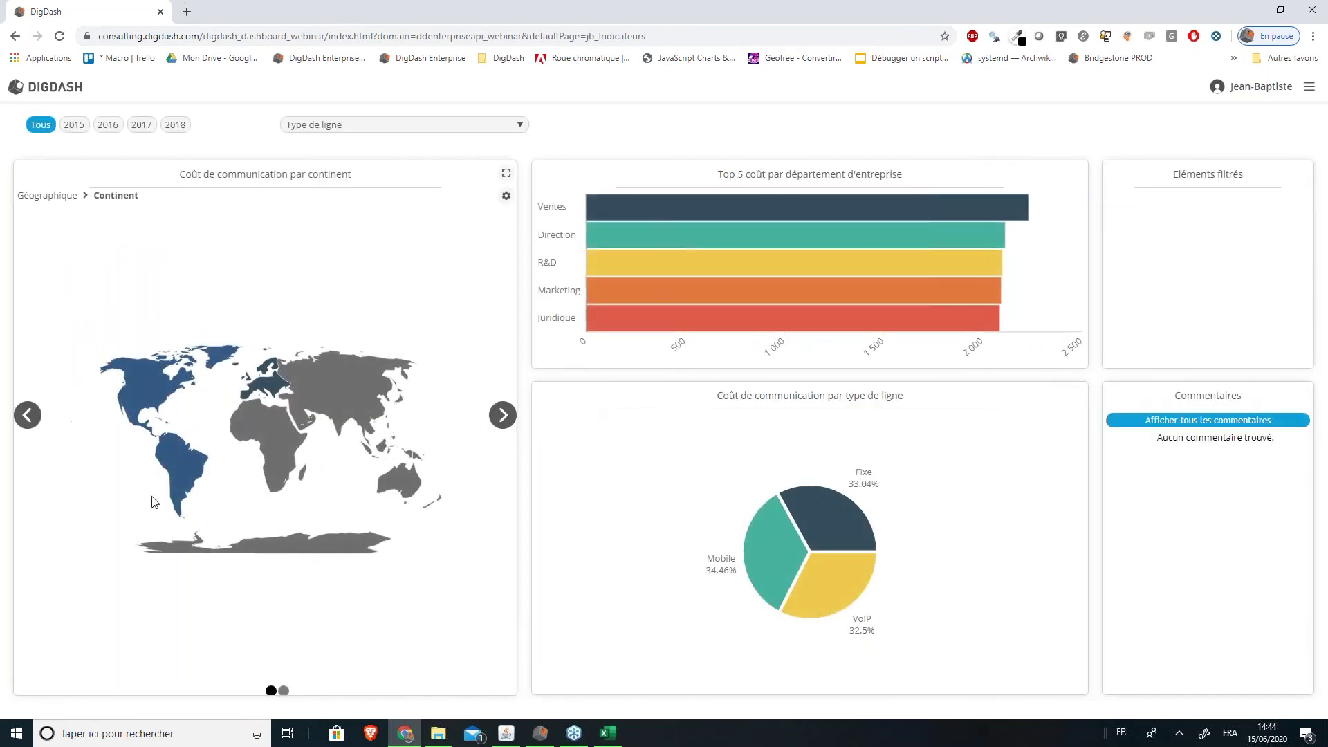
Drill the continent map down to France, flip to the table and drill it through Europe to France
click(235, 385)
click(188, 560)
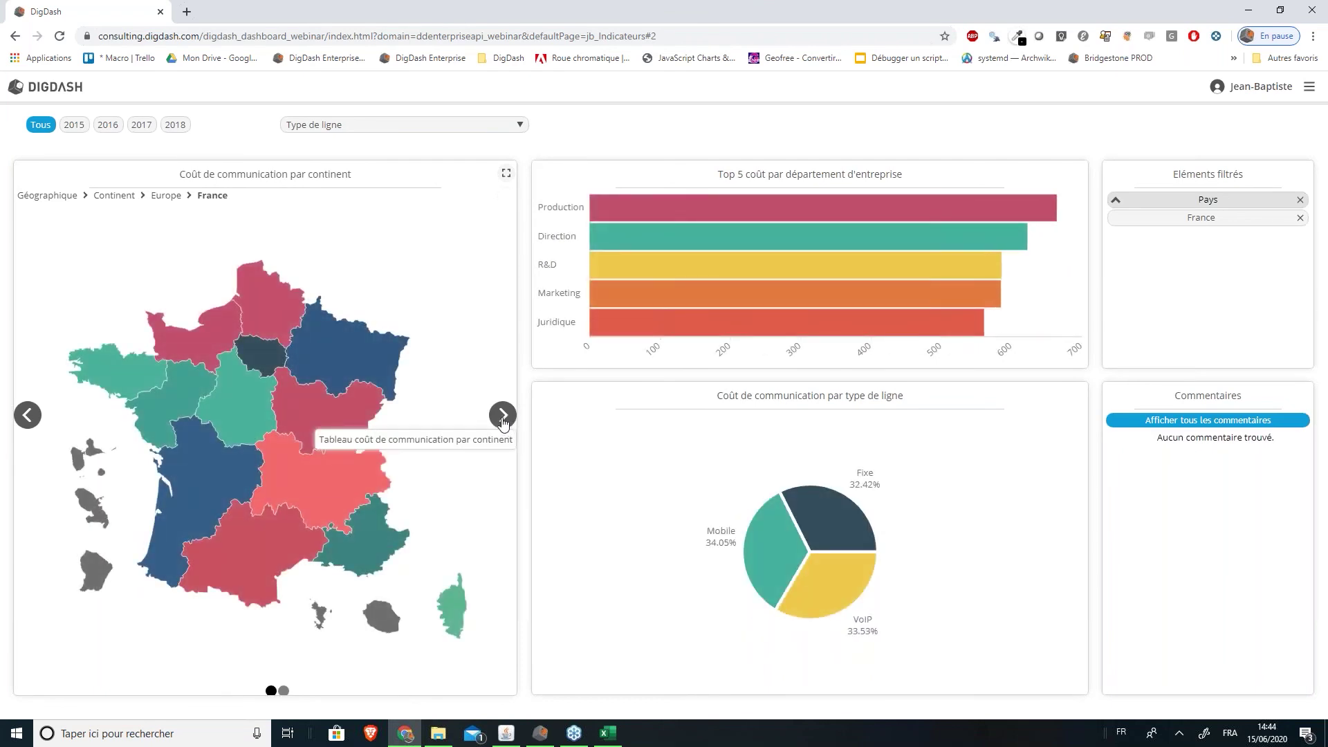
click(502, 415)
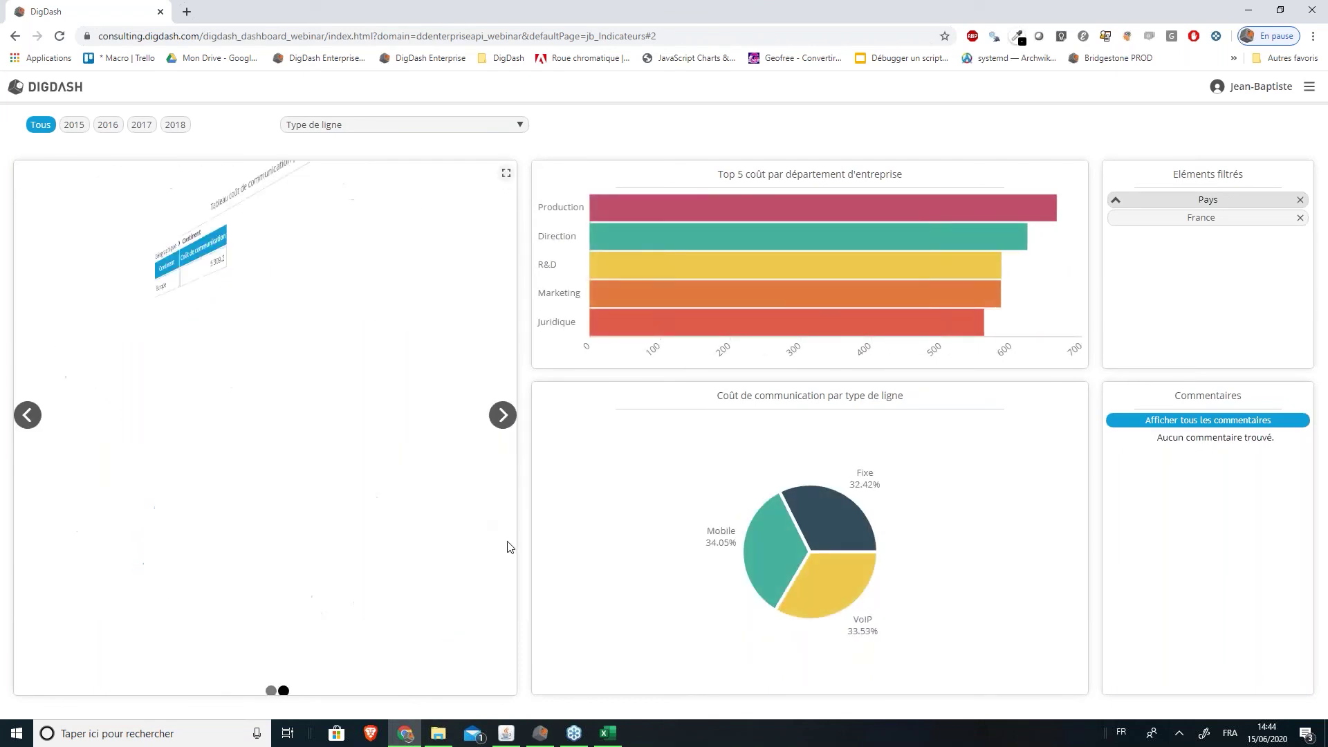
click(36, 240)
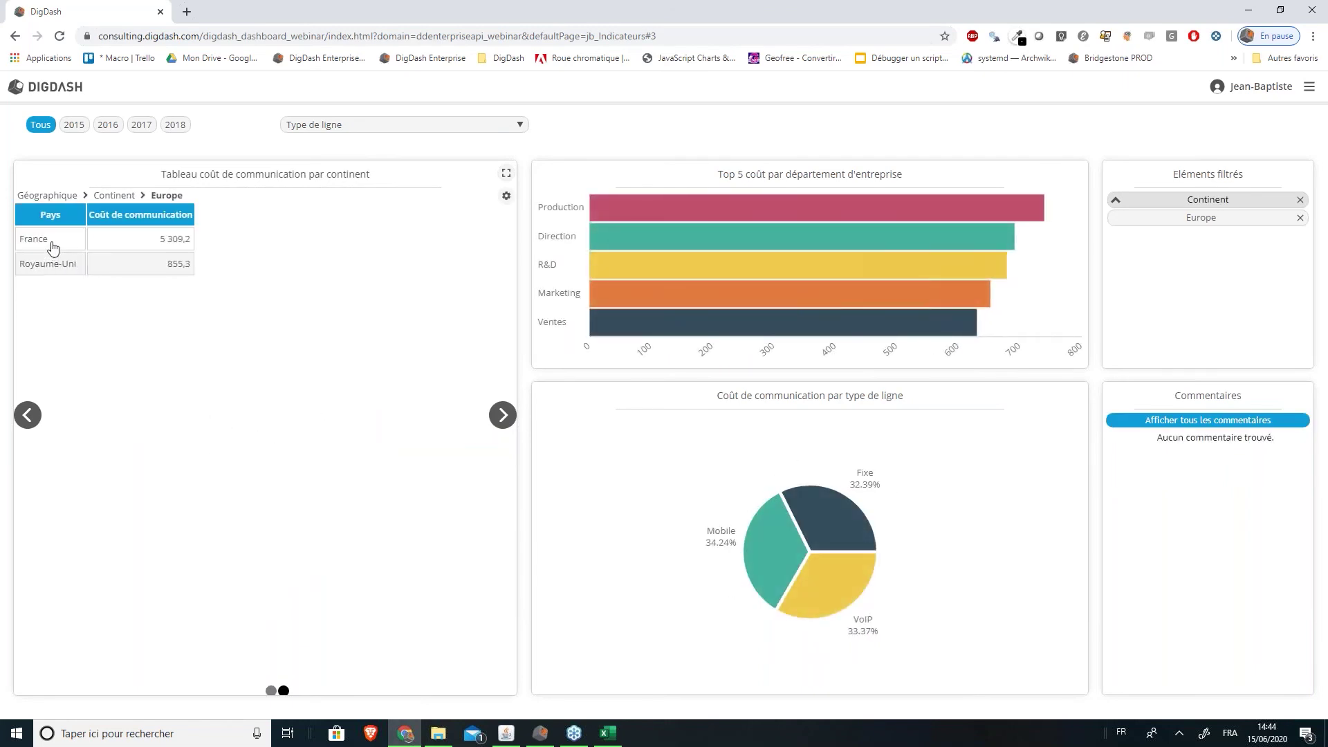
click(52, 243)
Switch to Enterprise Studio and set Colonne1's click action in the Tableau coût de communication par continent flow to synchronised hierarchy navigation
key(alt+Tab)
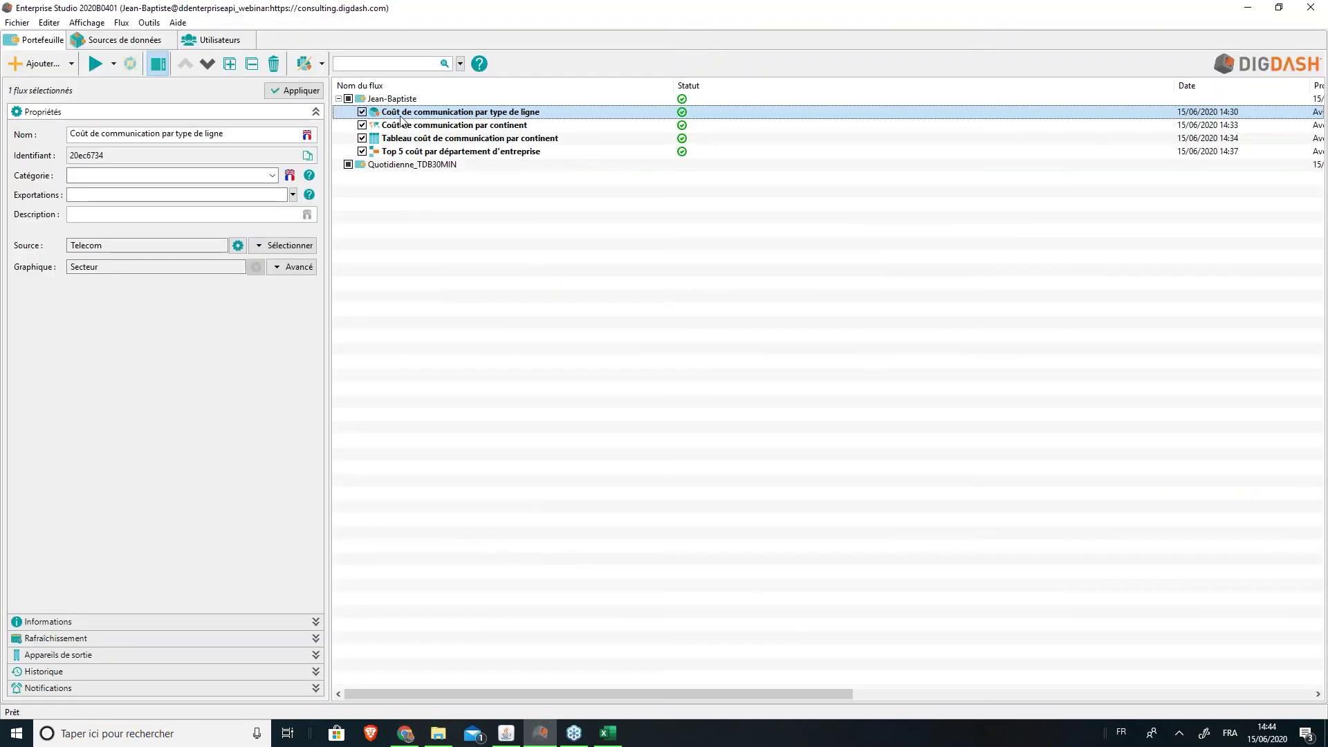
key(Down)
key(Down)
key(Down)
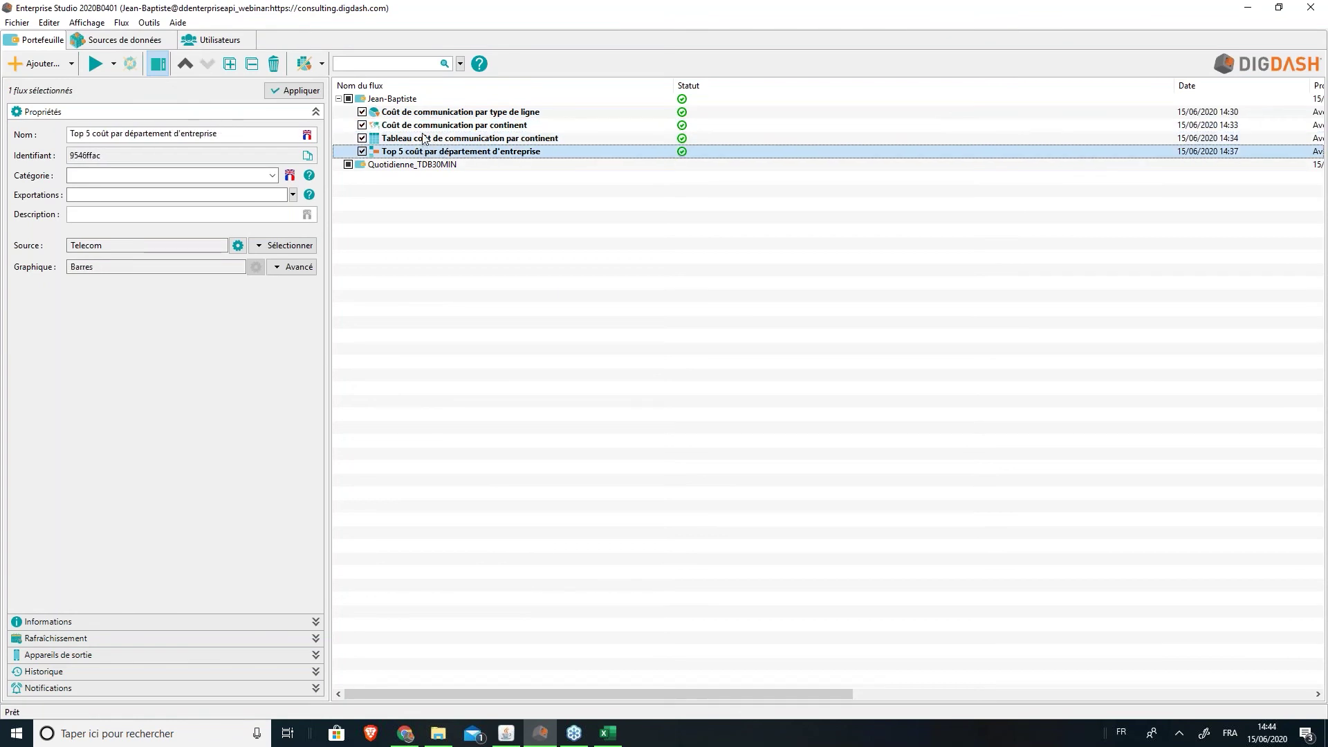
click(426, 142)
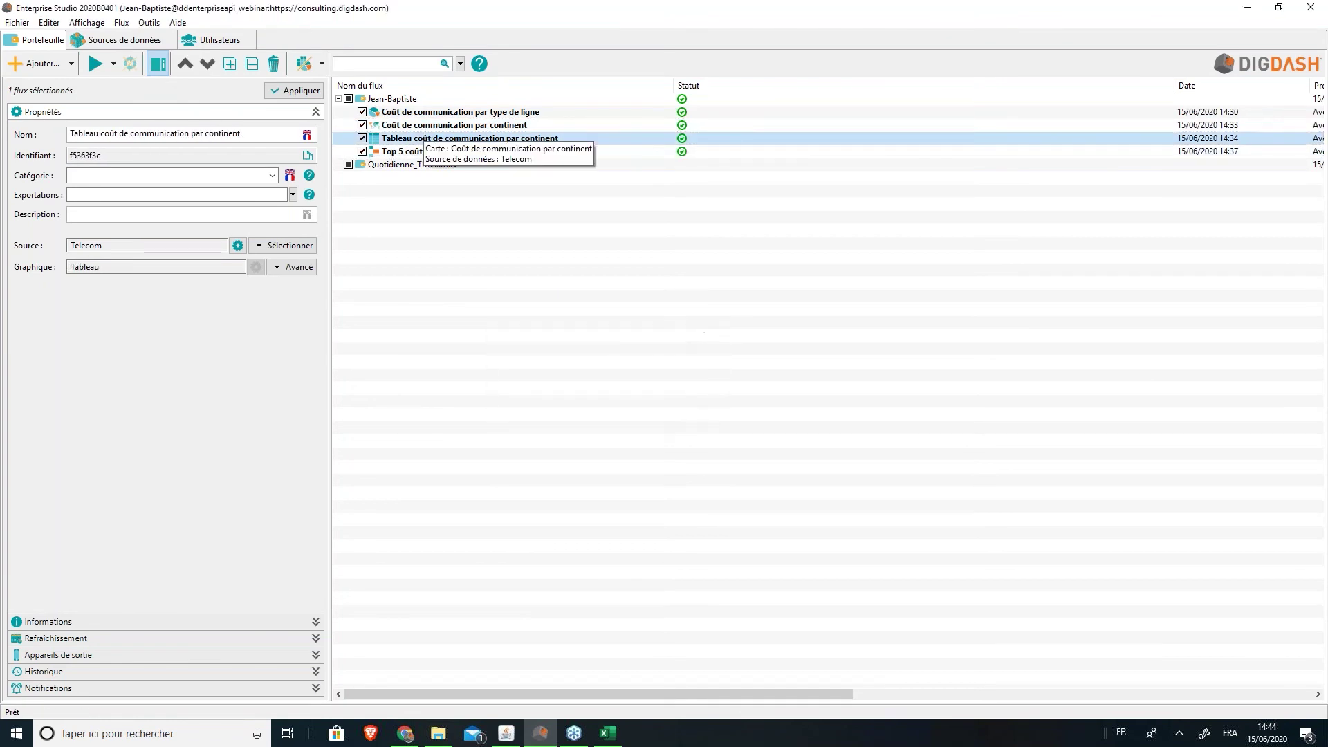
click(77, 83)
double_click(208, 161)
click(673, 353)
click(609, 395)
click(787, 434)
click(1268, 711)
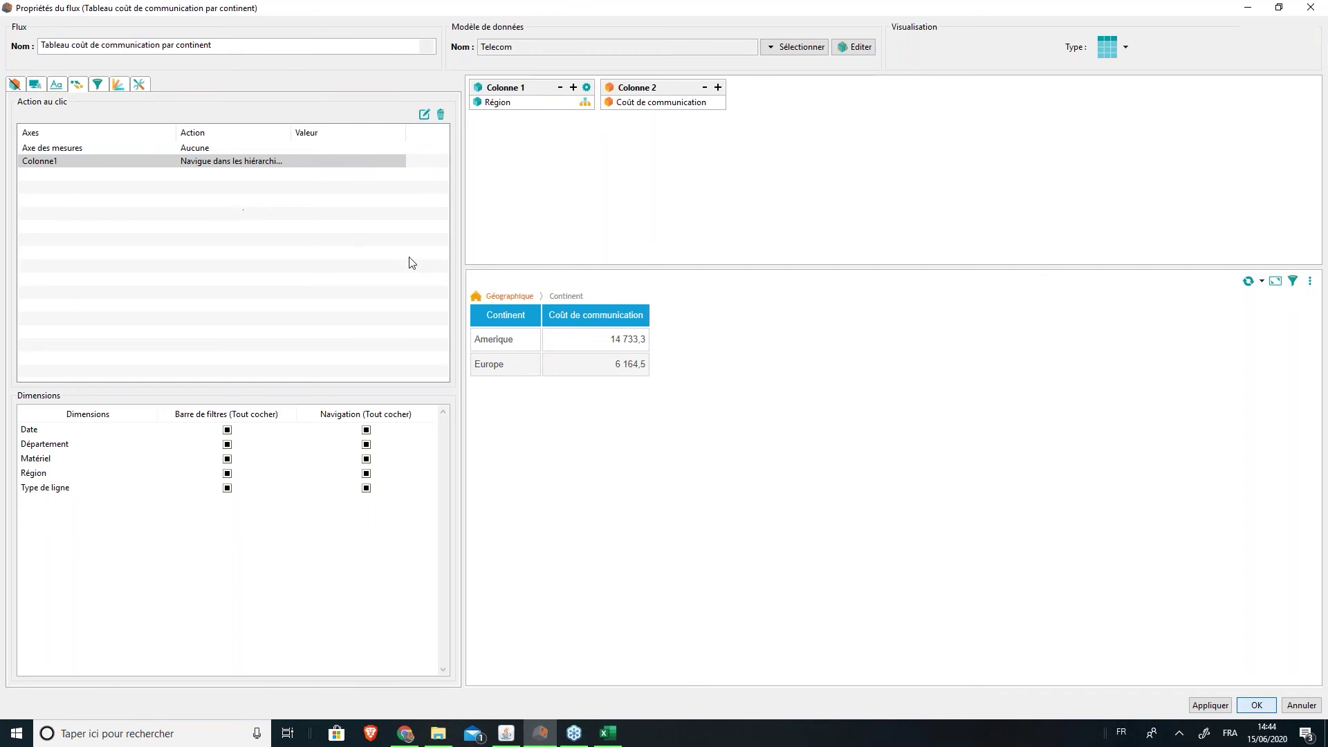
Set the click action of the Coût de communication par continent map flow to Navigue dans les hiérarchies (synchronisé)
click(404, 124)
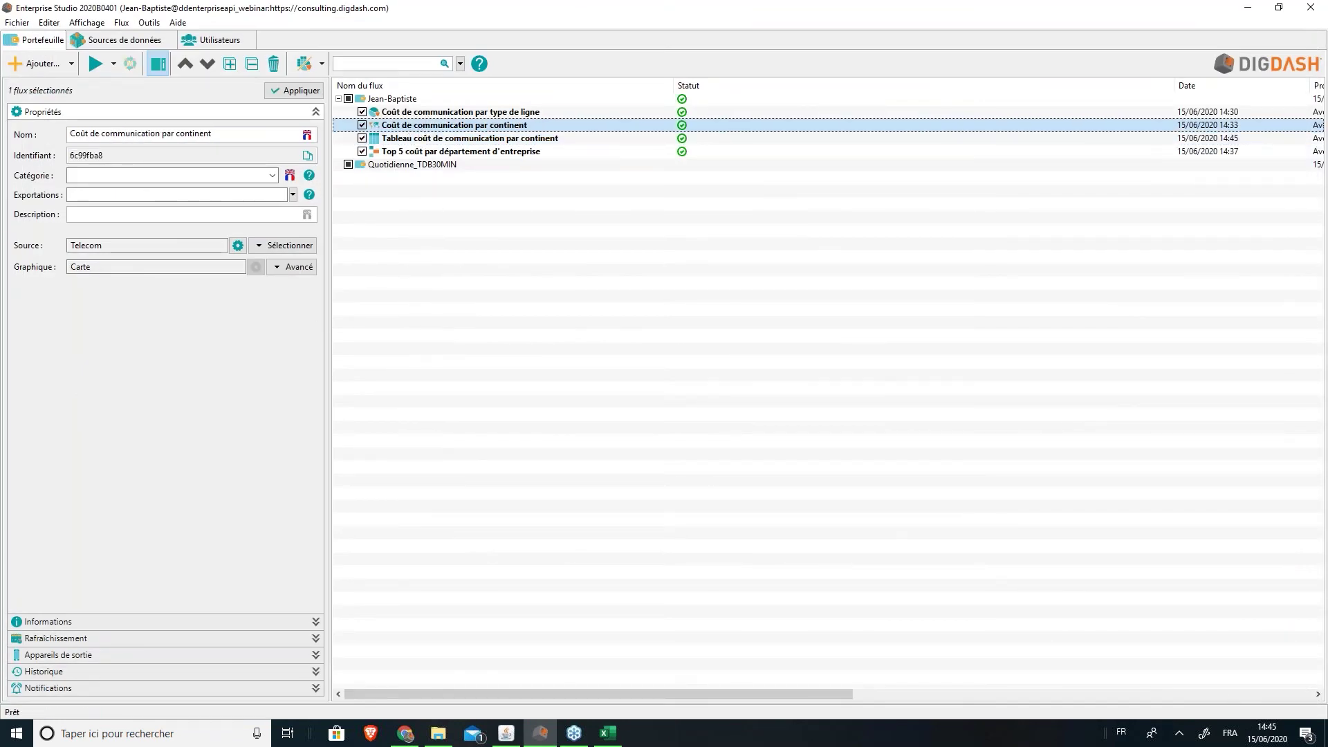
double_click(404, 125)
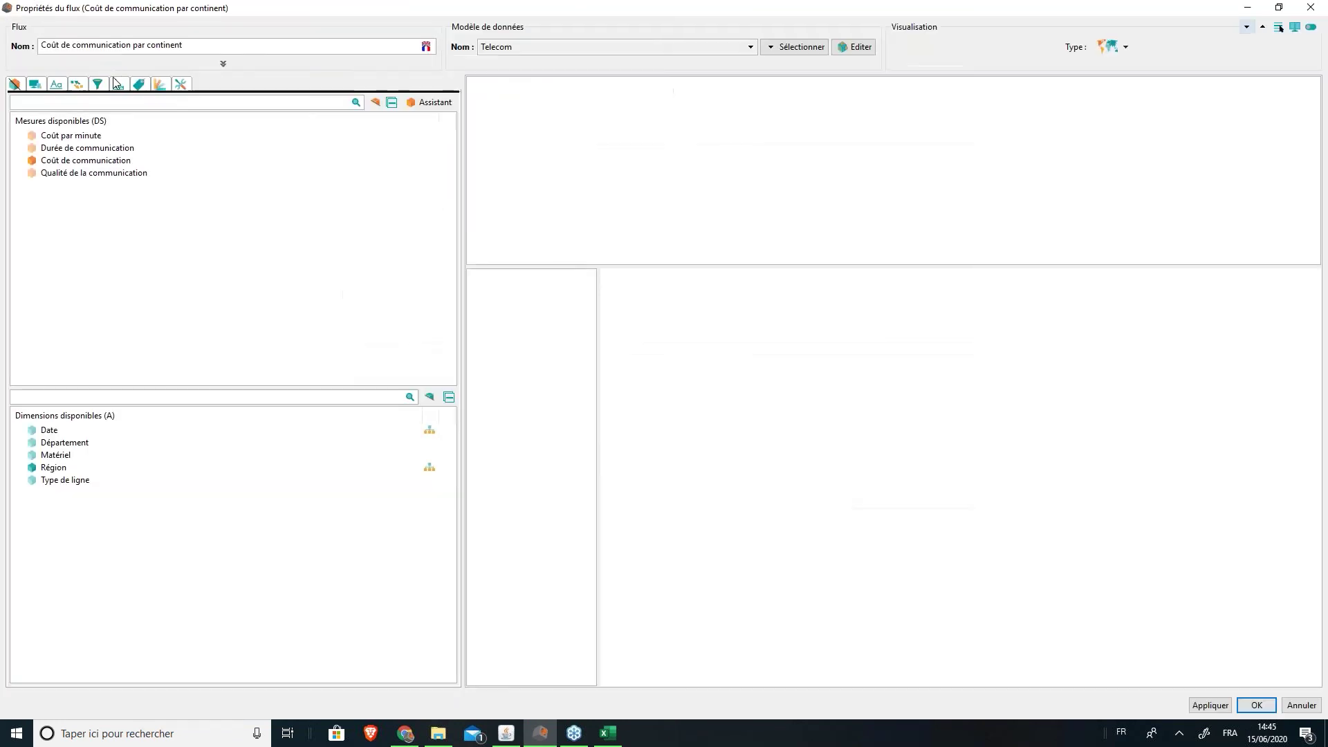
click(98, 83)
click(77, 84)
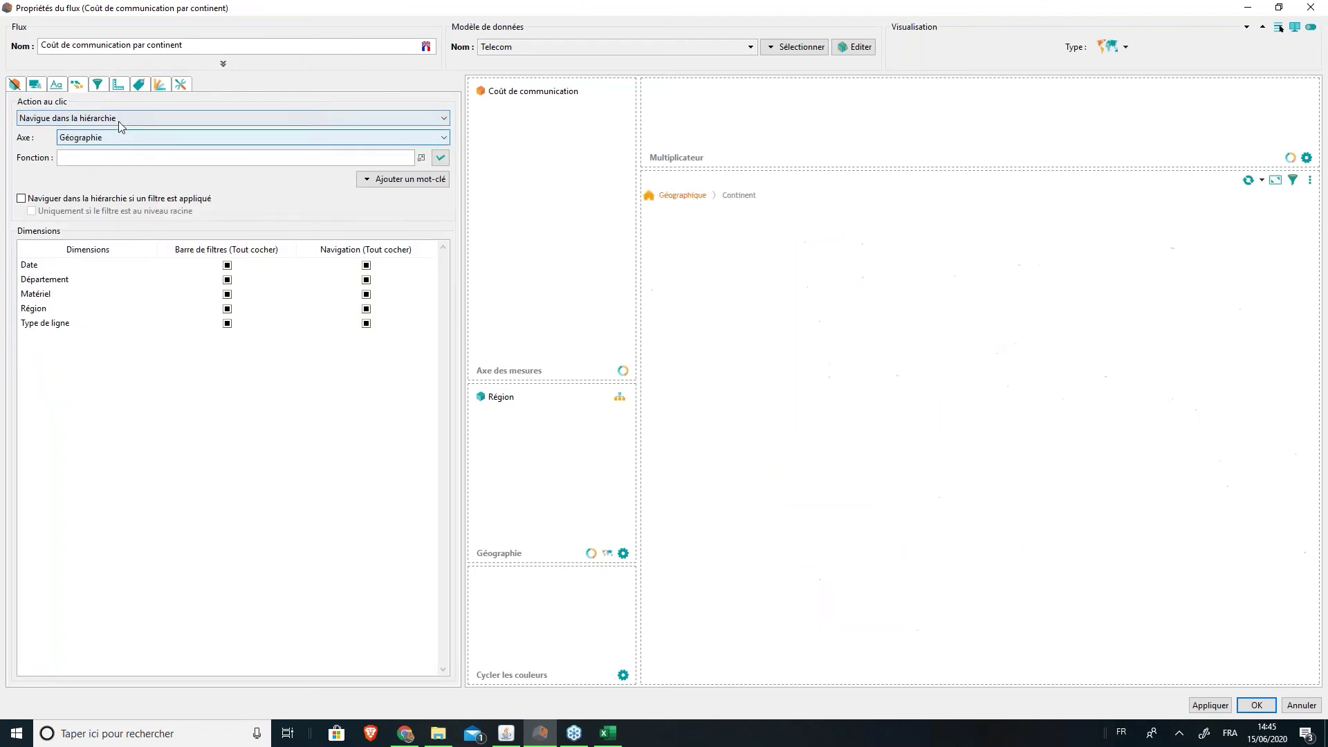
click(119, 122)
click(138, 177)
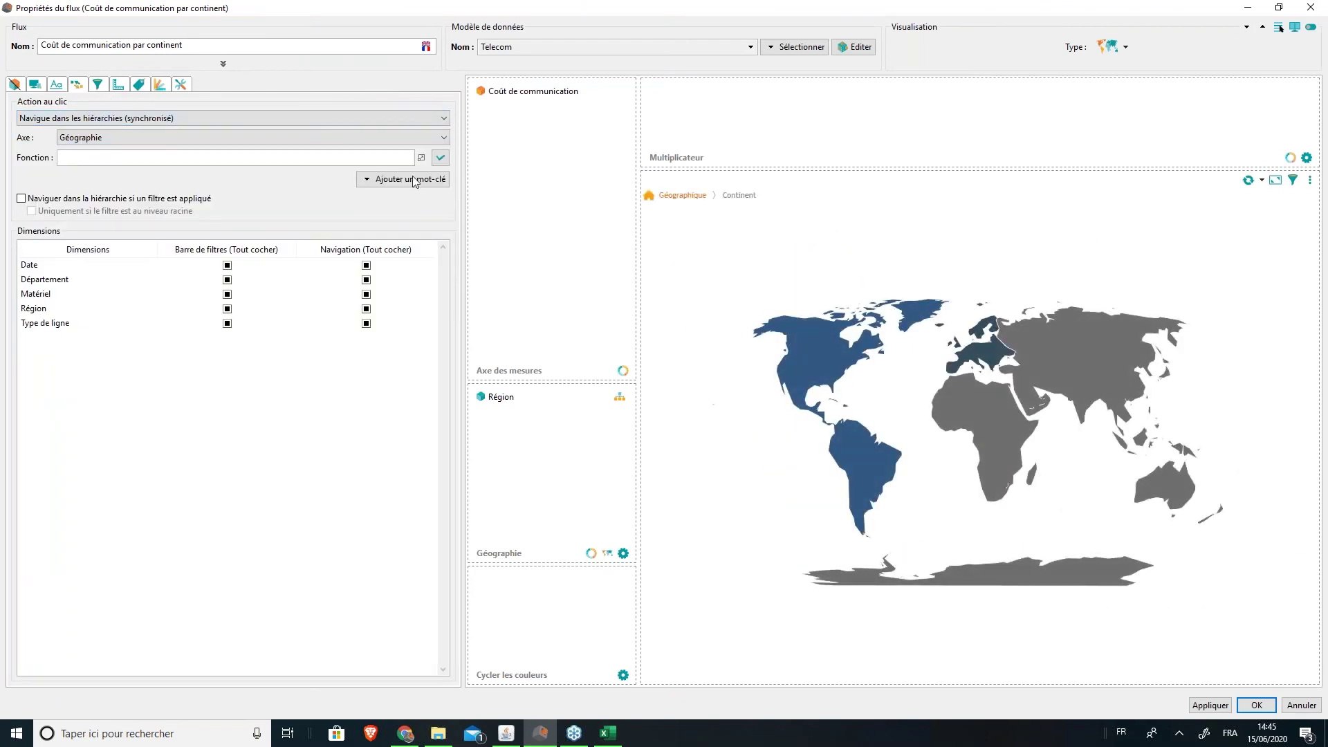
click(1253, 706)
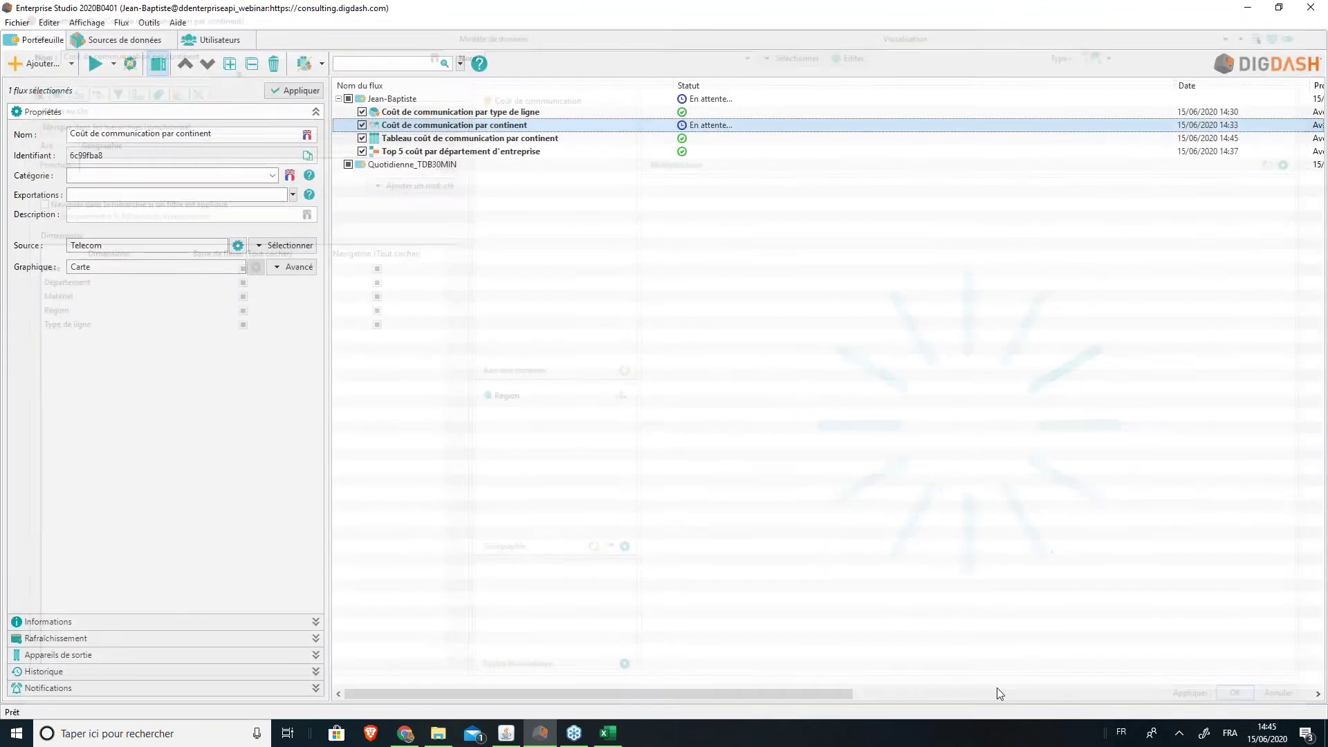
Reload the dashboard in the browser and check that the map and table drill down to France and back up to Continent together
click(405, 733)
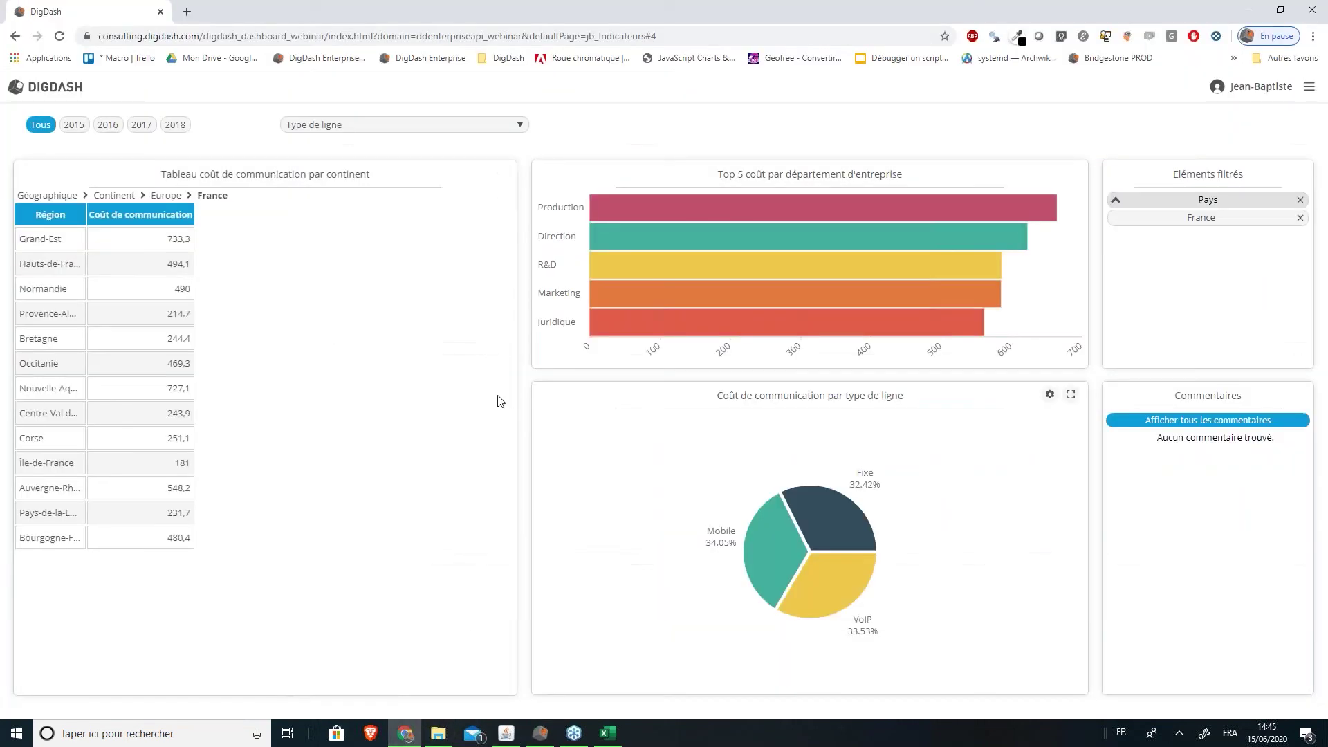
key(F5)
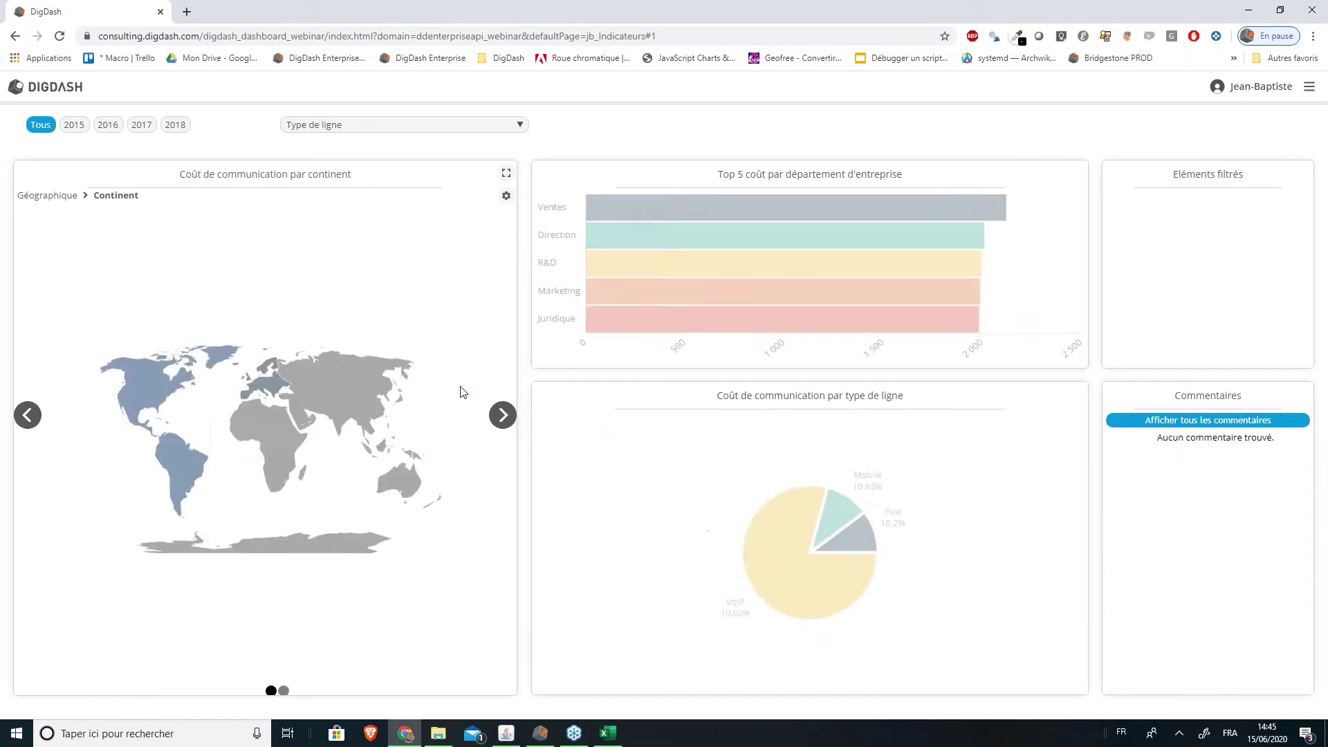
click(273, 391)
click(190, 529)
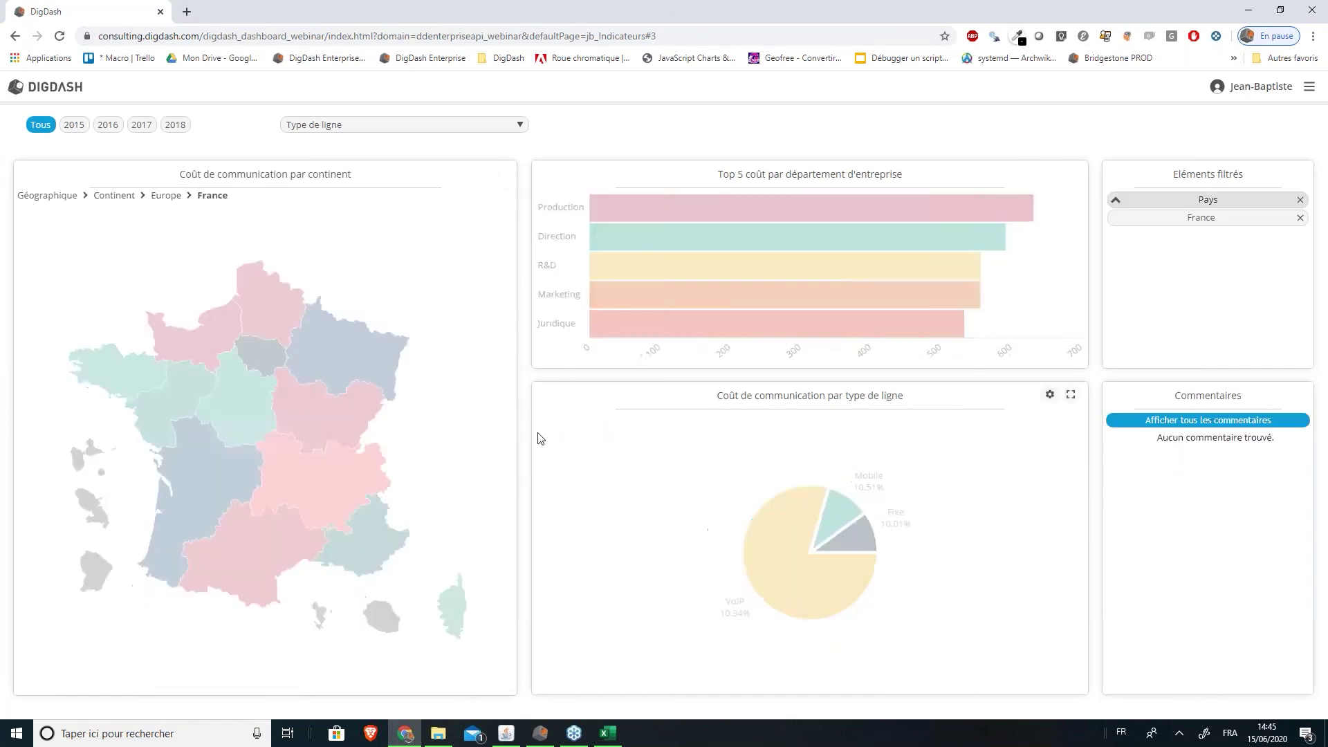
click(503, 414)
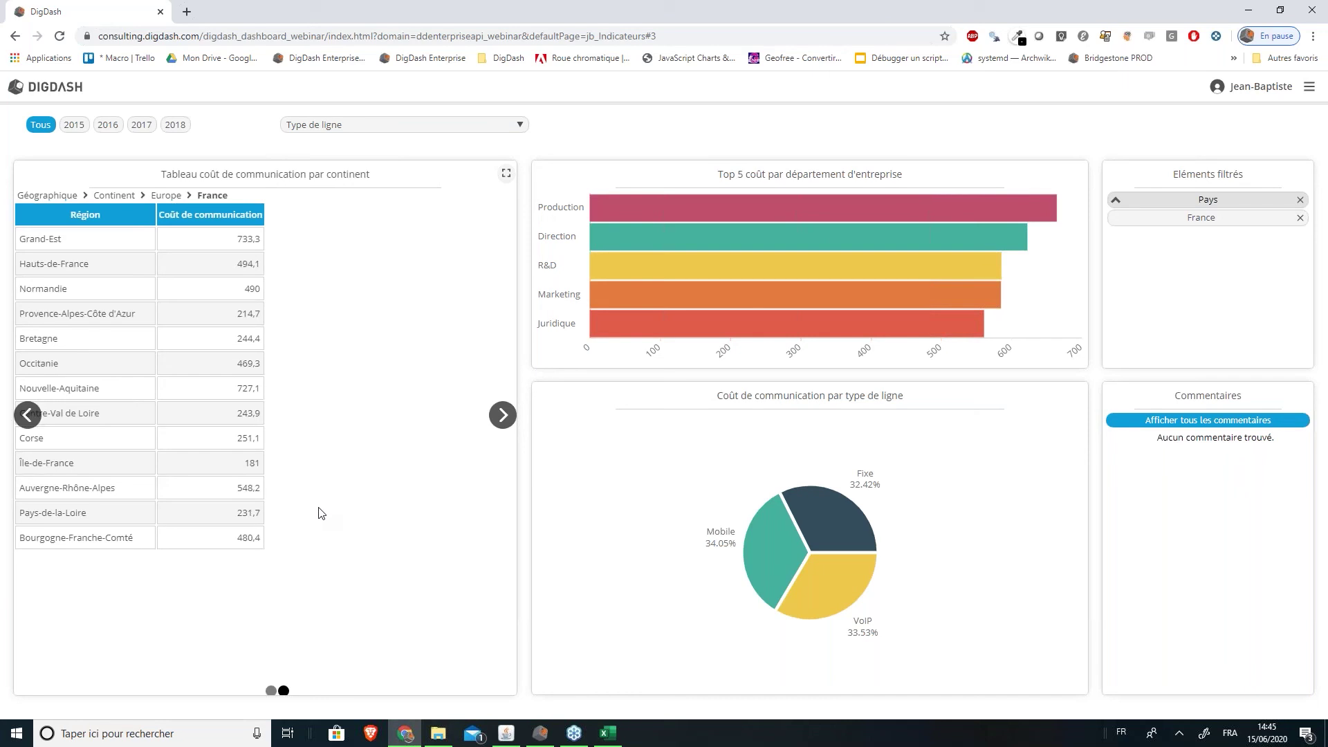
click(166, 195)
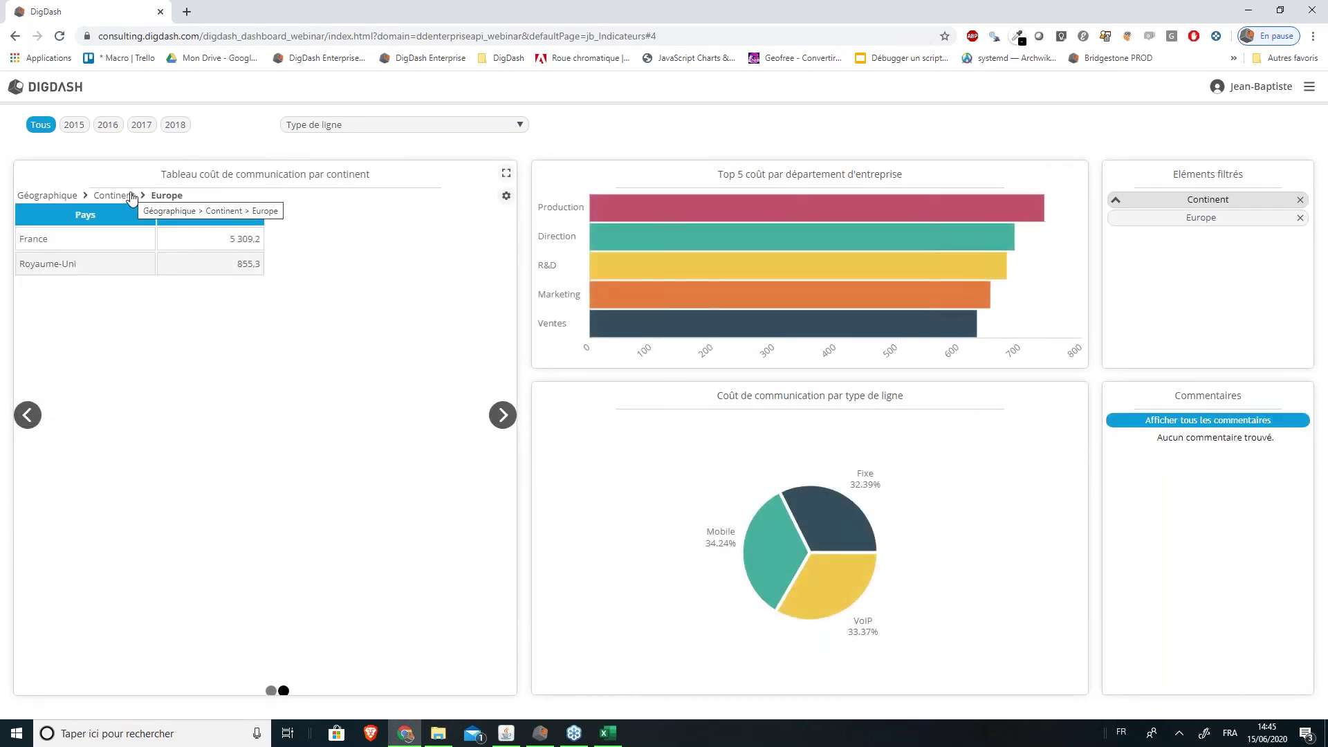
click(115, 196)
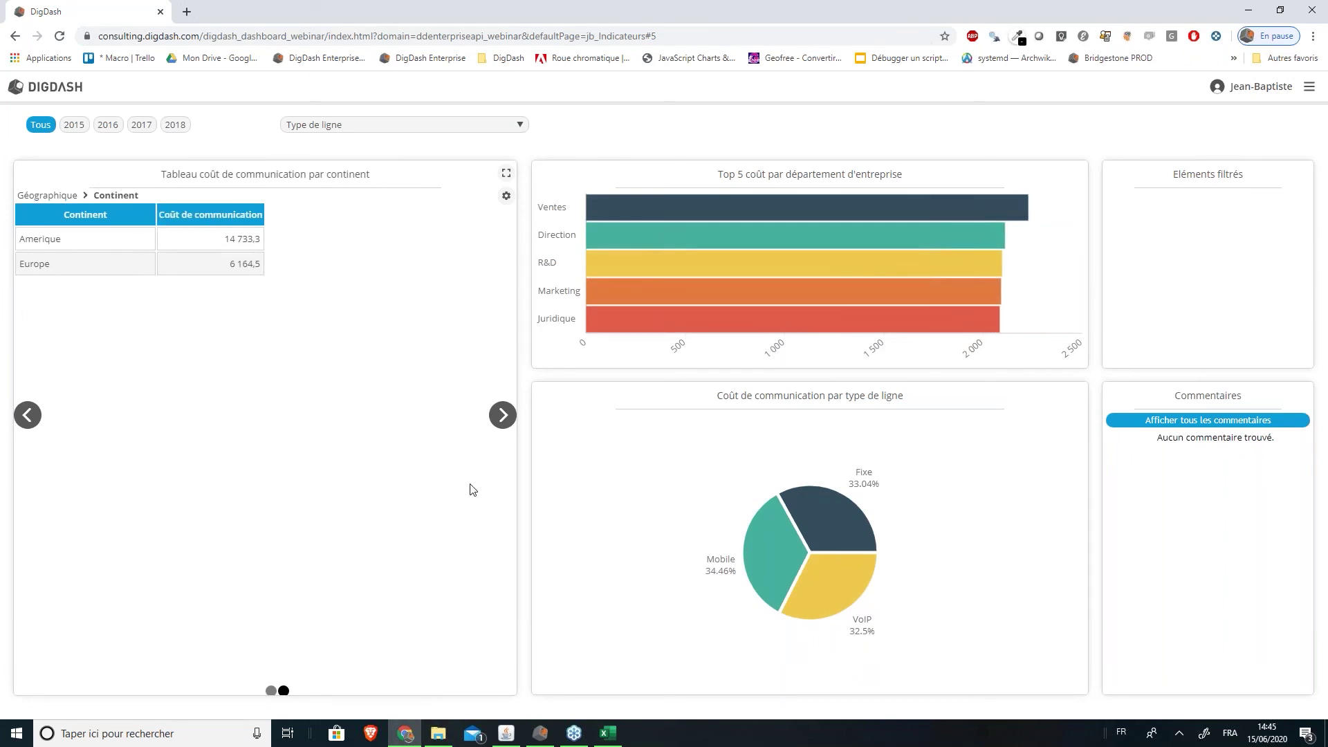
click(503, 415)
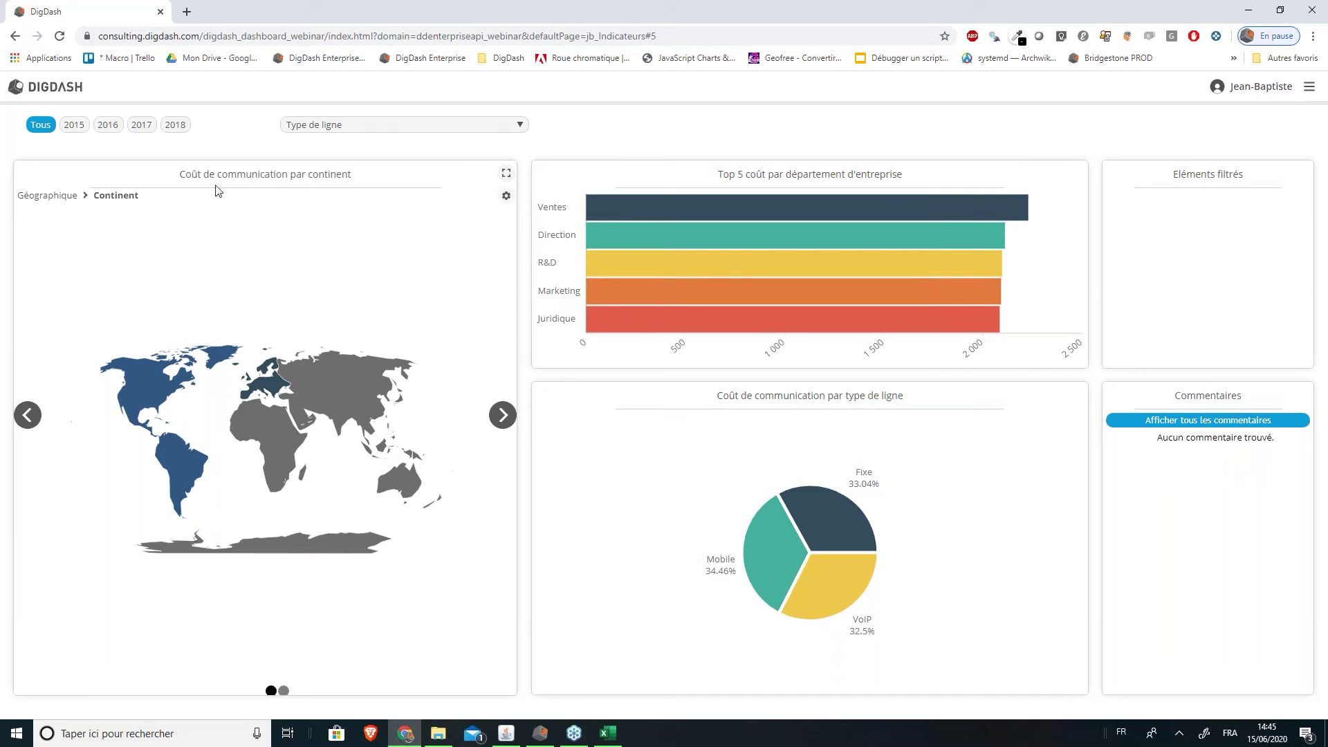
Filter the dashboard on the years 2015, 2016 and 2017, and try the Fixe line type before clearing that filter
click(139, 127)
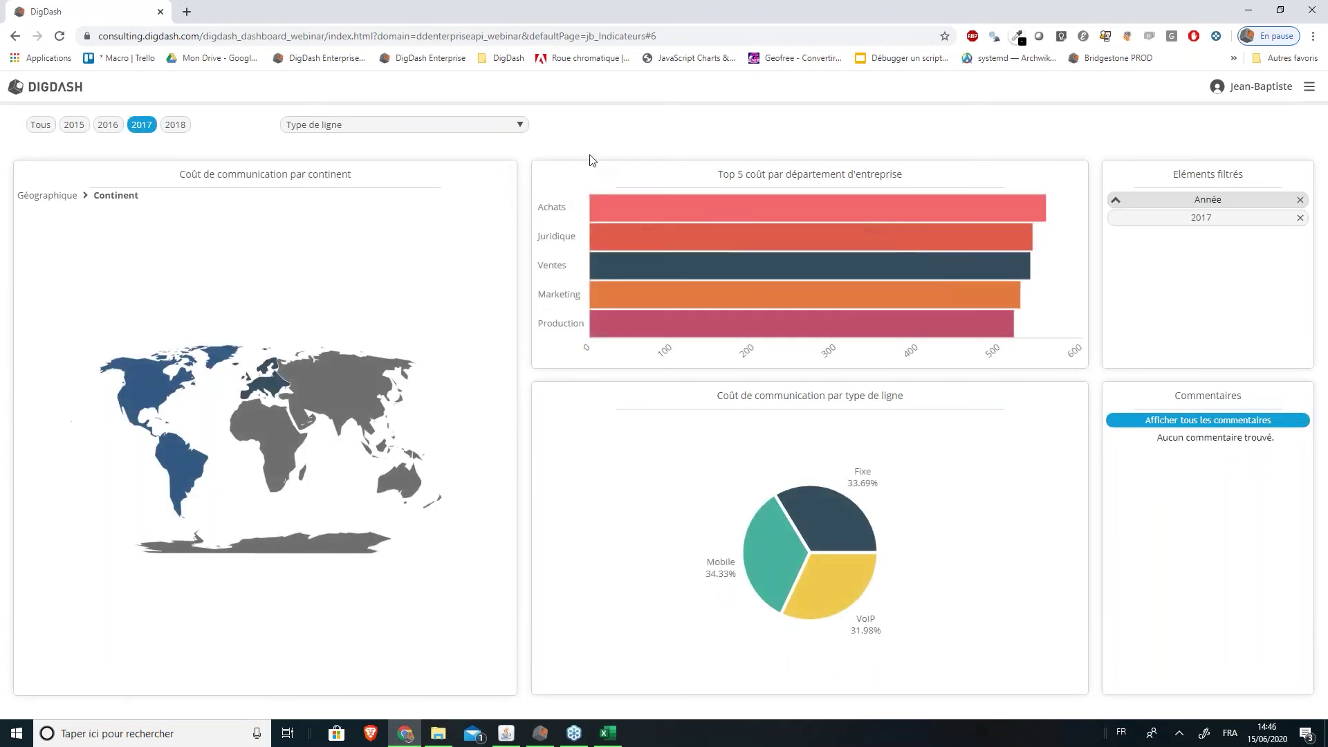
click(103, 127)
click(73, 126)
click(408, 125)
click(385, 192)
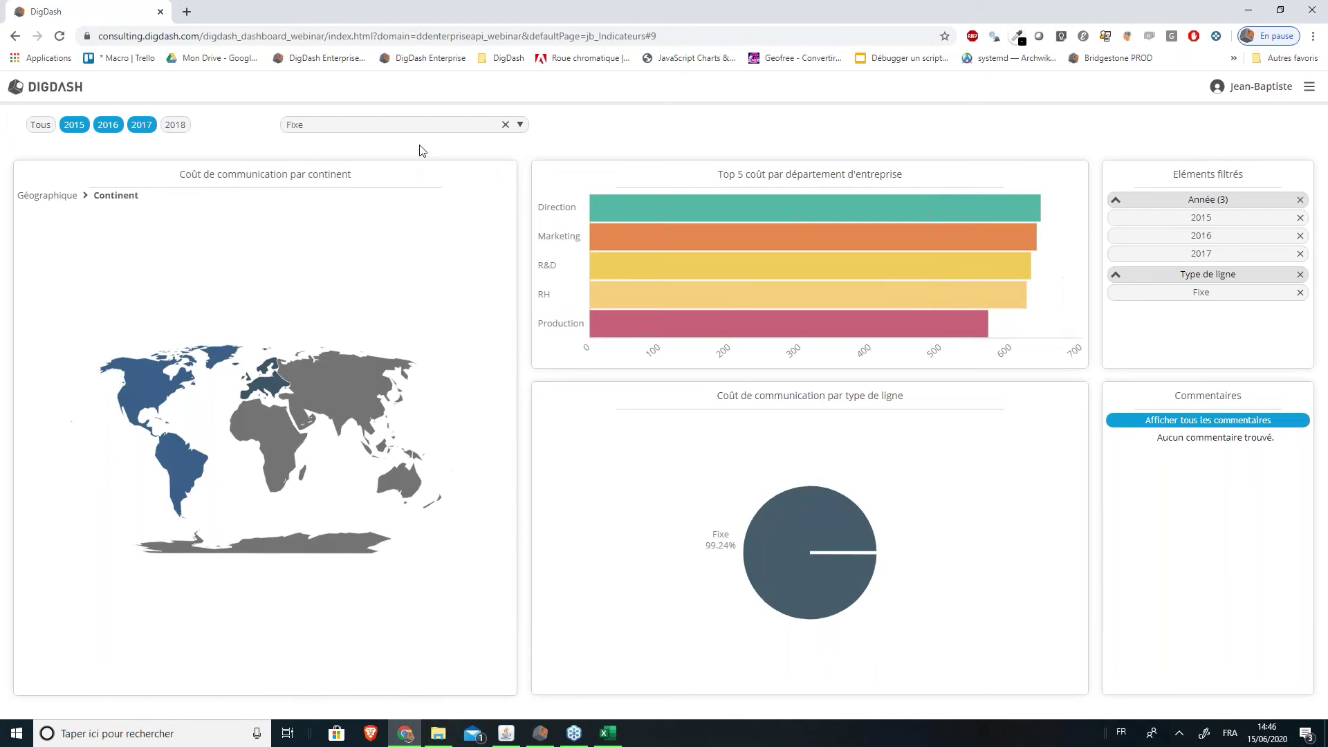
click(504, 127)
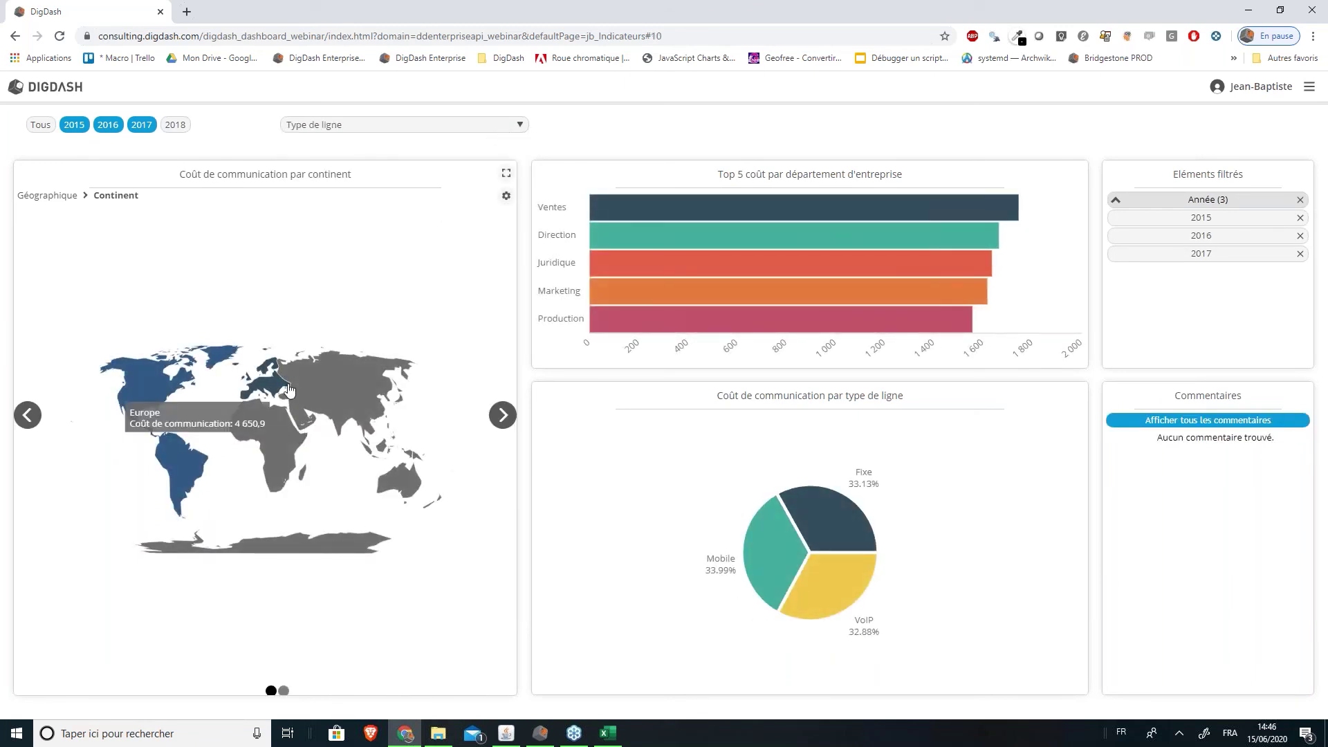
Drill the continent map down through Europe to the regions of France with the year filters applied
click(275, 415)
click(175, 198)
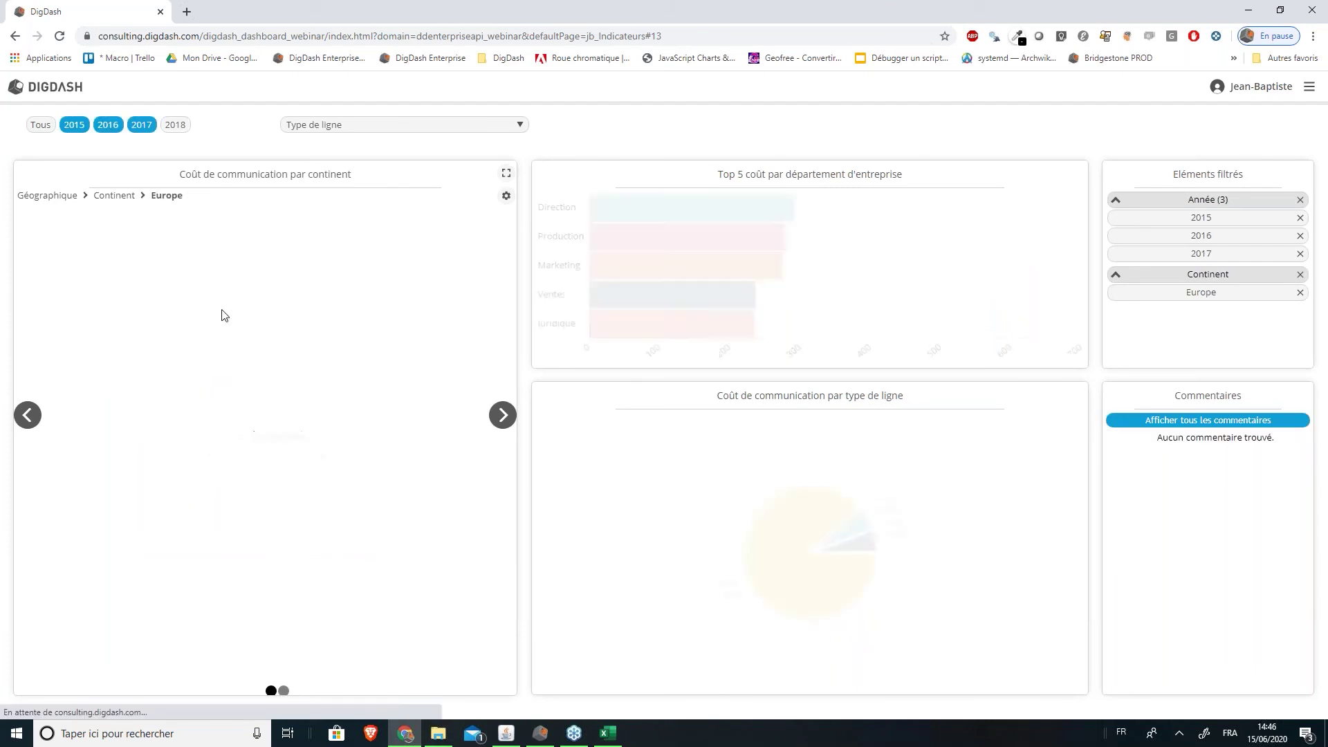
click(204, 494)
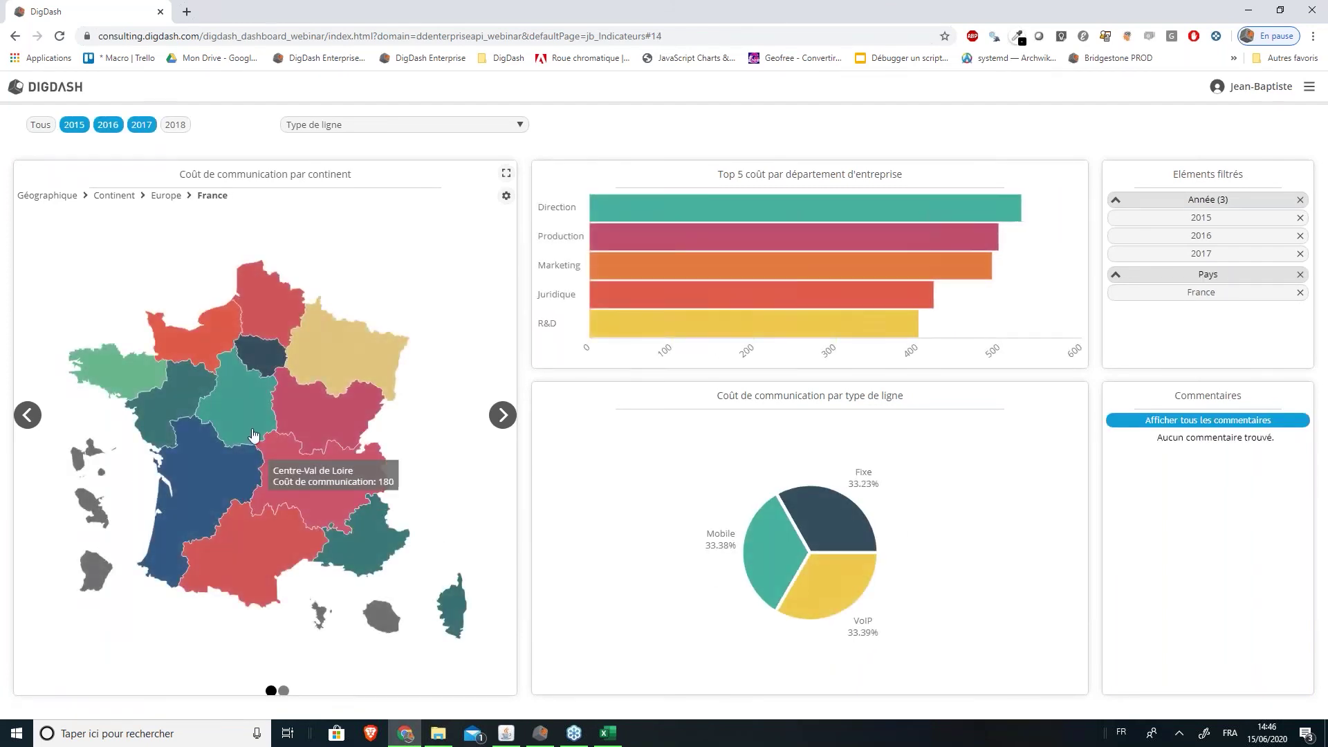
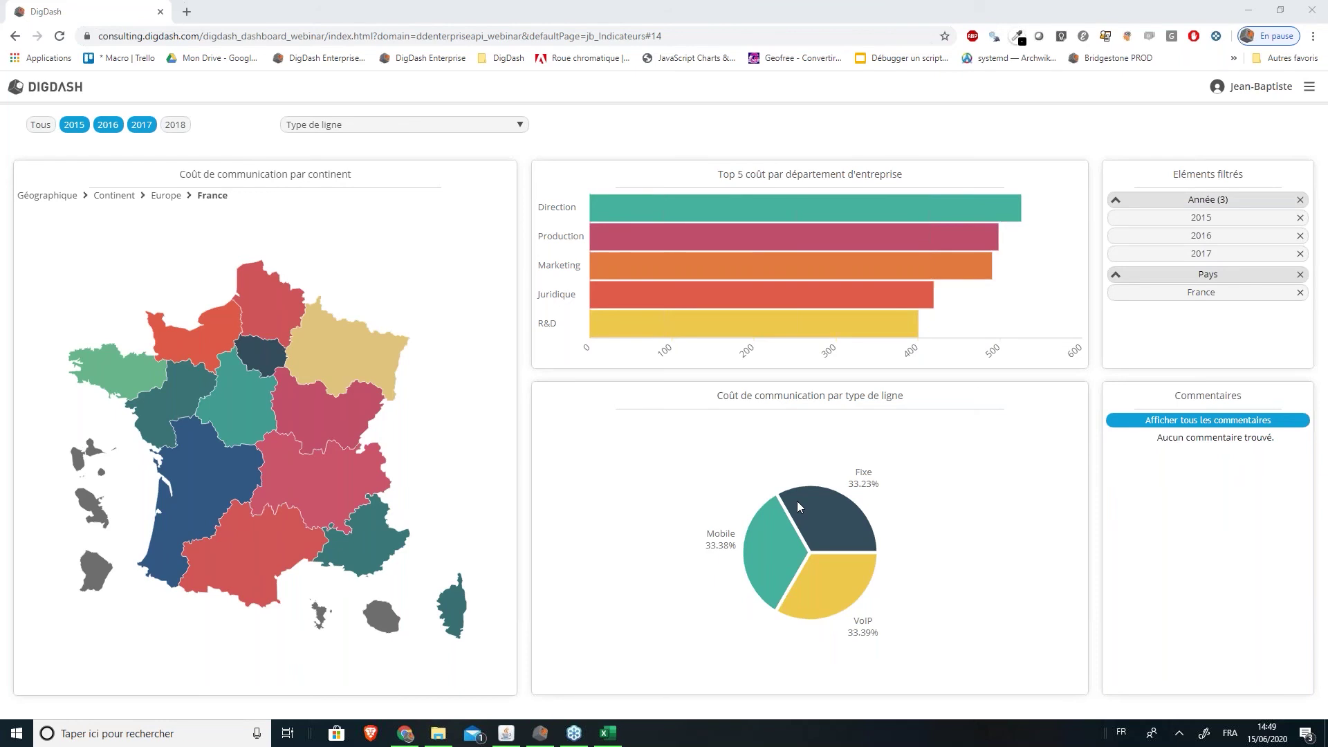
click(197, 36)
double_click(198, 37)
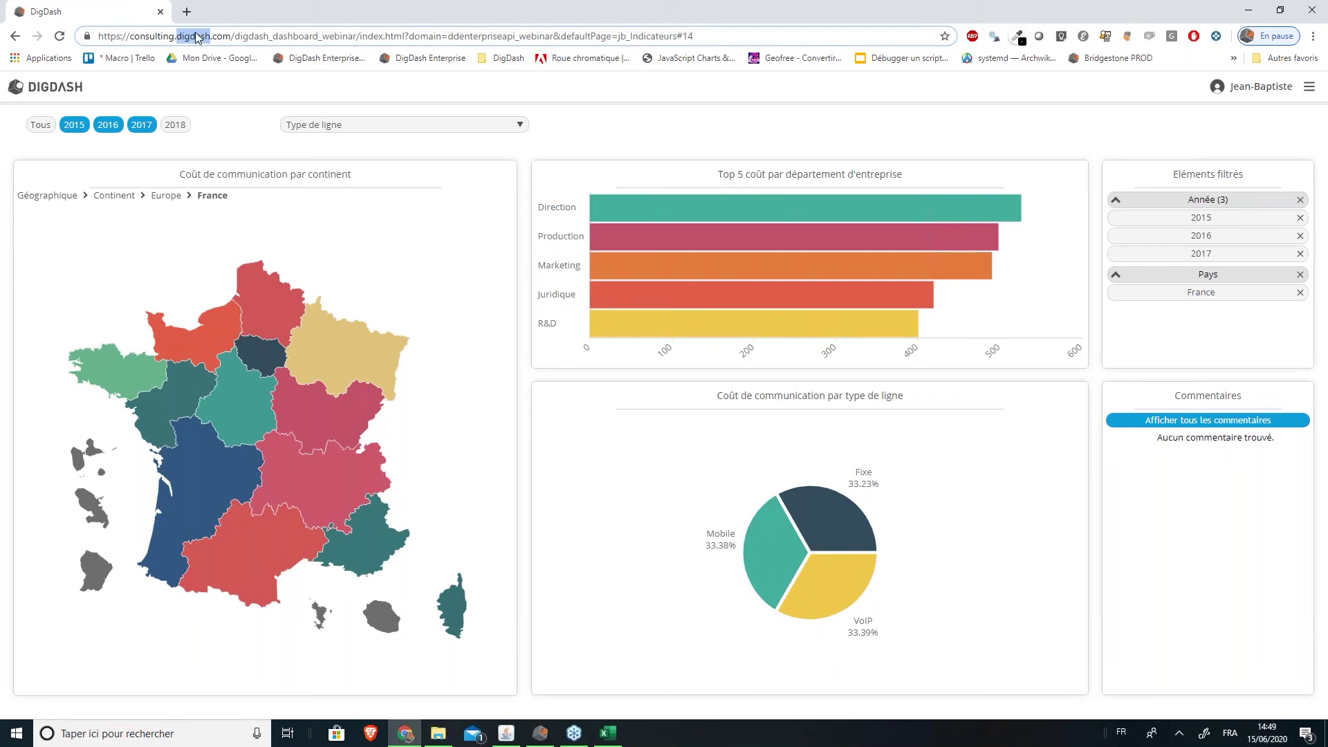
key(ctrl+a)
text(www.digdash.com)
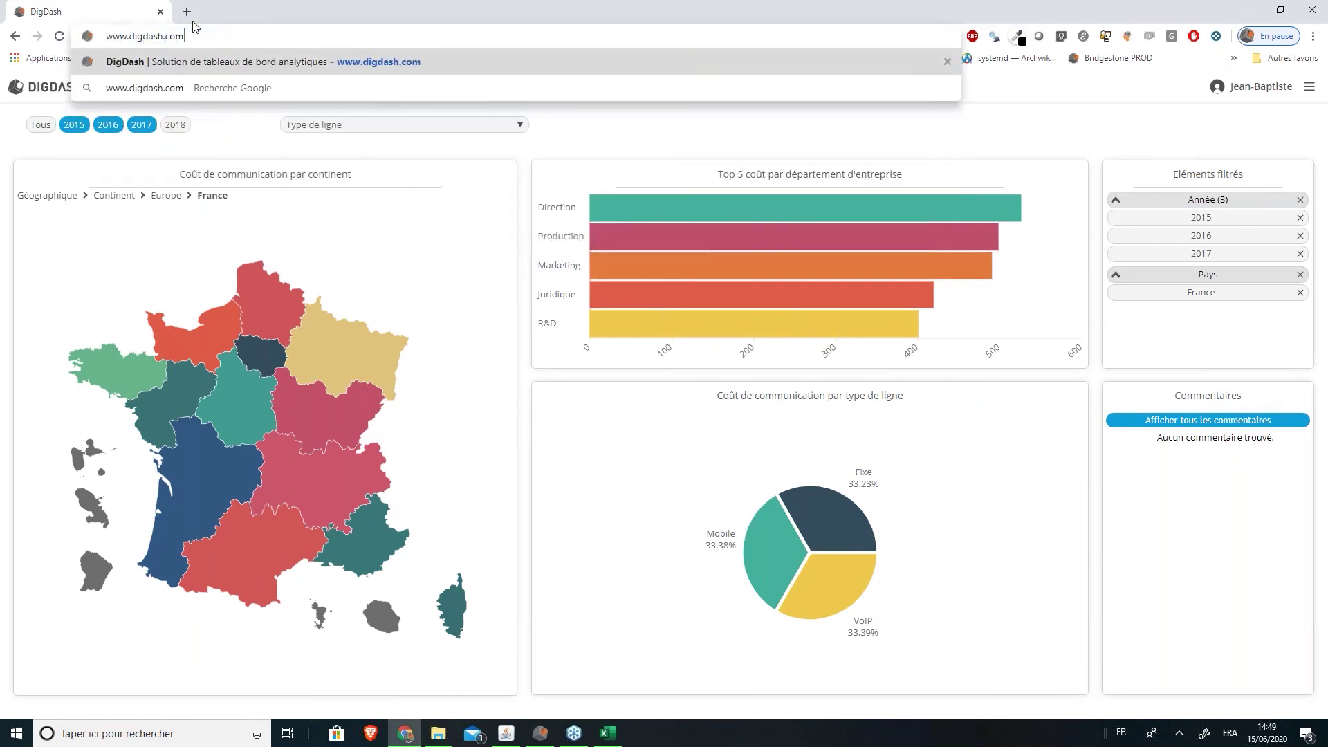
key(Return)
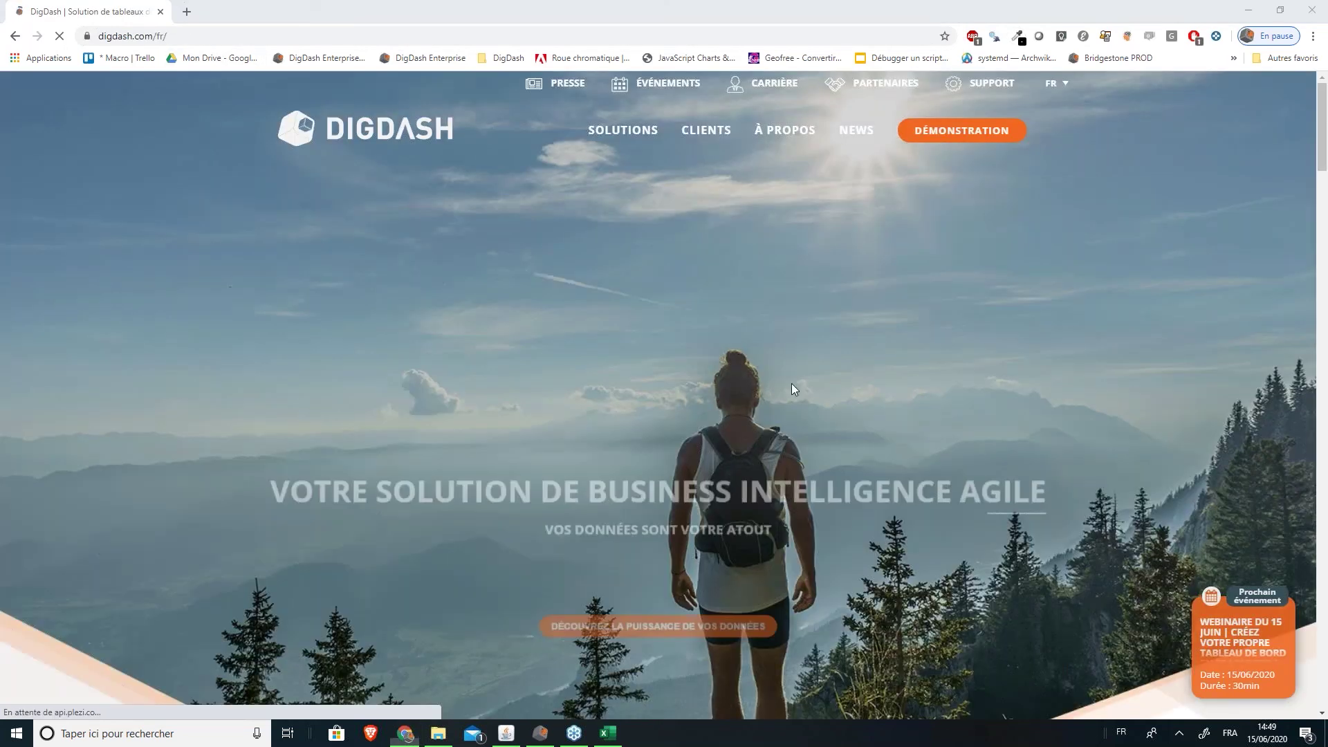
Open the website's Solutions page and look through it to the Essayez vous-même demo cards
click(606, 132)
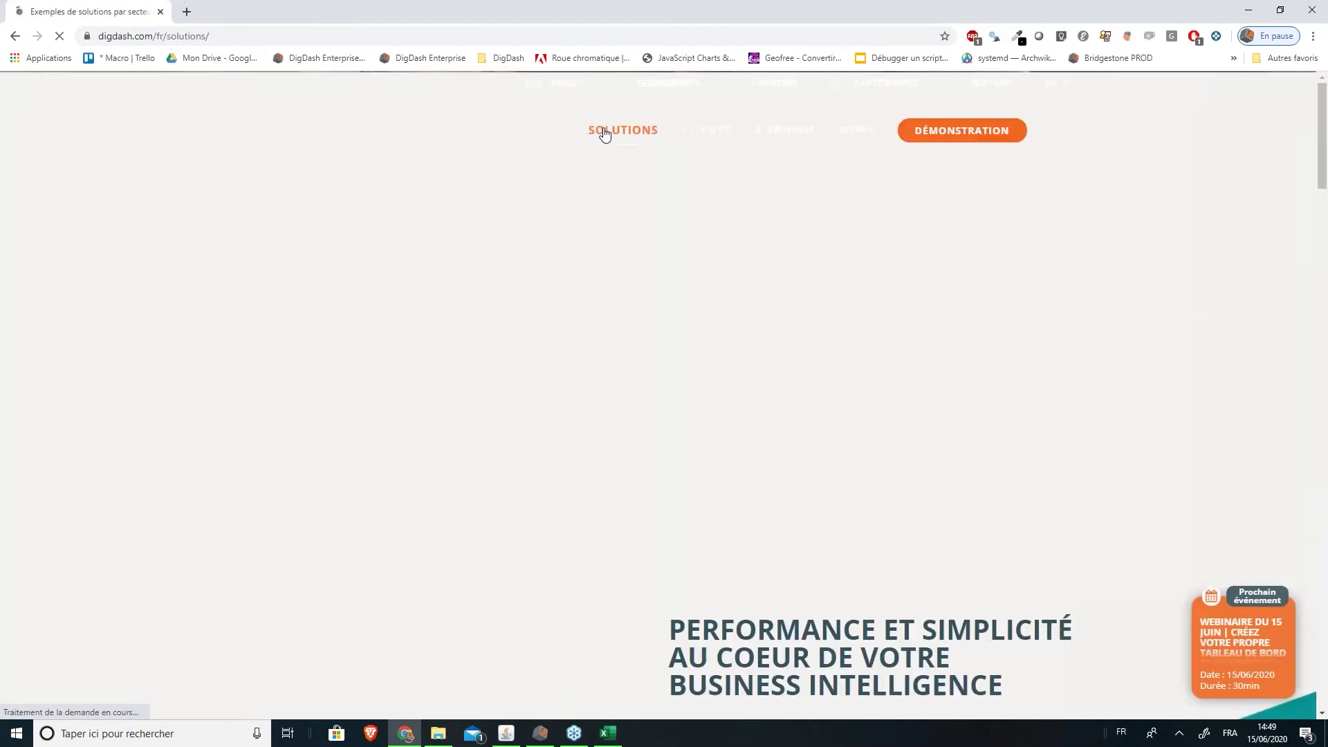
mouse_move(600, 141)
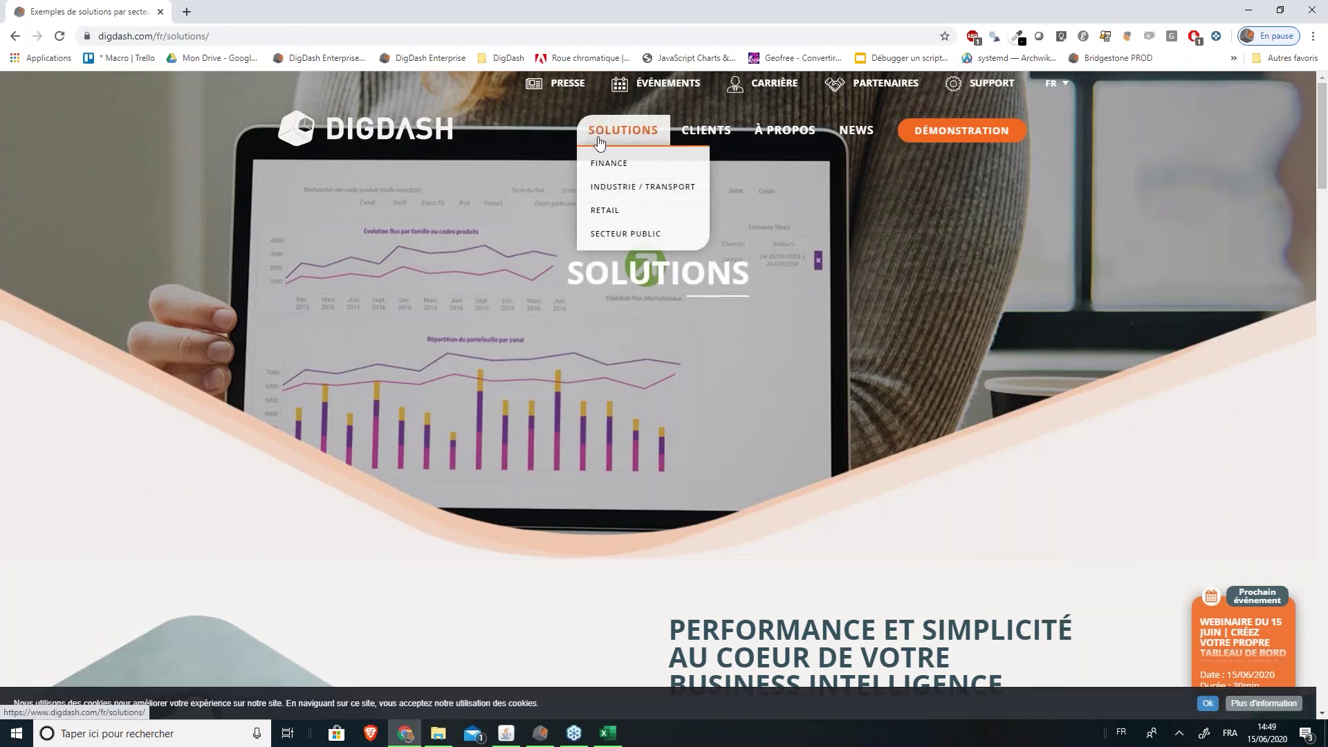
scroll(516, 282, down, 5)
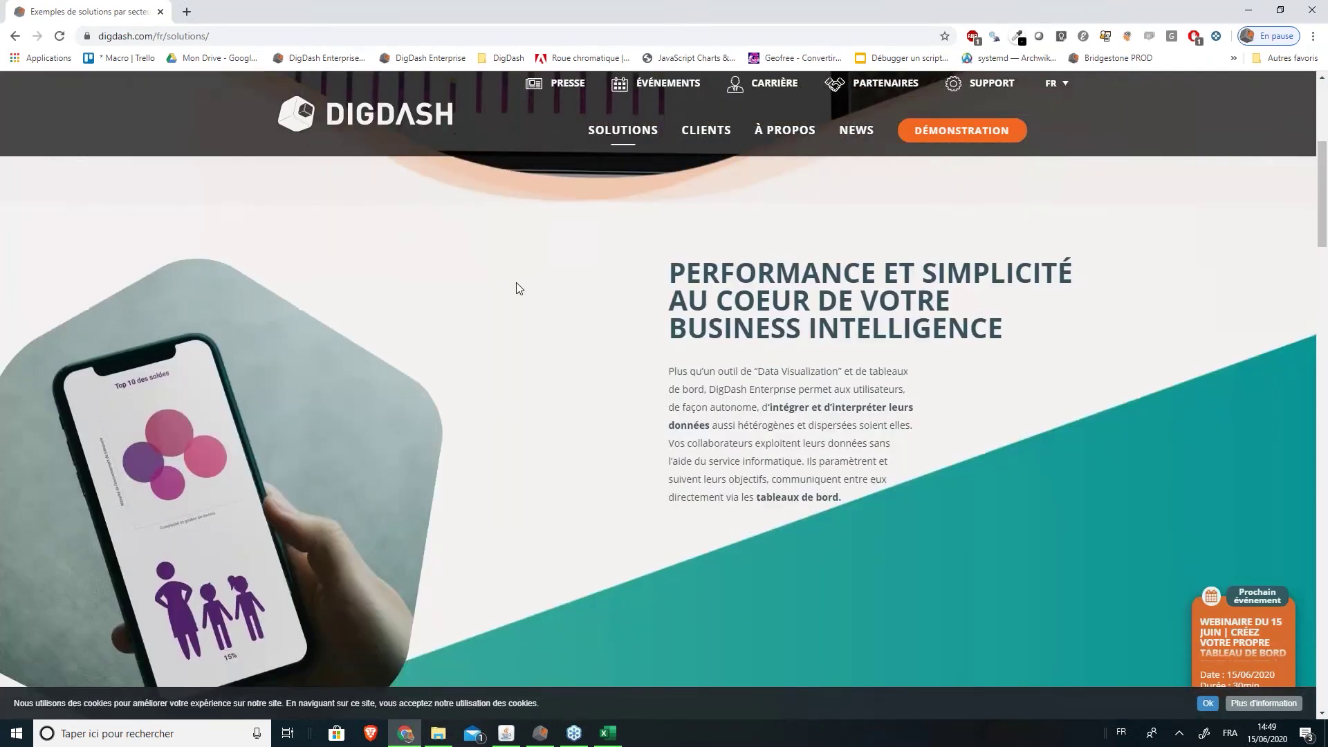
scroll(516, 282, down, 5)
click(901, 153)
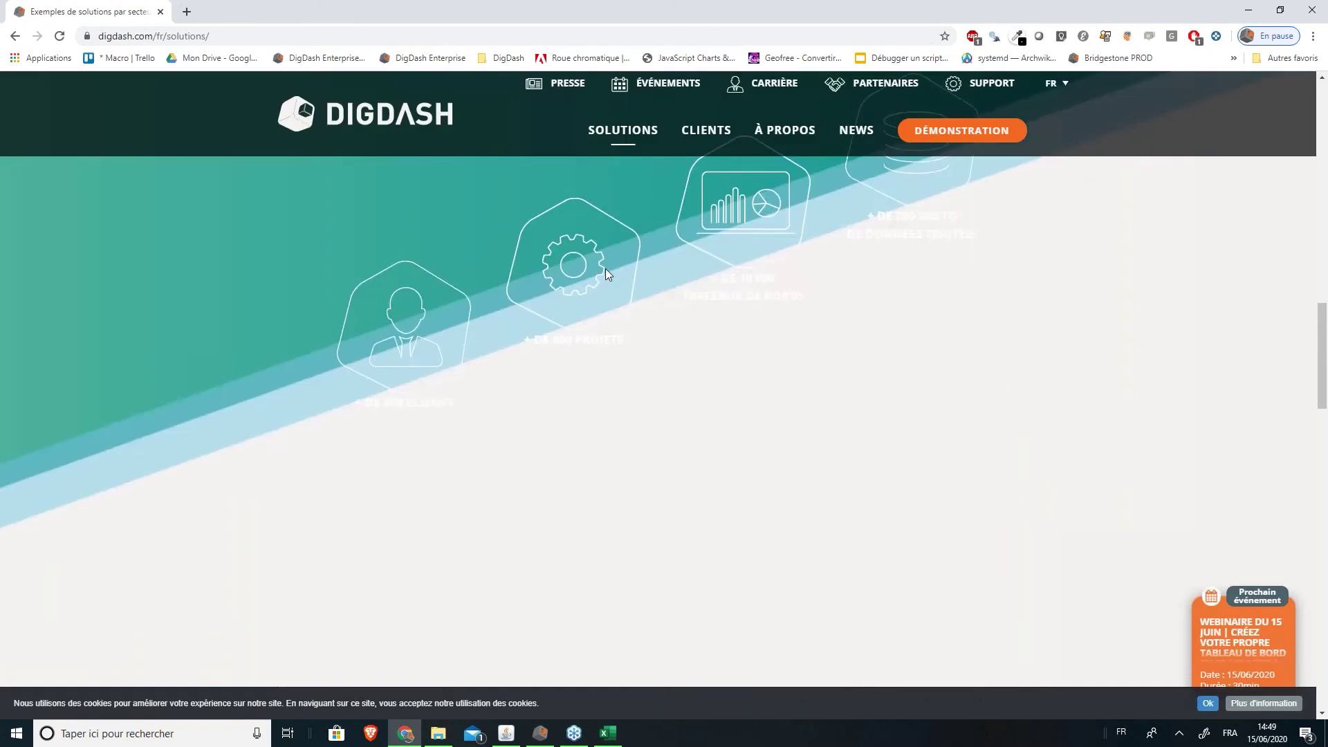
scroll(602, 273, down, 7)
scroll(603, 281, down, 2)
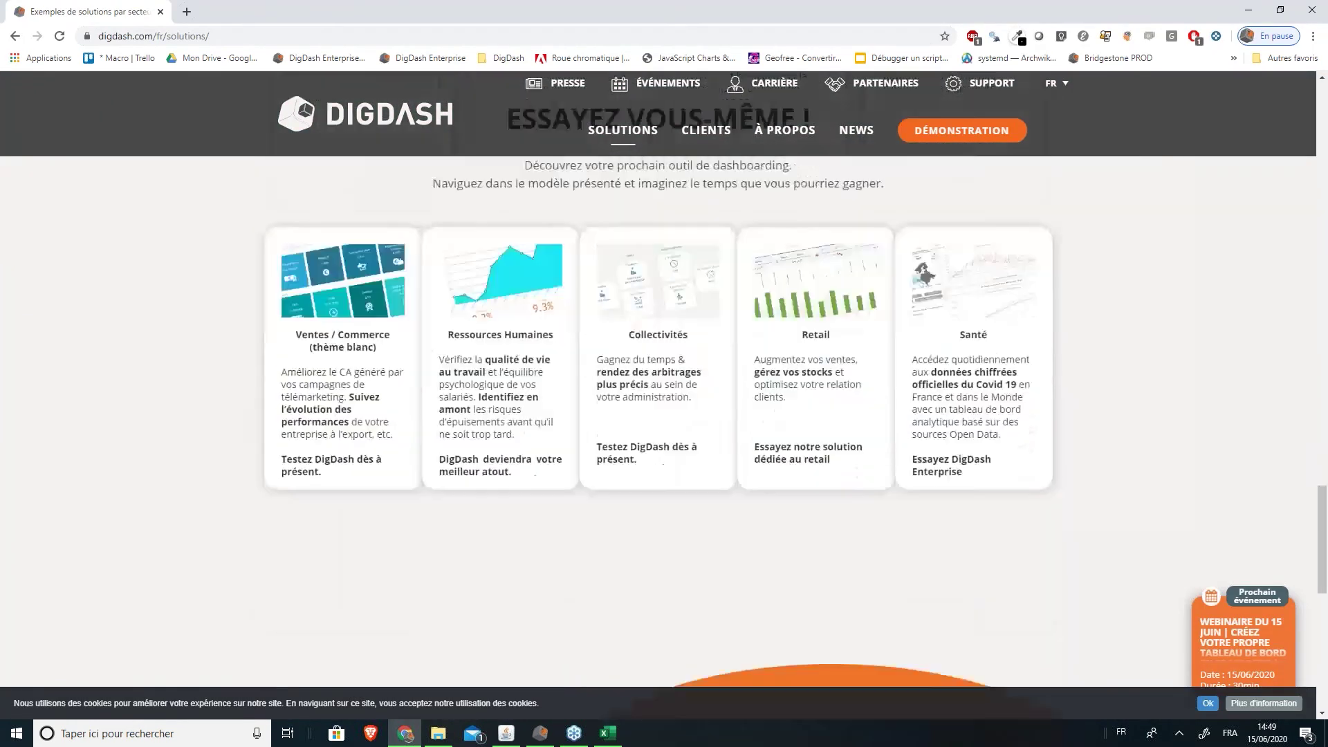
scroll(600, 207, up, 1)
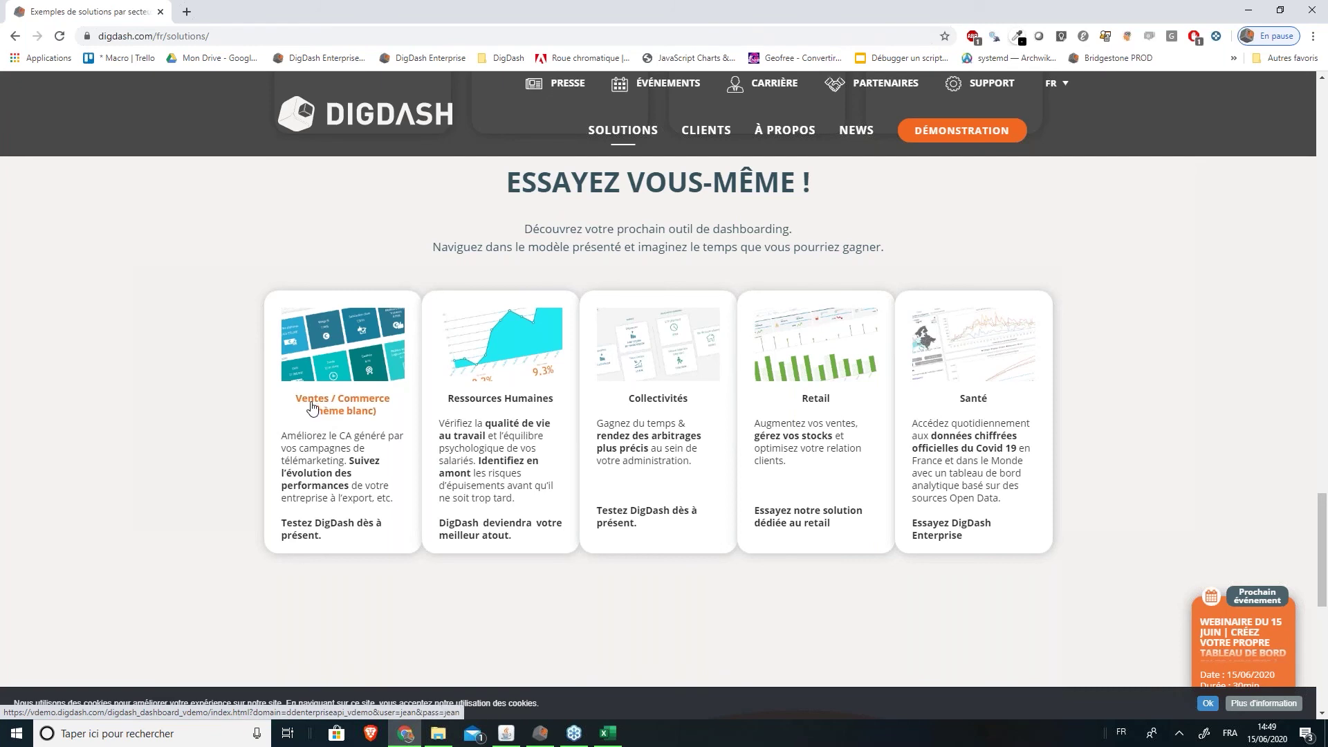
Open the Ventes / Commerce demo, drill its sales revenue map into Europe, and flip to the table and back
click(325, 370)
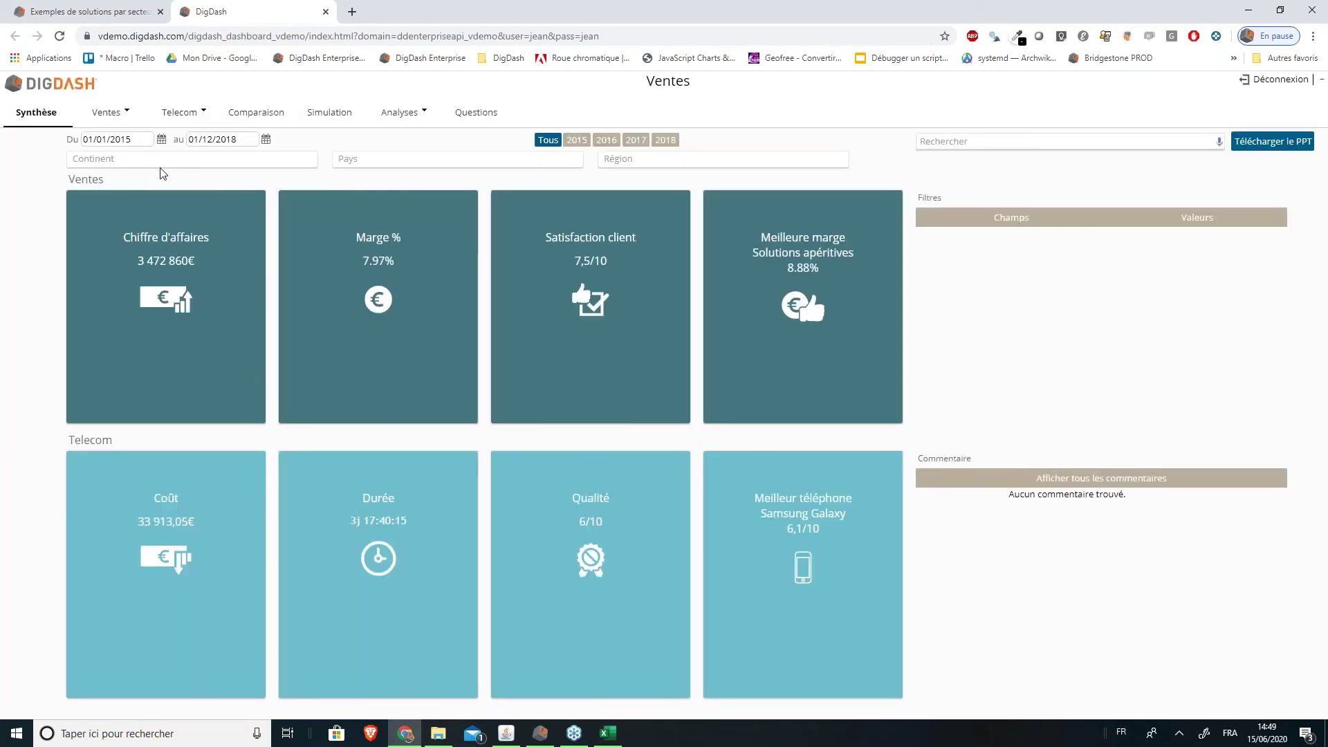
click(102, 122)
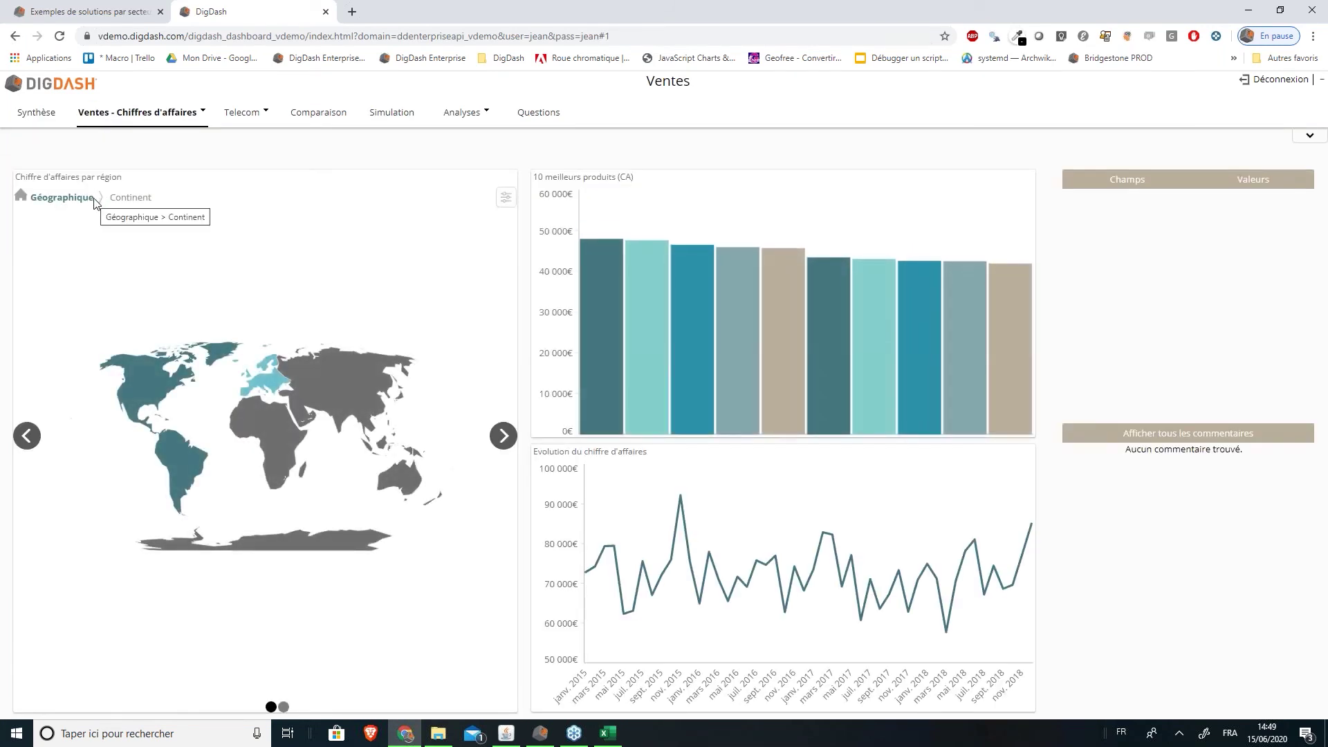
click(263, 400)
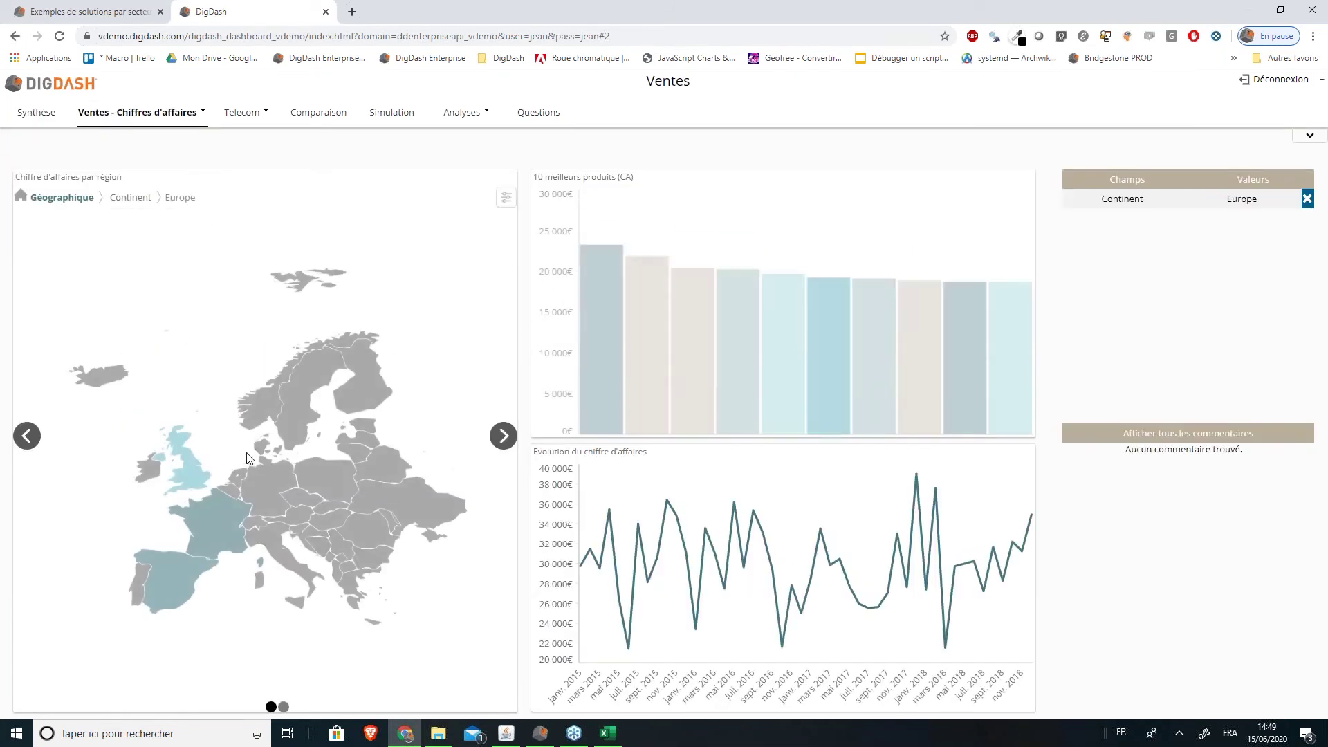
click(503, 436)
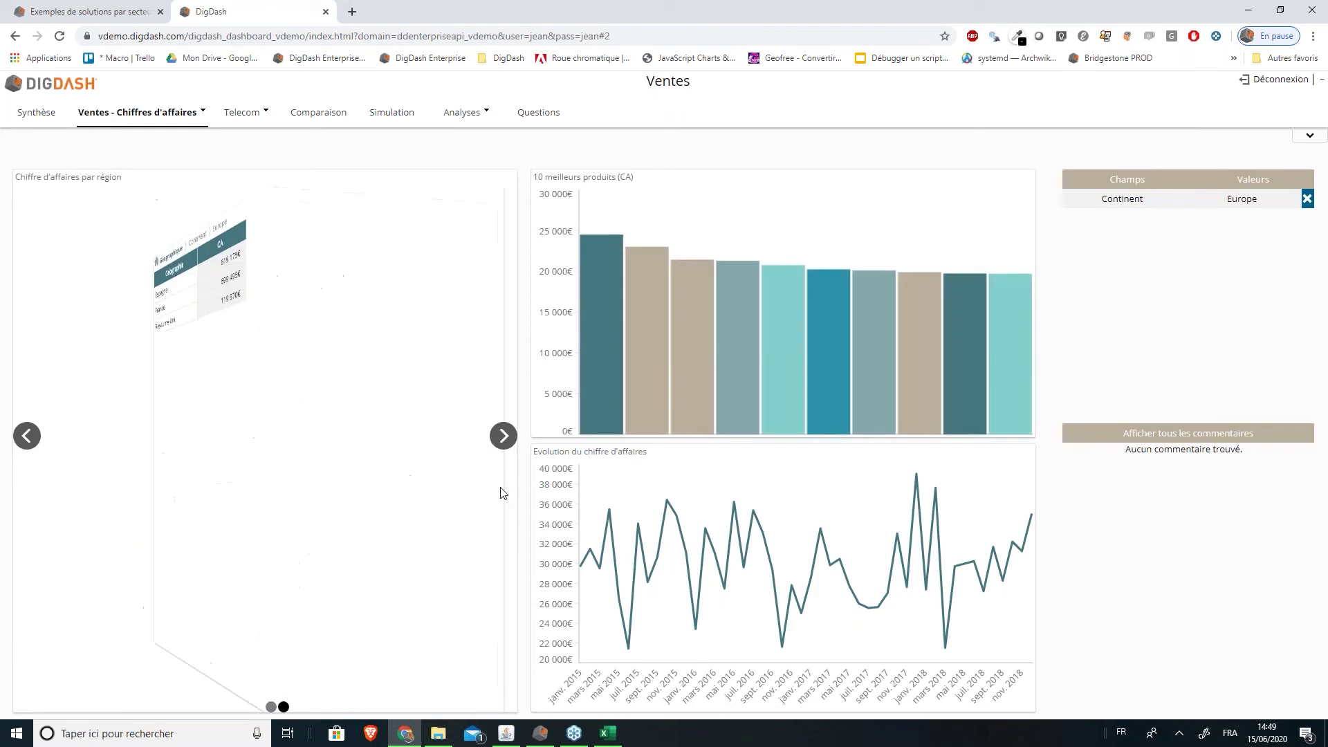
click(504, 436)
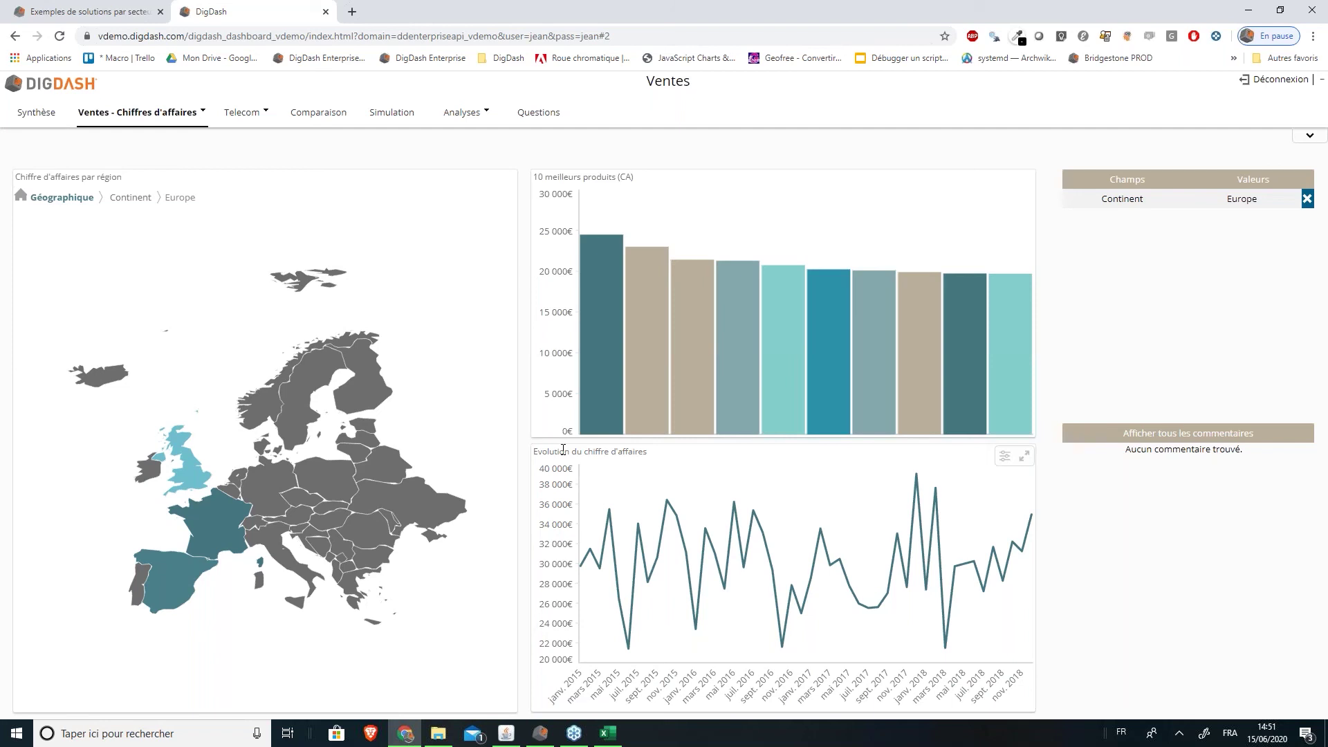
Switch to Enterprise Studio and review the data source types that can be added to the portfolio
click(540, 732)
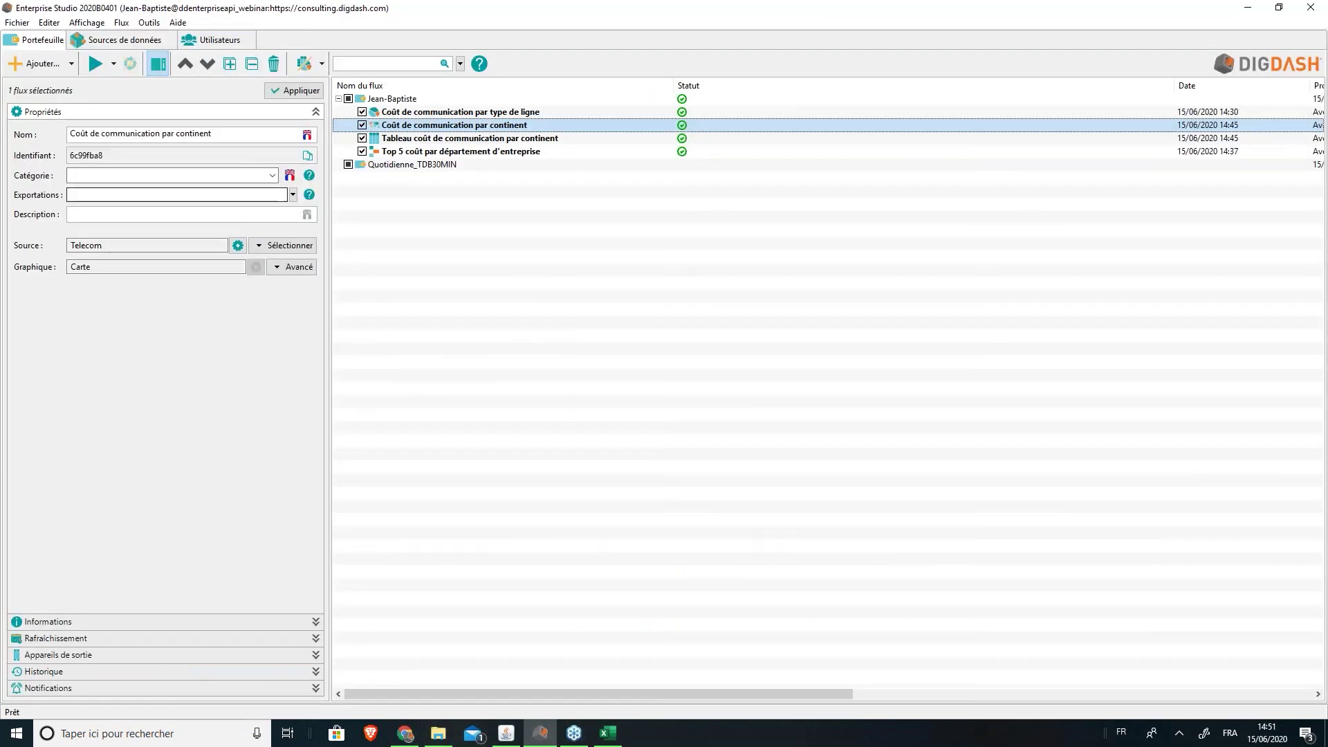
click(11, 69)
click(66, 93)
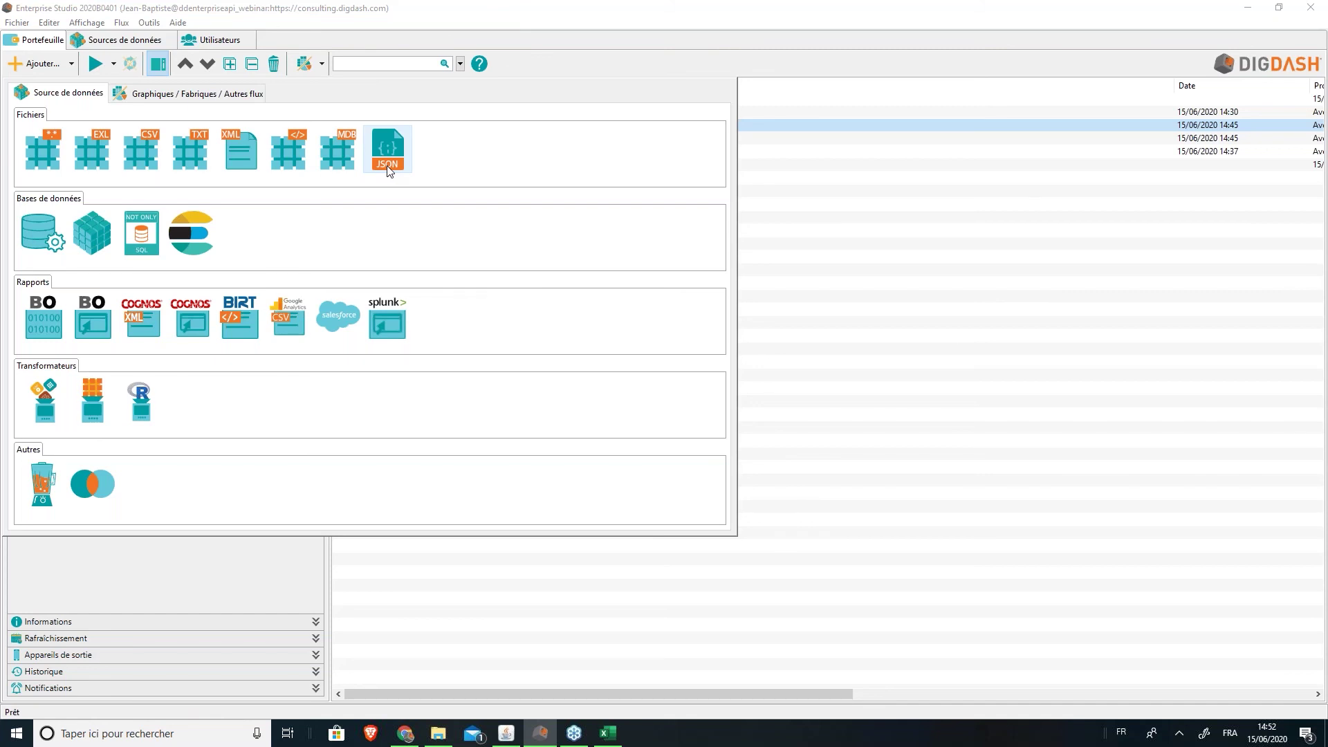
Open the Telecom data source for editing and add 1 empty column to its preview
click(117, 40)
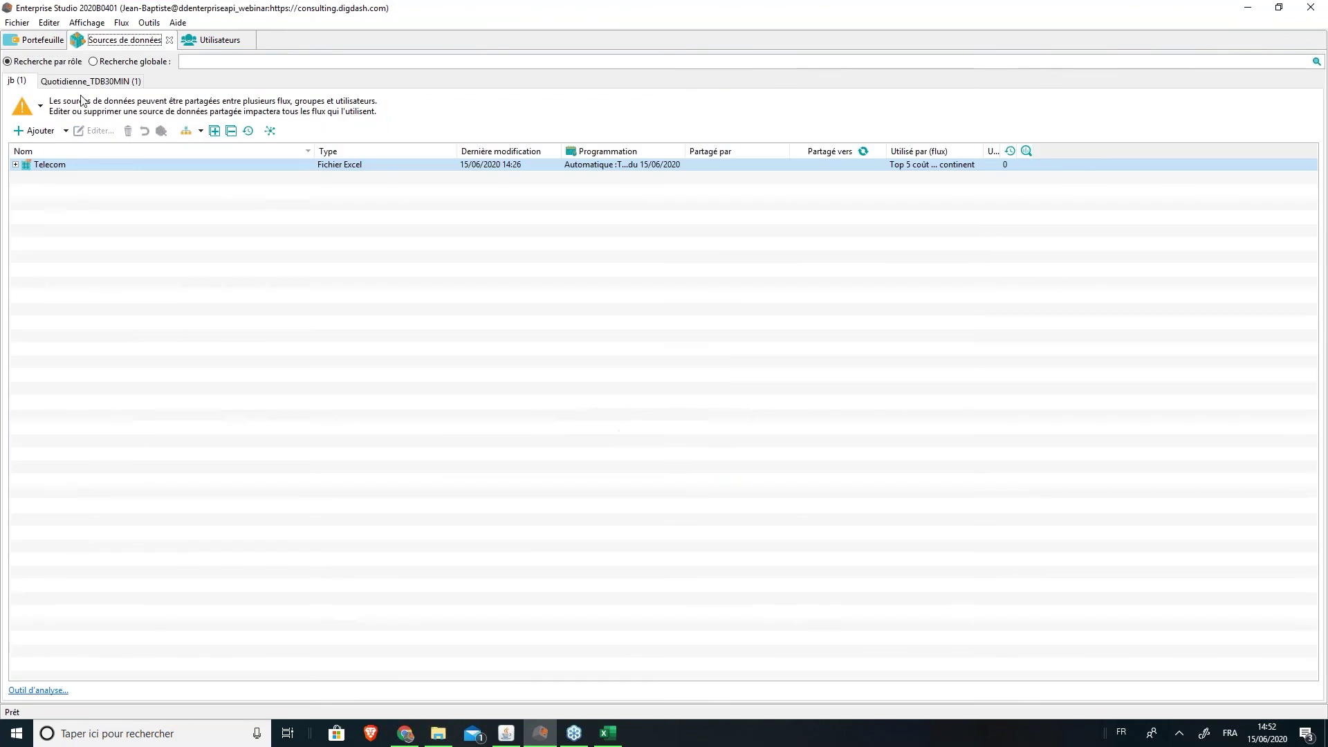
double_click(50, 164)
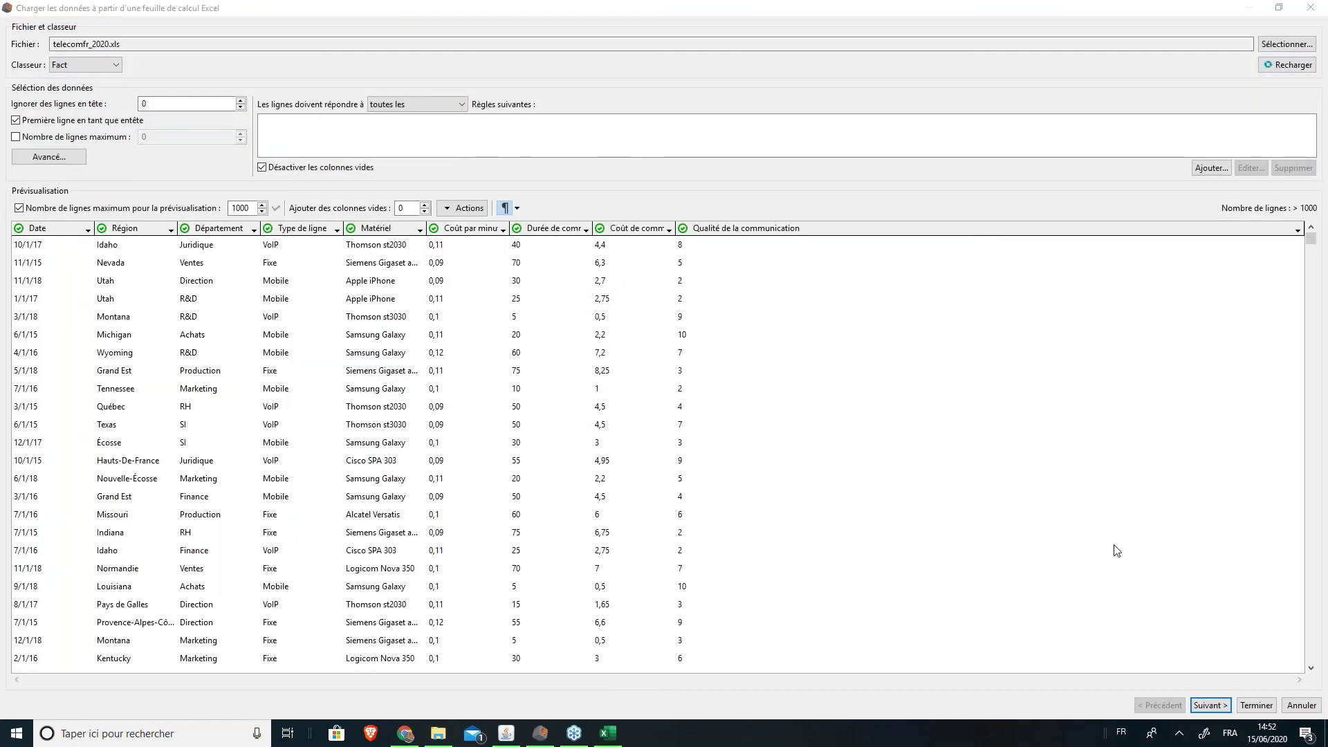
click(798, 339)
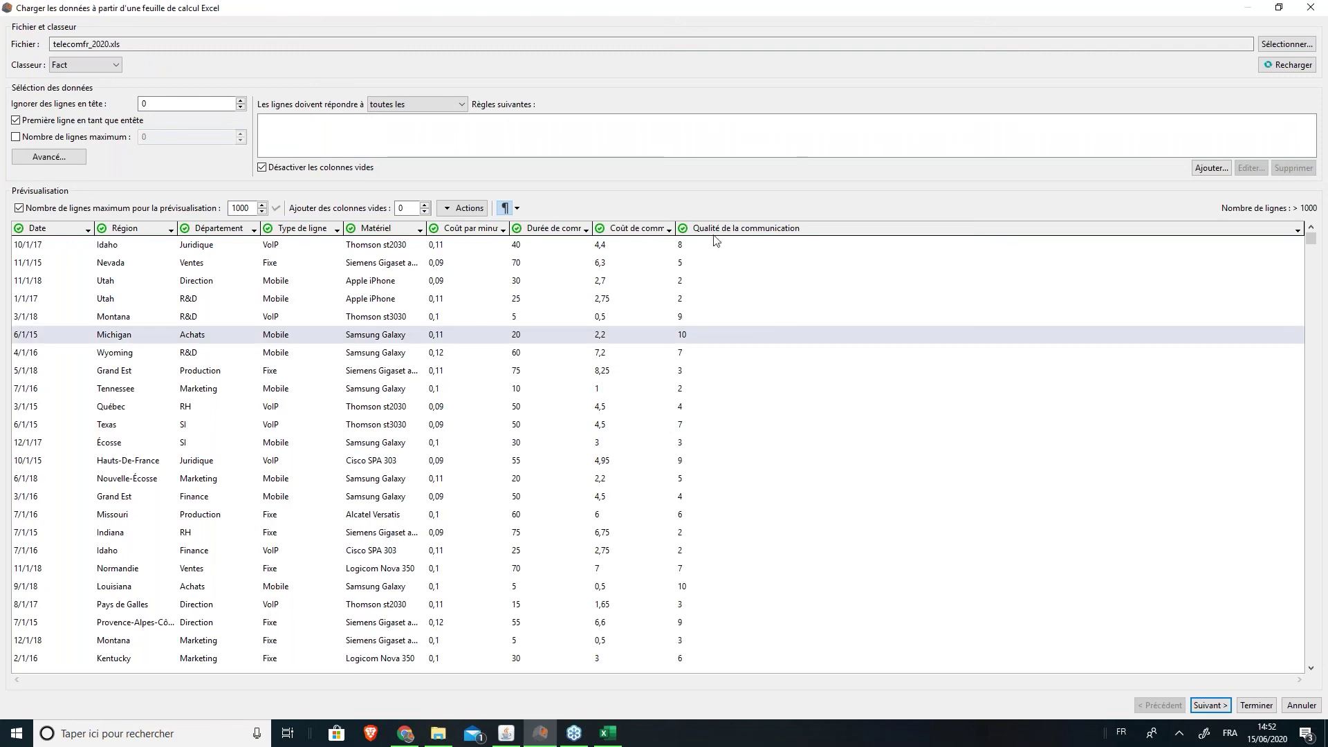
click(425, 205)
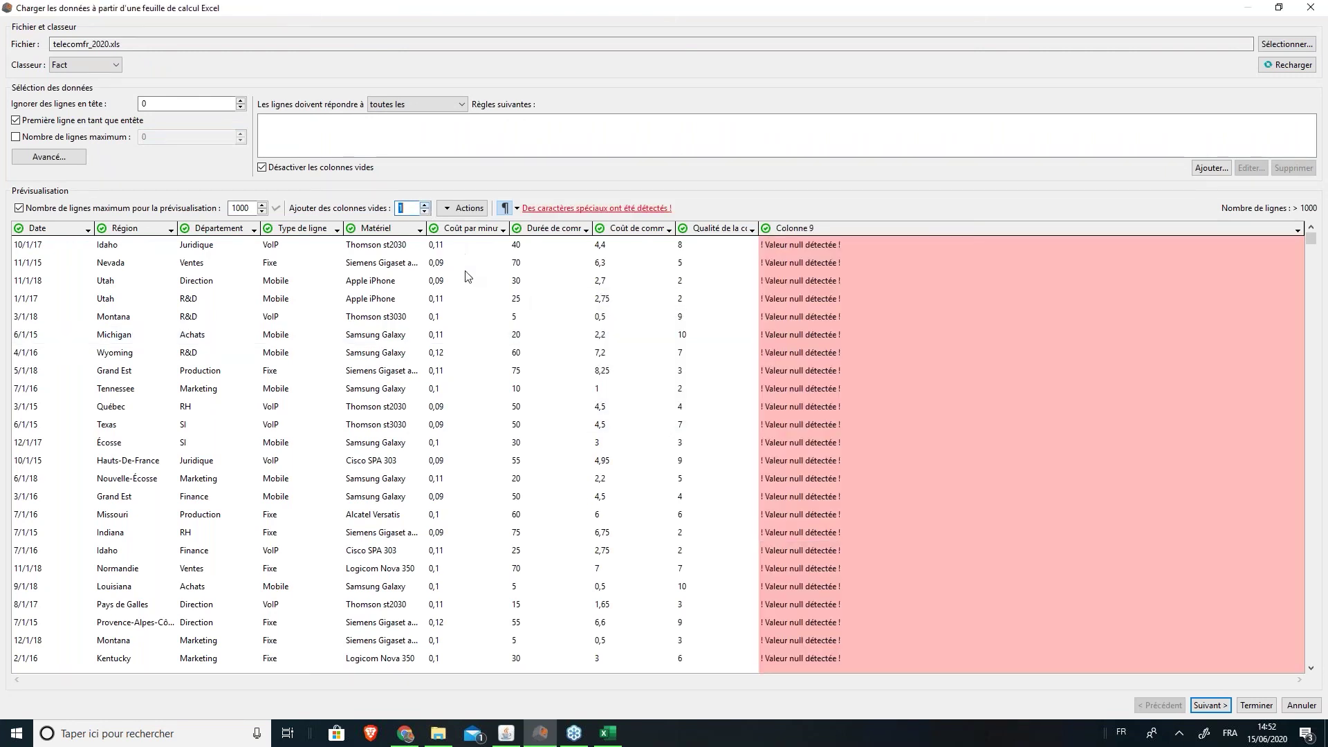
click(811, 264)
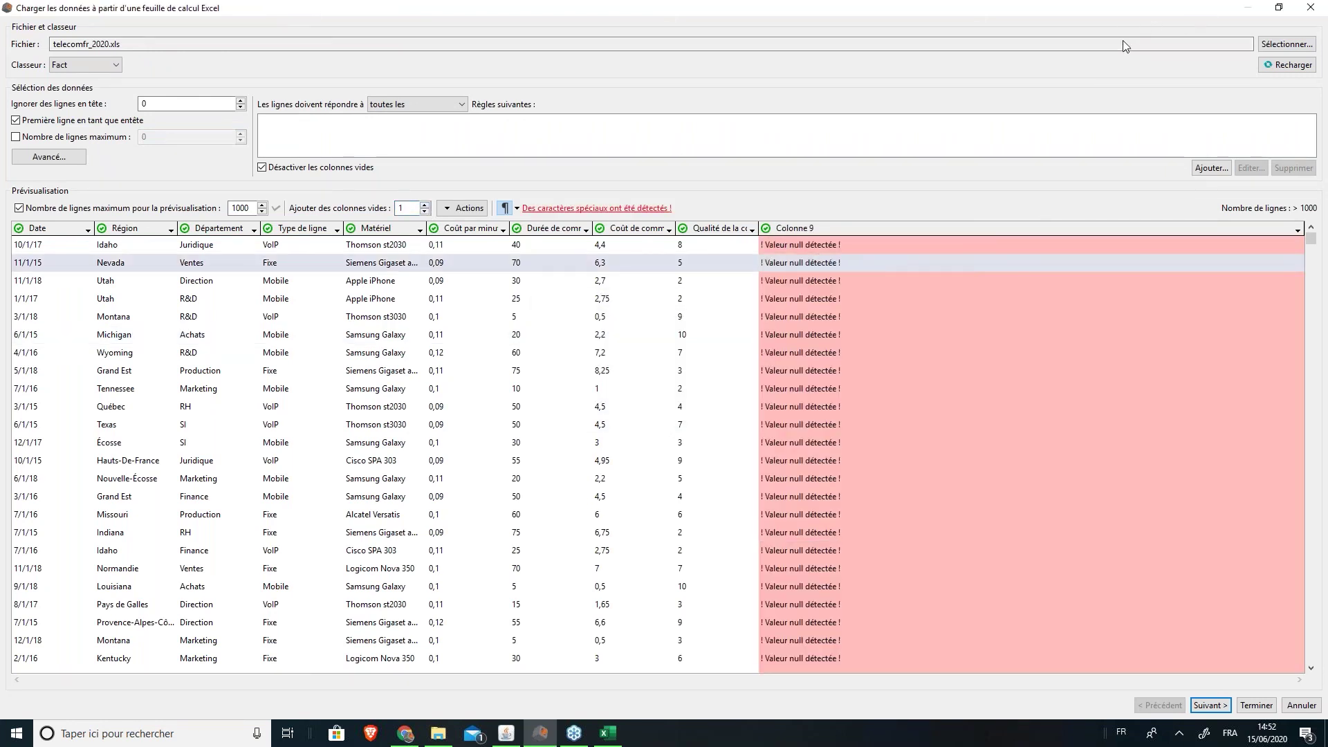
Open the data transformation of Colonne 9, choose the Script type to show the JavaScript editor, and close it unsaved
click(1298, 229)
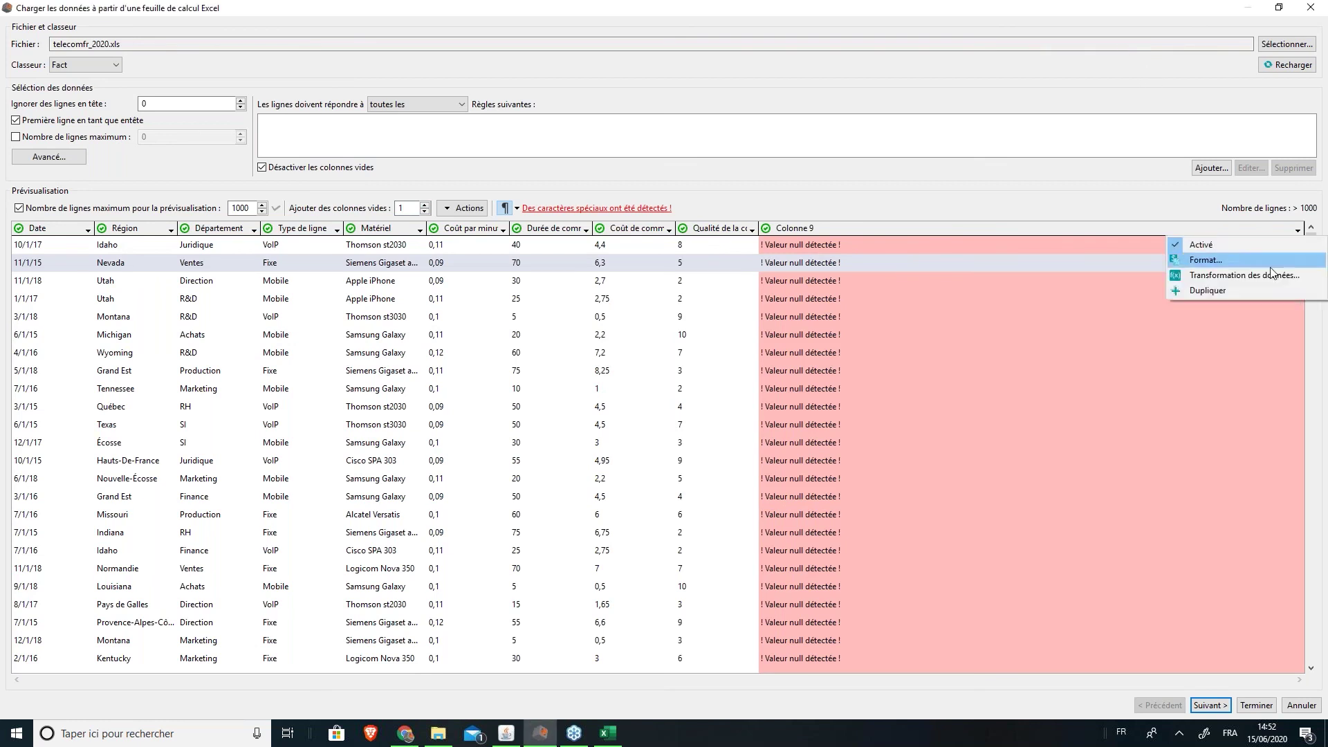
click(1218, 275)
click(442, 223)
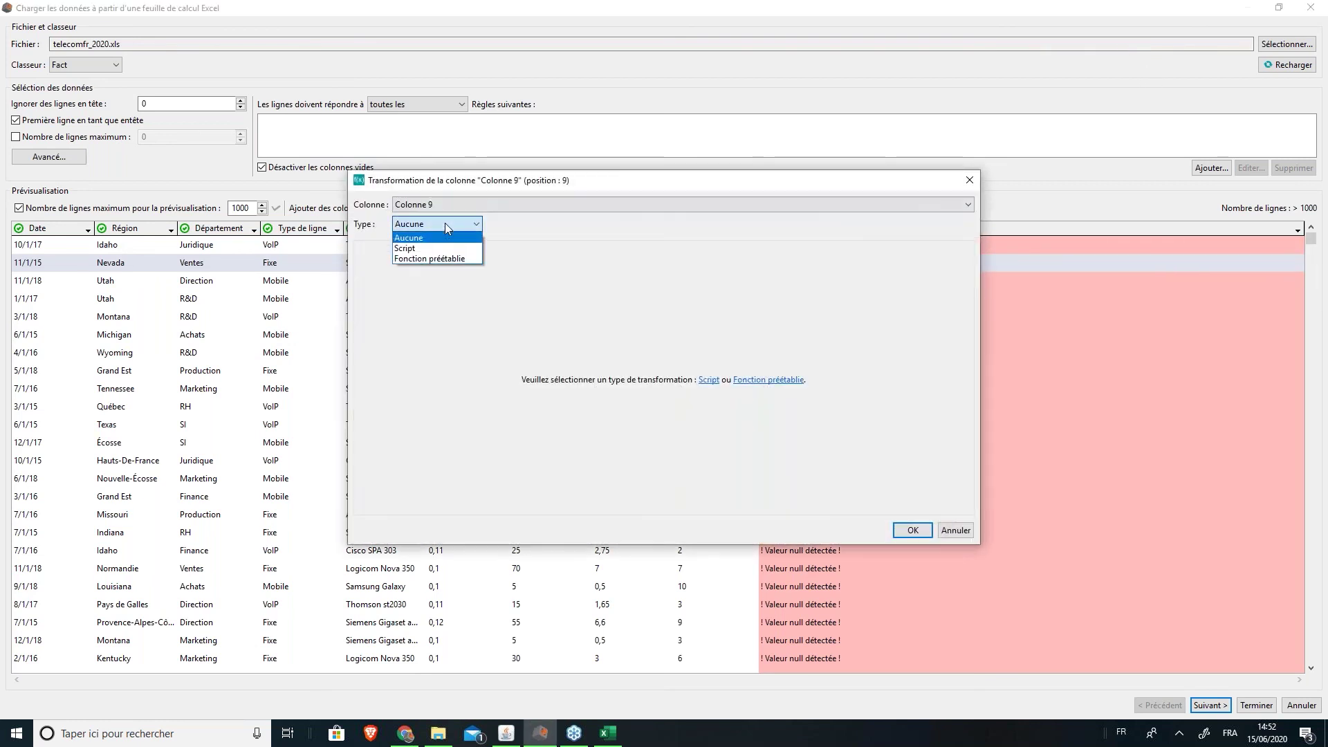
click(436, 235)
key(shift+Tab)
drag(523, 186, 860, 285)
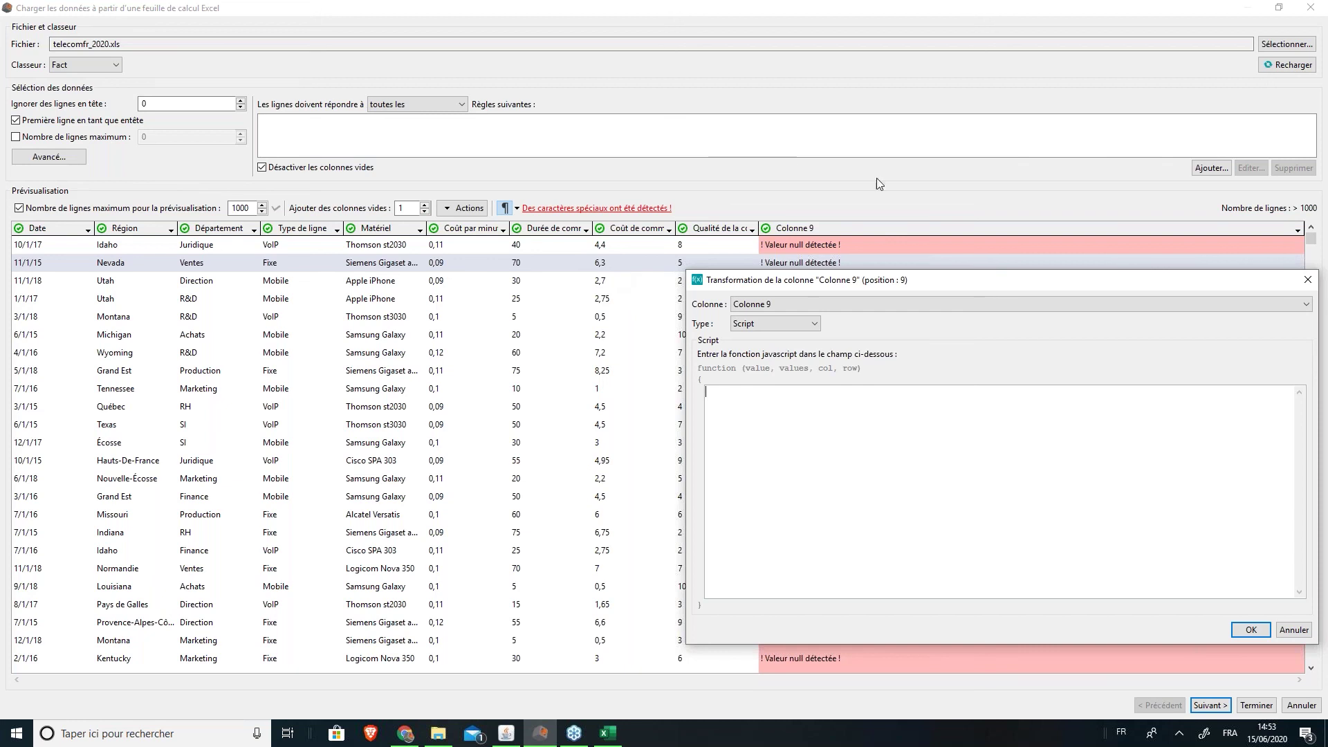
click(1308, 279)
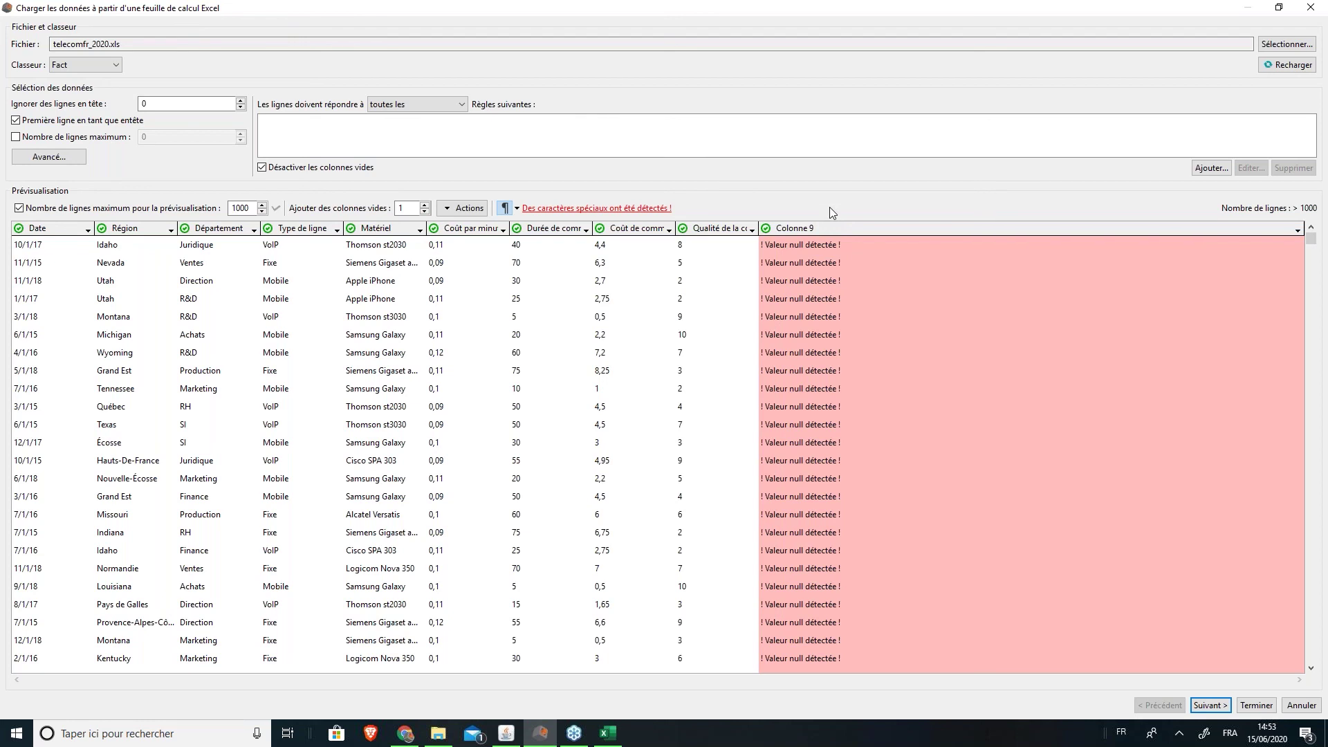
Proceed to the advanced configuration of the Telecom source and start creating a predictive measure
drag(703, 7, 532, 231)
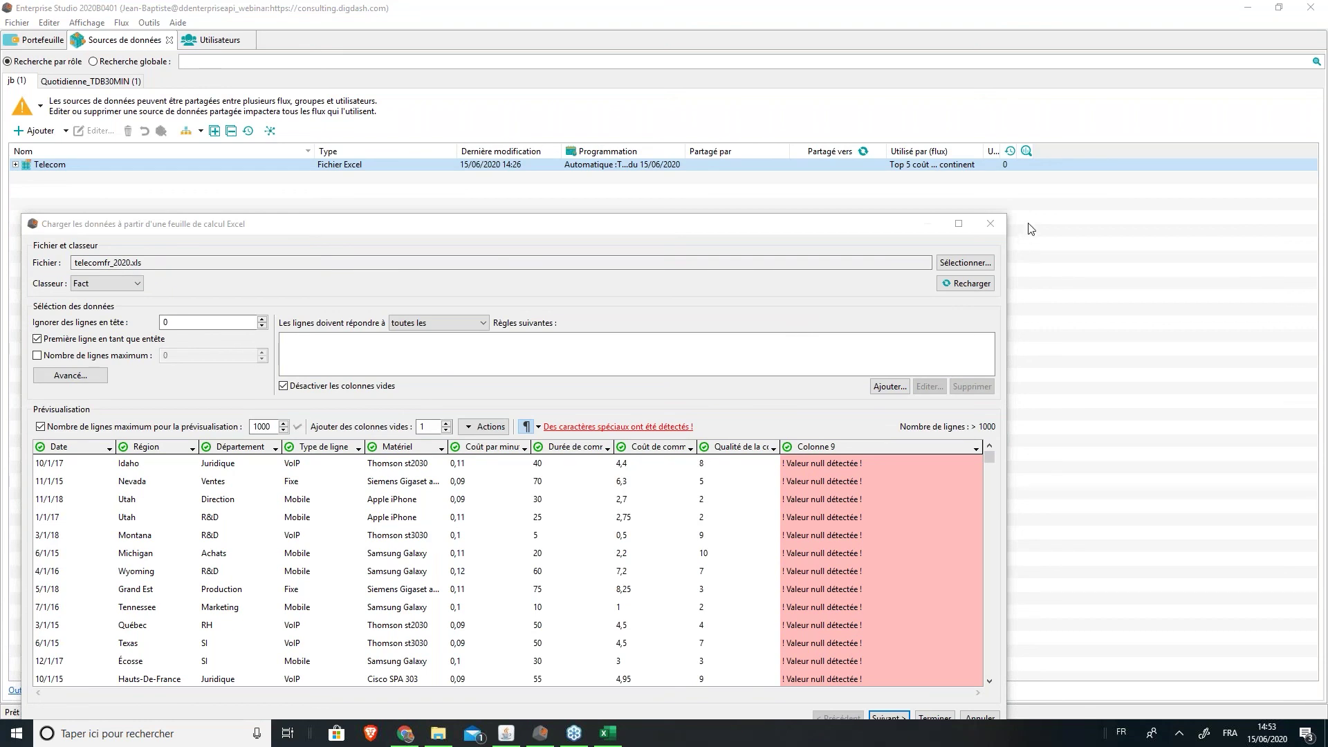
drag(488, 226, 433, 130)
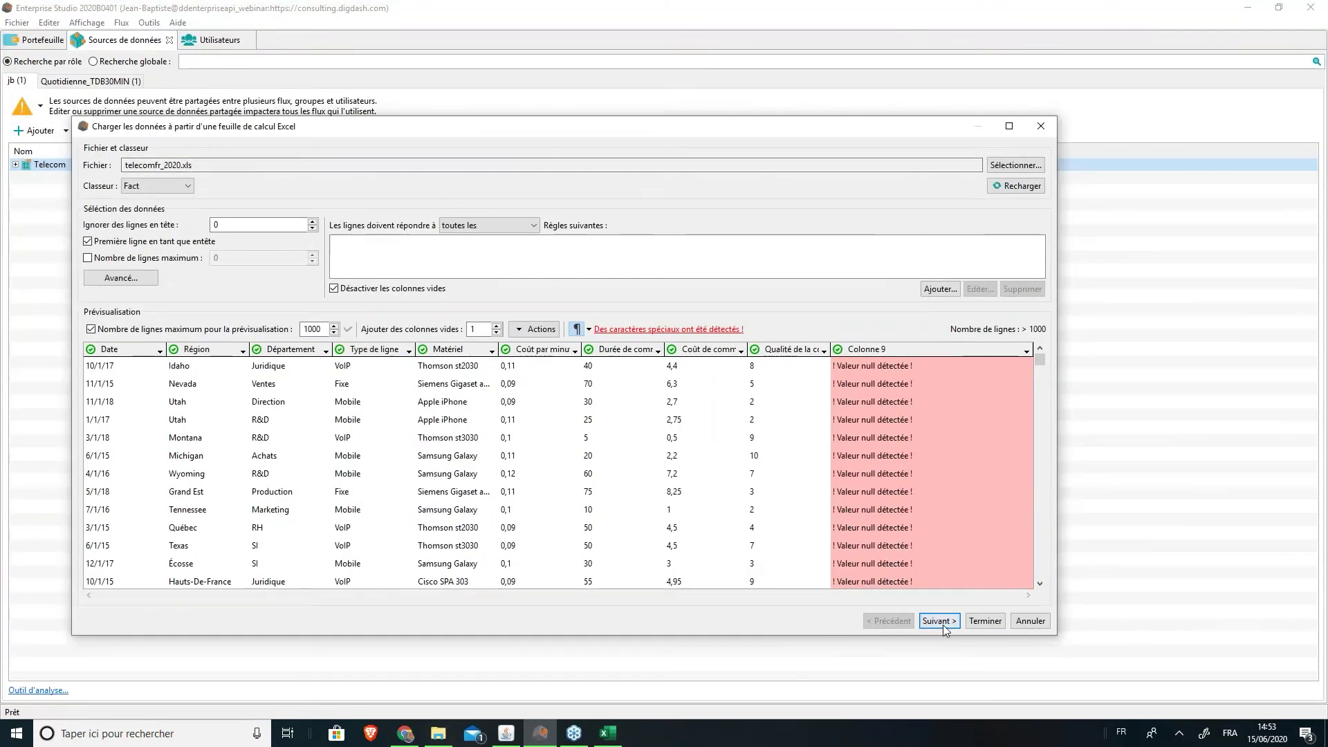
click(943, 625)
click(254, 490)
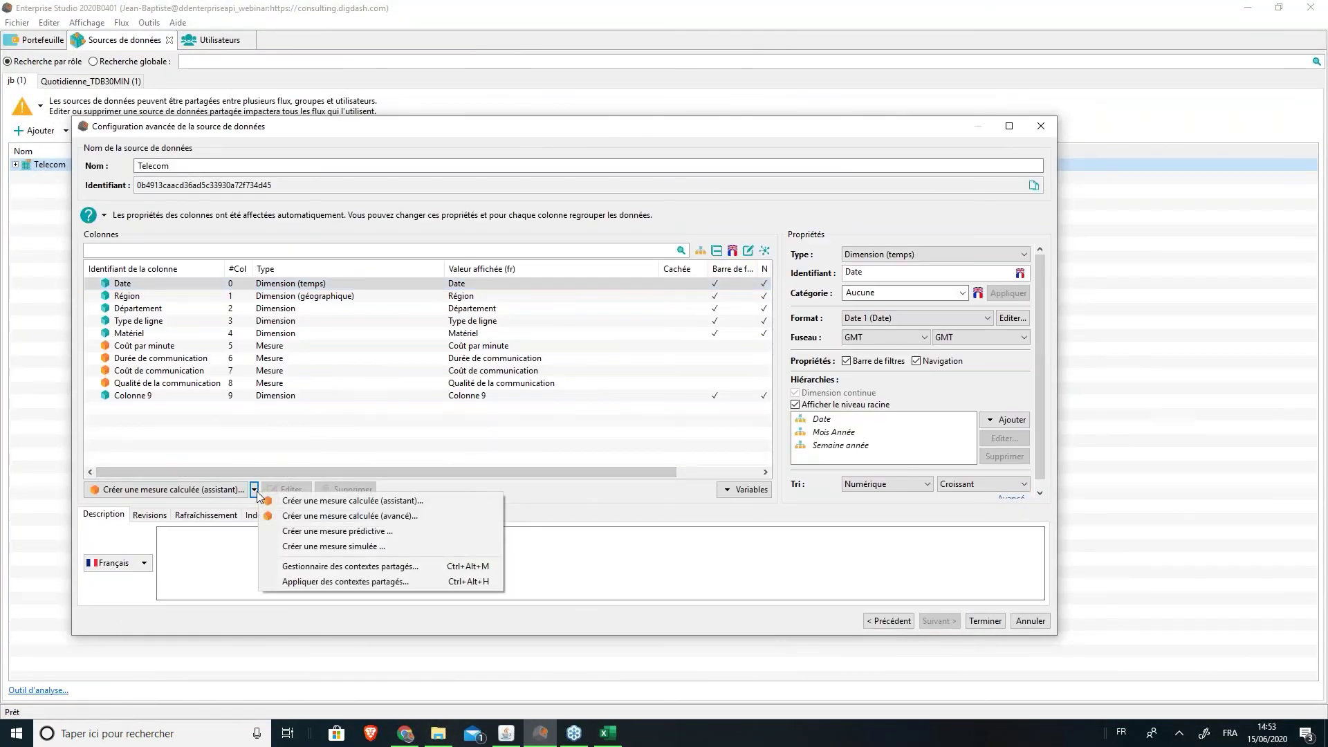
click(337, 531)
drag(456, 264, 301, 269)
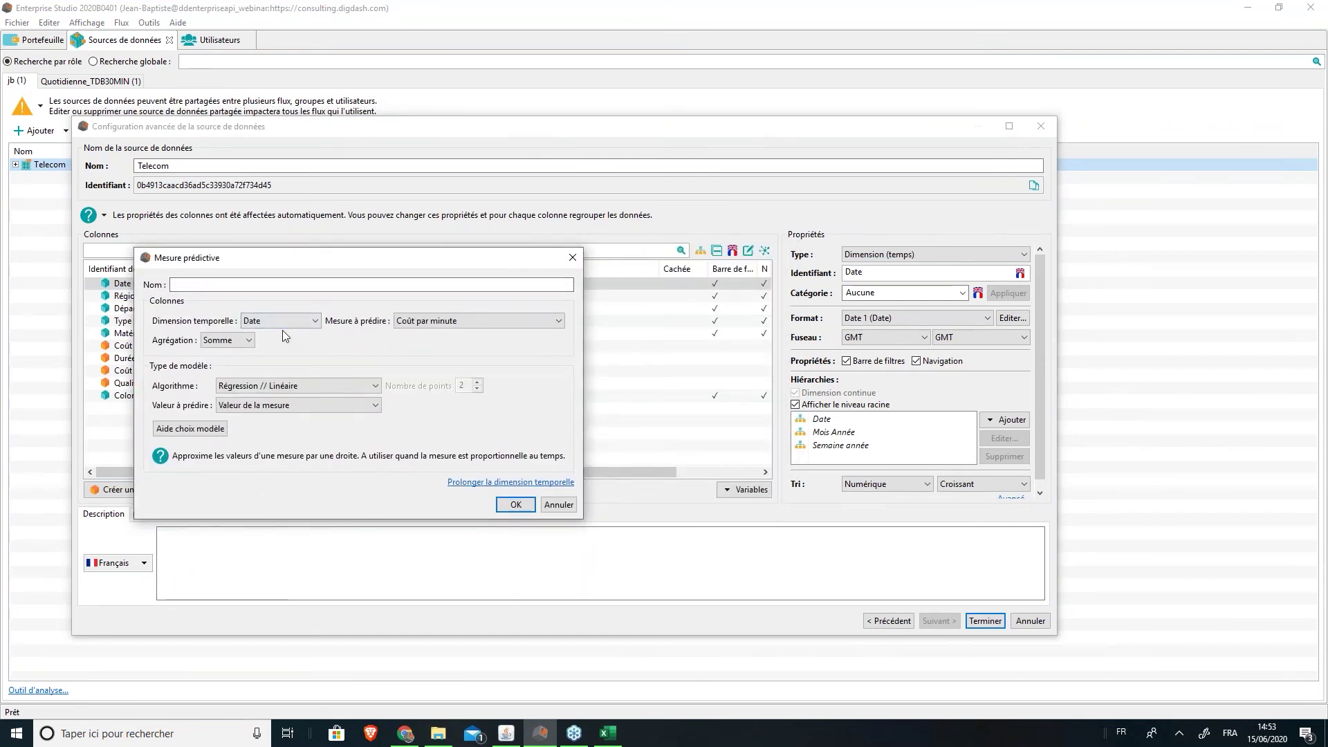
Examine the measures and algorithms offered for the predictive measure, and cancel its creation
click(401, 321)
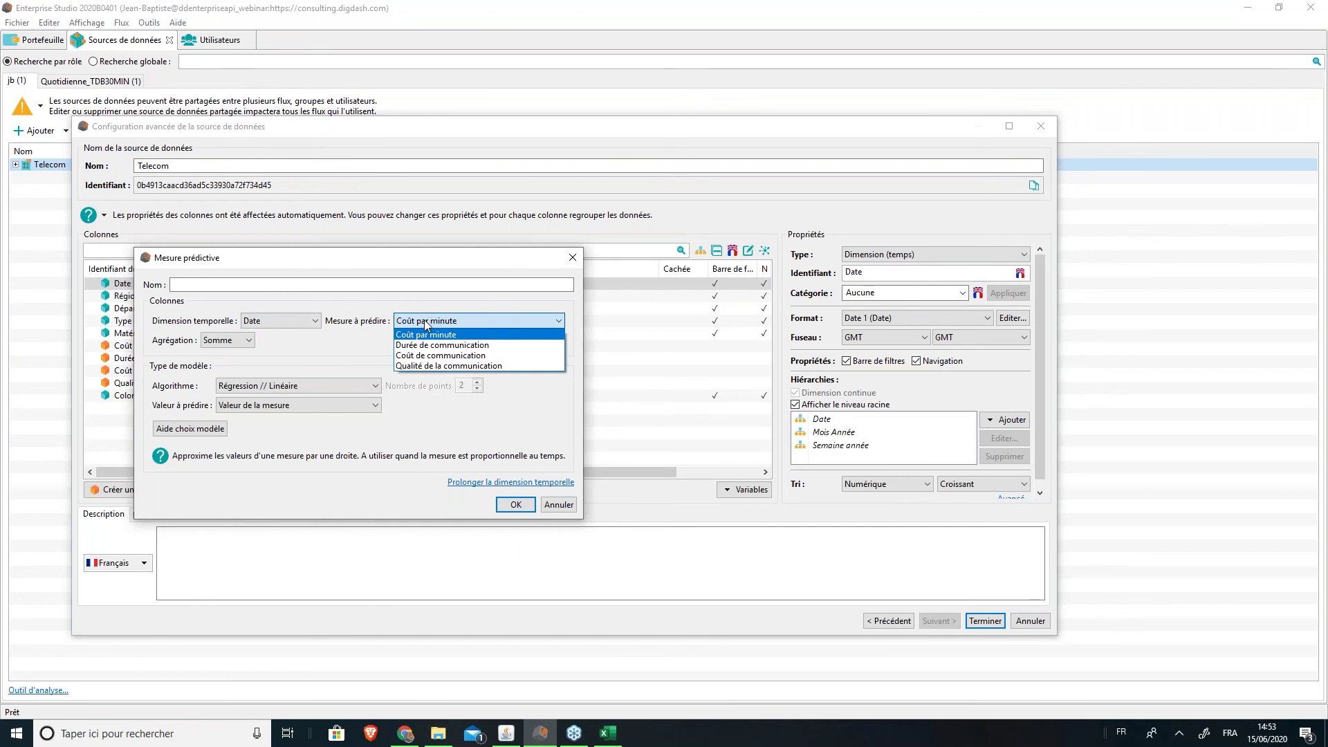
click(343, 359)
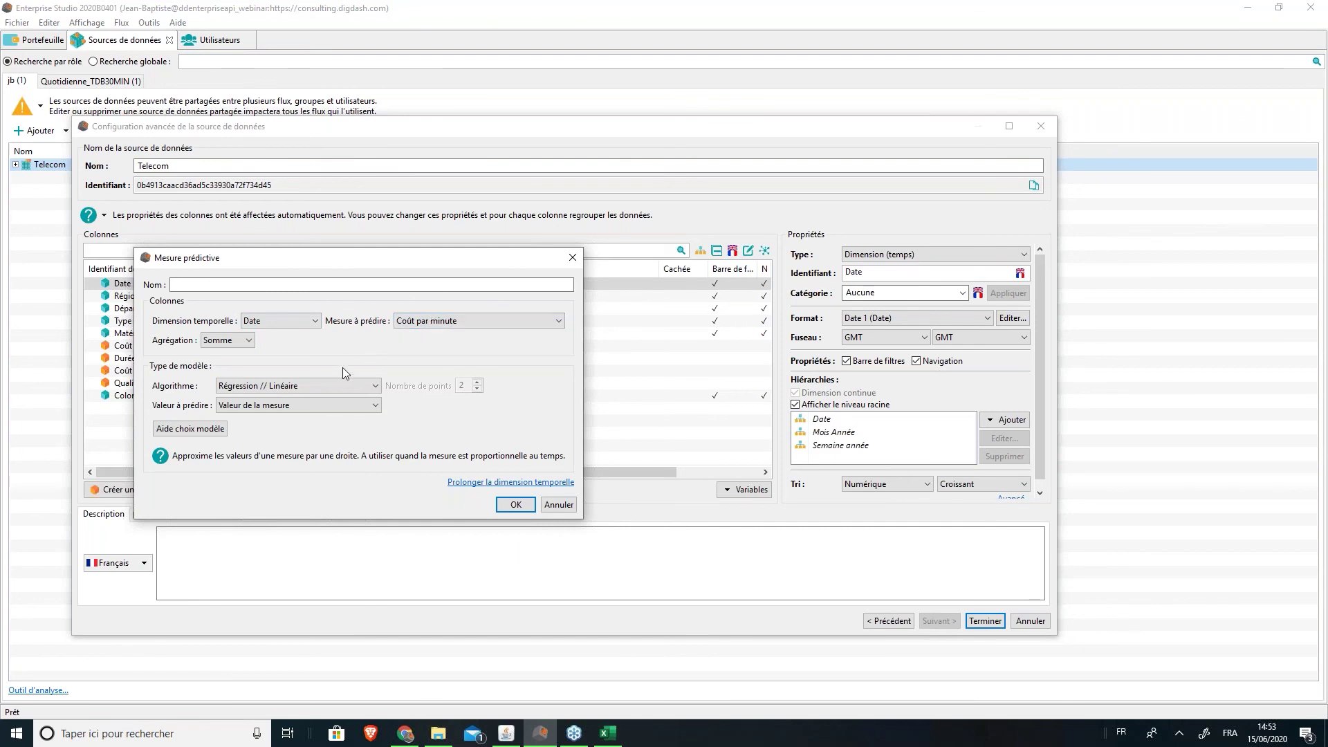
click(359, 385)
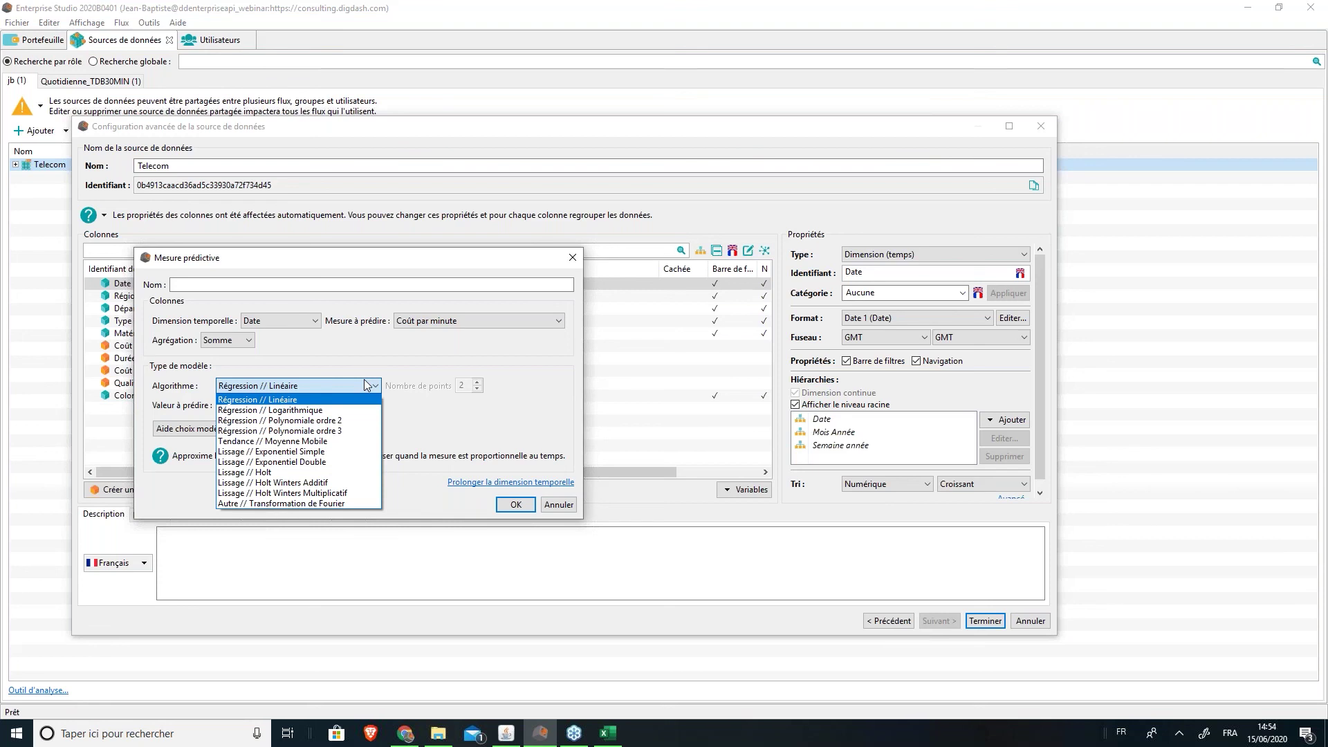
click(593, 486)
click(559, 504)
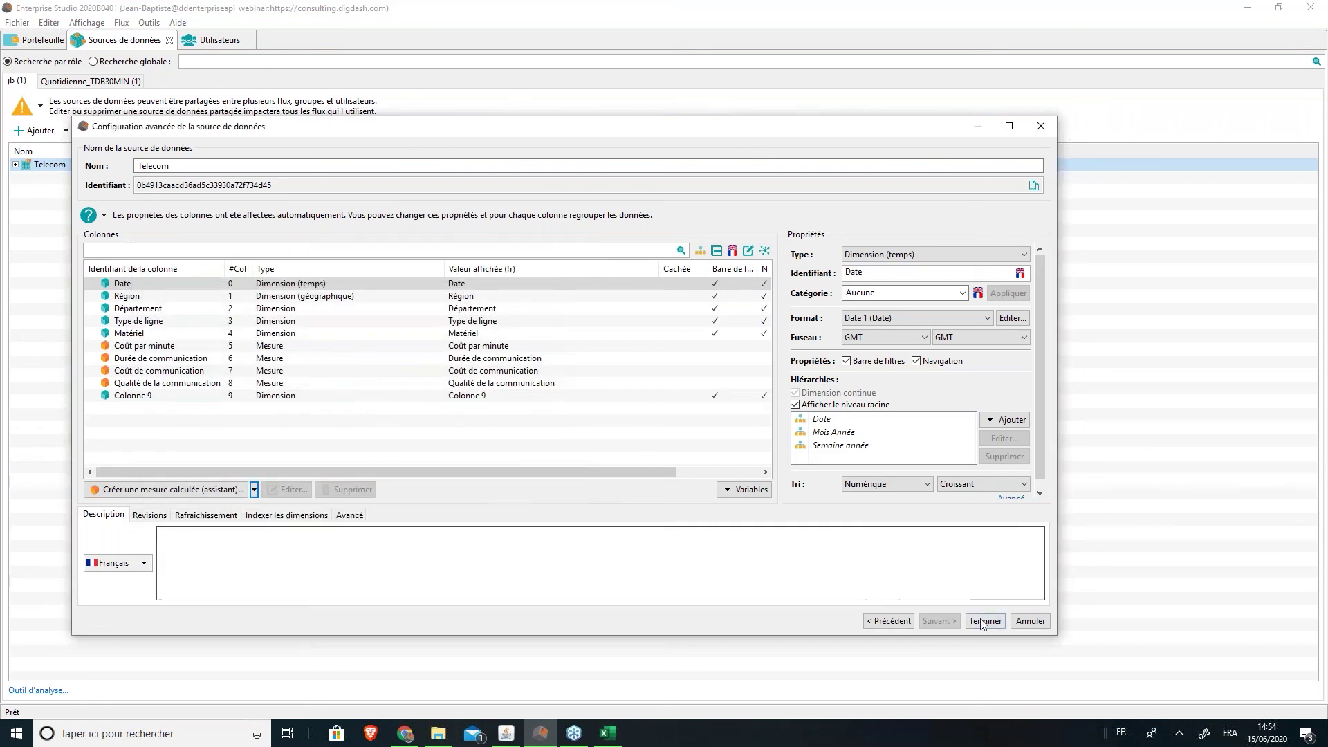
Discard the edits to the Telecom data source and return to the flow portfolio
click(1024, 625)
click(611, 414)
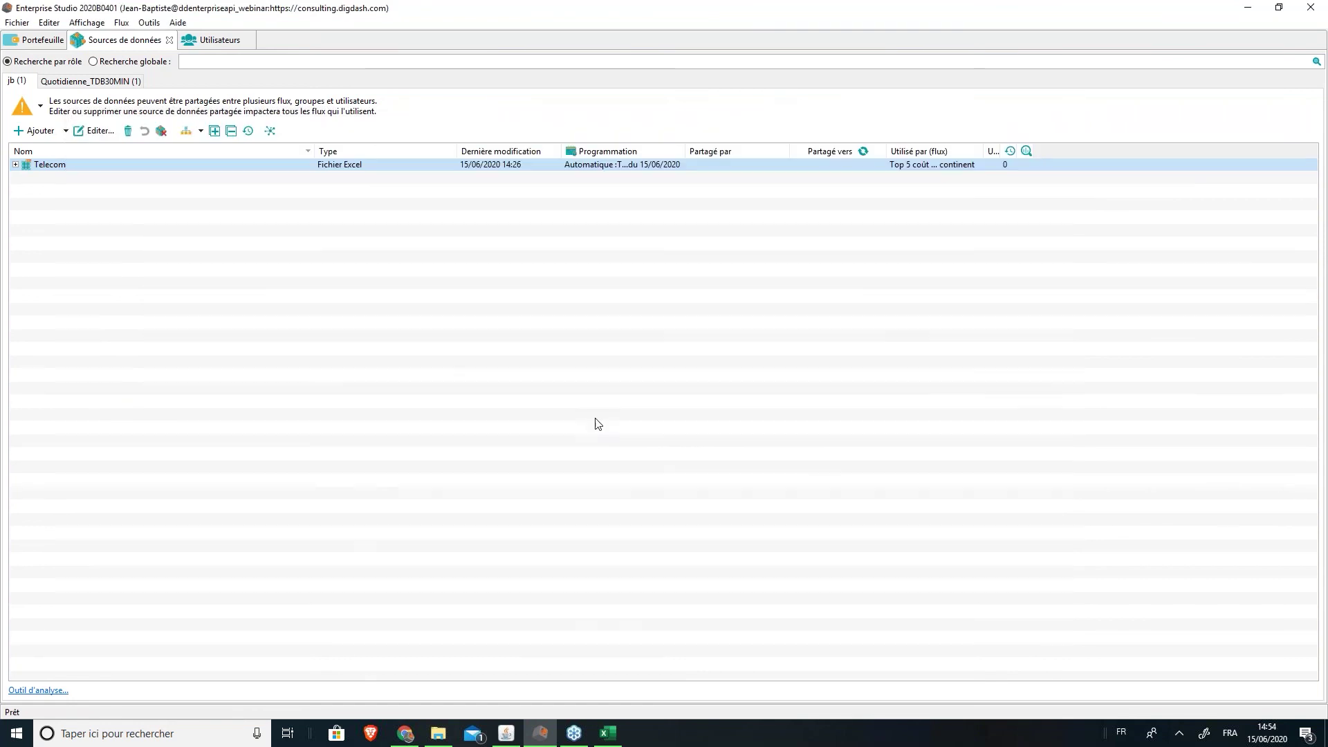
click(35, 41)
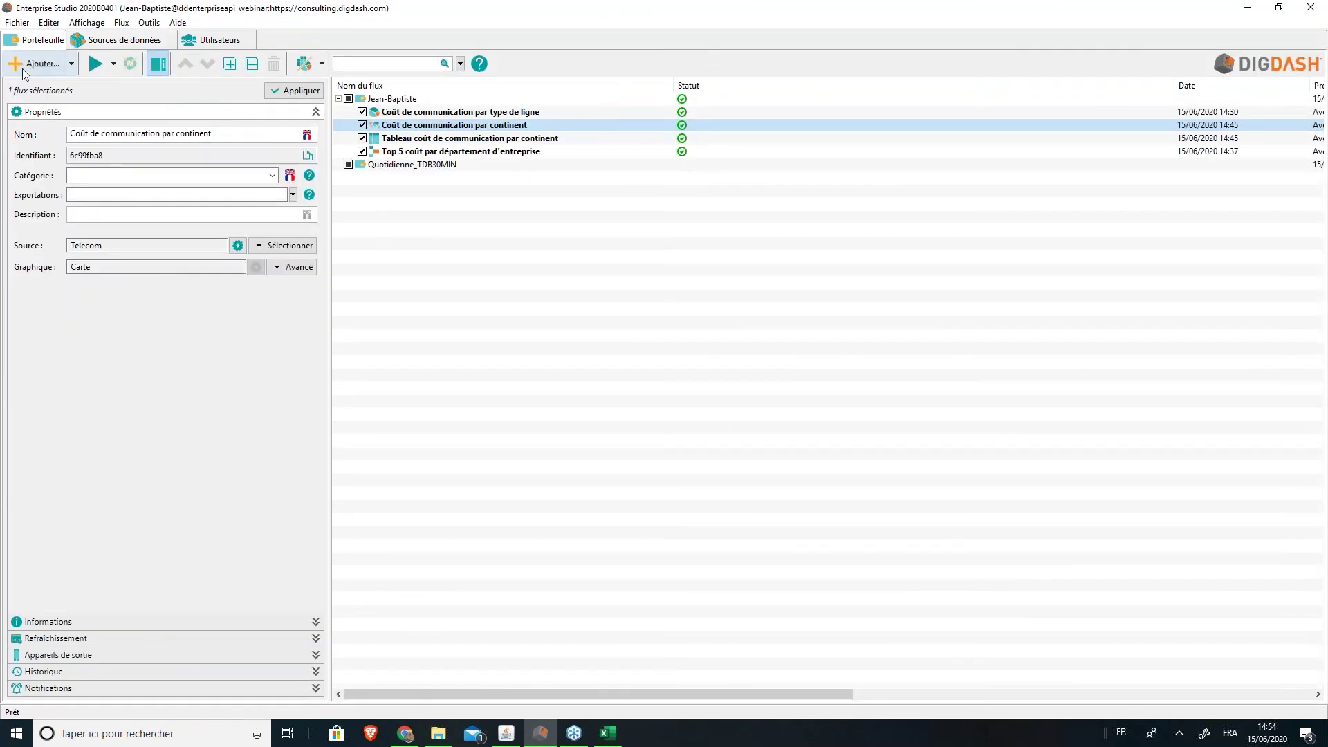
Examine the R script transformation settings among the new data sources, close them, and show the chart and flow types on offer
click(23, 65)
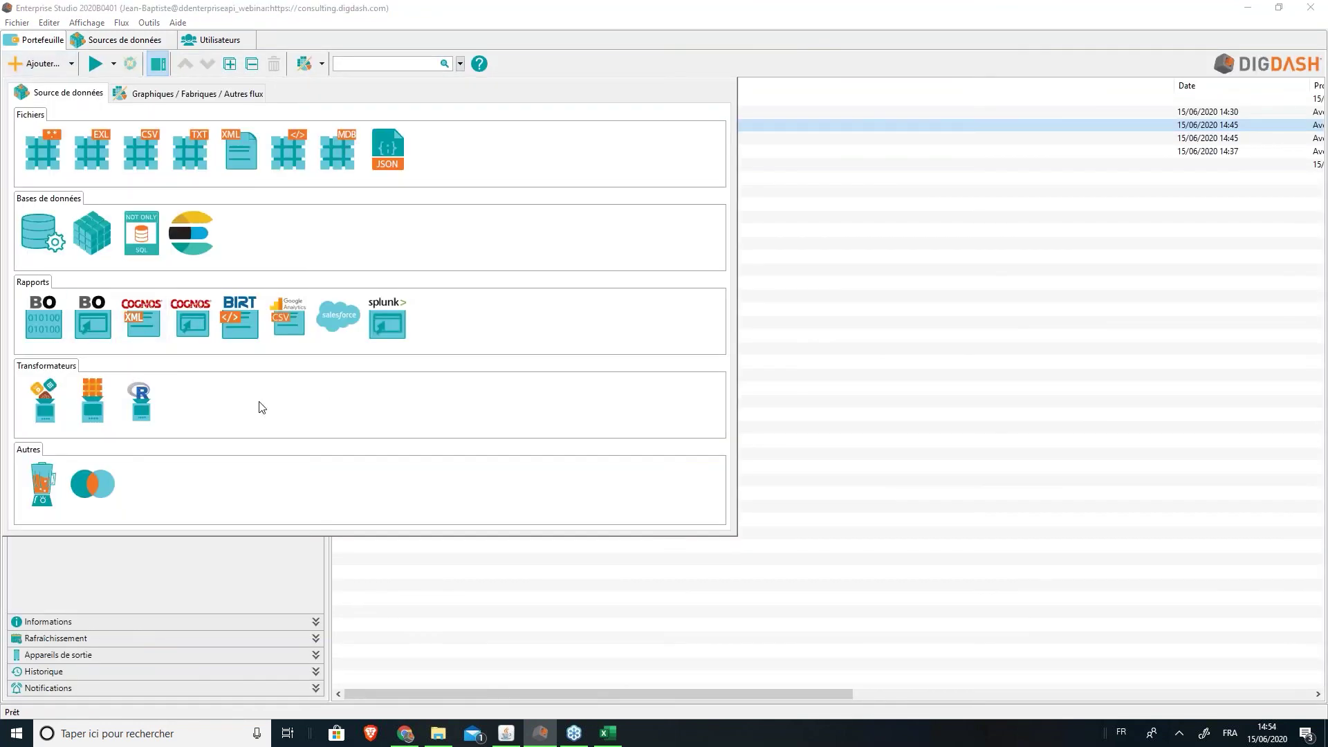
click(151, 416)
drag(349, 63, 386, 36)
click(321, 128)
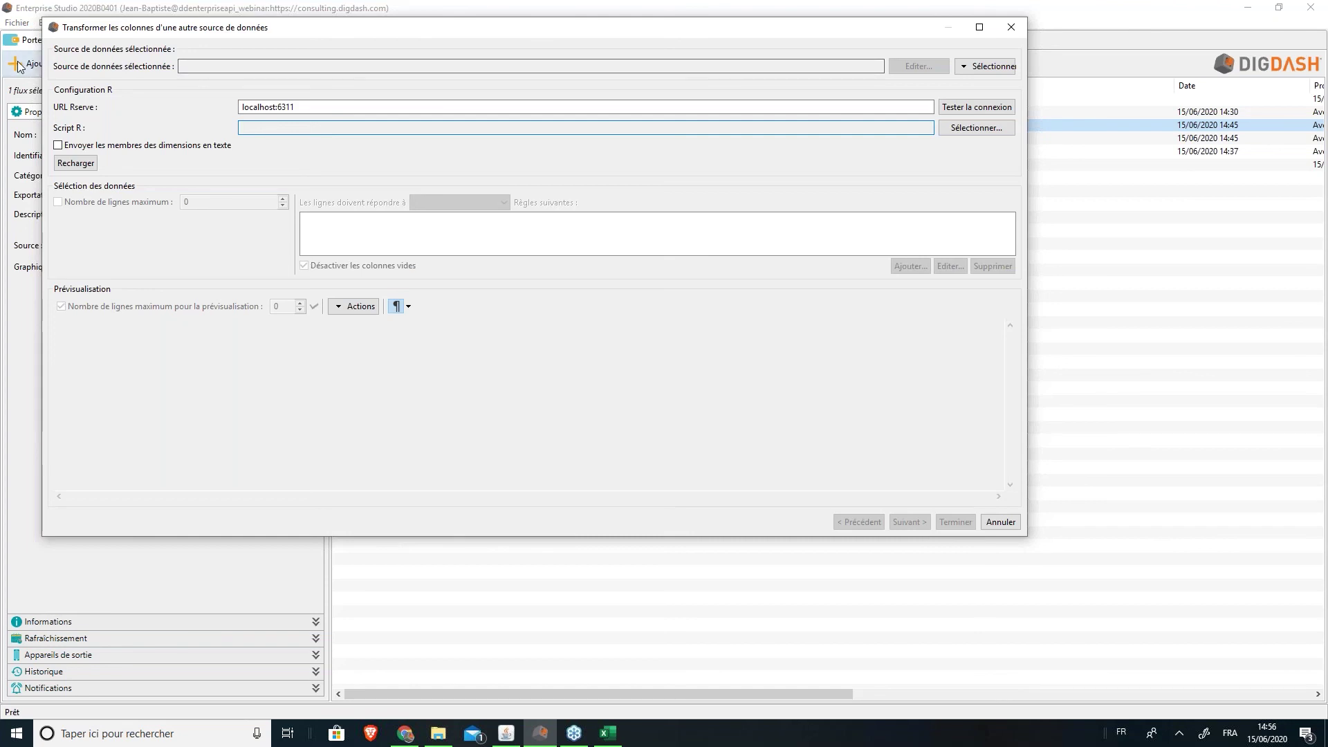
click(775, 65)
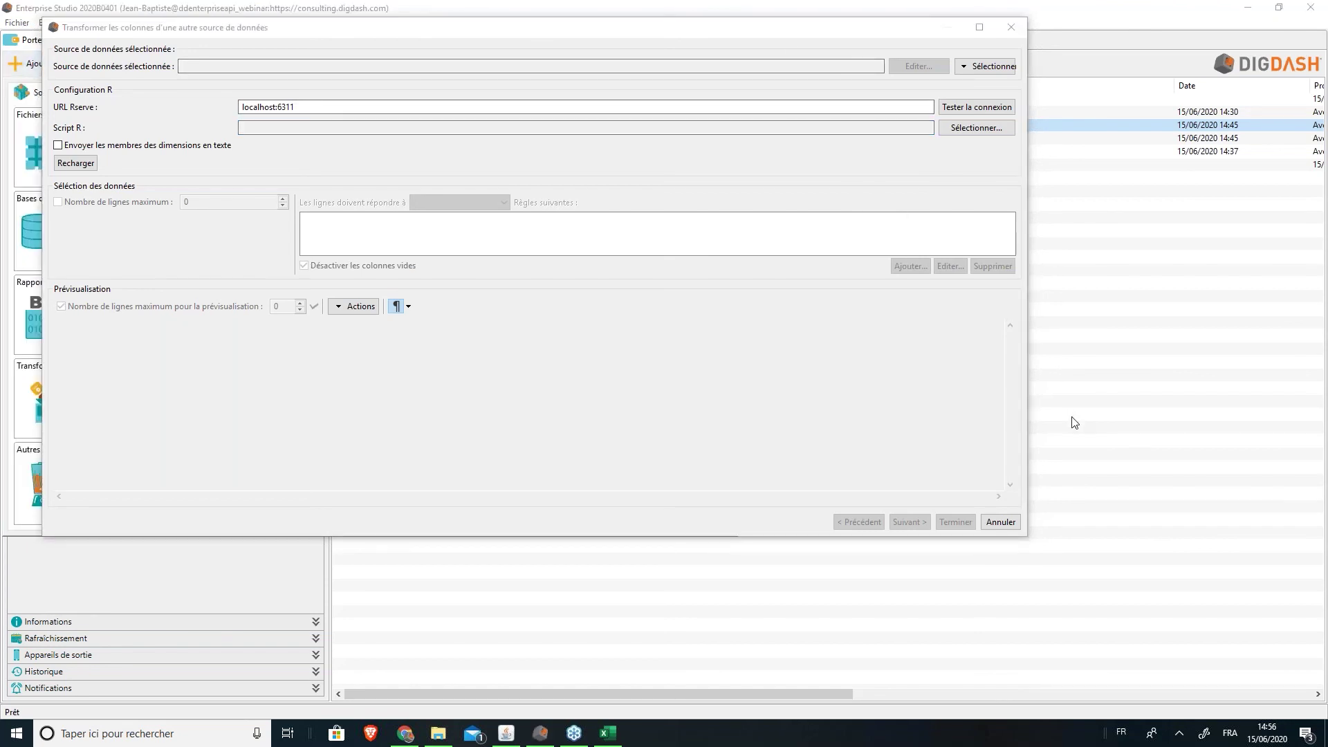
drag(949, 54, 1300, 195)
click(137, 105)
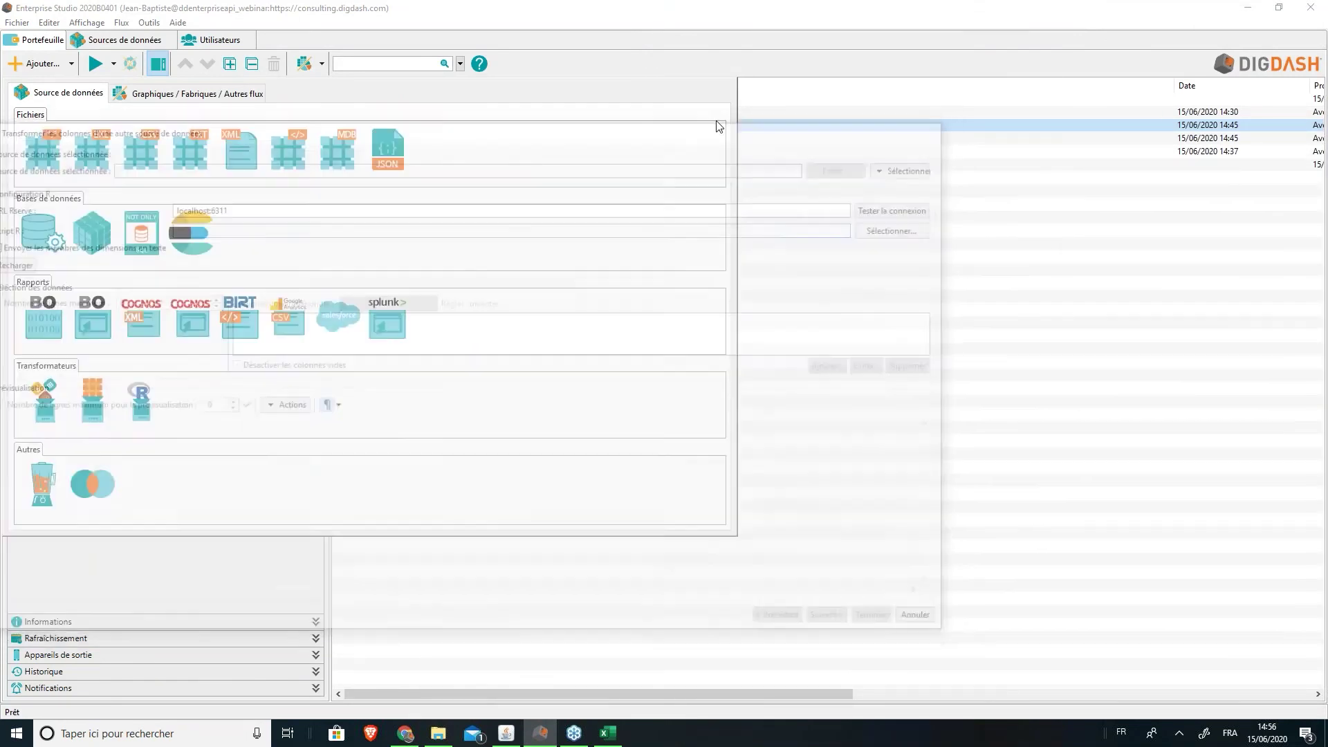
click(188, 93)
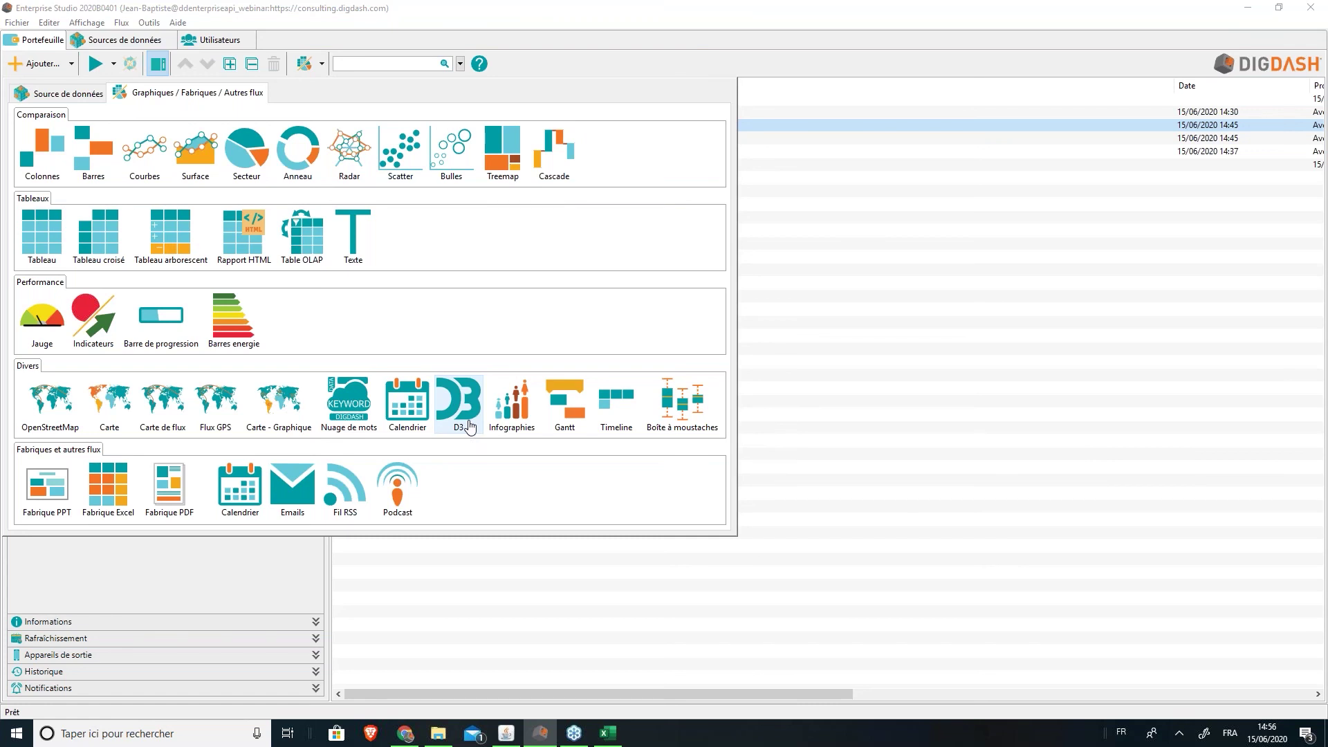
Switch to Chrome, search the web for d3.js and open the official Data-Driven Documents site
click(406, 733)
click(370, 35)
text(d3.js)
key(Return)
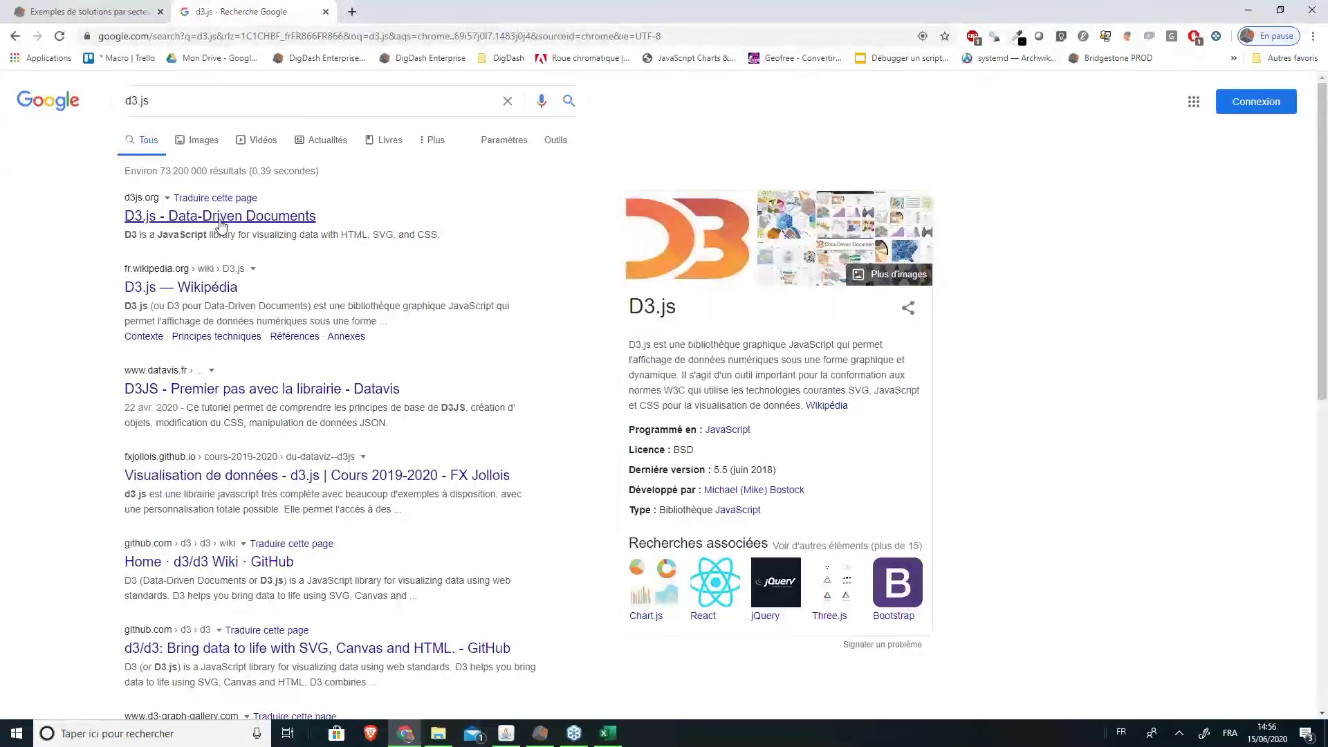
click(220, 219)
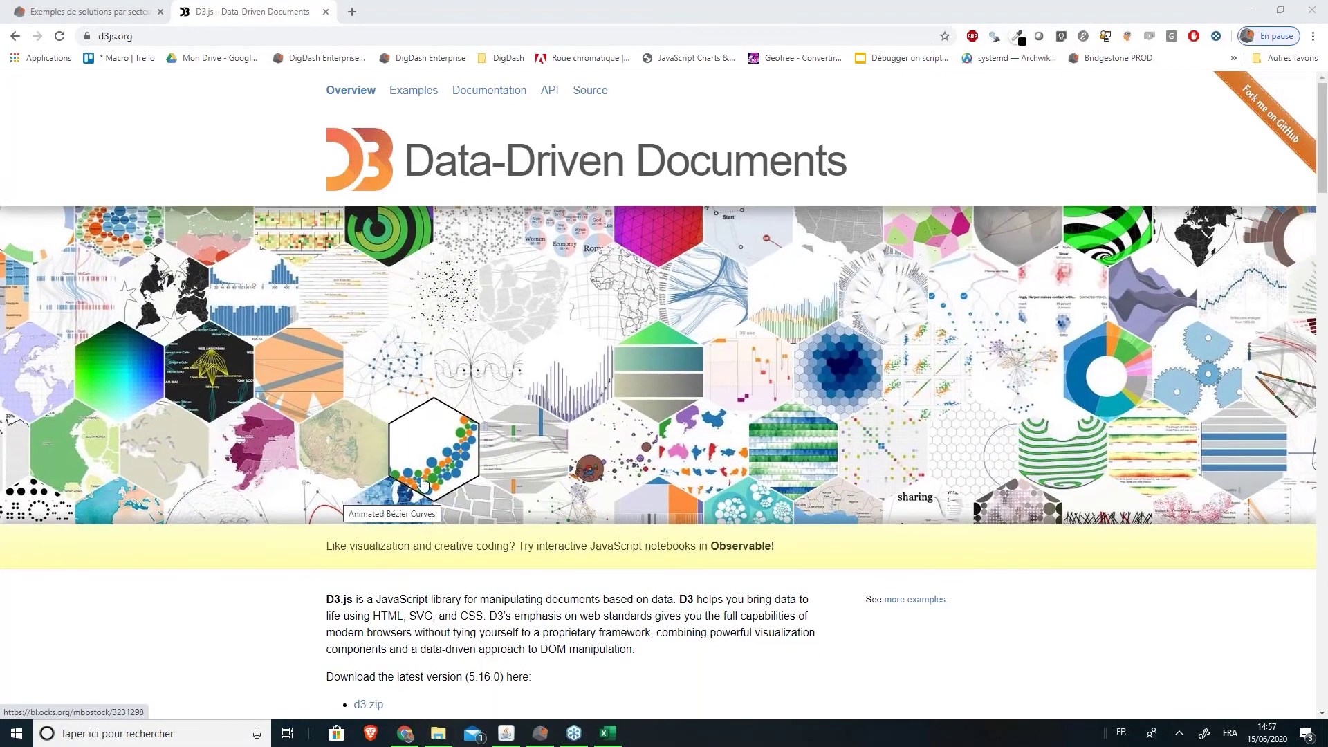
Open the Sankey Diagram example from the D3 gallery and examine its energy flow chart
click(395, 487)
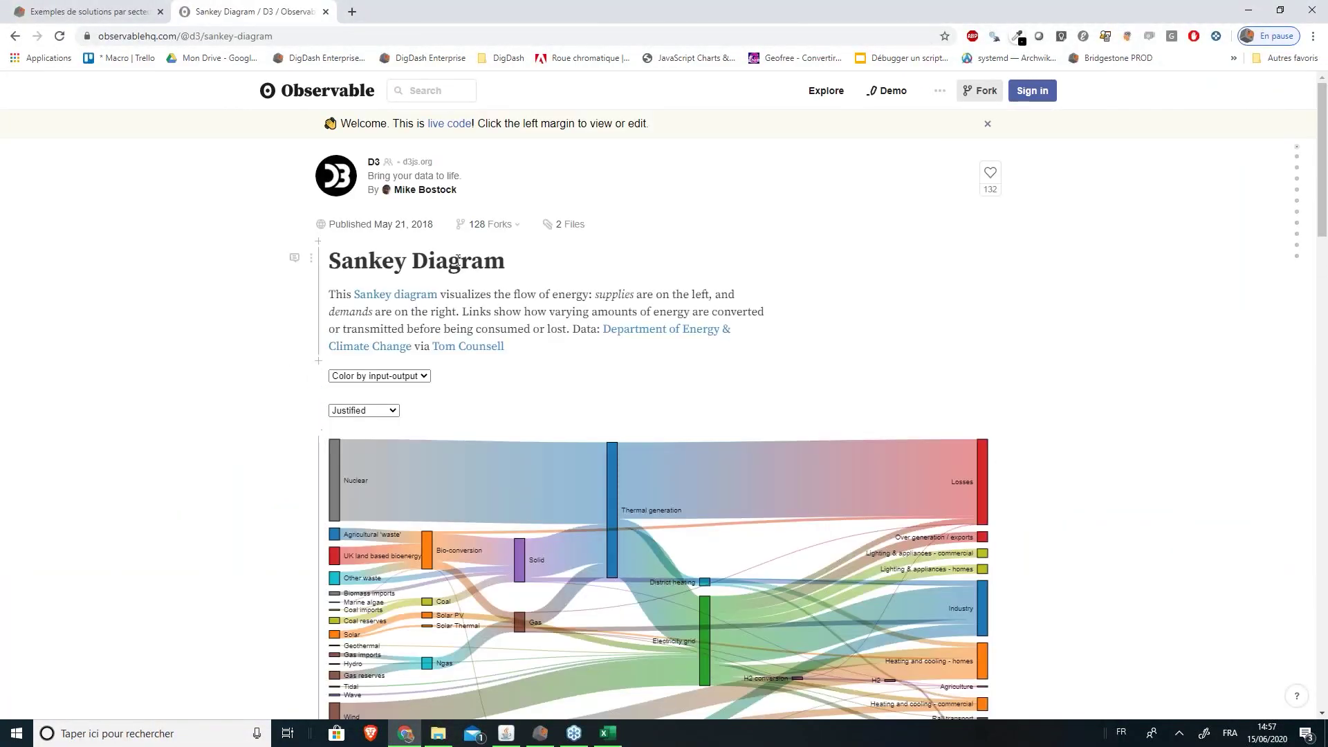
scroll(750, 326, down, 4)
drag(698, 382, 645, 382)
click(645, 381)
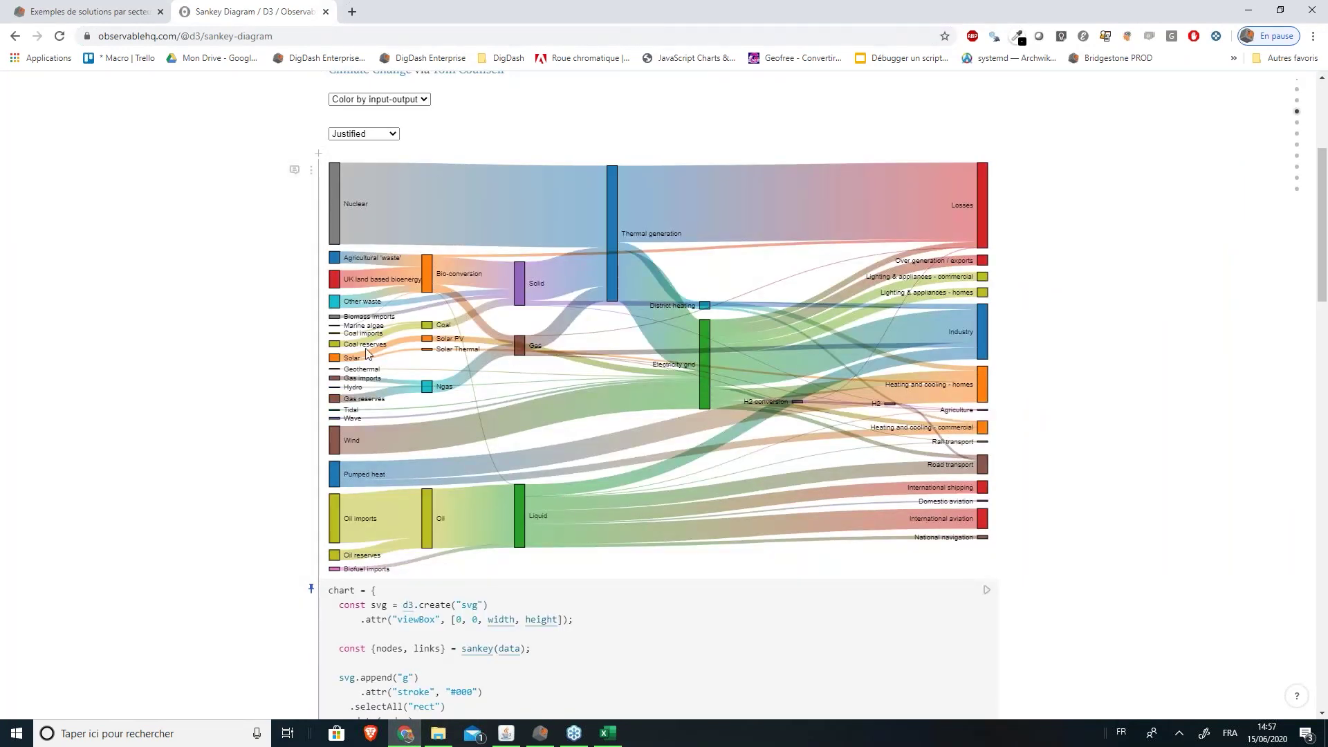
mouse_move(617, 499)
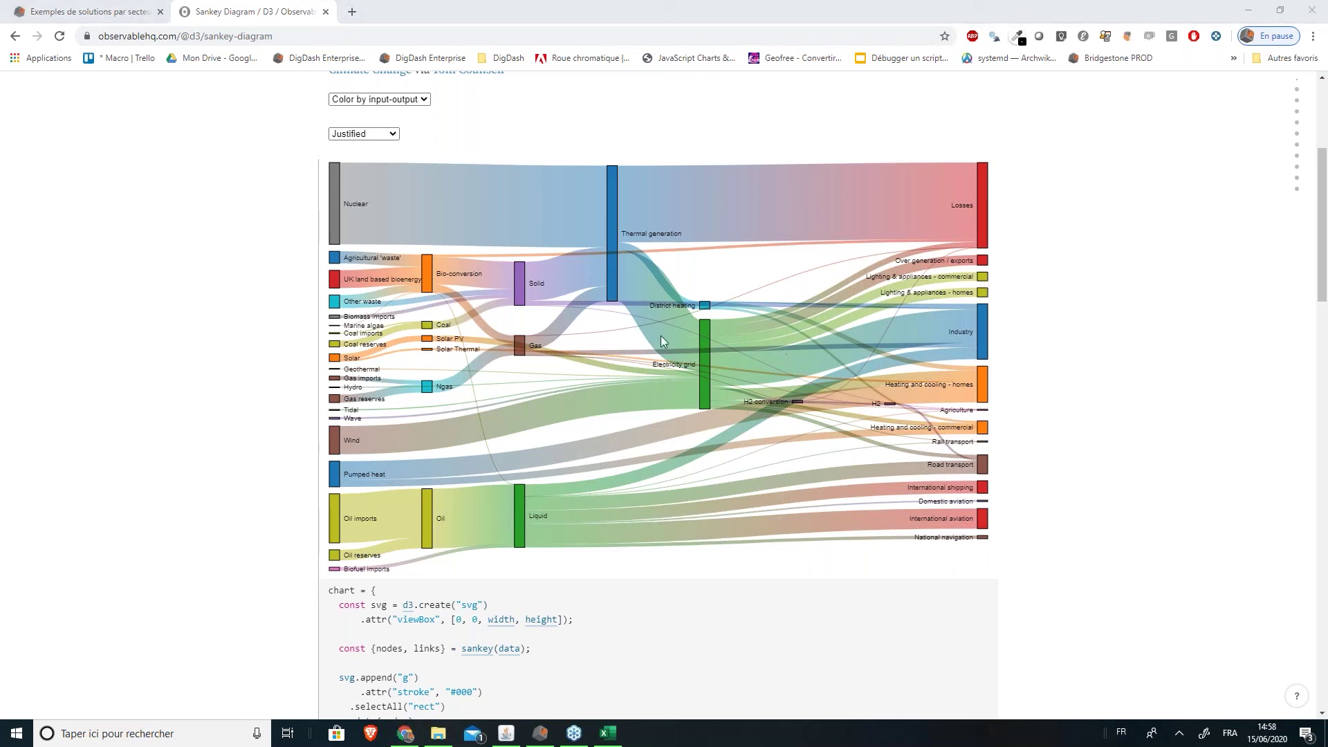
mouse_move(544, 332)
Return from the DigDash solutions page to the Indicateurs dashboard and open it in the dashboard editor
click(103, 6)
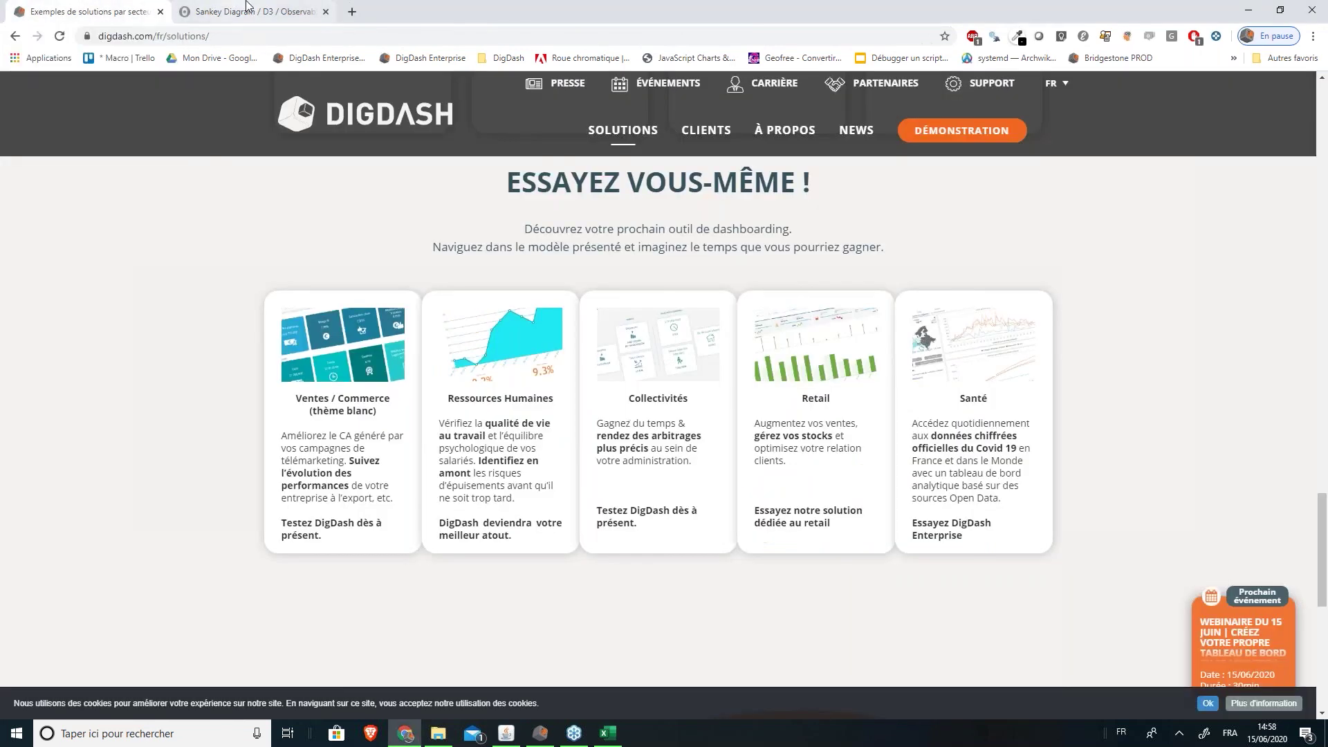
scroll(298, 256, up, 4)
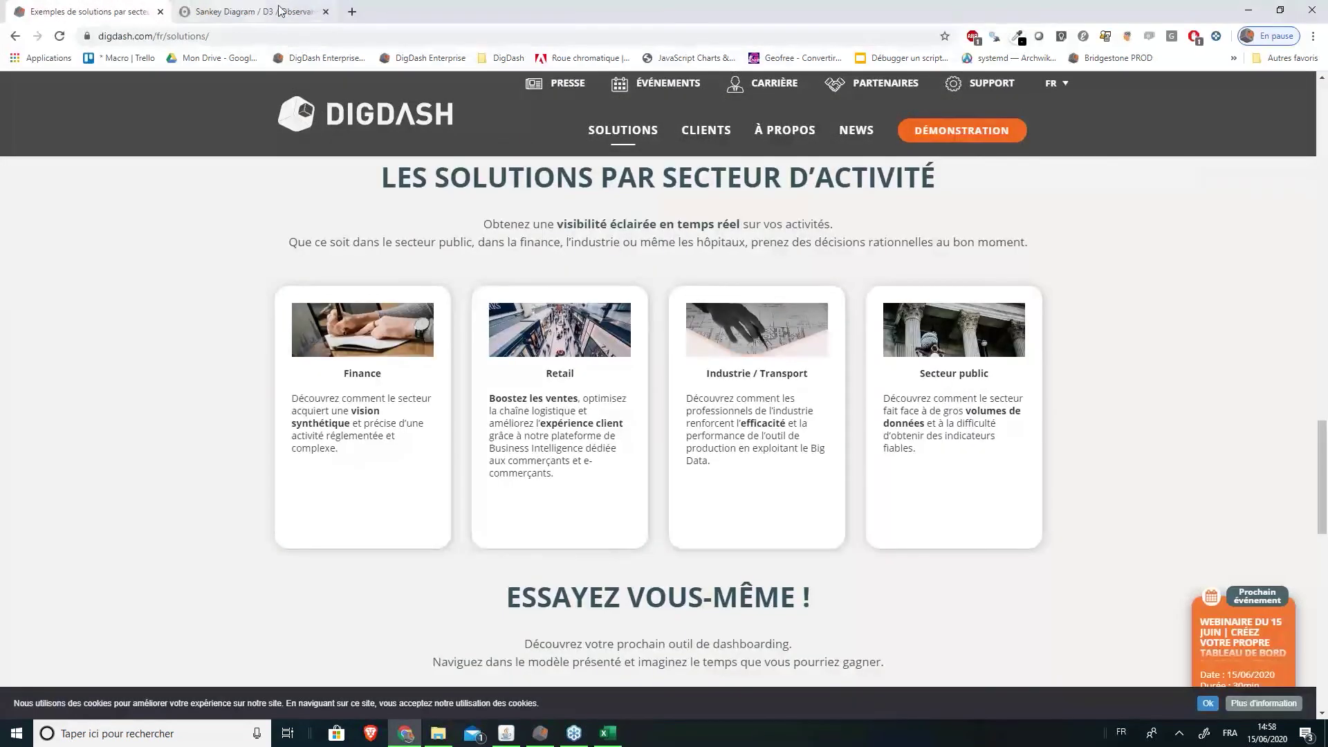
click(335, 38)
click(14, 38)
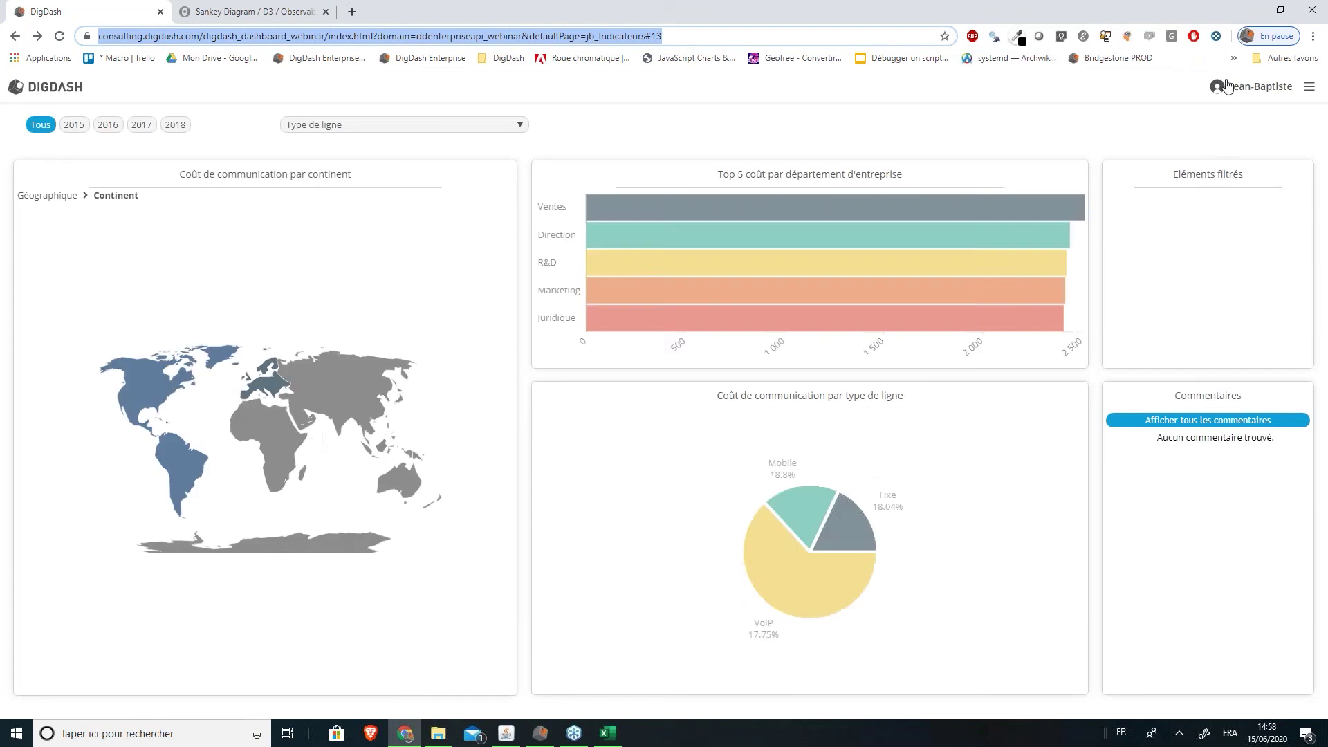
click(1255, 87)
click(1235, 169)
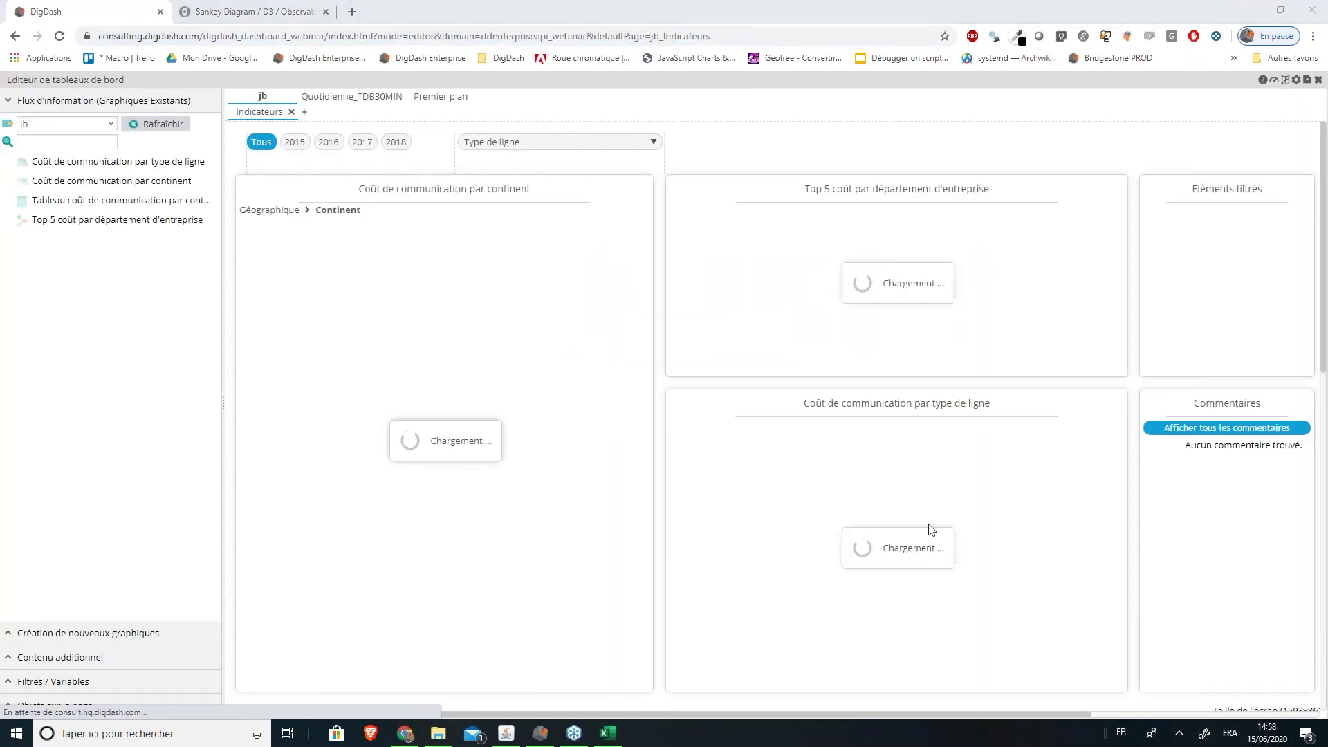
Add a page named web to the jb dashboard and place an enlarged Site web element on it
click(72, 667)
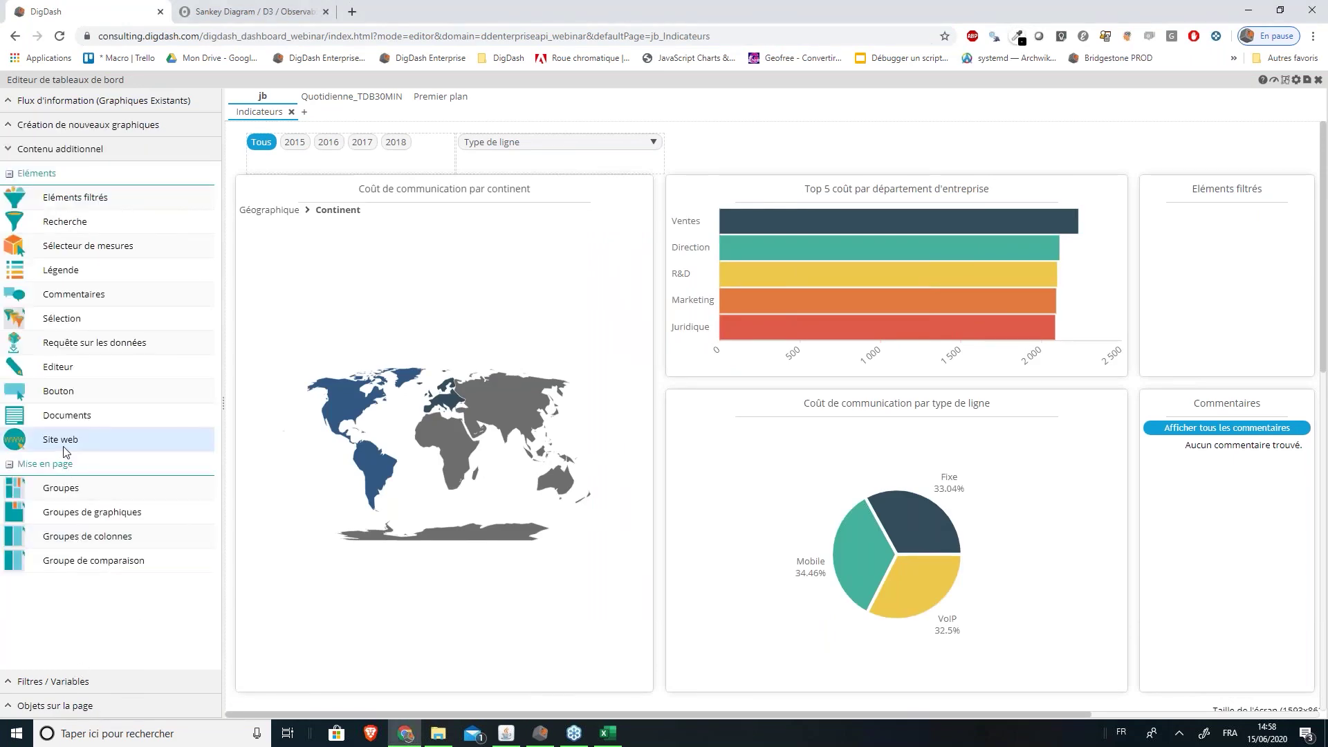
click(305, 112)
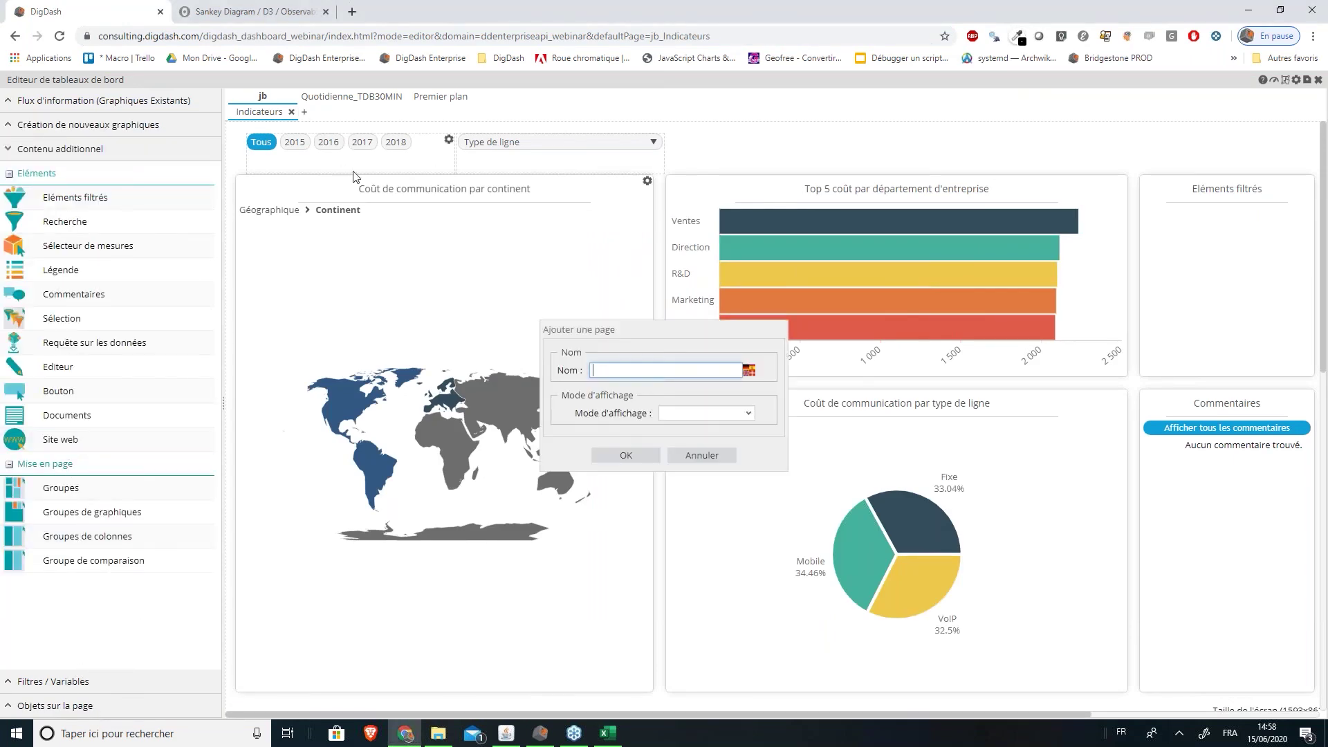
text(web)
click(643, 462)
drag(92, 439, 382, 177)
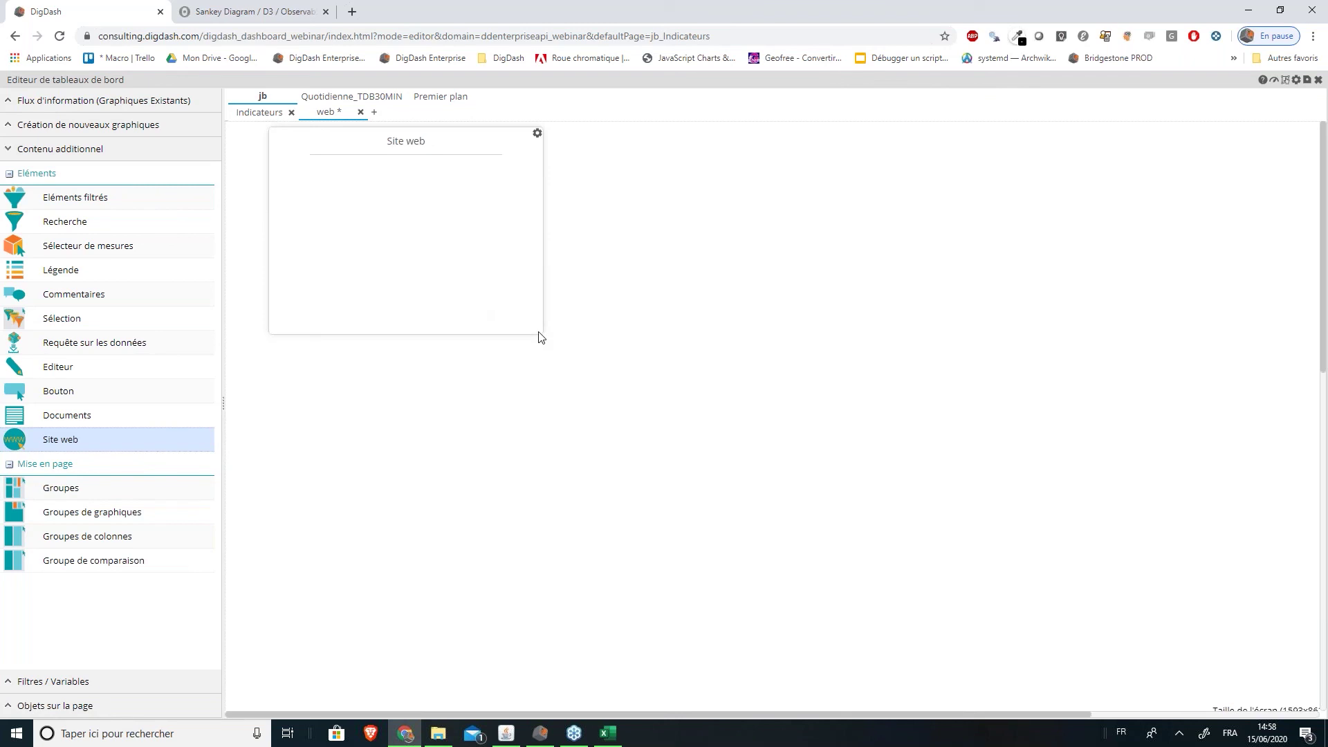
drag(543, 335, 1131, 576)
double_click(762, 320)
click(605, 340)
text(http)
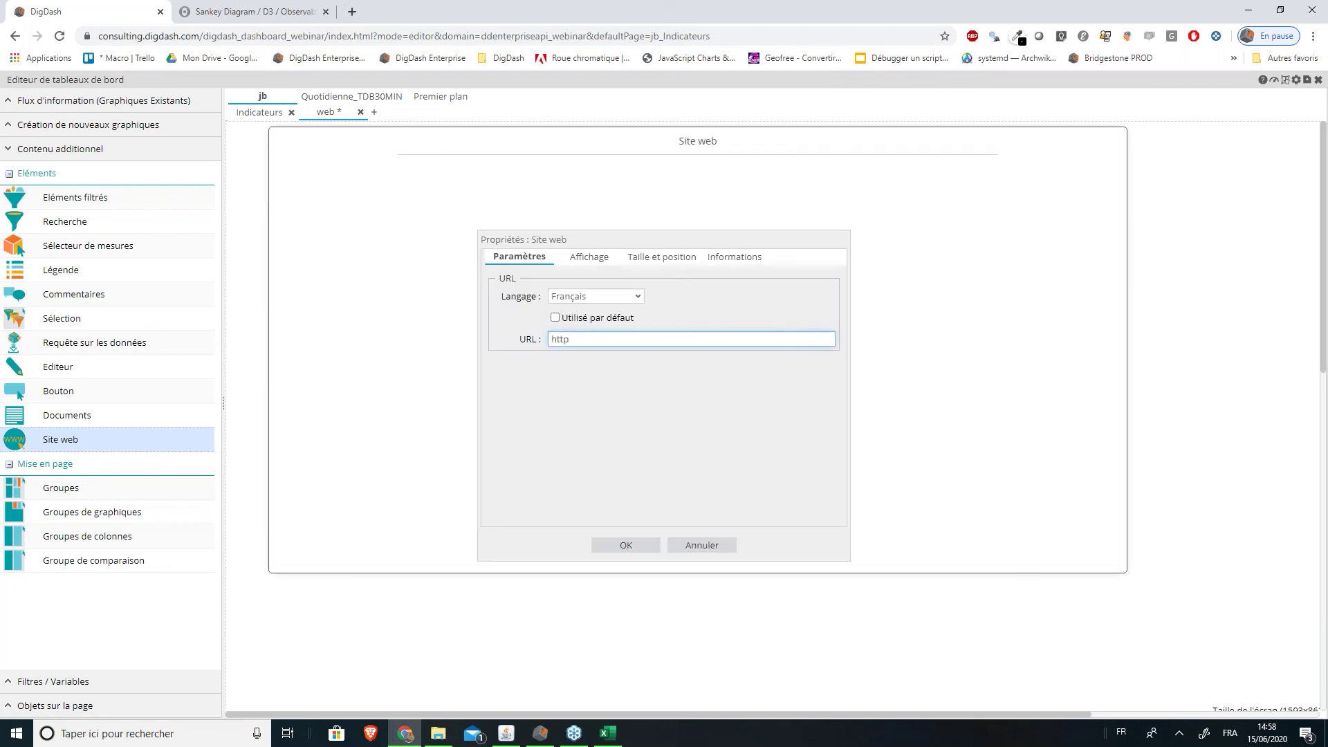
text(s:www.digdash.com)
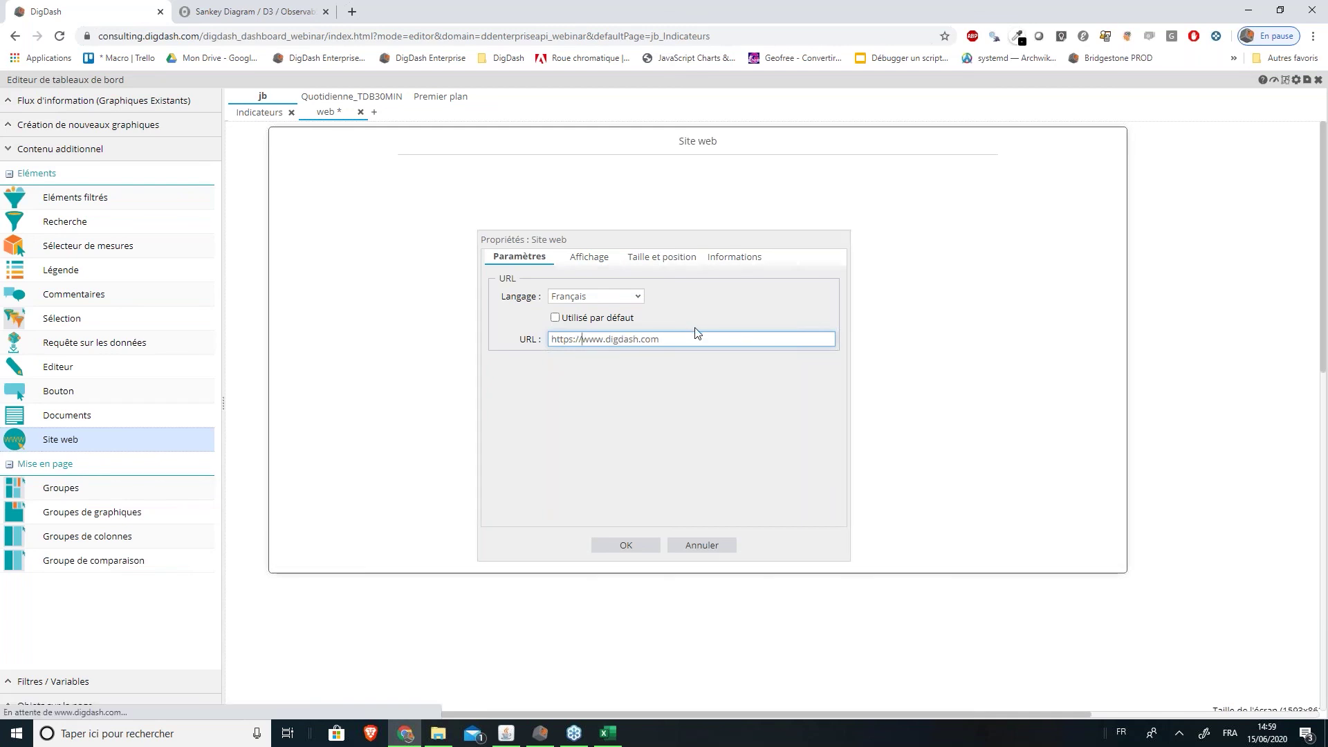
click(625, 545)
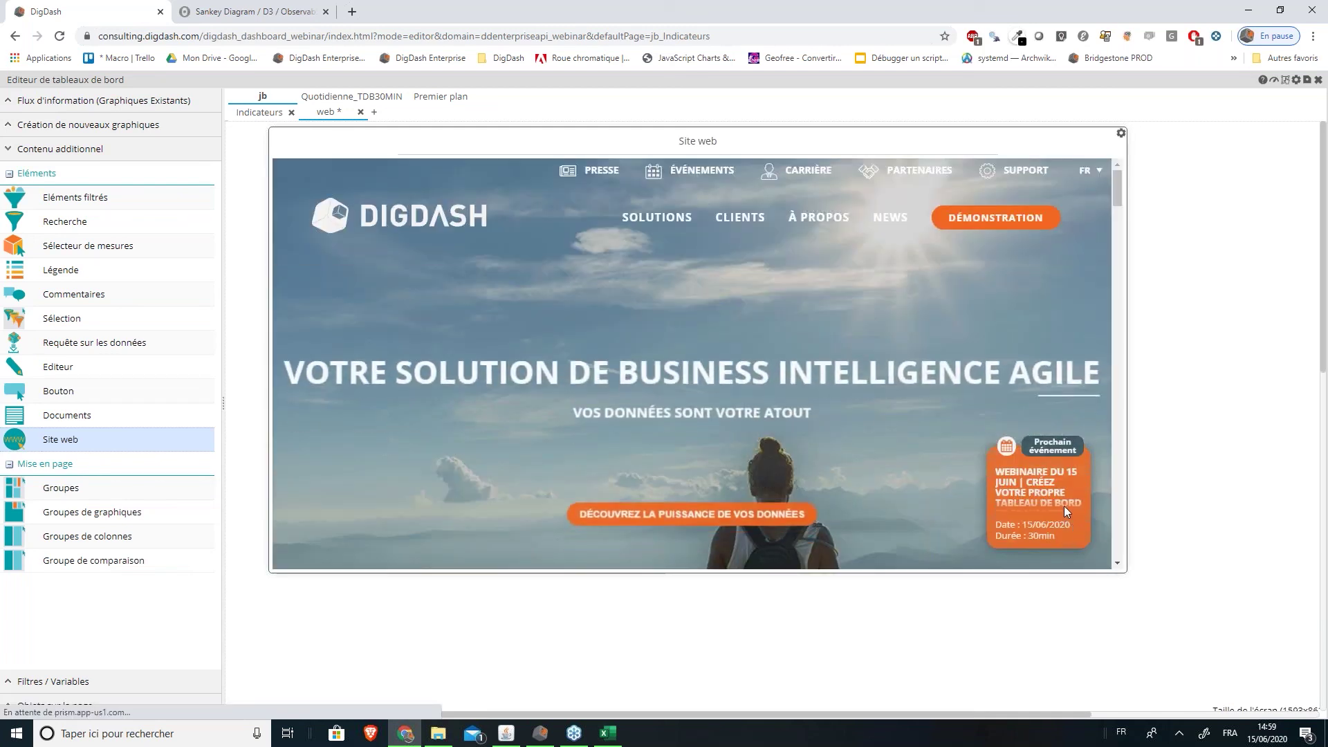
Enlarge the Site web element further across the web page and save the modified jb dashboard
scroll(1138, 578, down, 2)
drag(1124, 433, 1249, 514)
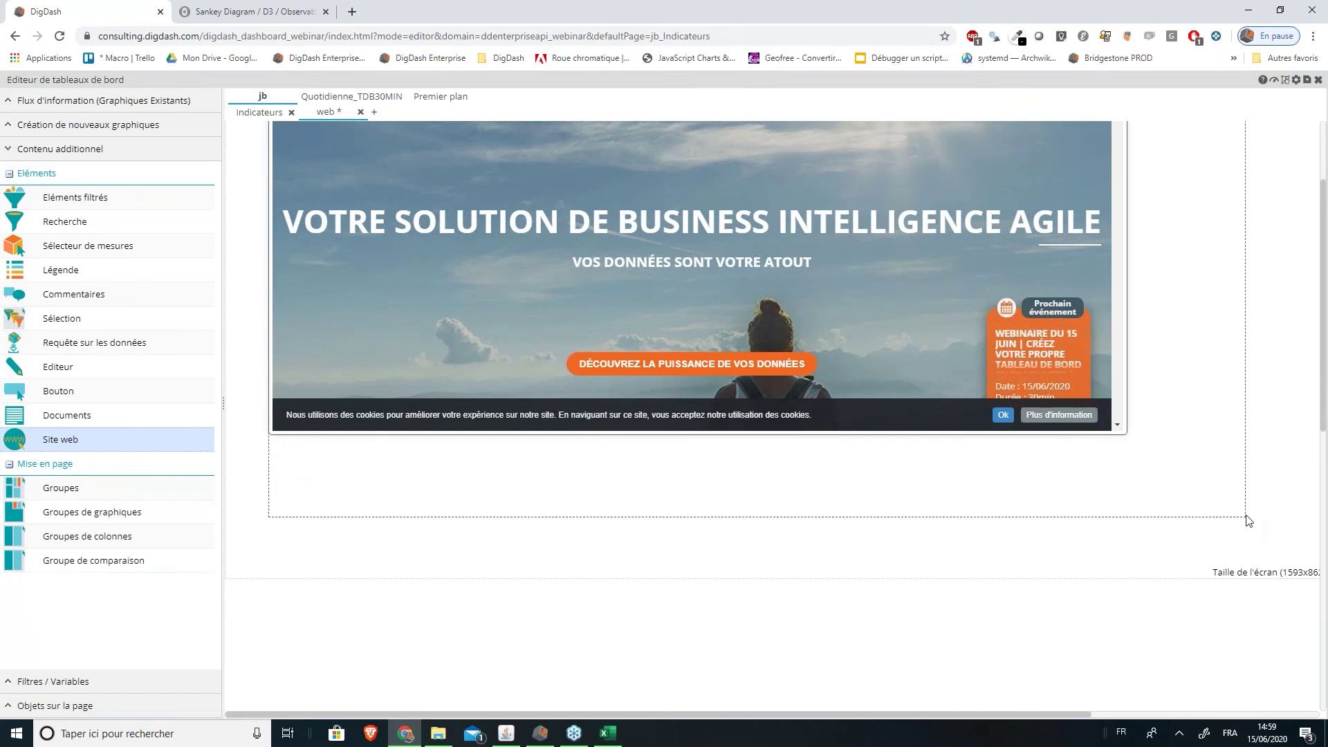
click(1273, 80)
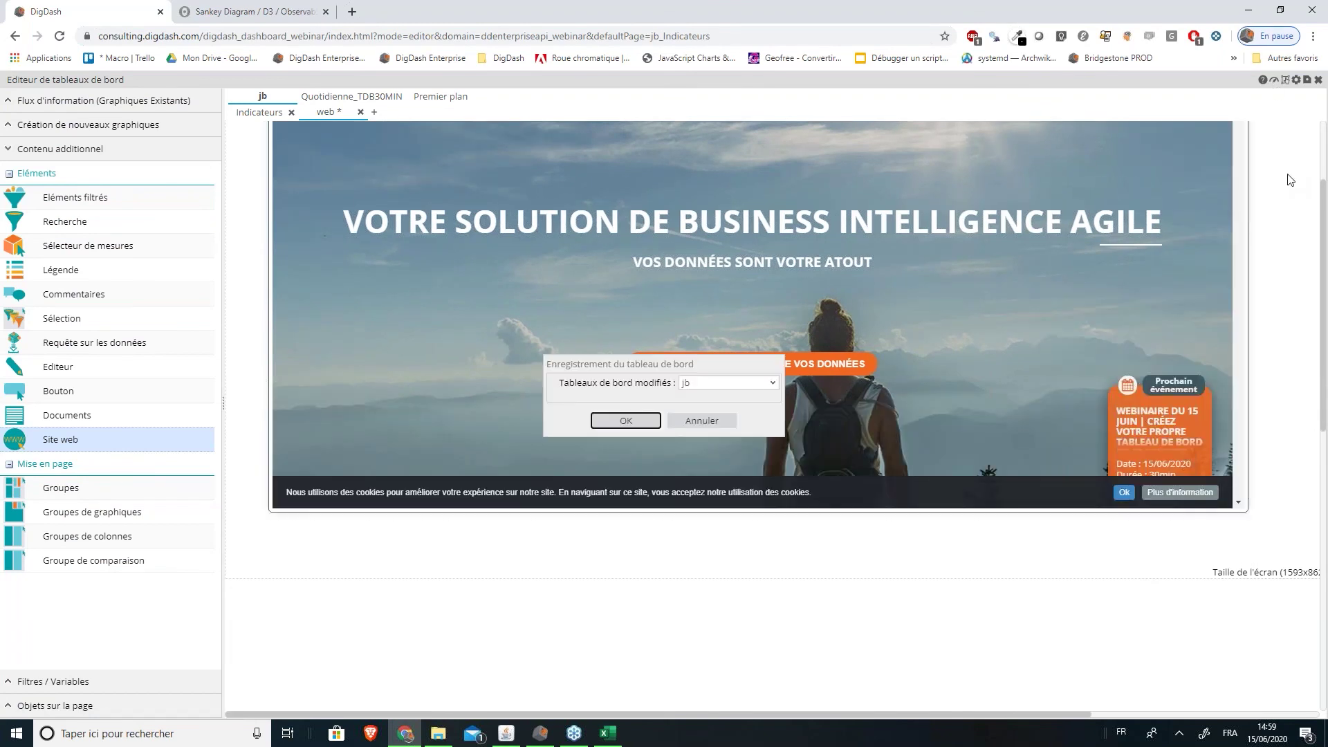
click(644, 423)
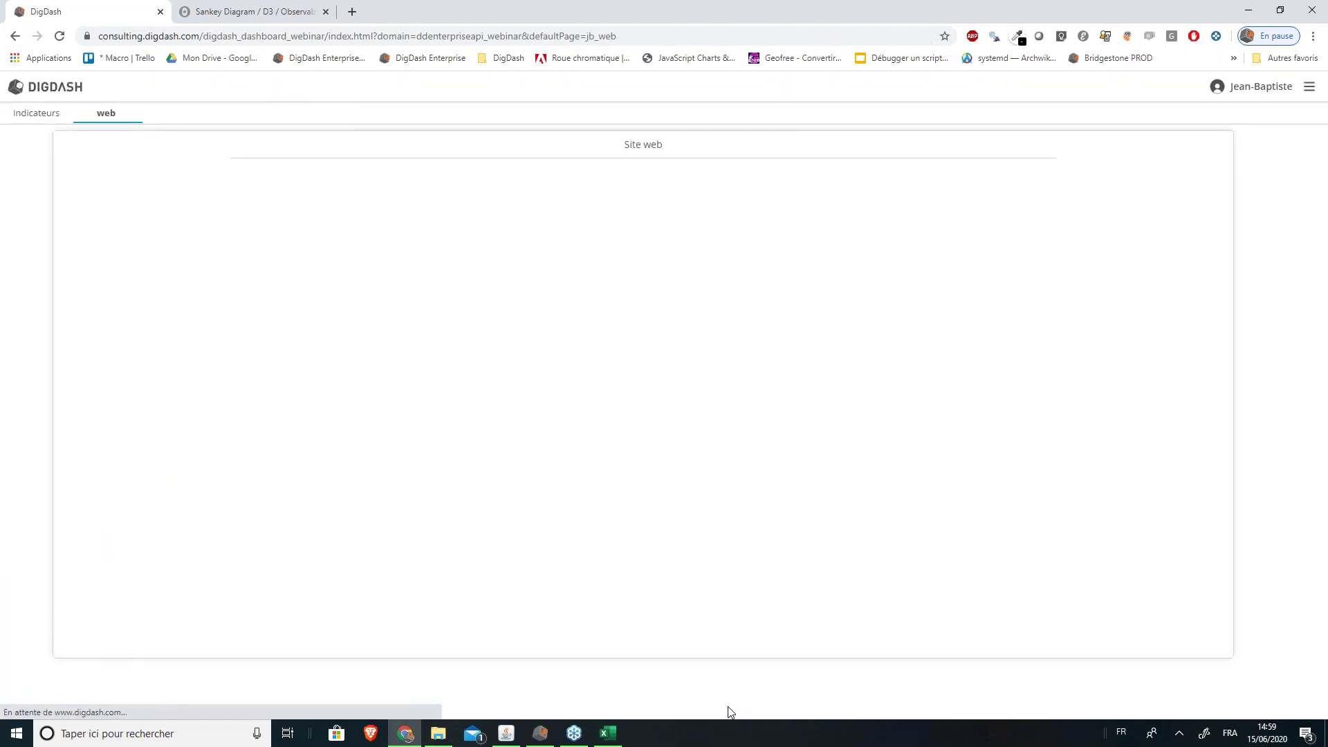